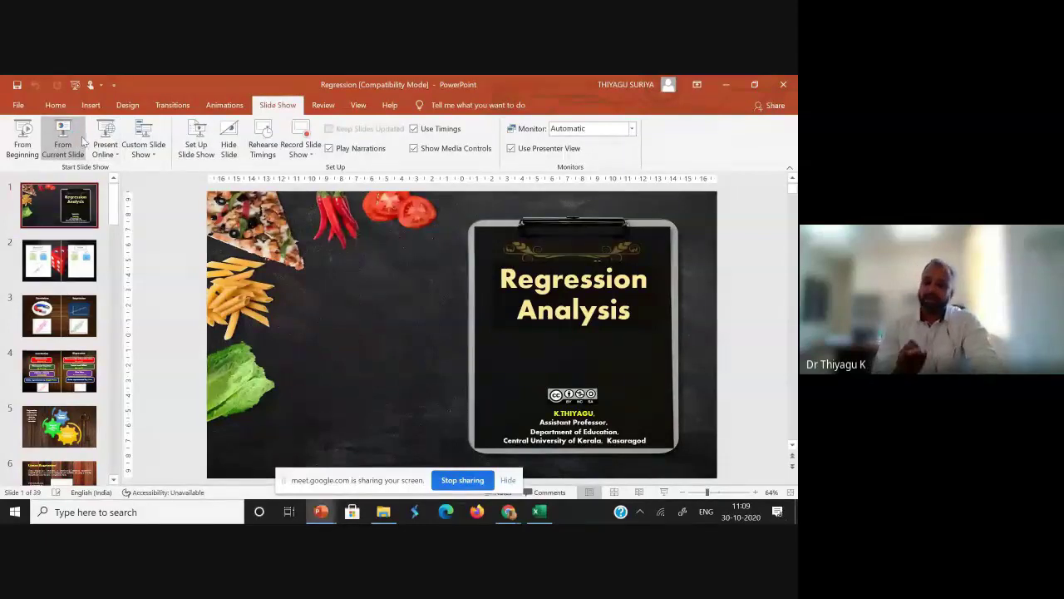
Start the slideshow from the current slide and advance to the Regression versus ANOVA slide
left_click(82, 143)
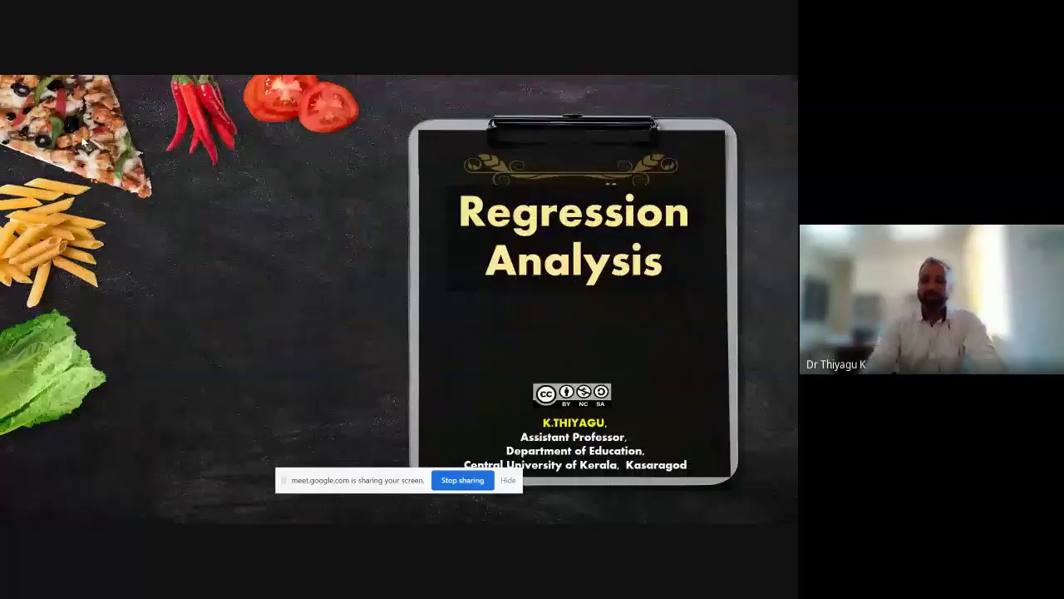
left_click(83, 143)
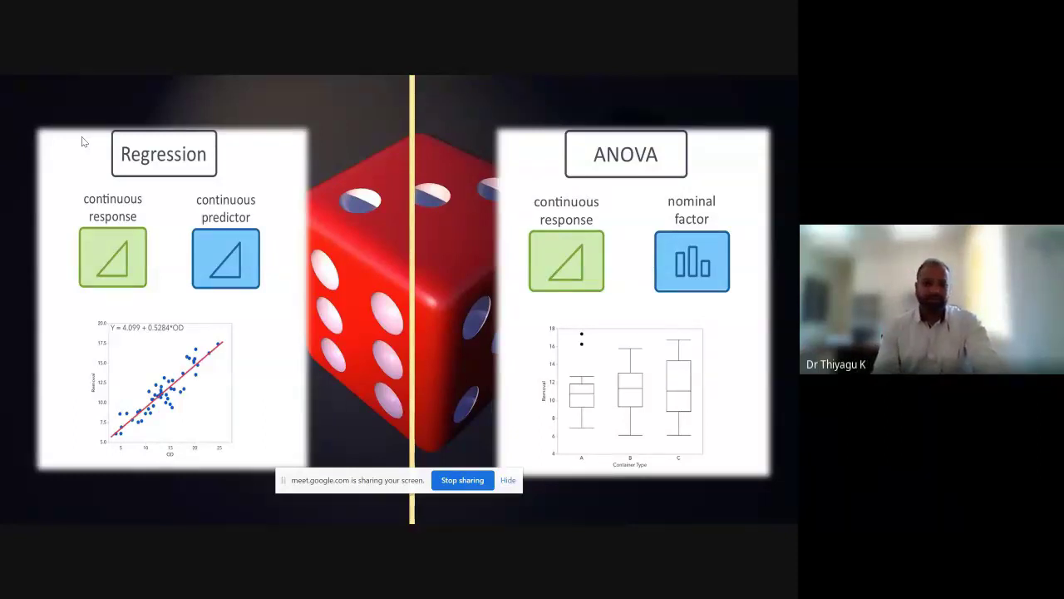
With red pen ink, circle ANOVA's continuous response, nominal factor, triangle icon, box plot and Regression's continuous response
mouse_move(124, 477)
left_click(59, 512)
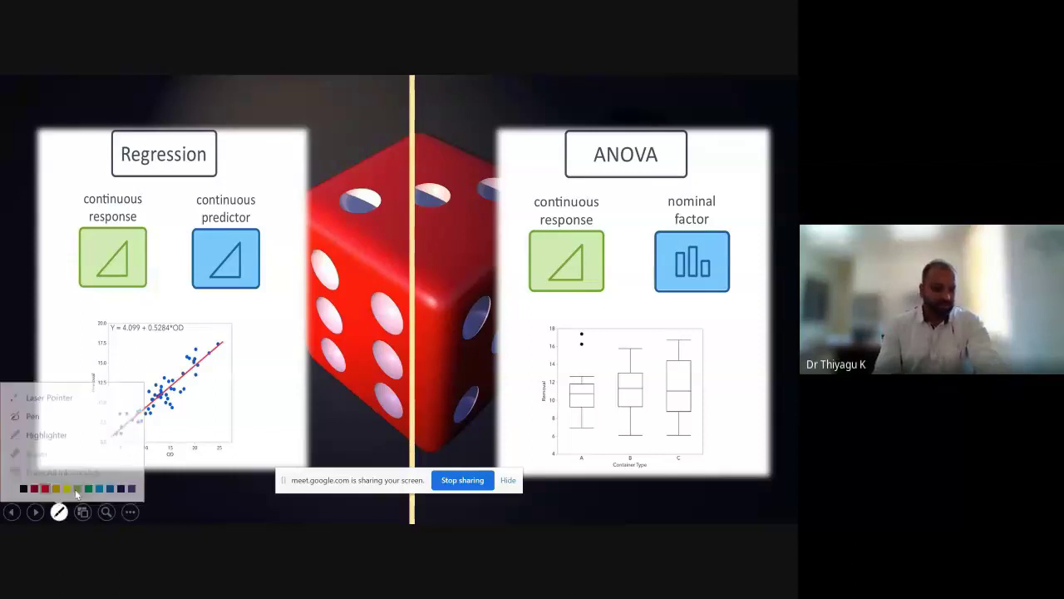
left_click(46, 485)
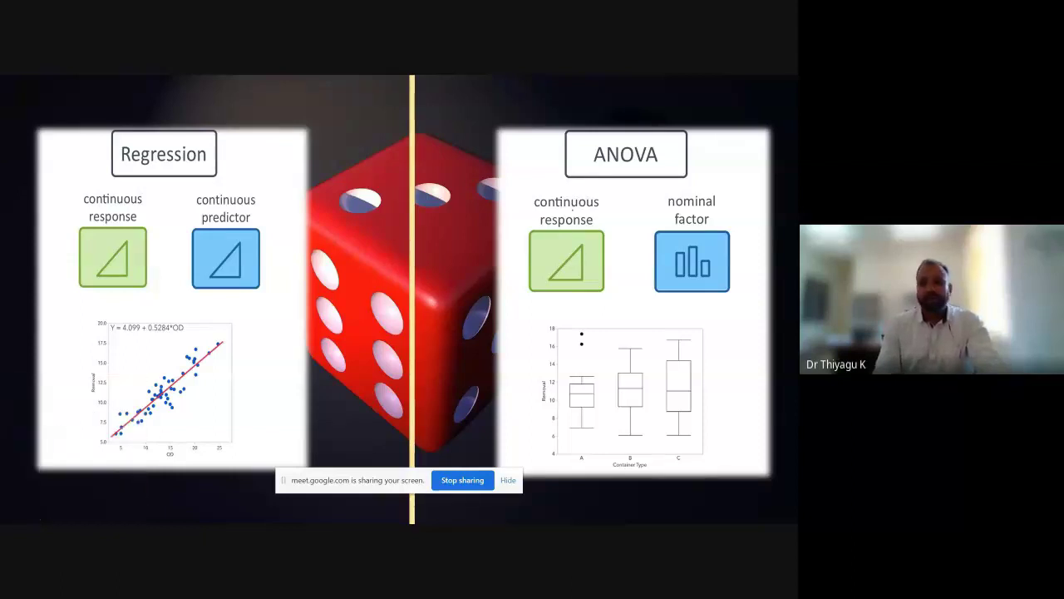
mouse_move(573, 188)
left_mouse_down()
mouse_move(609, 198)
mouse_move(551, 179)
mouse_move(617, 162)
left_mouse_up()
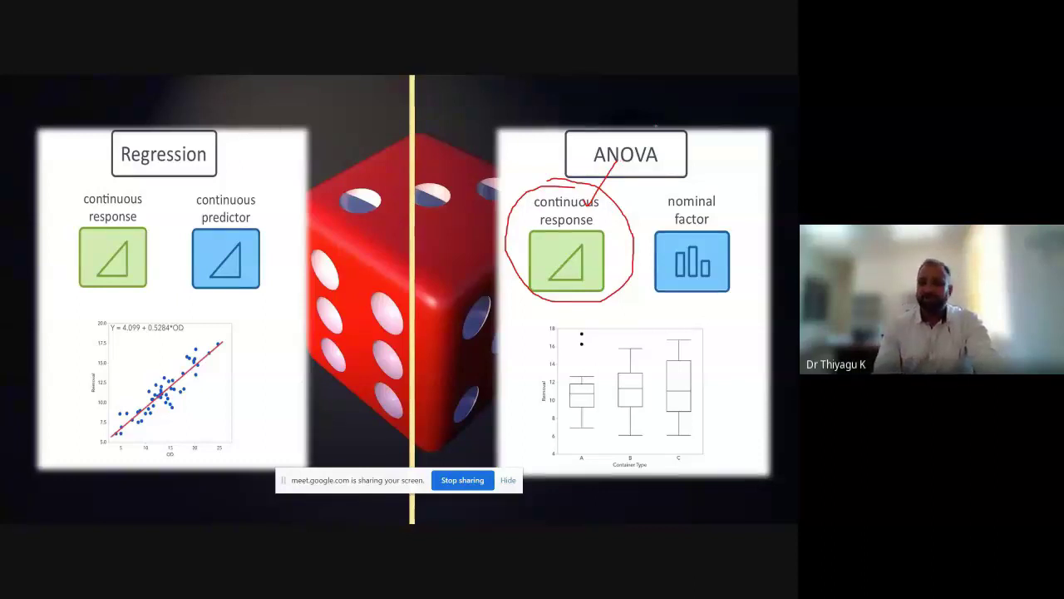
left_click_drag(690, 186, 670, 184)
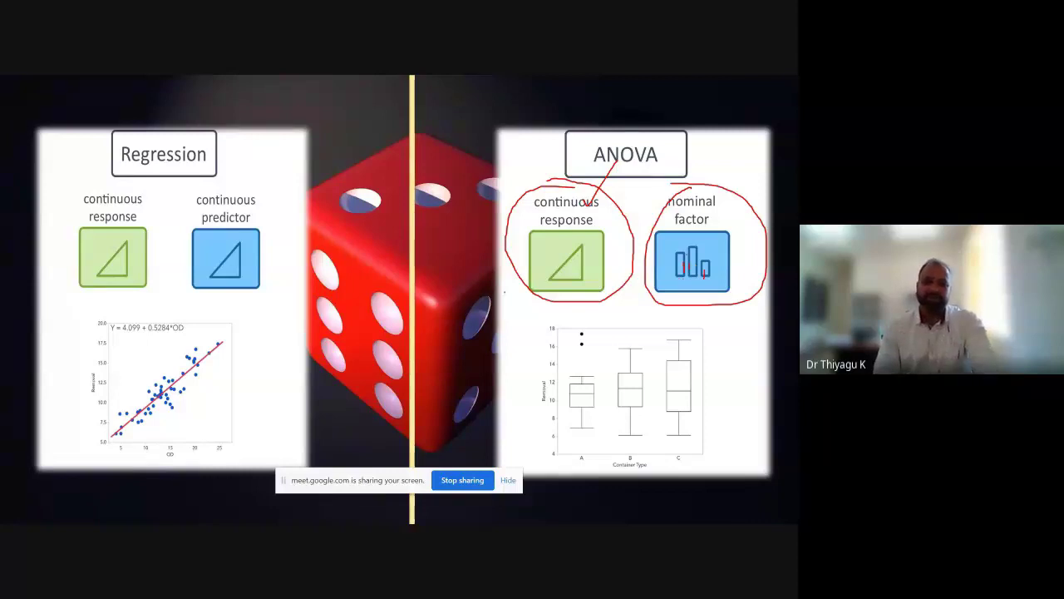
mouse_move(561, 256)
left_mouse_down()
mouse_move(582, 275)
mouse_move(552, 249)
left_mouse_up()
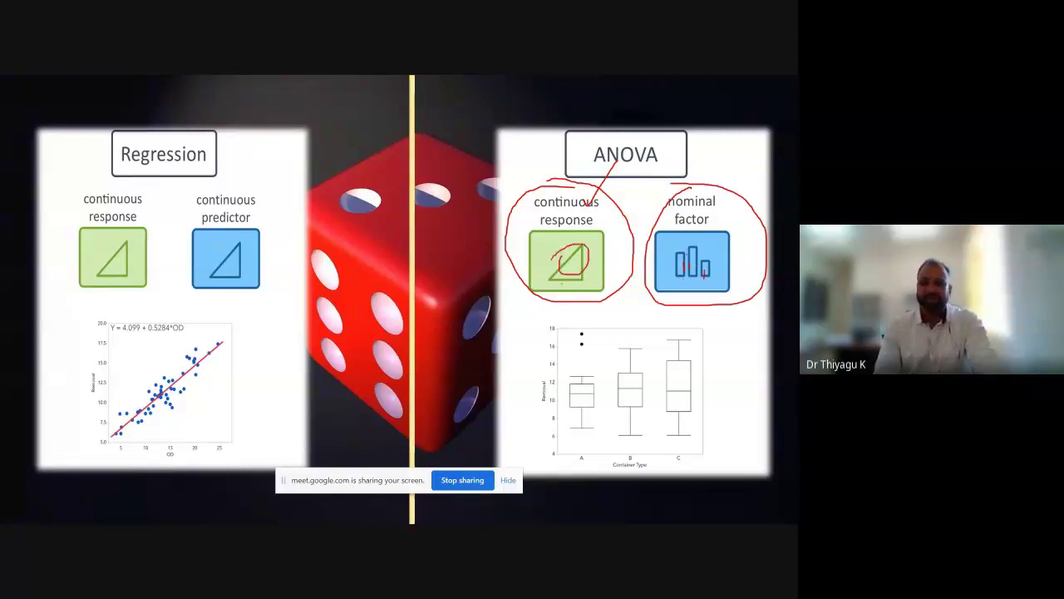
mouse_move(616, 309)
left_mouse_down()
mouse_move(685, 463)
mouse_move(745, 359)
mouse_move(675, 306)
mouse_move(609, 314)
left_mouse_up()
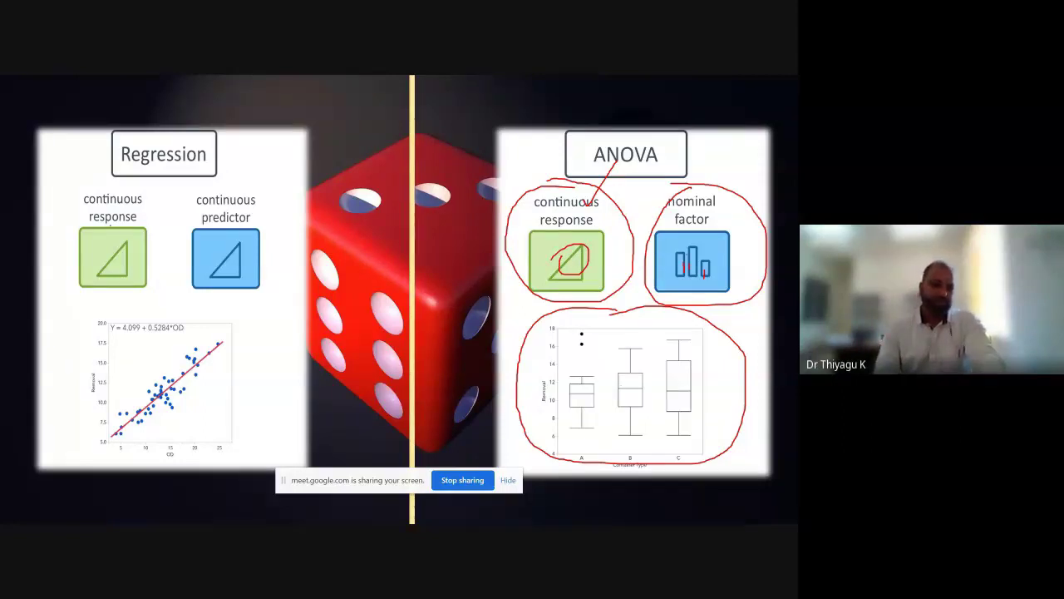
mouse_move(104, 180)
left_mouse_down()
mouse_move(160, 284)
mouse_move(112, 178)
left_mouse_up()
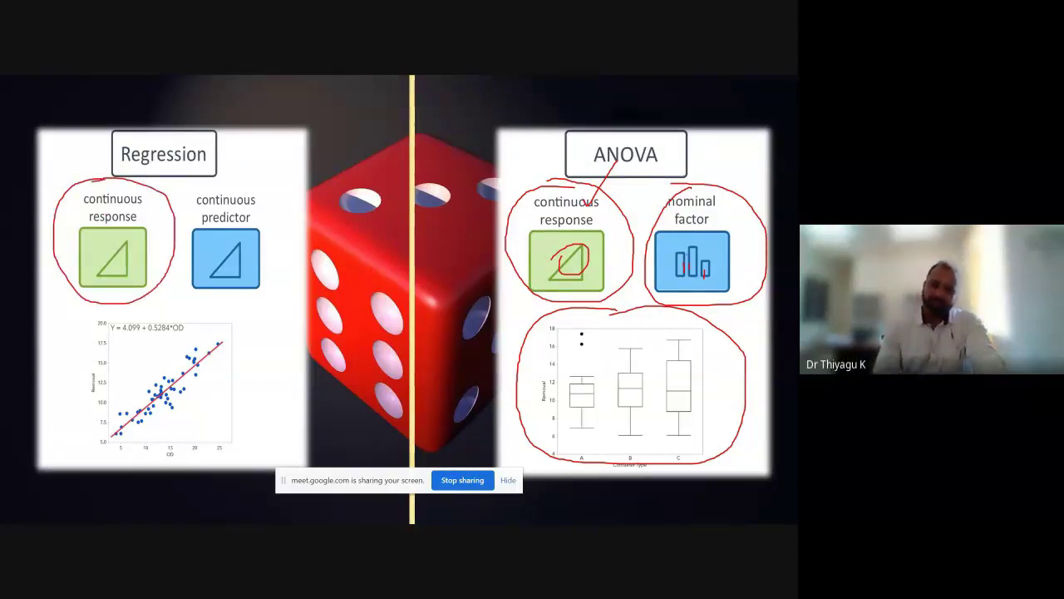
Circle Regression's continuous predictor and scatter plot, tick its equation, then advance to the next slide
mouse_move(234, 180)
left_mouse_down()
mouse_move(297, 274)
mouse_move(205, 178)
left_mouse_up()
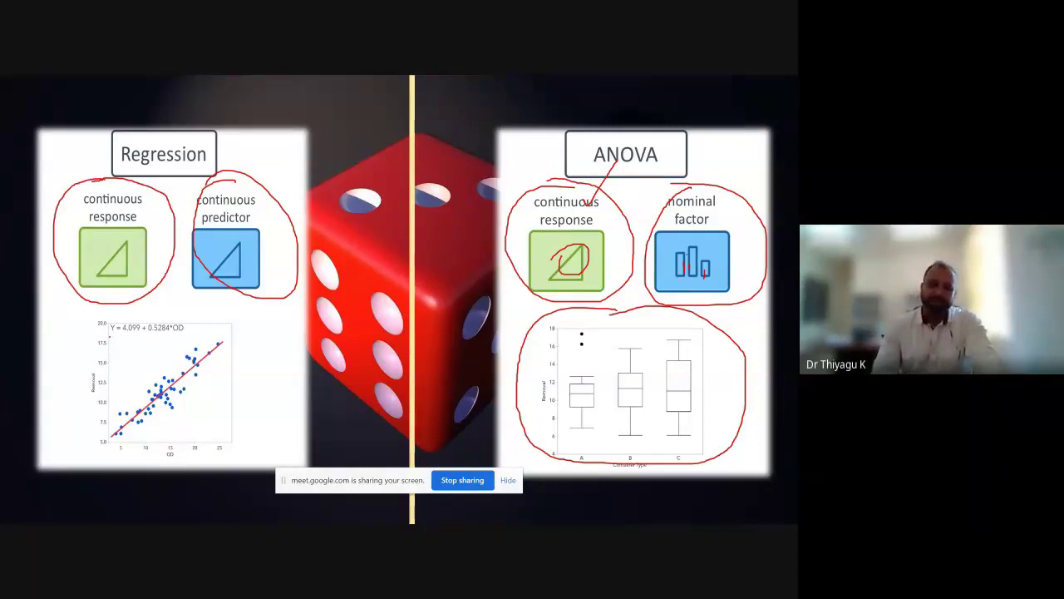
mouse_move(116, 314)
left_mouse_down()
mouse_move(250, 432)
mouse_move(103, 307)
left_mouse_up()
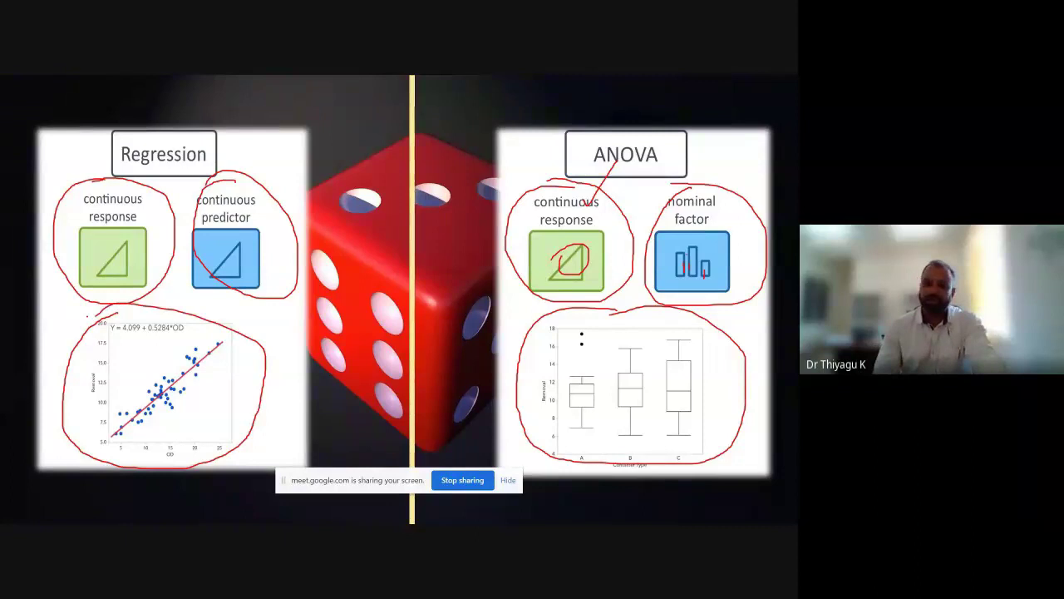
mouse_move(162, 319)
left_mouse_down()
mouse_move(202, 297)
mouse_move(148, 333)
mouse_move(188, 357)
mouse_move(200, 291)
left_mouse_up()
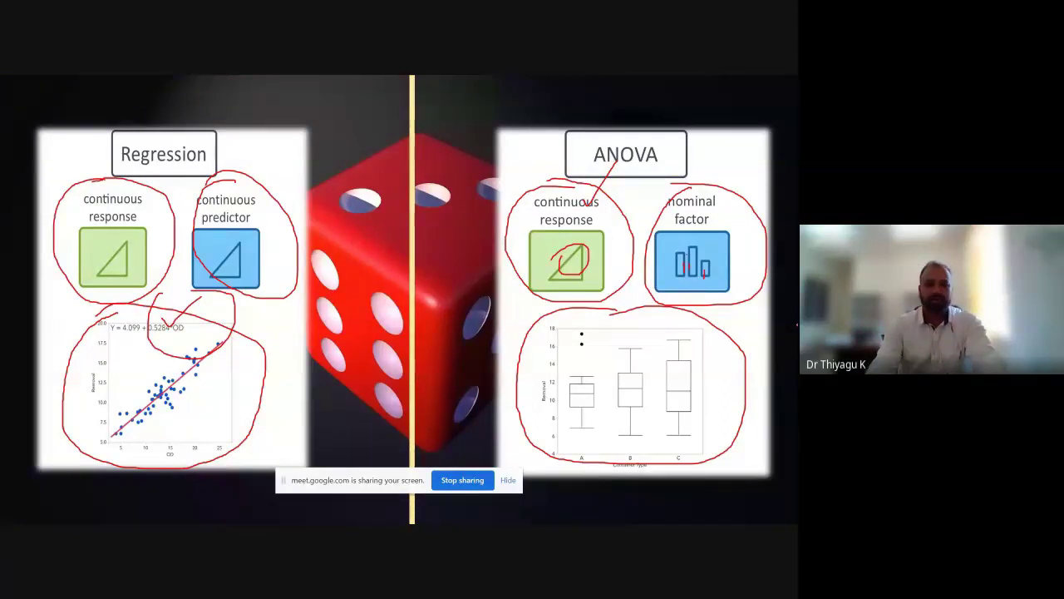
key("Right")
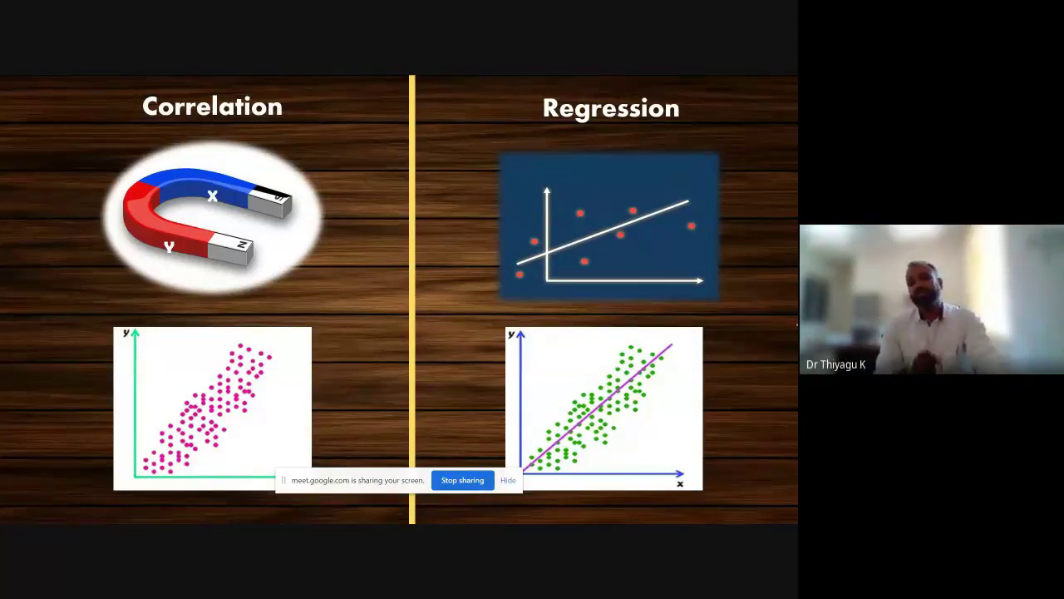
Advance to the Correlation versus Regression slide with Relationship, Movement Together and Cause and Effect boxes
key("Right")
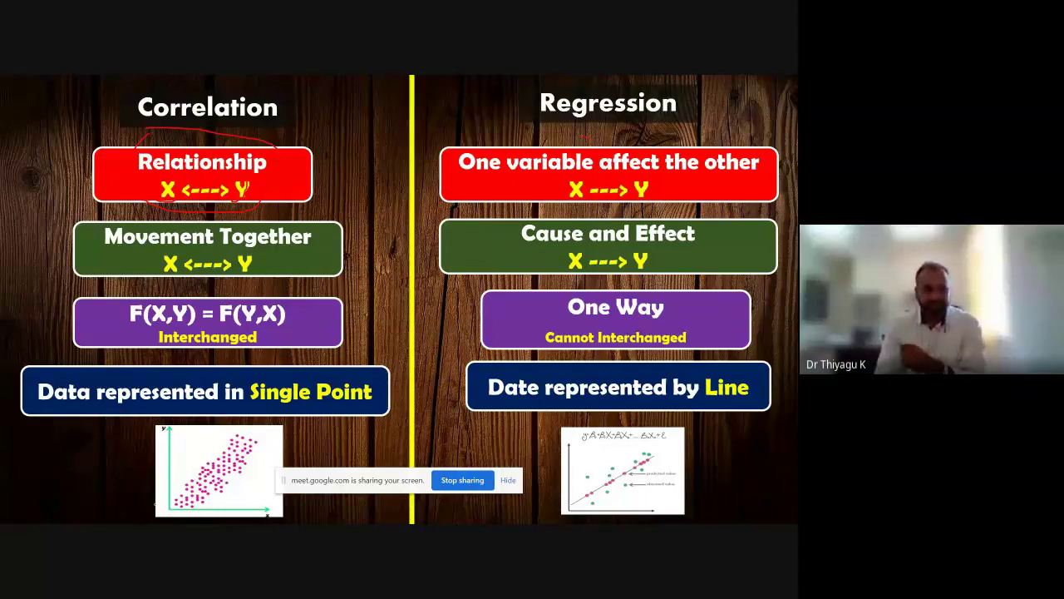
Switch the pen to yellow and circle Regression's X ---> Y, marking the Relationship arrowhead
left_click(58, 511)
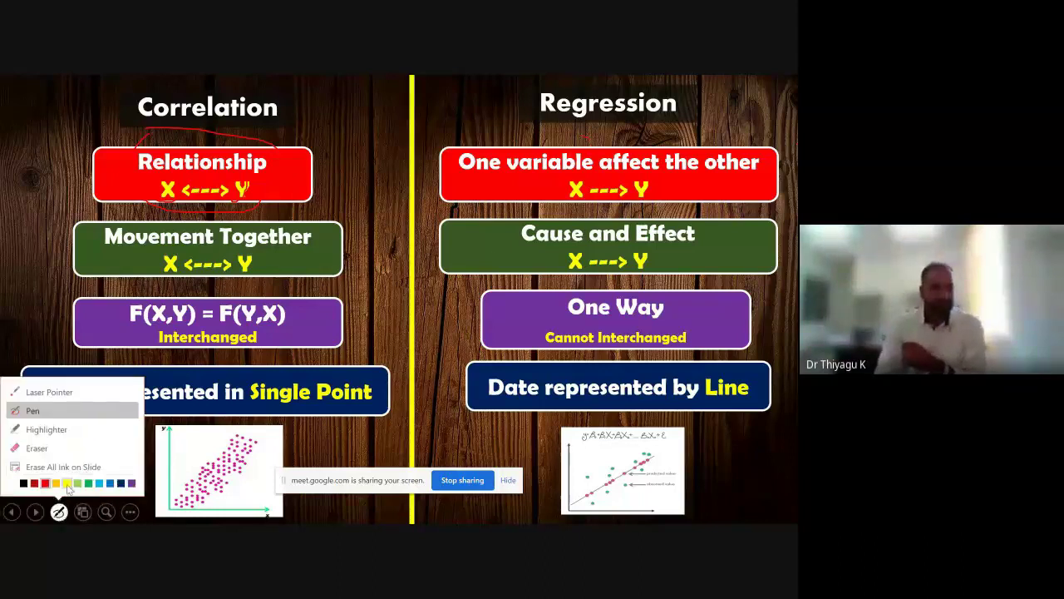
left_click(66, 484)
left_click_drag(590, 133, 604, 138)
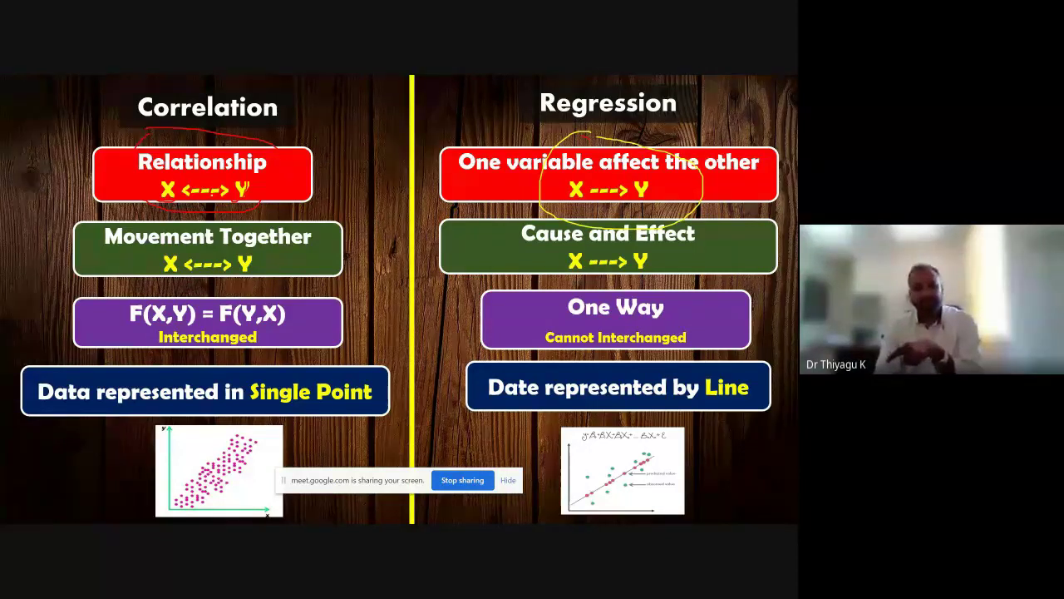
left_click_drag(186, 188, 229, 178)
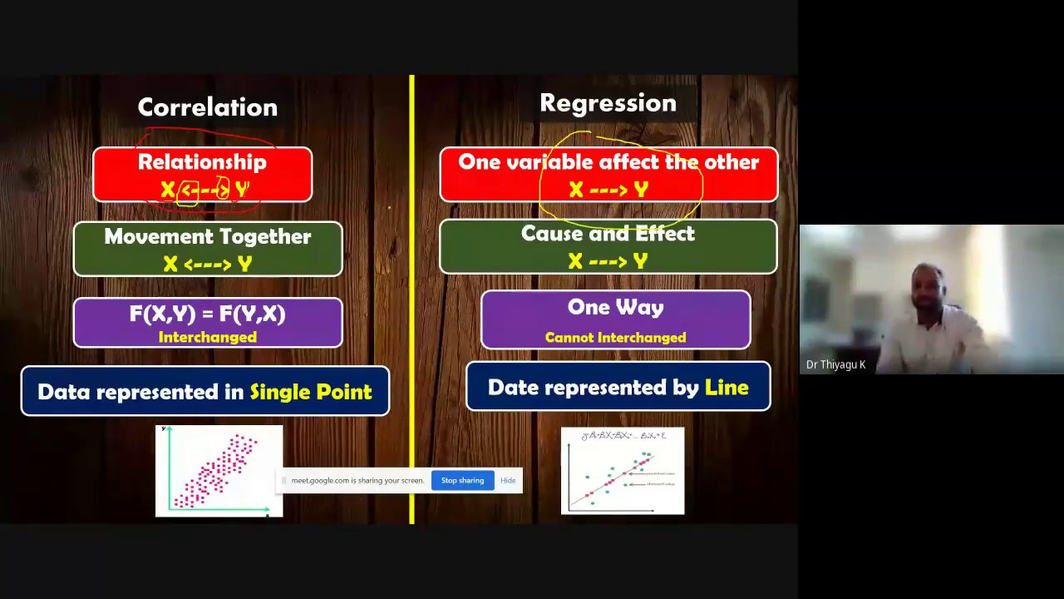
left_click_drag(582, 176, 579, 177)
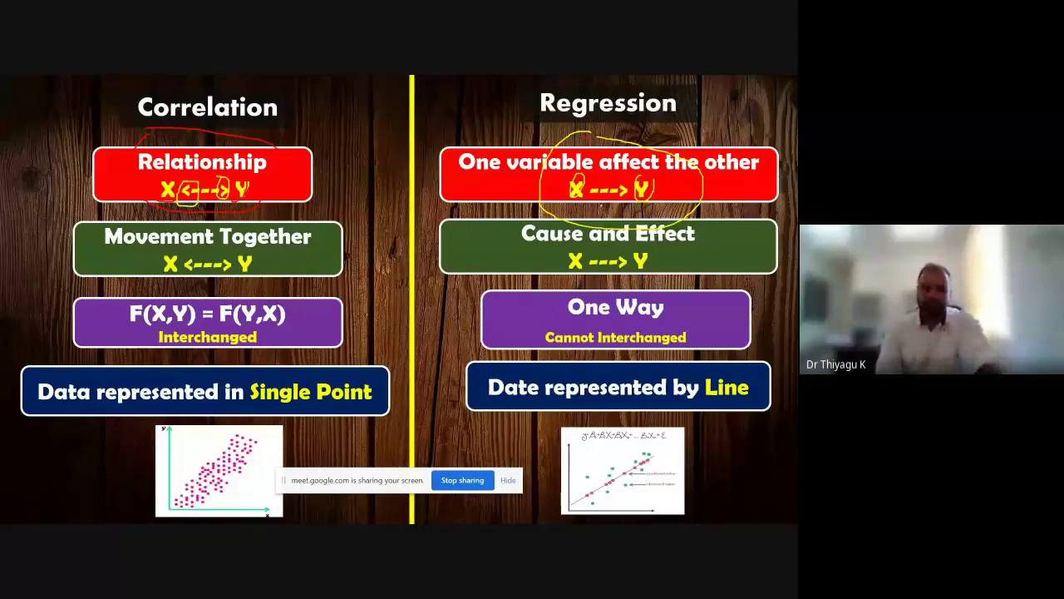
Circle X <---> Y under Movement Together, add upward arrows beside it, and mark Cause and Effect's X
mouse_move(206, 247)
left_mouse_down()
mouse_move(289, 256)
mouse_move(203, 247)
left_mouse_up()
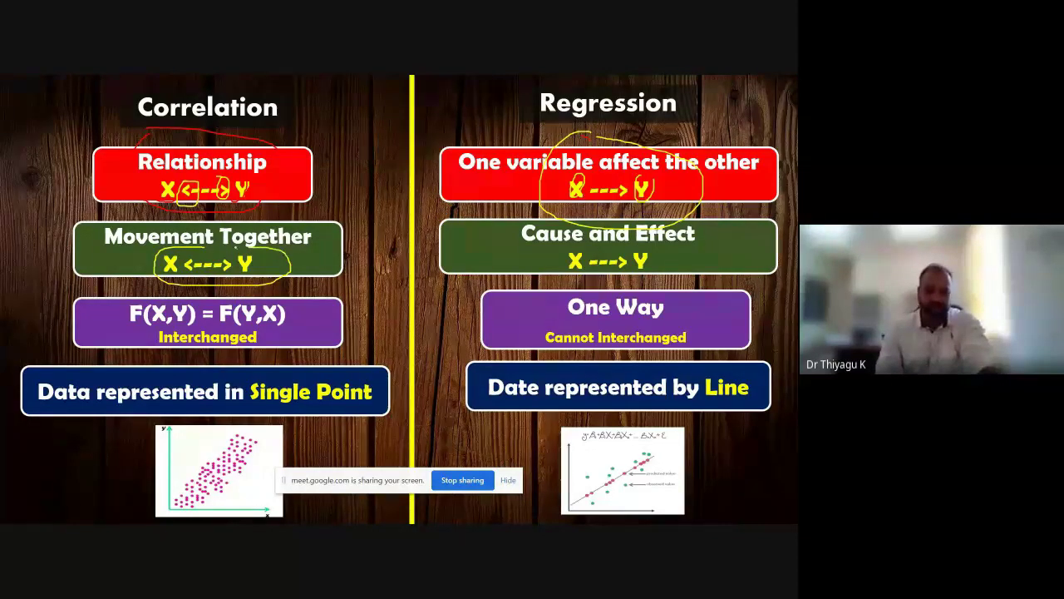
left_click_drag(147, 266, 153, 253)
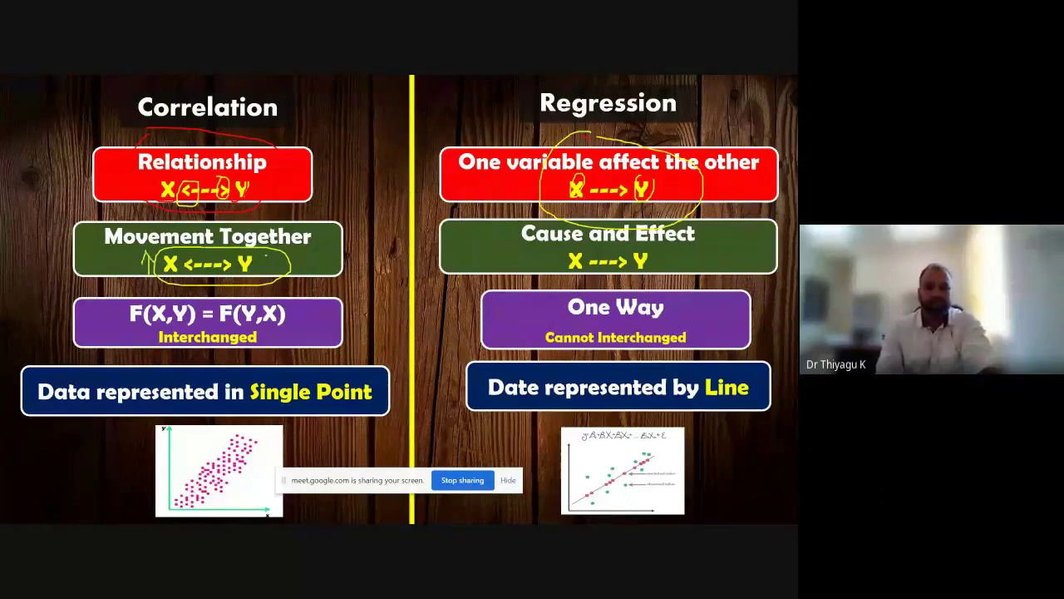
left_click_drag(264, 266, 269, 253)
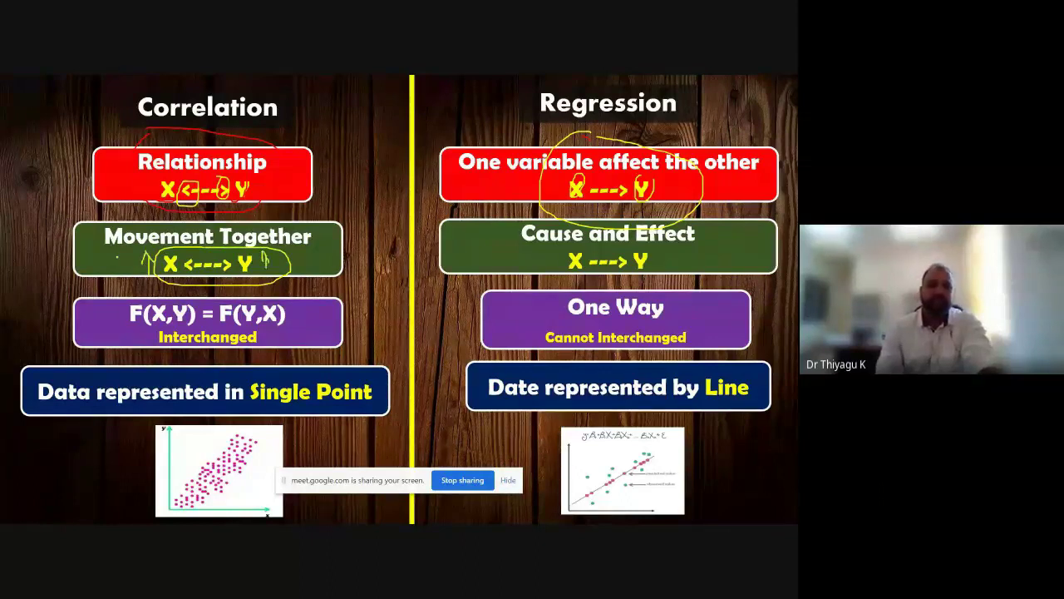
mouse_move(130, 278)
left_mouse_down()
mouse_move(132, 255)
mouse_move(143, 253)
left_mouse_up()
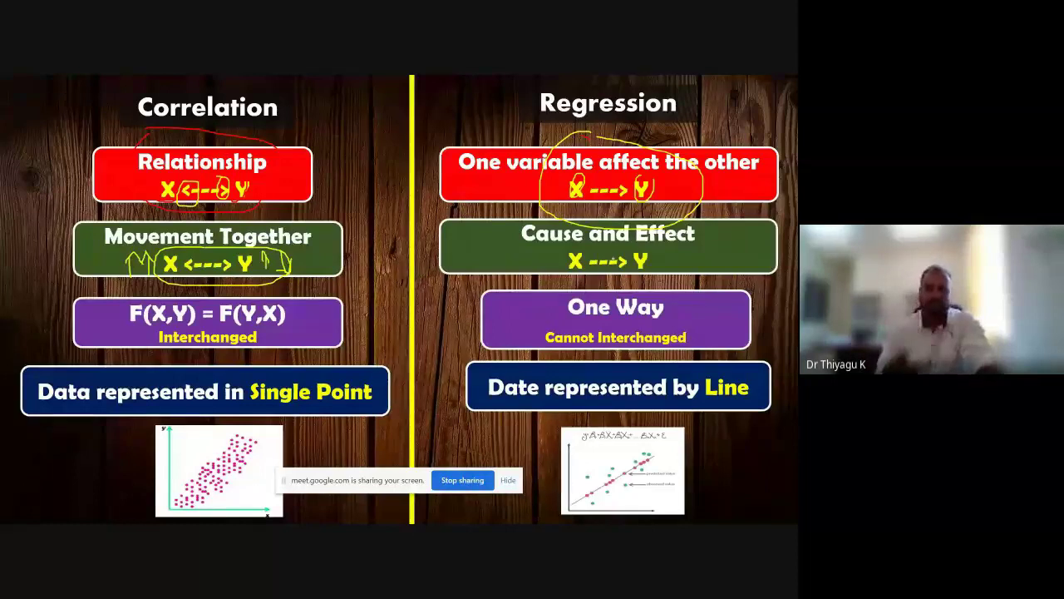
mouse_move(568, 247)
left_mouse_down()
mouse_move(589, 241)
mouse_move(565, 268)
left_mouse_up()
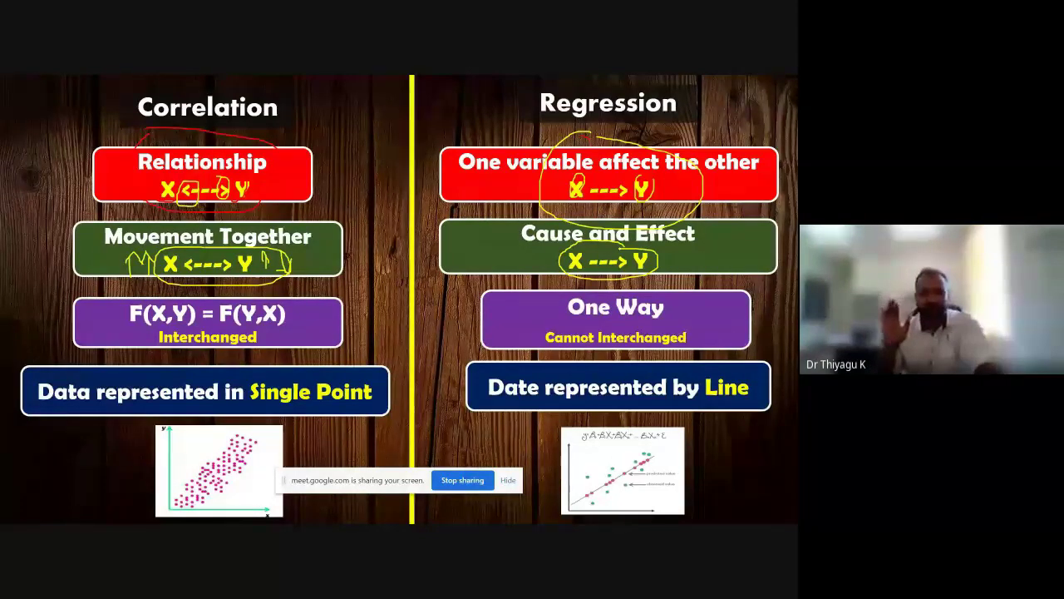
In yellow, circle Interchanged, One Way / Cannot Interchanged and Single Point, and mark both chart images
mouse_move(226, 331)
left_mouse_down()
mouse_move(200, 364)
mouse_move(260, 328)
left_mouse_up()
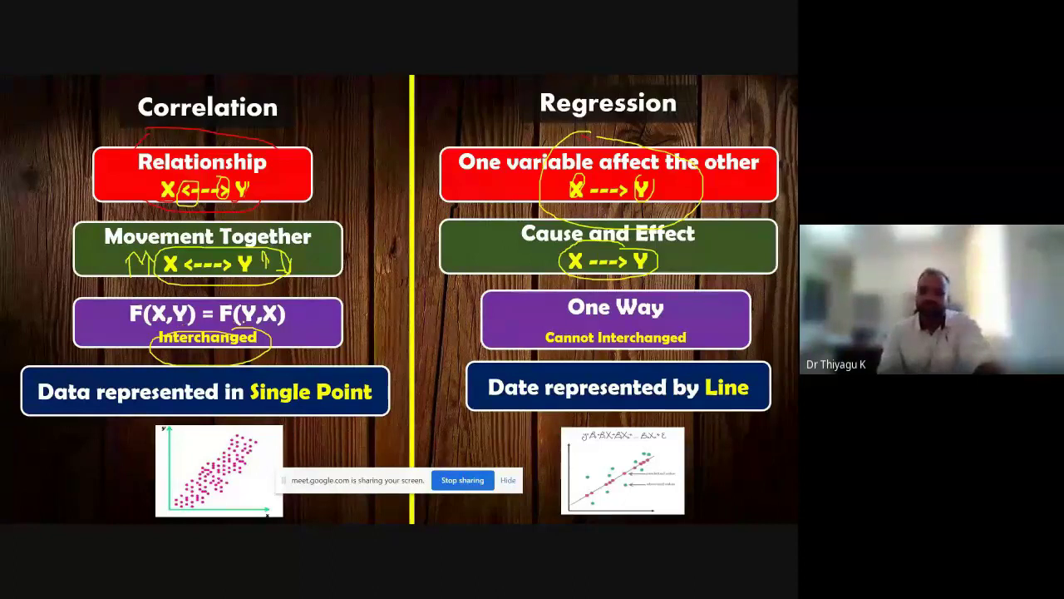
mouse_move(305, 316)
left_mouse_down()
mouse_move(452, 315)
mouse_move(454, 333)
mouse_move(460, 291)
mouse_move(462, 346)
left_mouse_up()
mouse_move(692, 299)
left_mouse_down()
mouse_move(739, 311)
mouse_move(695, 295)
left_mouse_up()
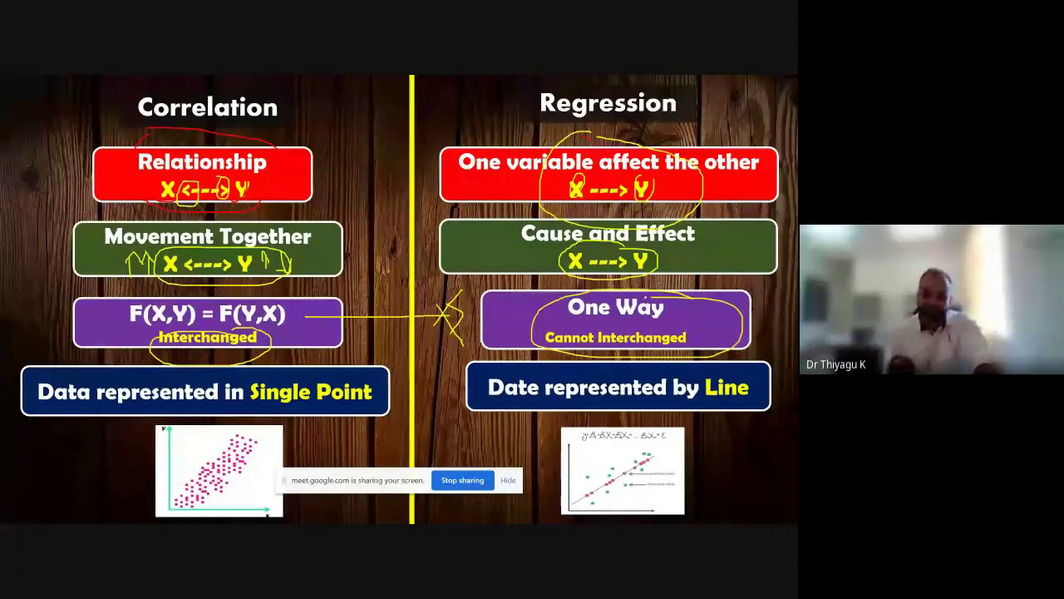
mouse_move(319, 376)
left_mouse_down()
mouse_move(64, 422)
mouse_move(336, 372)
left_mouse_up()
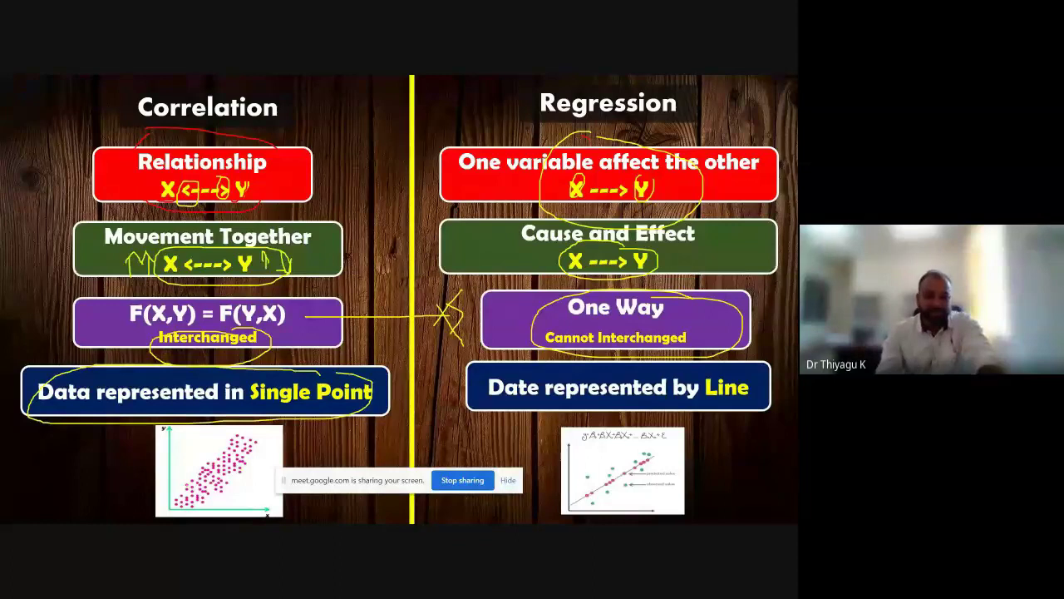
mouse_move(175, 491)
left_mouse_down()
mouse_move(188, 513)
mouse_move(152, 497)
left_mouse_up()
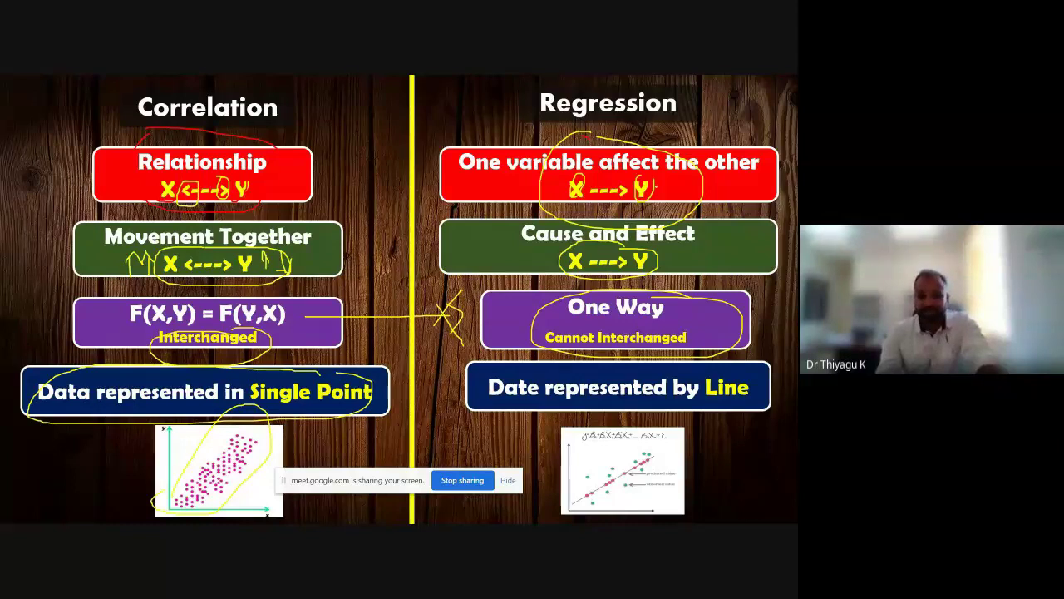
left_click_drag(677, 106, 699, 84)
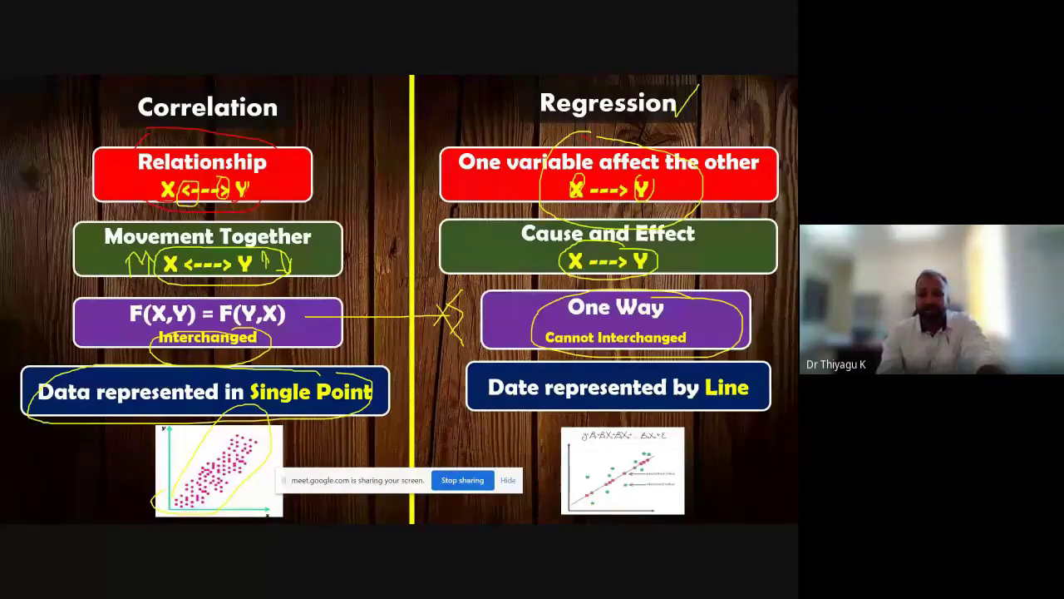
left_click_drag(584, 478, 633, 455)
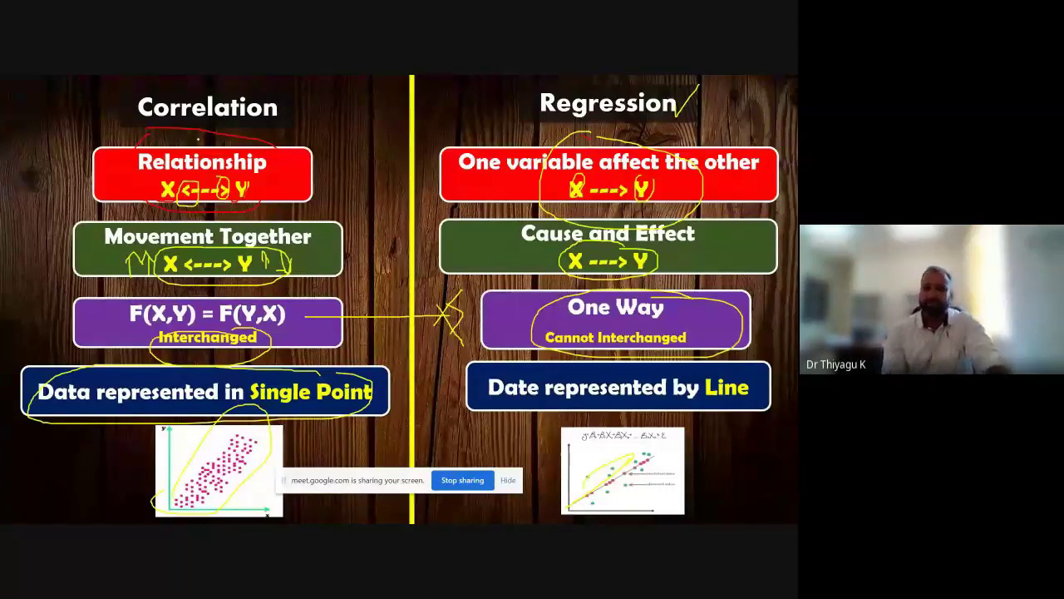
Return to the Correlation vs Regression image slide and circle the magnet and pink scatter plot in yellow
key("Right")
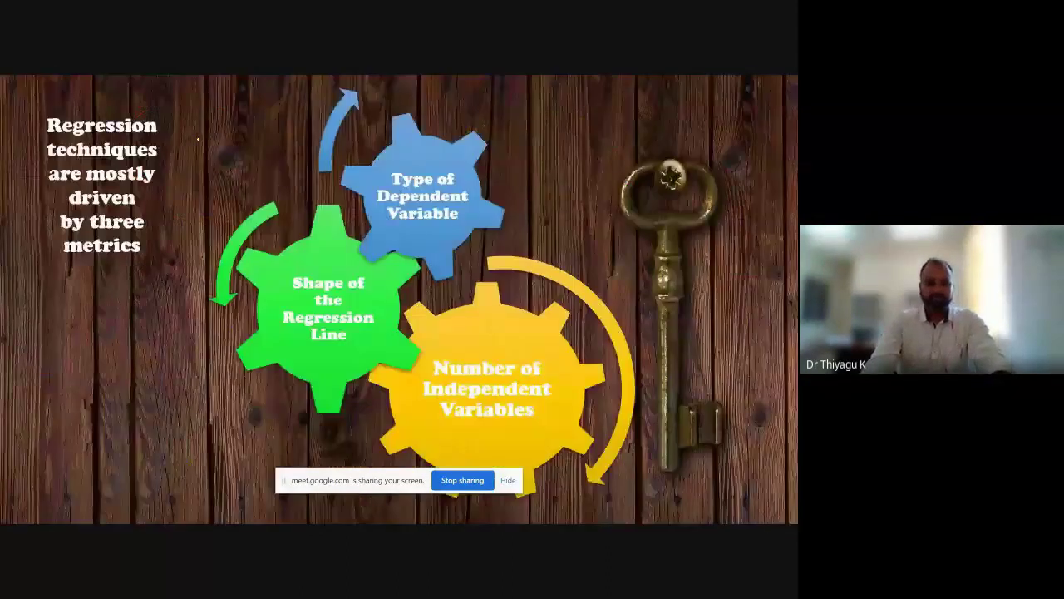
key("Left")
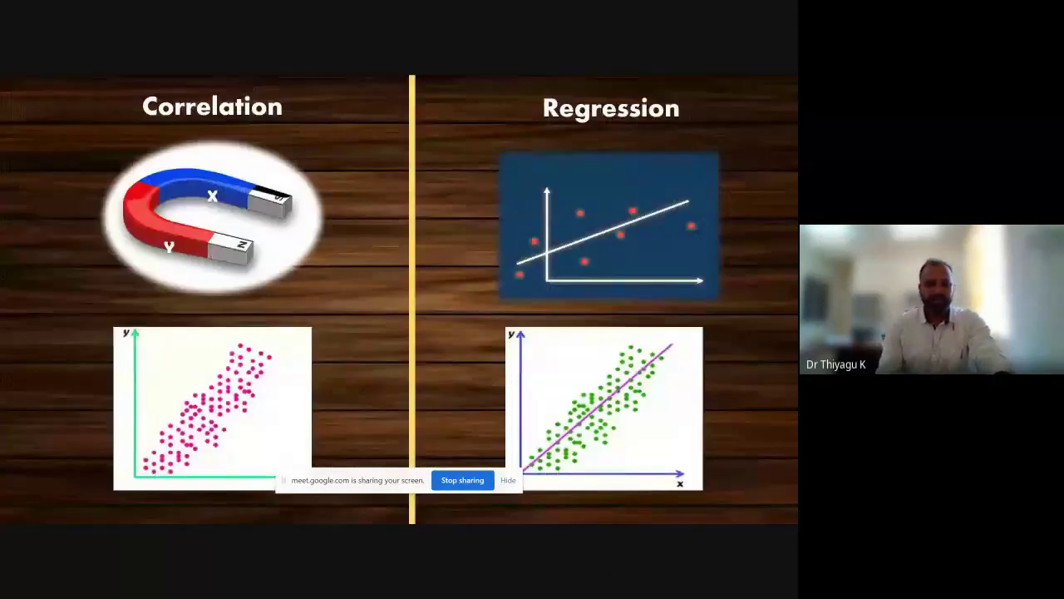
mouse_move(248, 141)
left_mouse_down()
mouse_move(321, 148)
mouse_move(174, 135)
left_mouse_up()
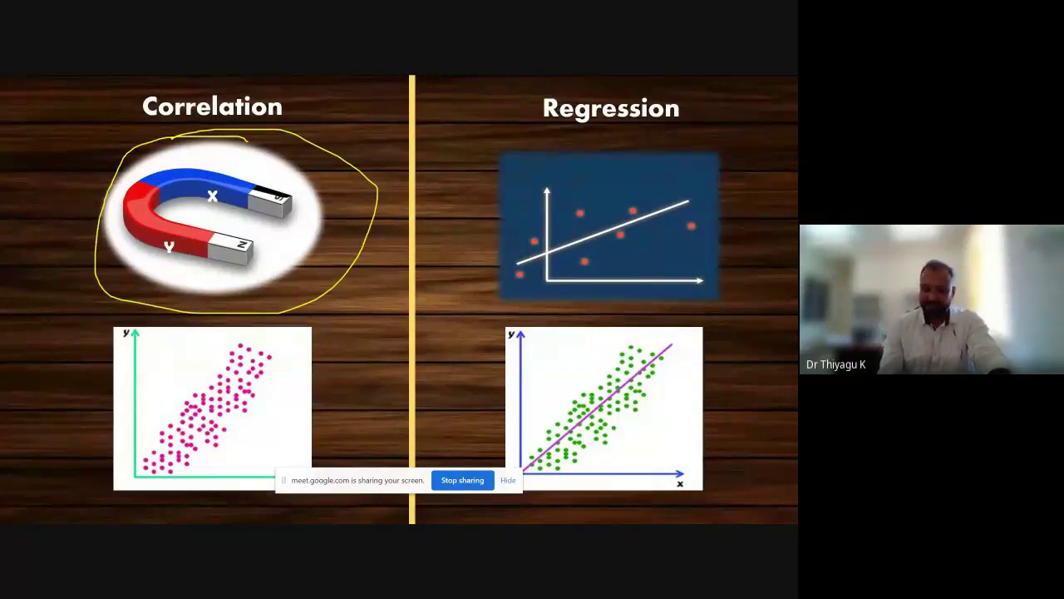
left_click_drag(257, 348, 197, 382)
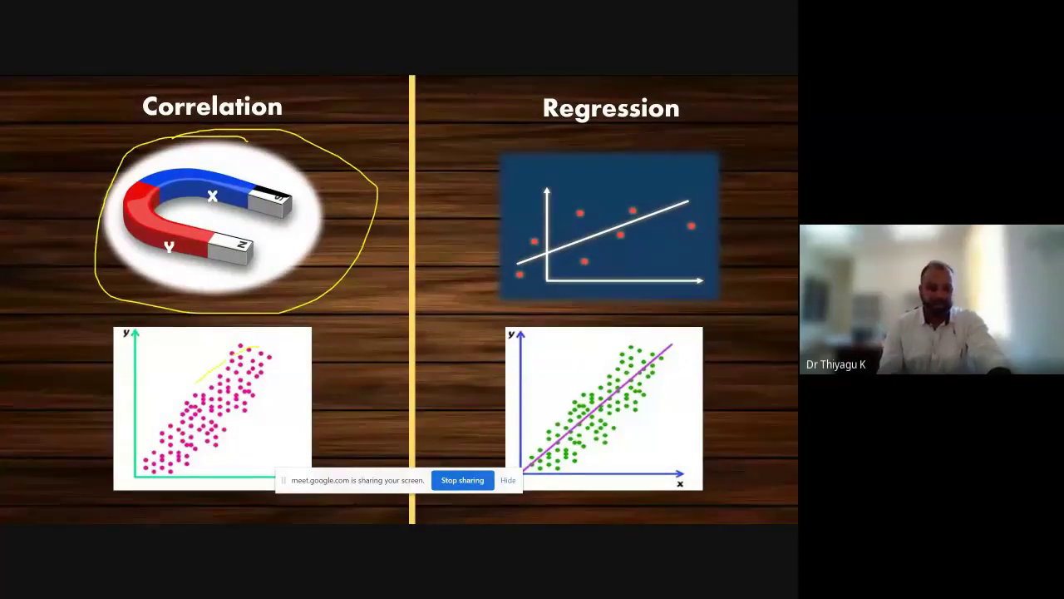
left_click_drag(154, 453, 287, 367)
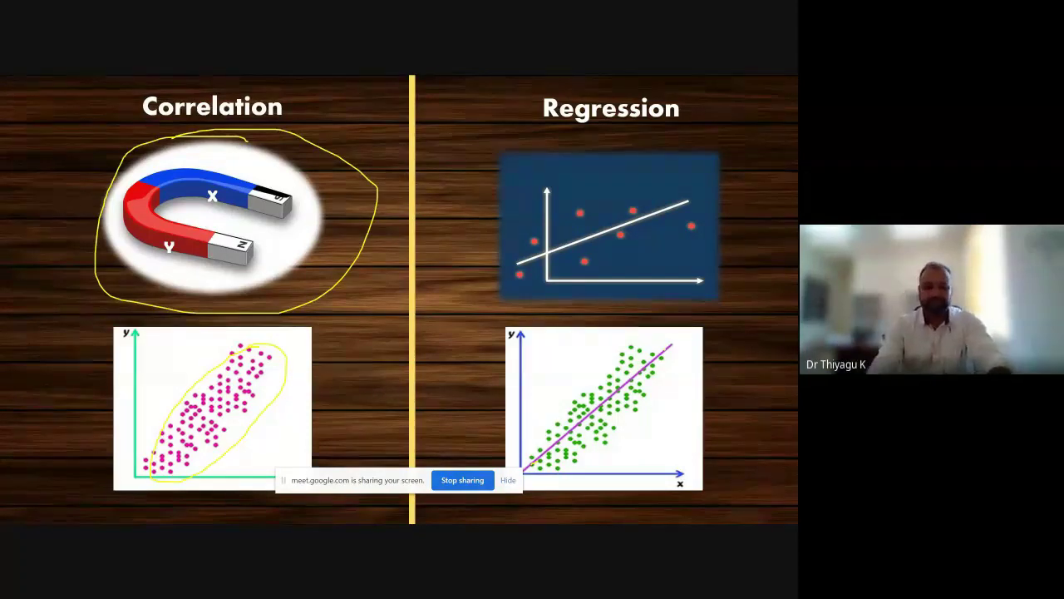
Step through the Linear, Logistic, Stepwise, Ridge, Lasso and ElasticNet slides to the comparison table
key("Right")
key("Right")
key("Right")
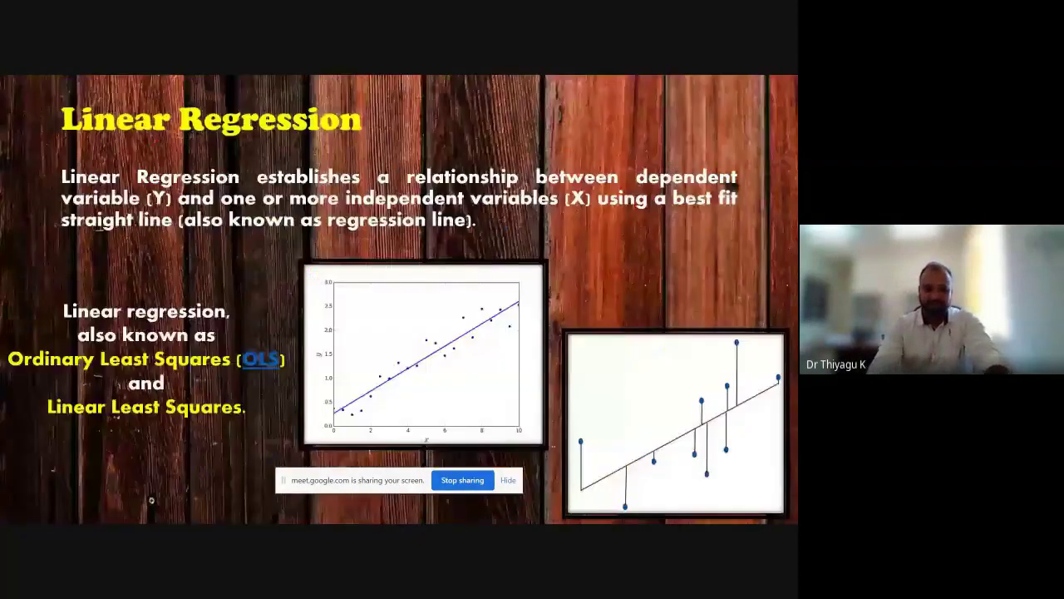
key("Left")
key("Right")
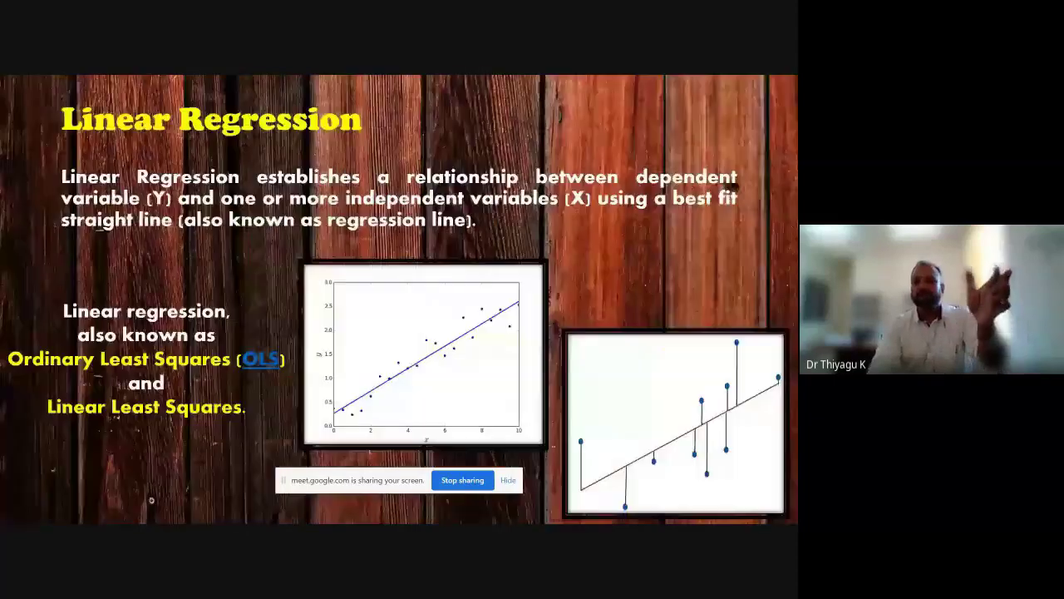
key("Right")
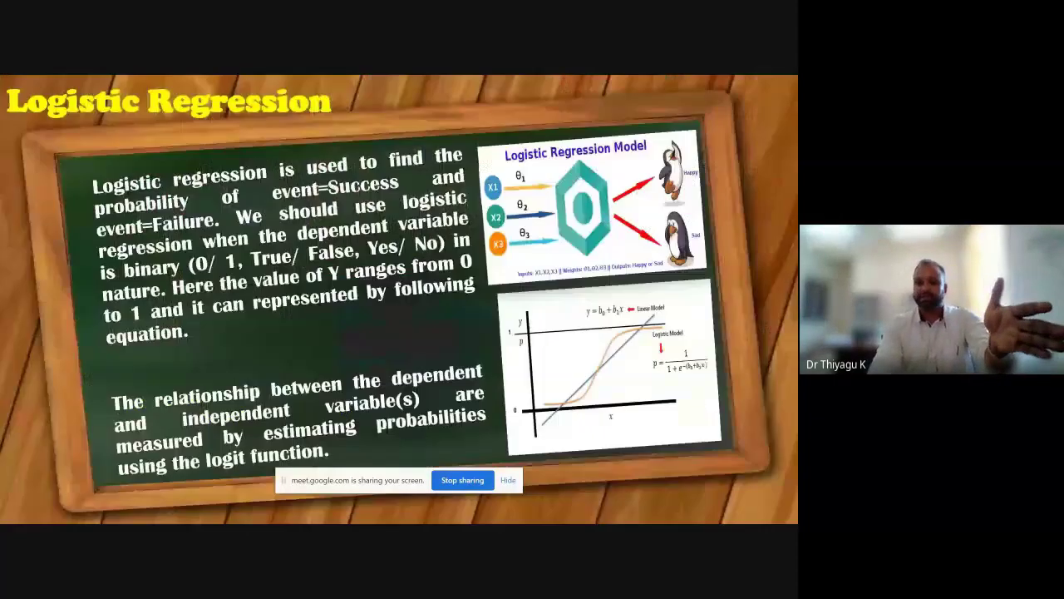
key("Right")
key("Right")
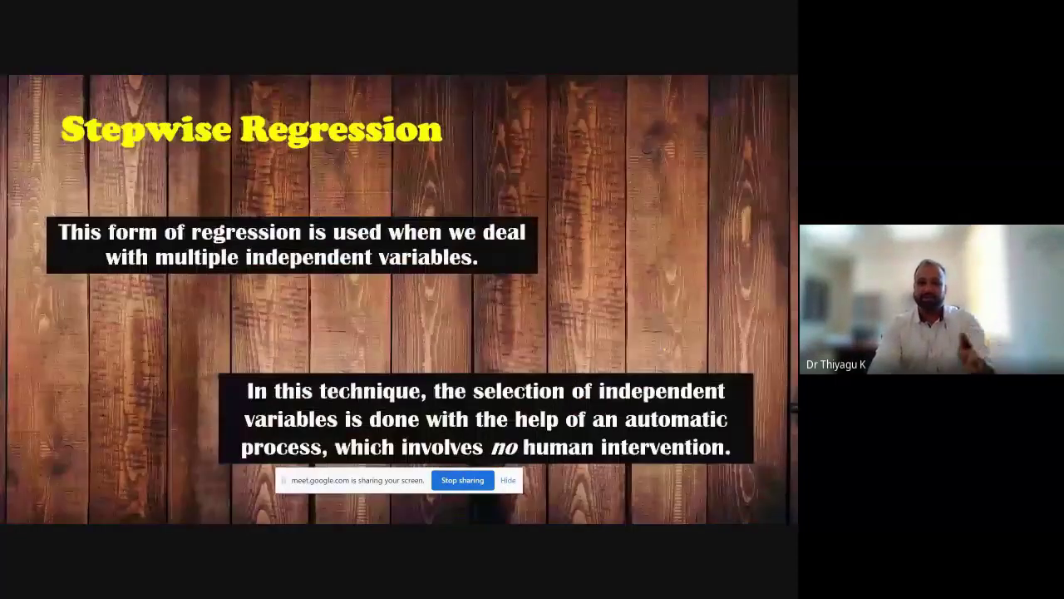
key("Right")
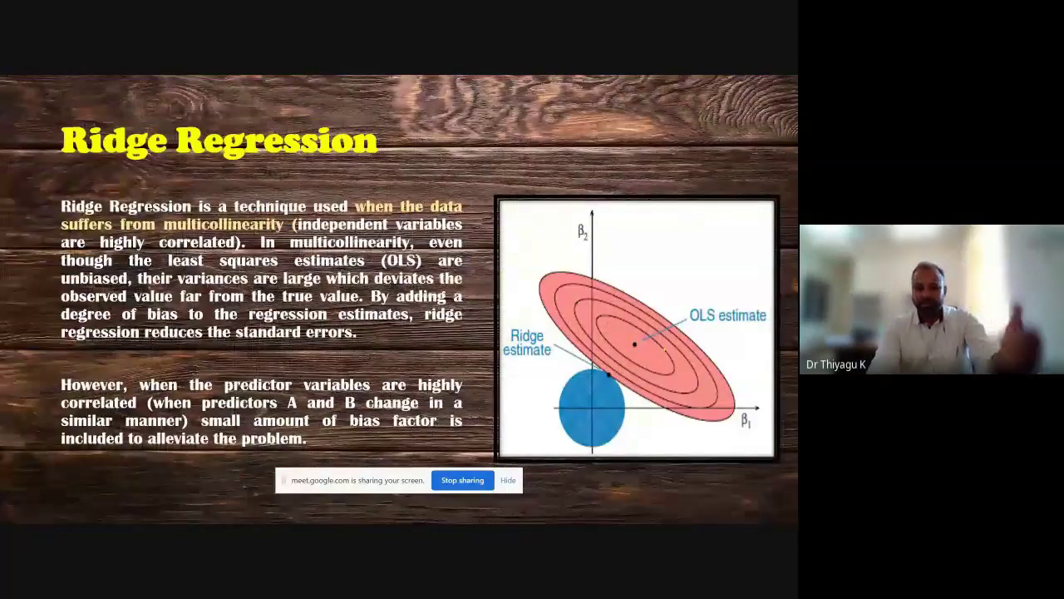
key("Right")
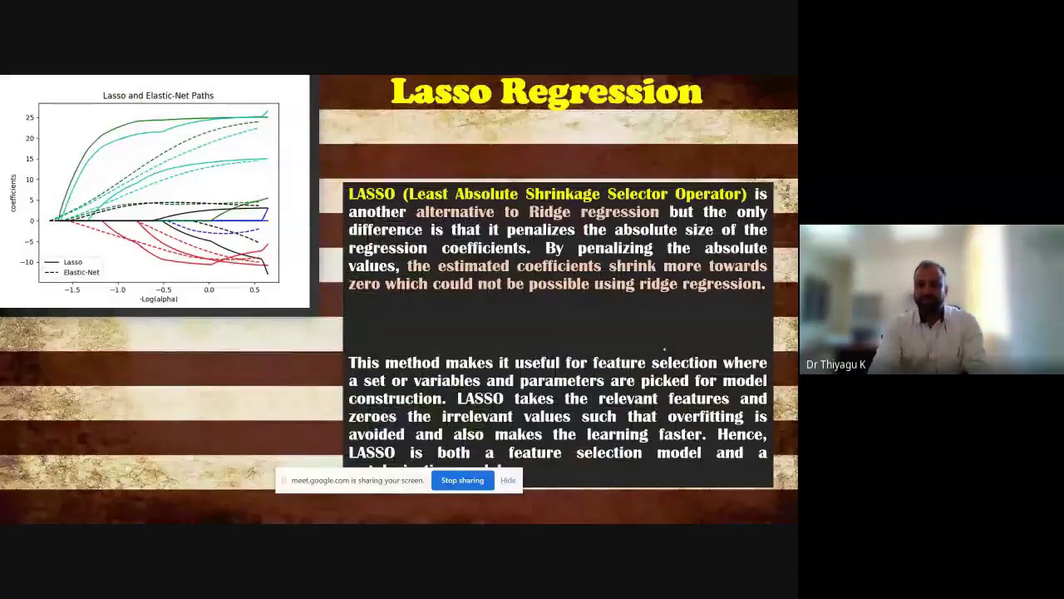
key("Right")
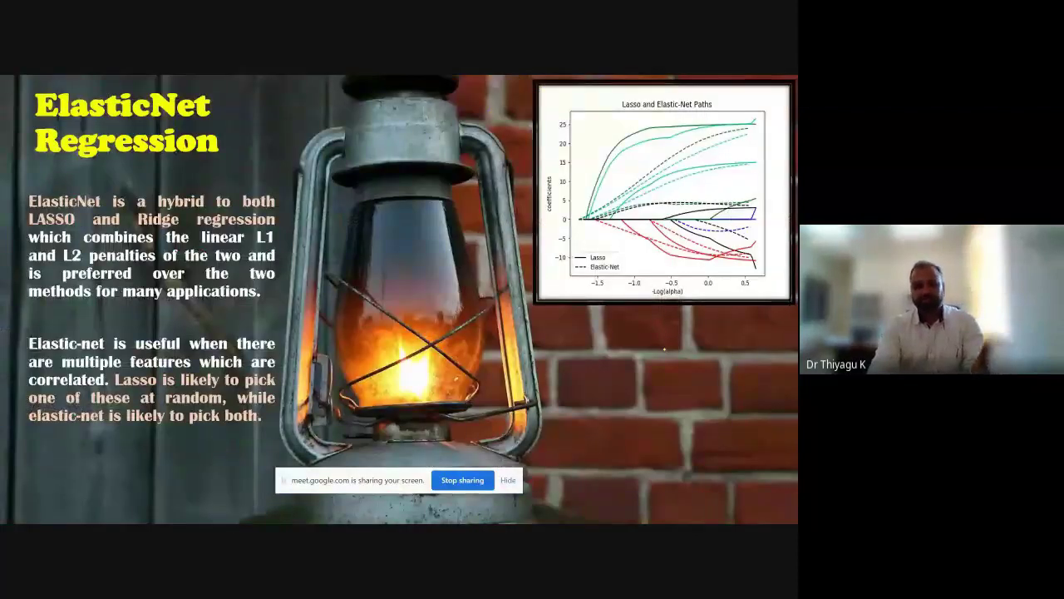
key("Right")
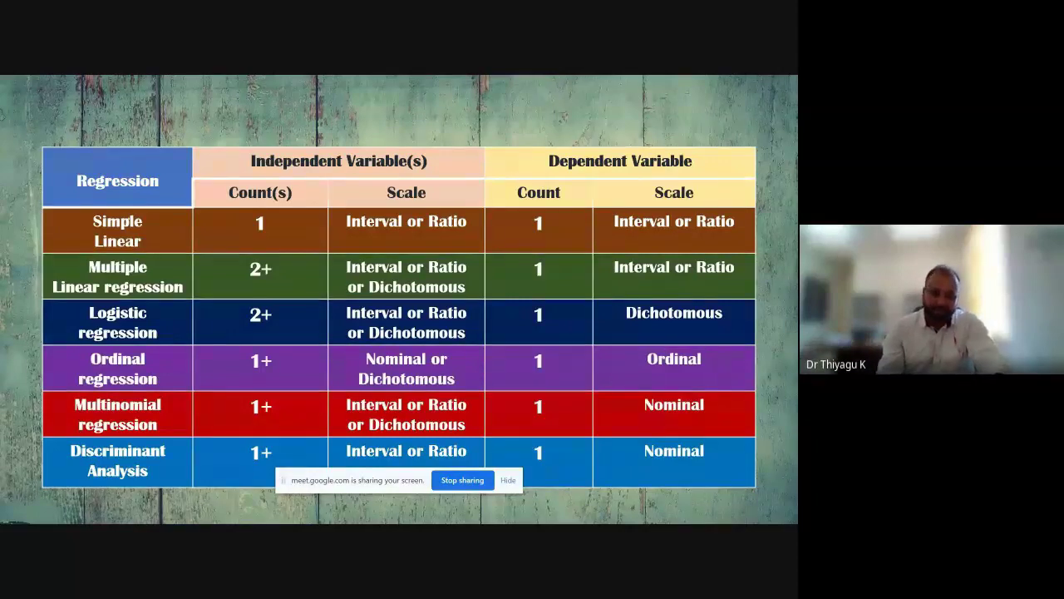
Circle the regression types list, Logistic with its Dichotomous scale, and both Count columns in yellow
mouse_move(123, 214)
left_mouse_down()
mouse_move(179, 402)
mouse_move(134, 210)
left_mouse_up()
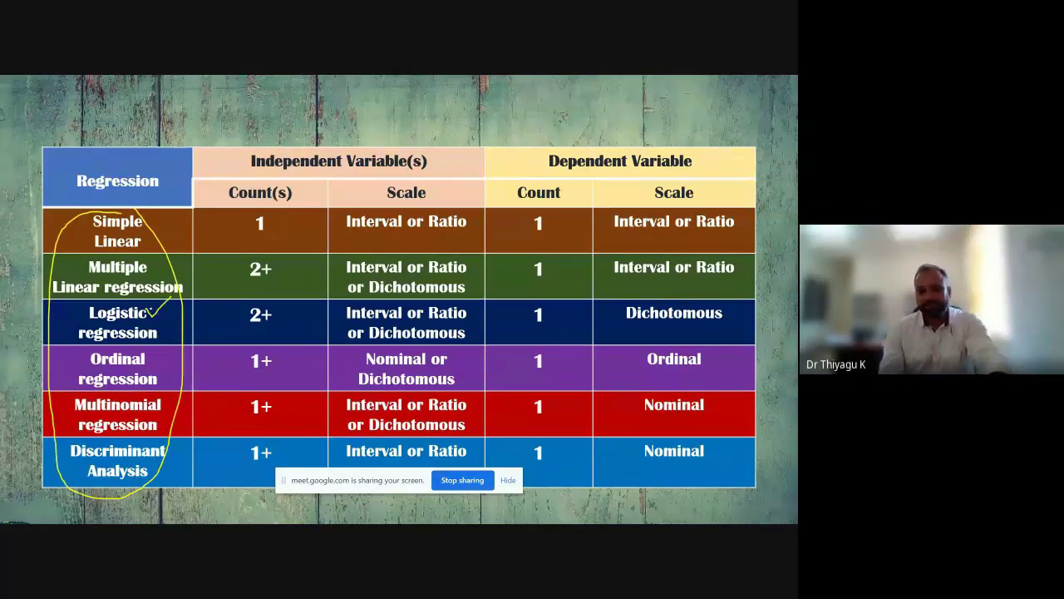
mouse_move(141, 305)
left_mouse_down()
mouse_move(190, 343)
mouse_move(162, 305)
left_mouse_up()
mouse_move(663, 301)
left_mouse_down()
mouse_move(645, 346)
mouse_move(729, 296)
mouse_move(654, 303)
left_mouse_up()
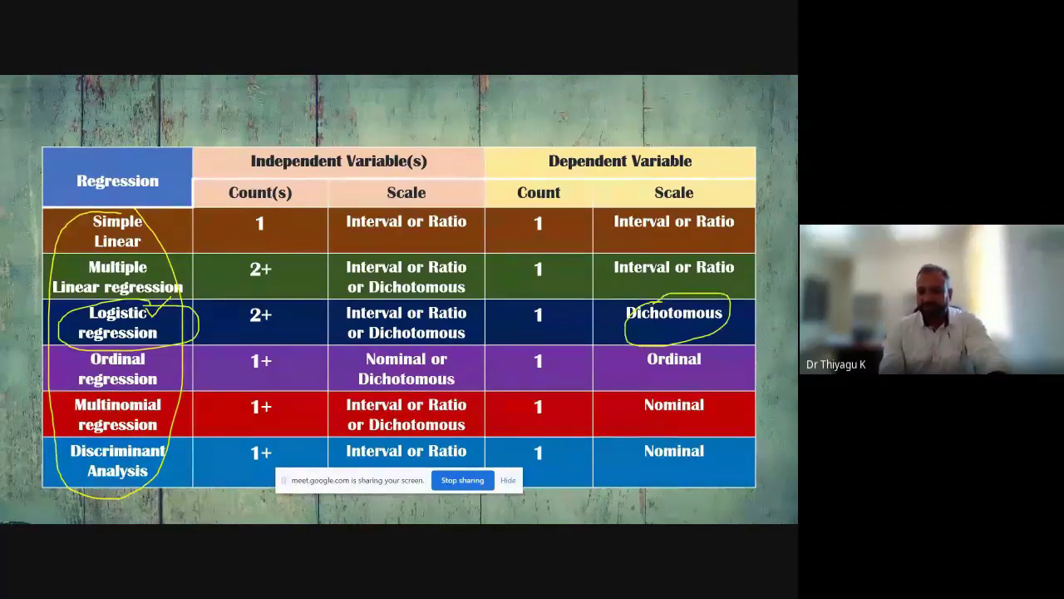
mouse_move(517, 207)
left_mouse_down()
mouse_move(497, 341)
mouse_move(517, 481)
mouse_move(588, 283)
mouse_move(555, 190)
left_mouse_up()
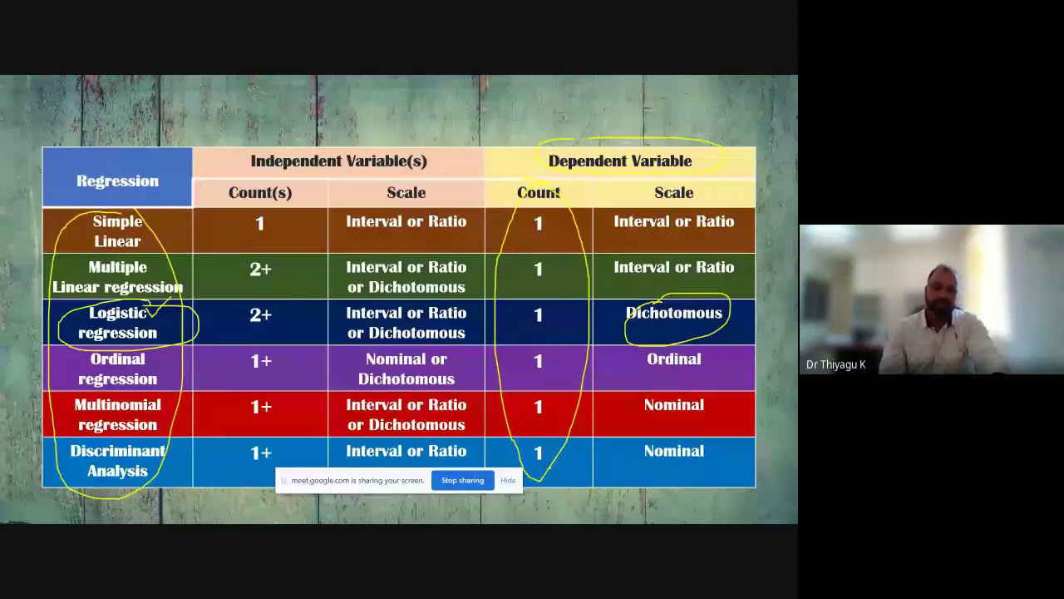
left_click_drag(258, 214, 264, 217)
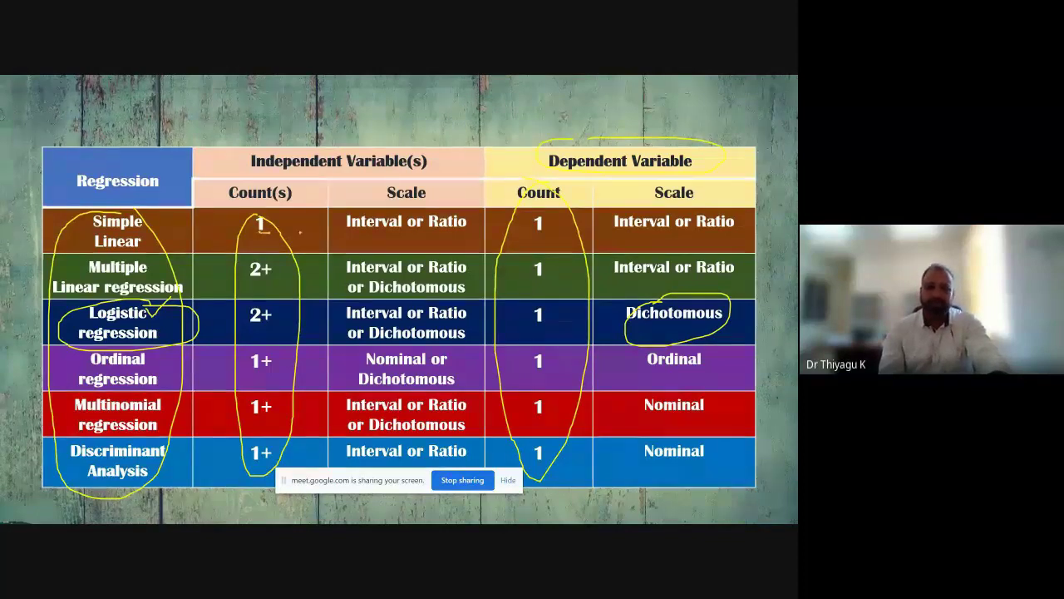
Mark the scale entries for Simple Linear, Multiple Linear, Logistic (Dichotomous) and Ordinal rows
left_click_drag(341, 239, 467, 208)
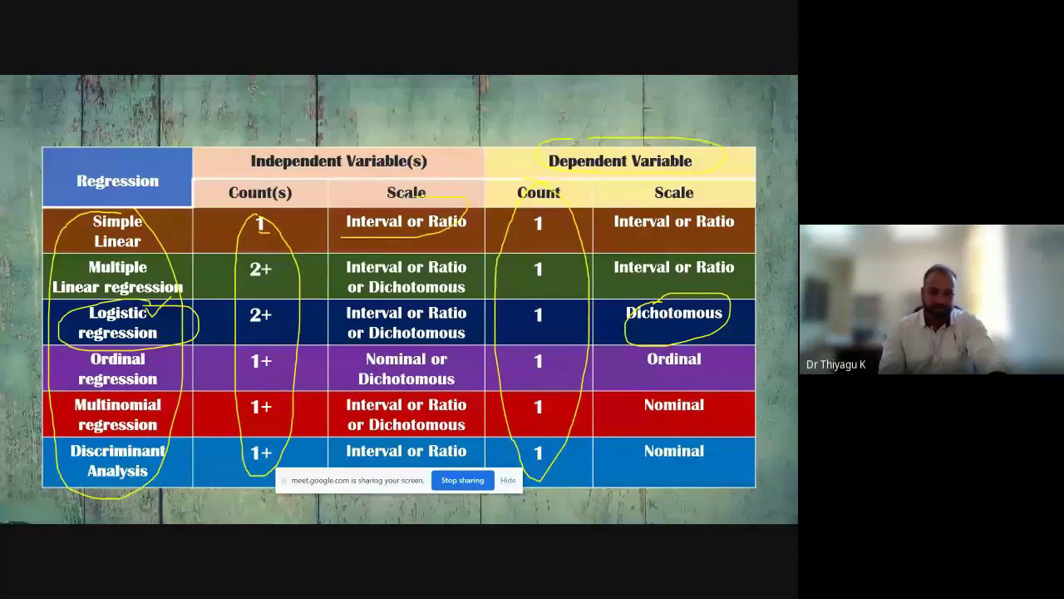
left_click_drag(724, 210, 728, 233)
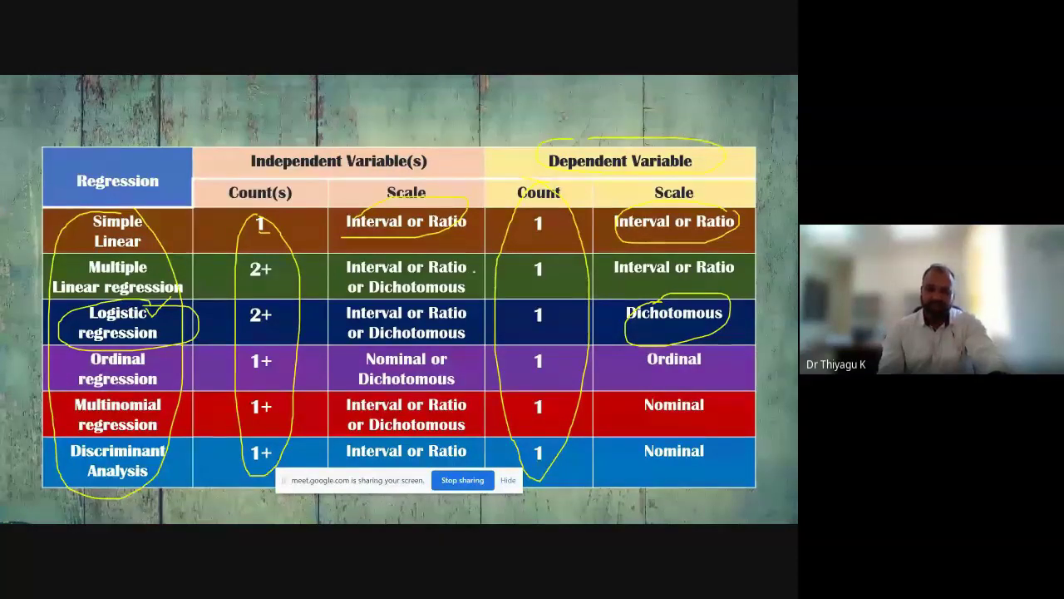
left_click_drag(462, 255, 494, 263)
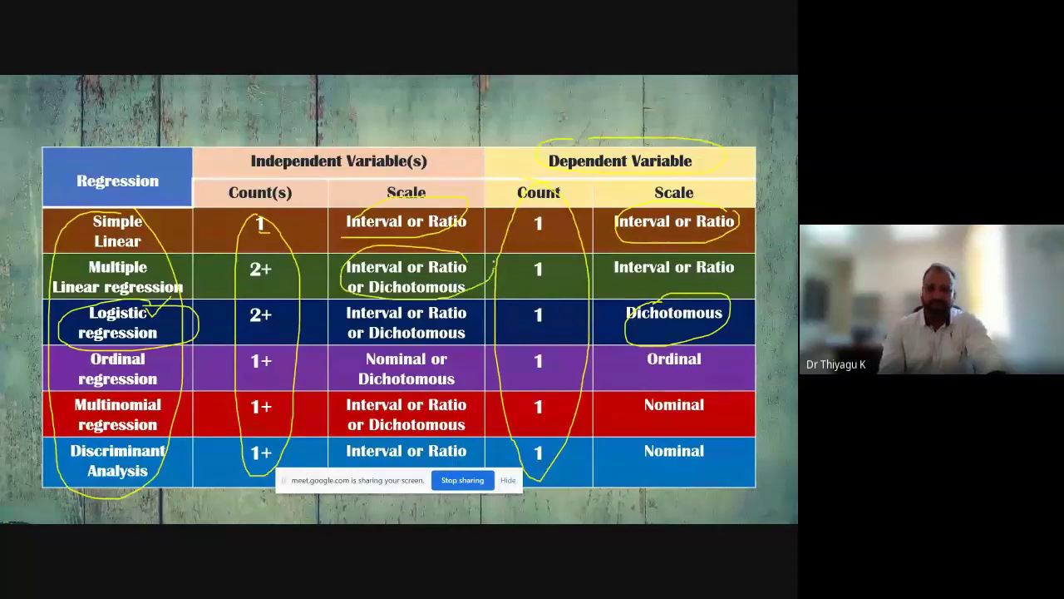
left_click_drag(718, 254, 746, 281)
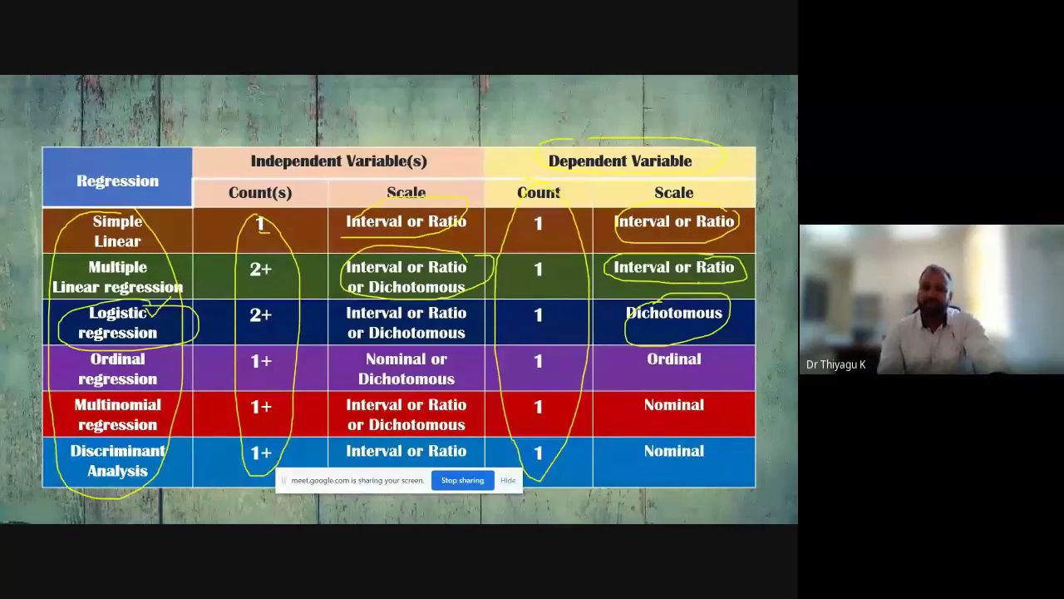
left_click_drag(389, 302, 423, 301)
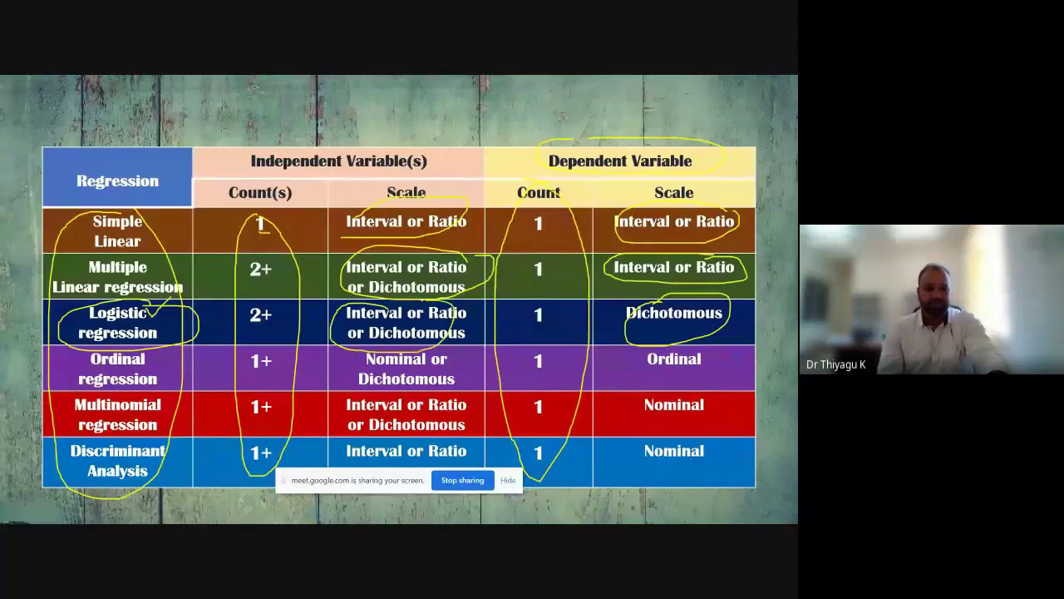
left_click_drag(675, 296, 695, 293)
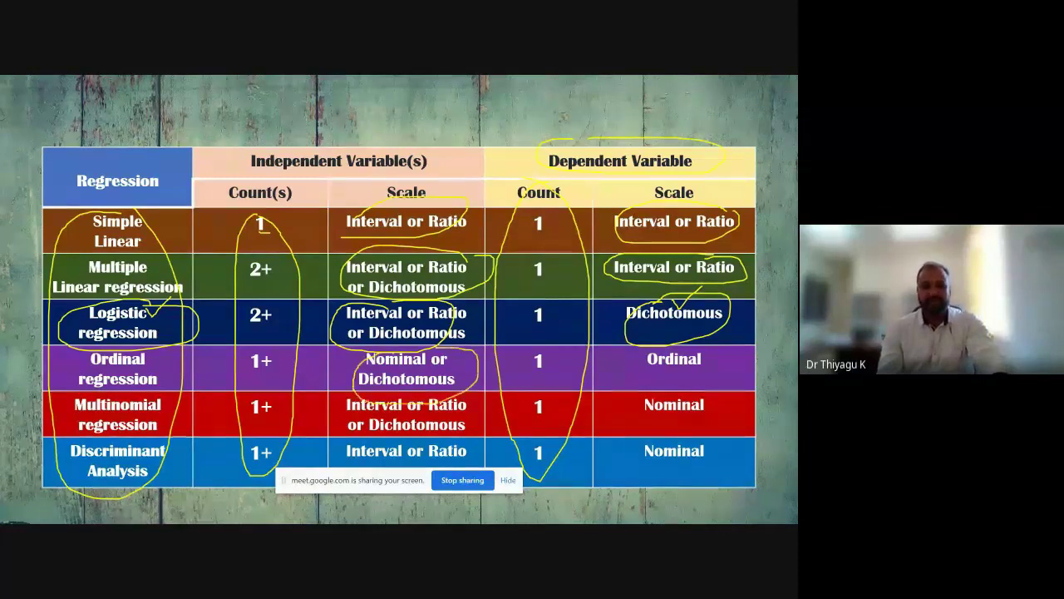
left_click_drag(753, 350, 628, 352)
left_click_drag(660, 386, 752, 351)
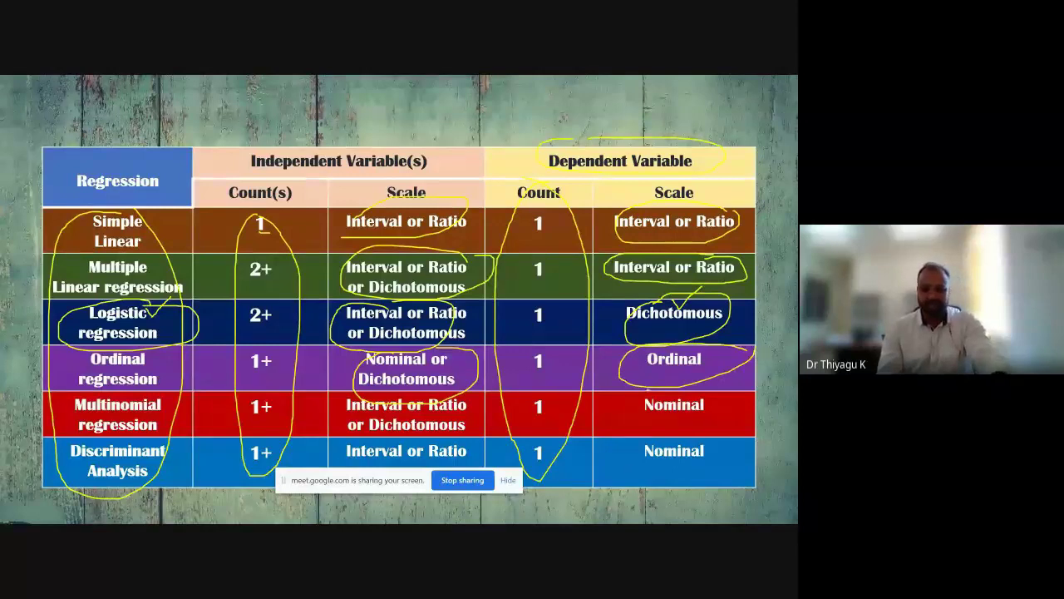
Exit the slideshow keeping the ink, then restart from the current slide to Linear vs Multiple Linear Regression
key("Right")
key("Right")
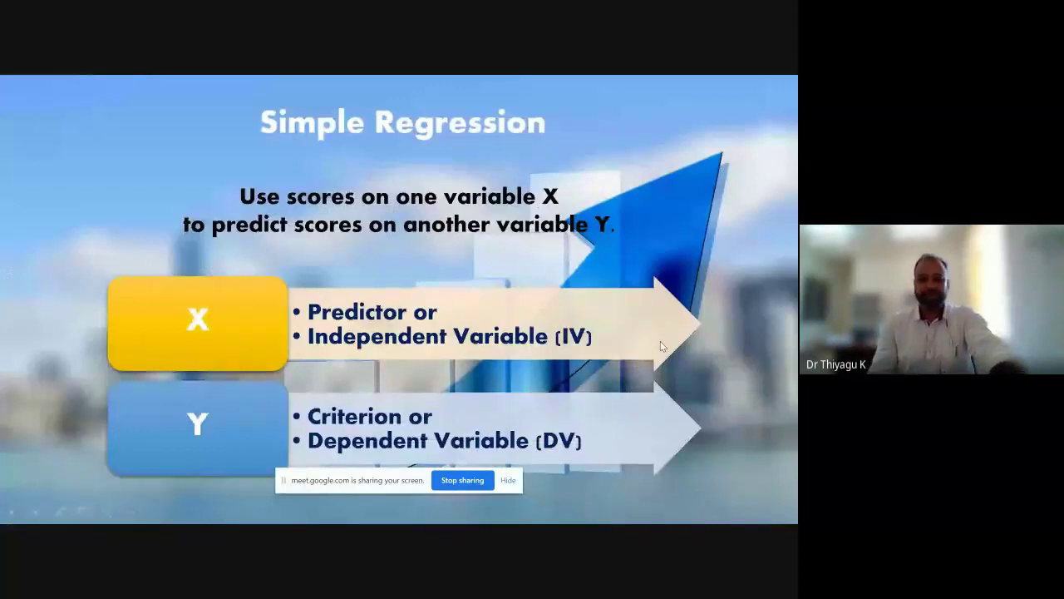
key("Escape")
key("Escape")
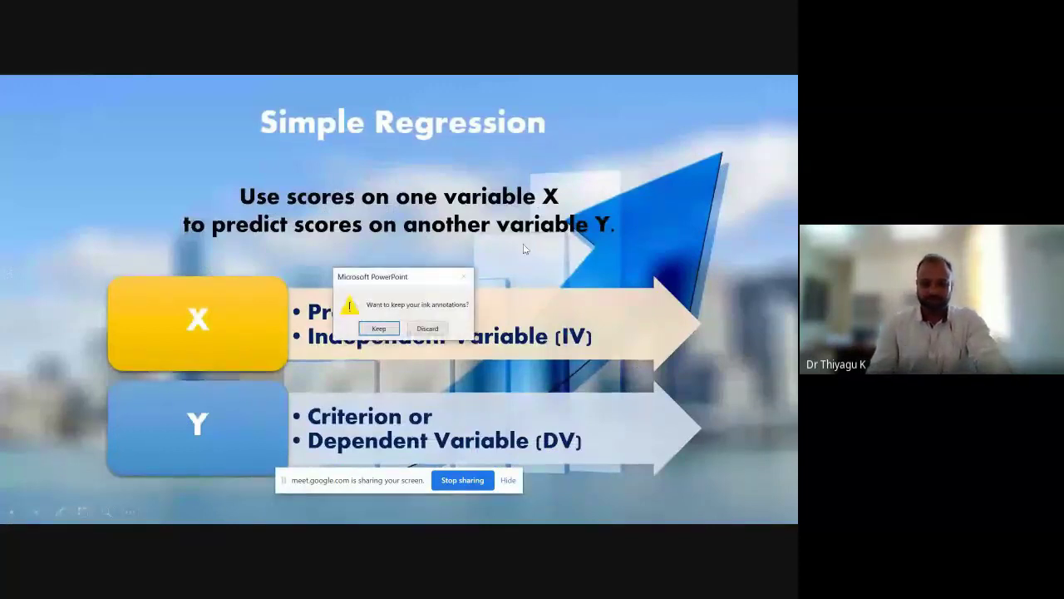
left_click(428, 329)
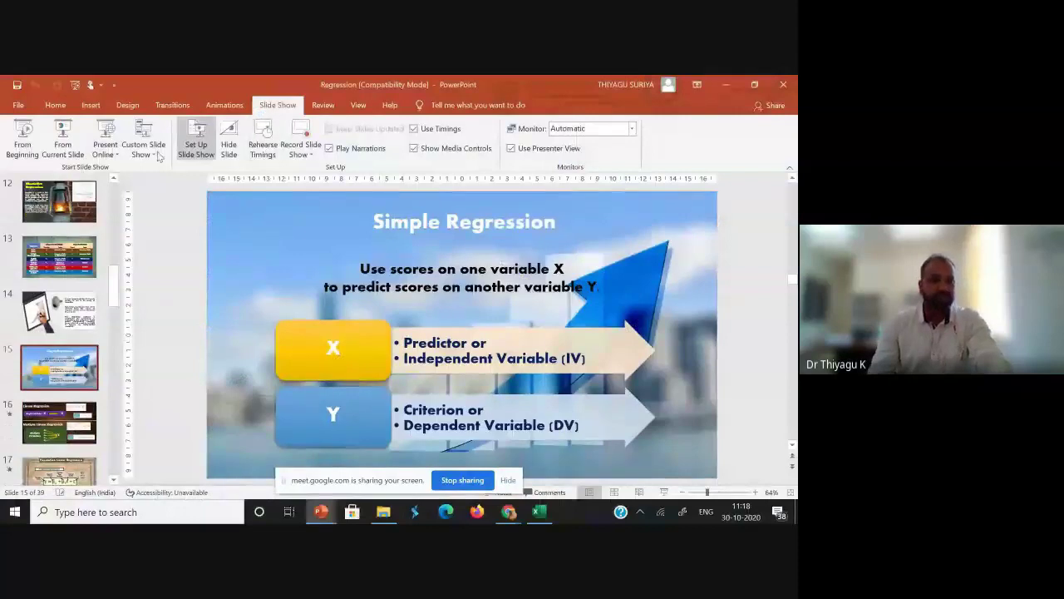
left_click(58, 143)
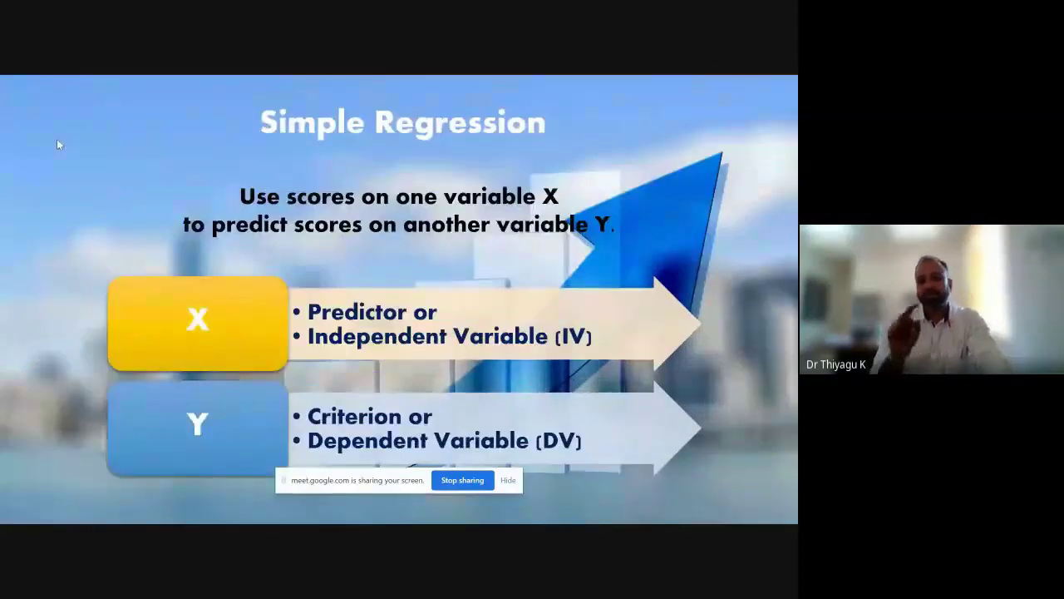
key("Right")
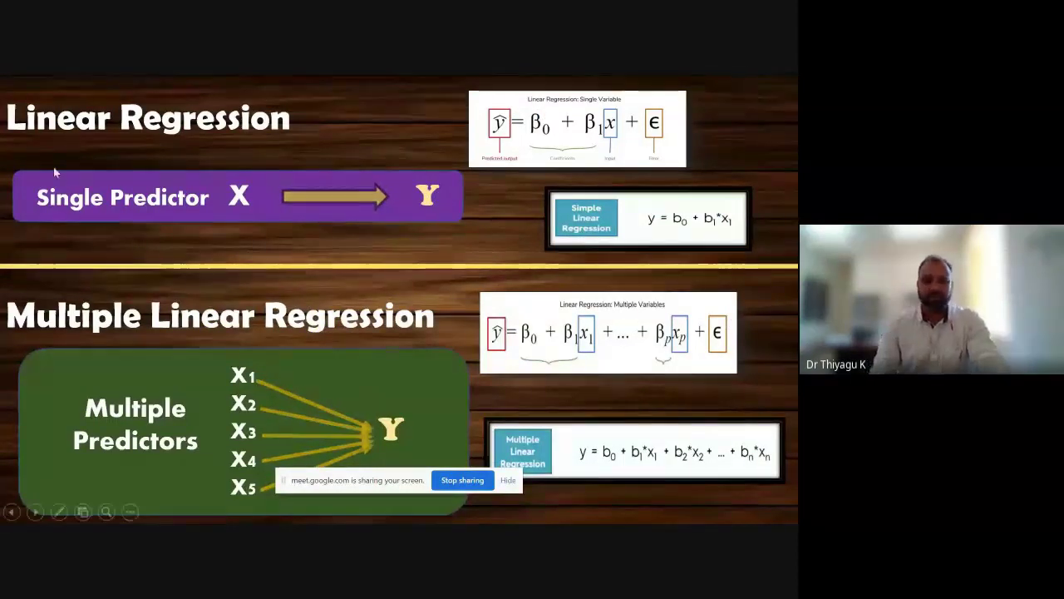
Advance to the Population Linear Regression slide and switch the slideshow pen to red
key("Right")
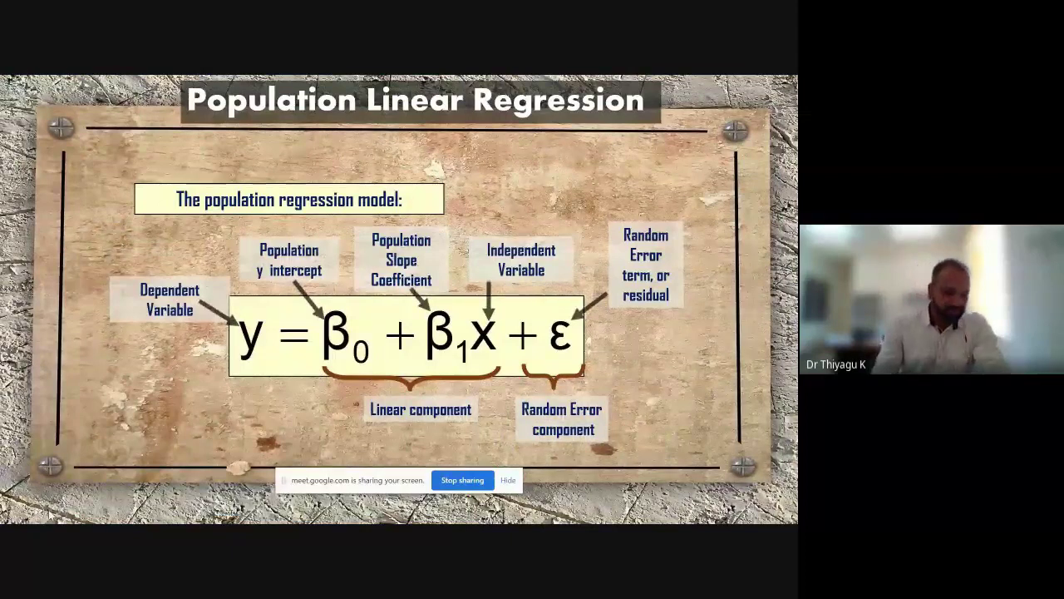
left_click(58, 512)
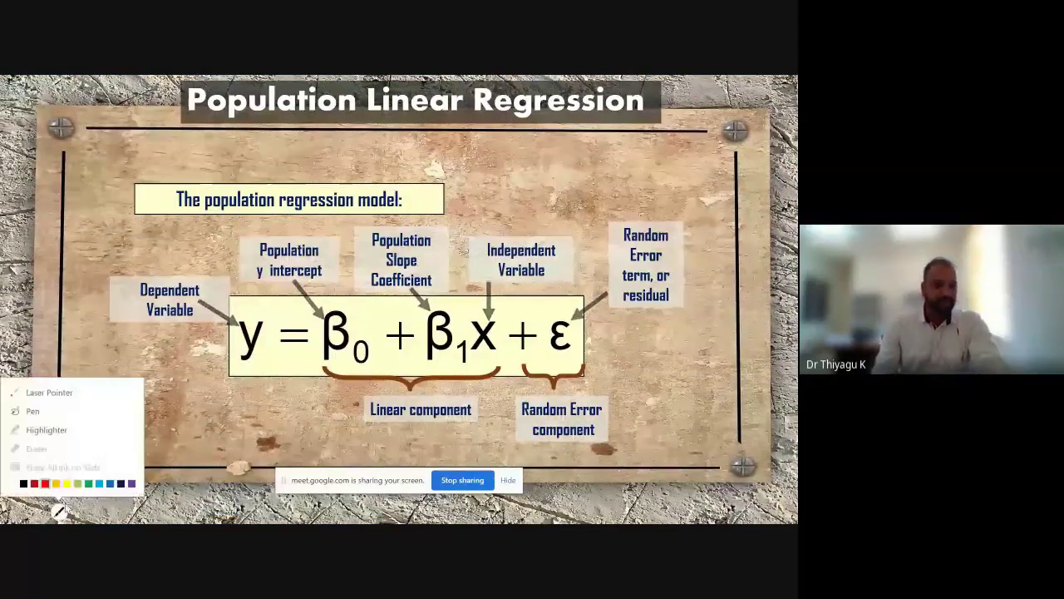
left_click(34, 483)
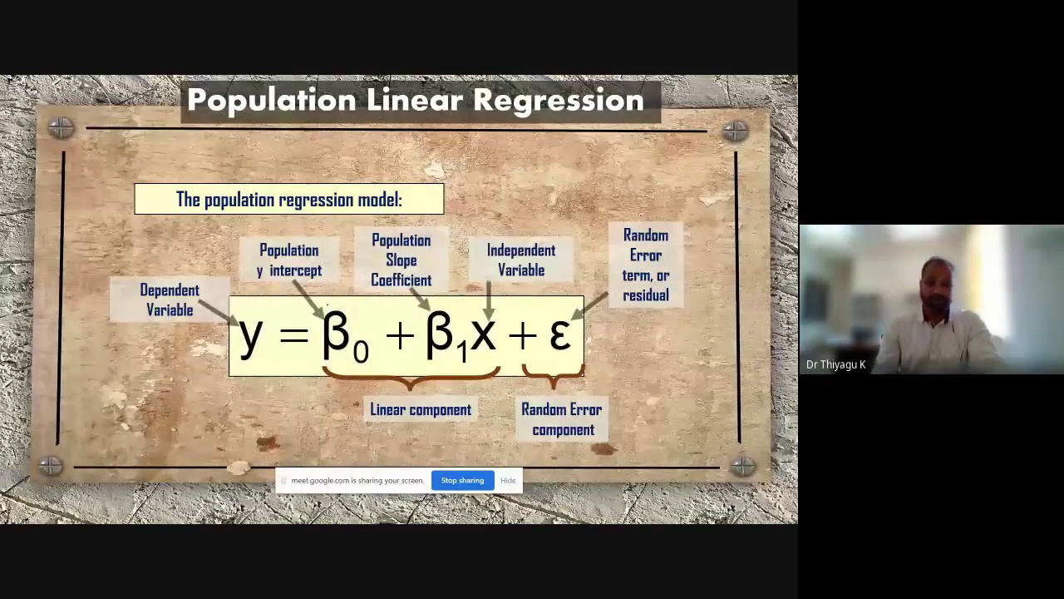
Circle β0, ε and the Random Error label in red, then advance to the graph slide
left_click_drag(308, 316, 341, 291)
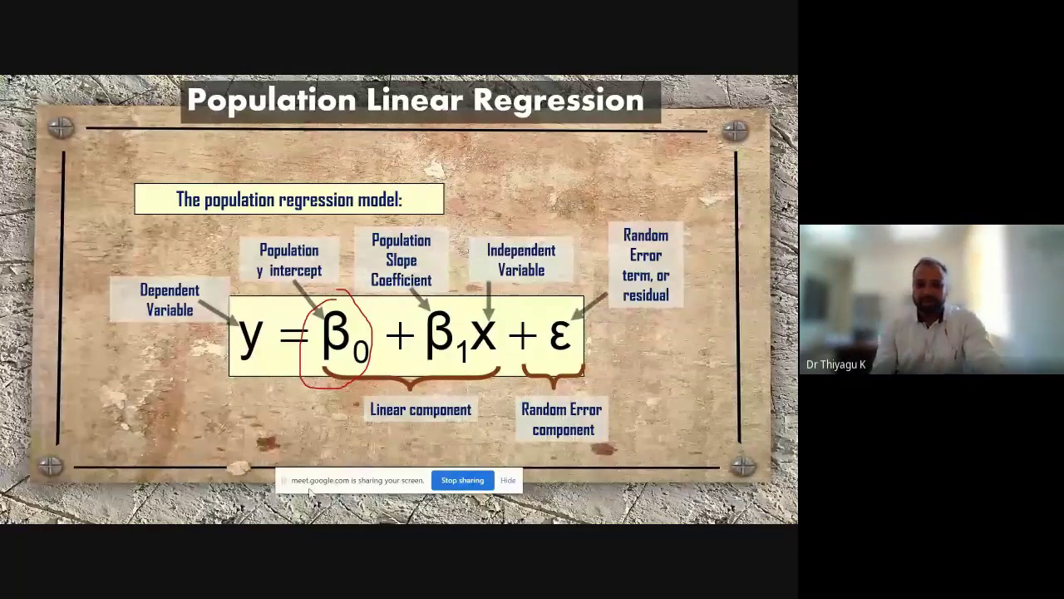
mouse_move(536, 306)
left_mouse_down()
mouse_move(533, 370)
mouse_move(582, 281)
left_mouse_up()
mouse_move(630, 247)
left_mouse_down()
mouse_move(661, 249)
mouse_move(616, 314)
left_mouse_up()
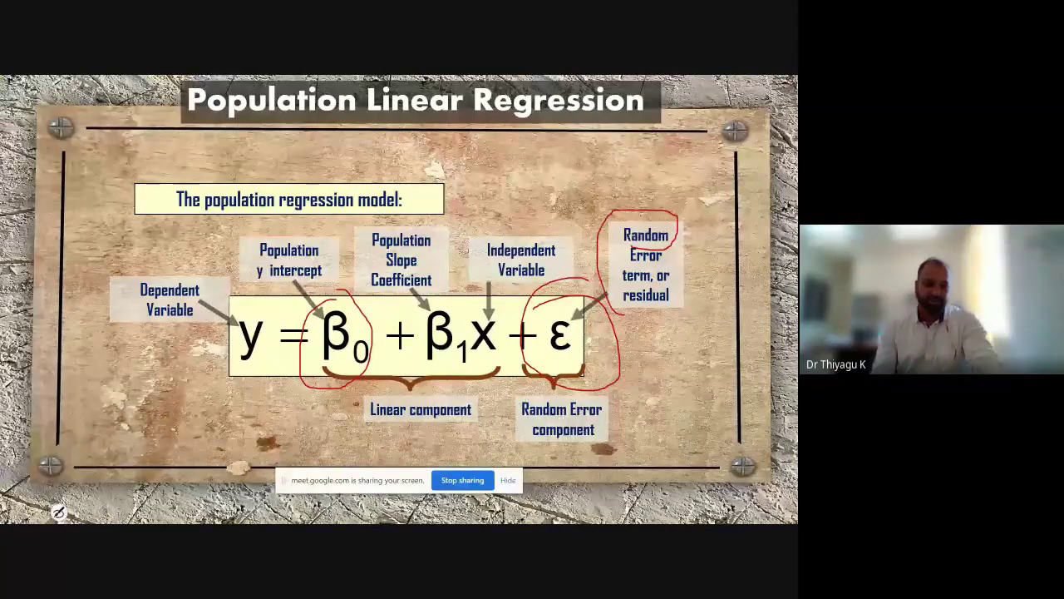
mouse_move(58, 511)
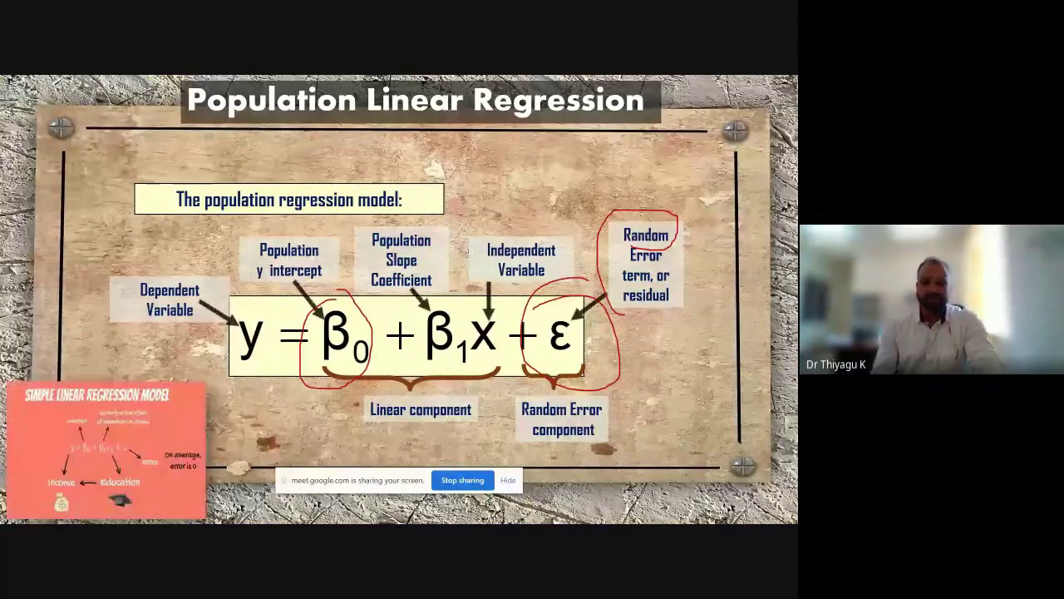
key("Right")
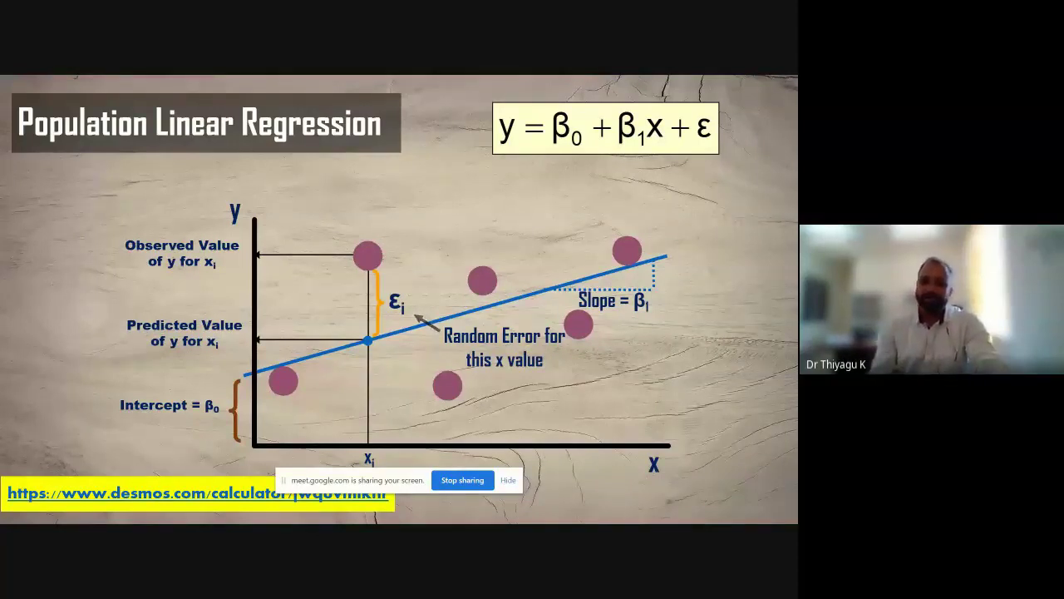
Circle y and x in the regression formula and mark near the intercept label
left_click_drag(520, 107, 534, 108)
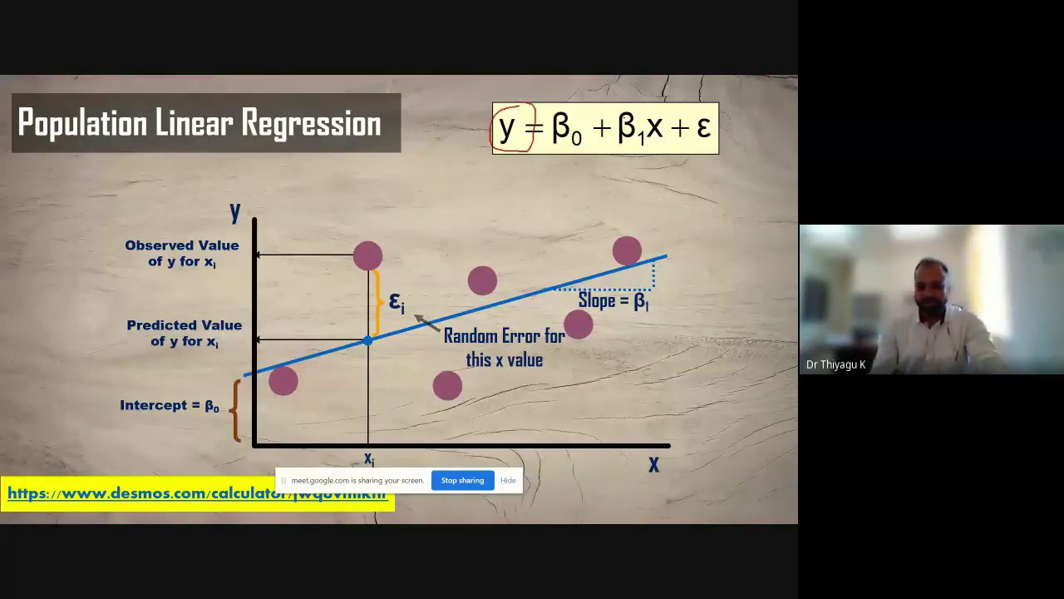
mouse_move(653, 145)
left_mouse_down()
mouse_move(662, 108)
mouse_move(714, 148)
left_mouse_up()
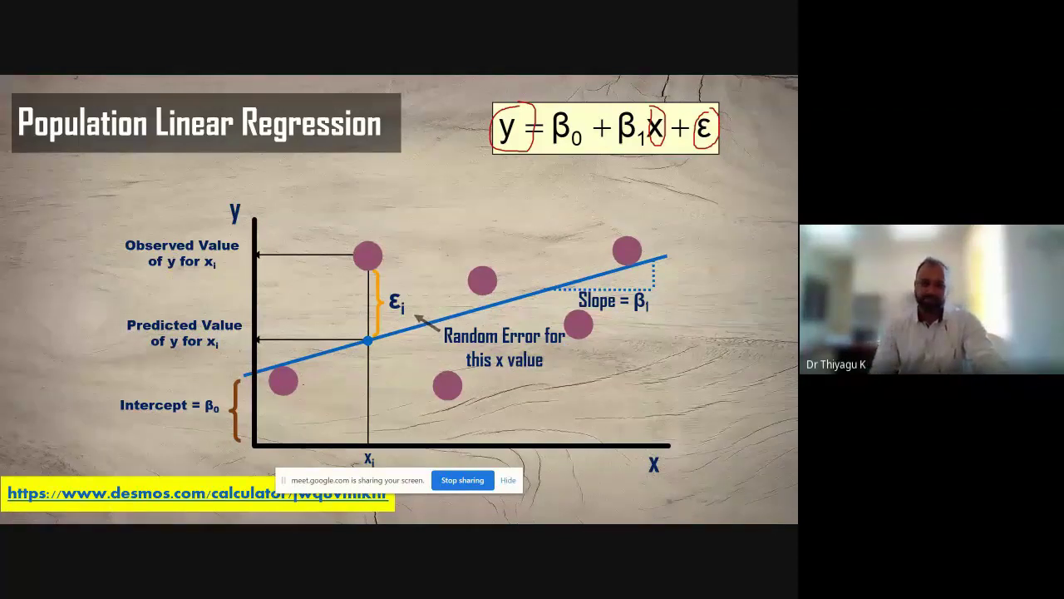
mouse_move(128, 362)
left_mouse_down()
mouse_move(130, 373)
mouse_move(95, 384)
left_mouse_up()
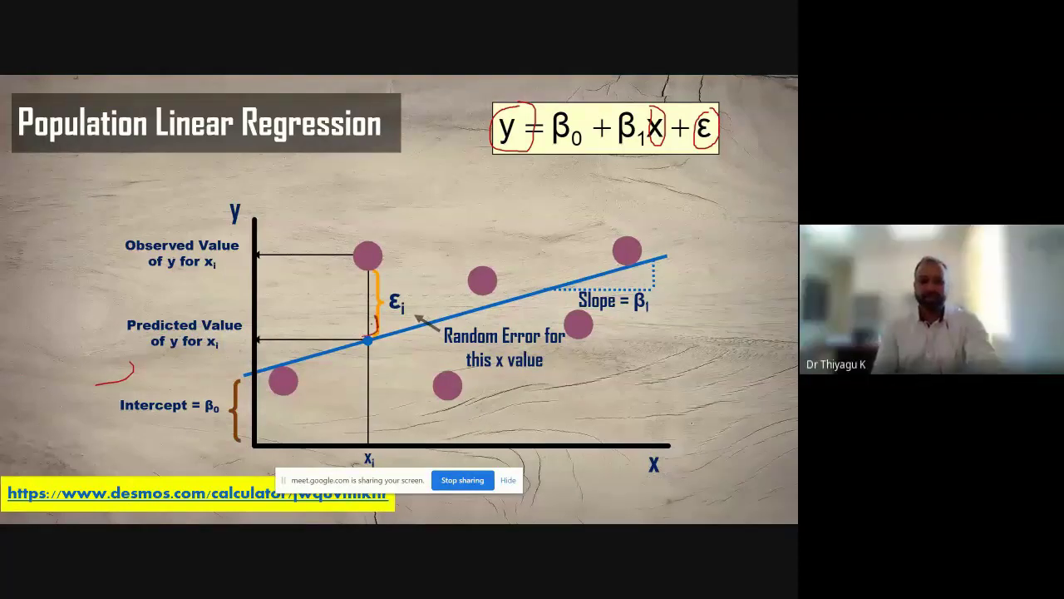
Circle each pink data point on the graph in red ink
left_click_drag(492, 257, 500, 291)
left_click_drag(649, 225, 657, 262)
left_click_drag(592, 309, 610, 319)
mouse_move(407, 373)
left_mouse_down()
mouse_move(445, 391)
mouse_move(434, 363)
left_mouse_up()
mouse_move(299, 367)
left_mouse_down()
mouse_move(276, 394)
mouse_move(306, 382)
left_mouse_up()
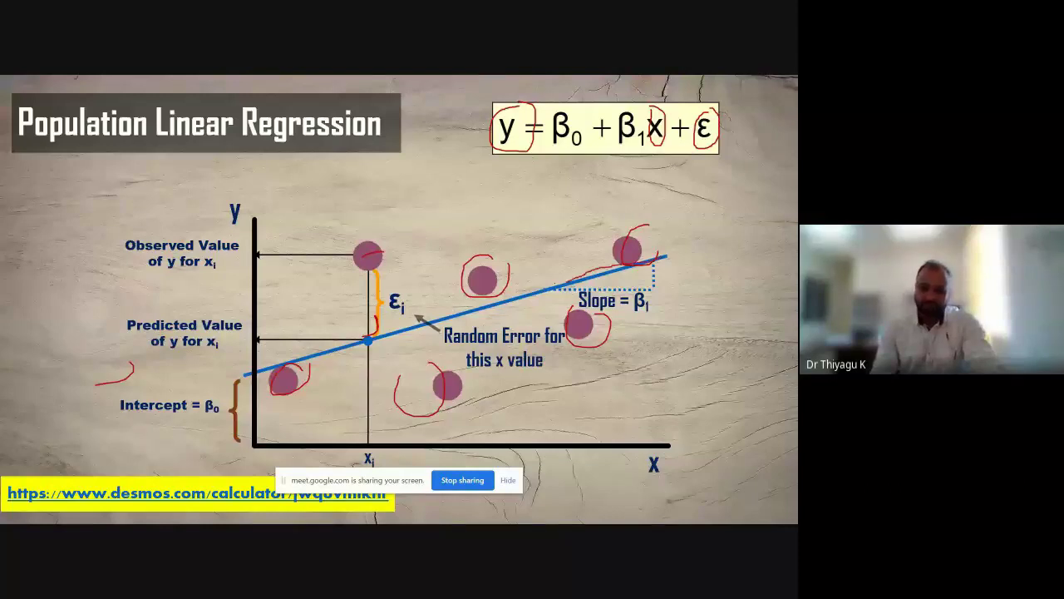
Trace the regression line and mark the observed points and their error gaps in red
left_click_drag(271, 372, 365, 336)
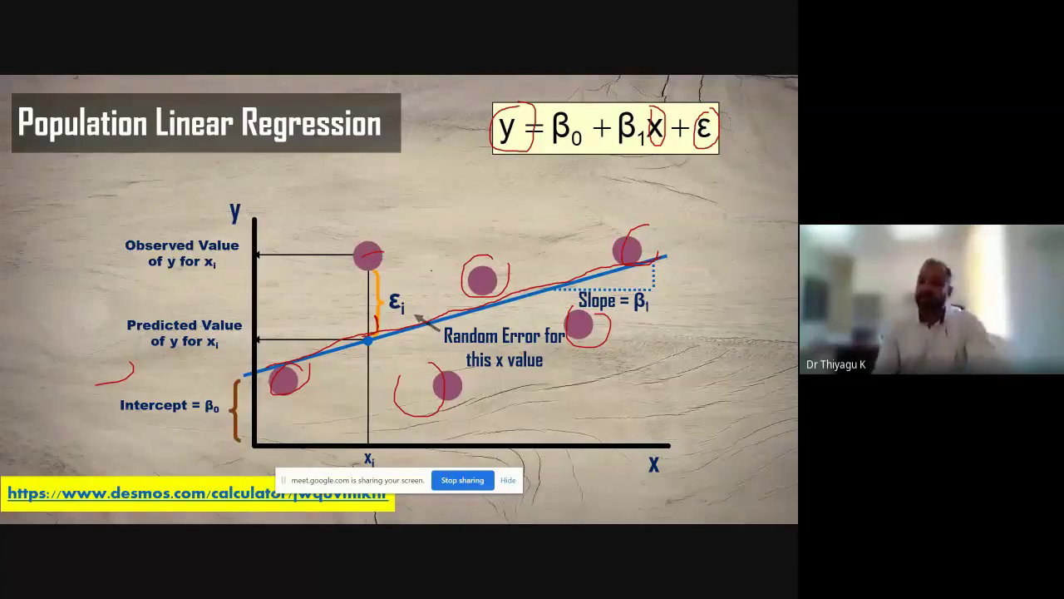
left_click_drag(369, 229, 333, 247)
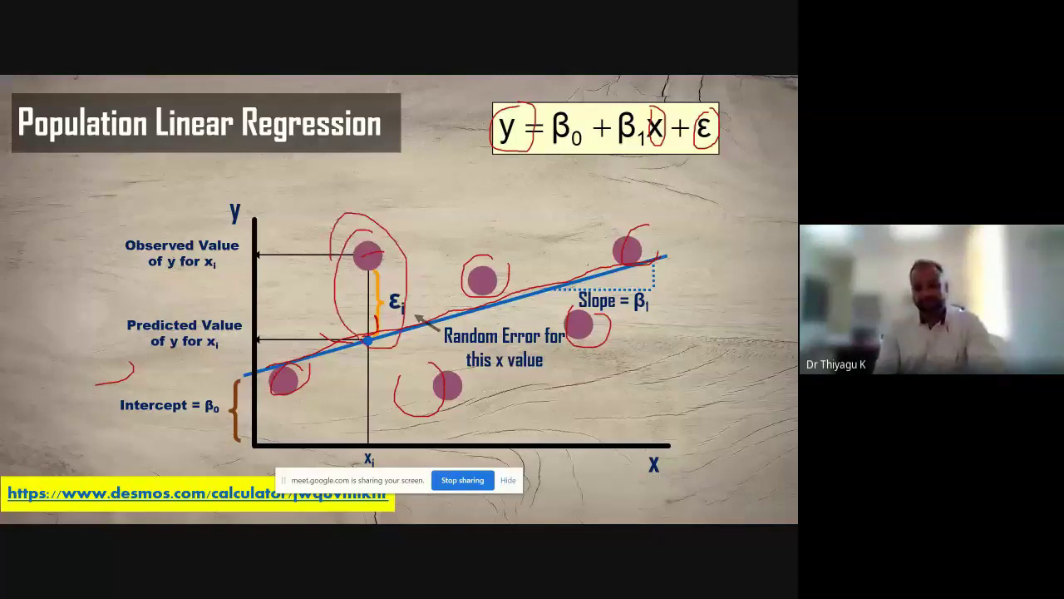
left_click_drag(482, 251, 458, 287)
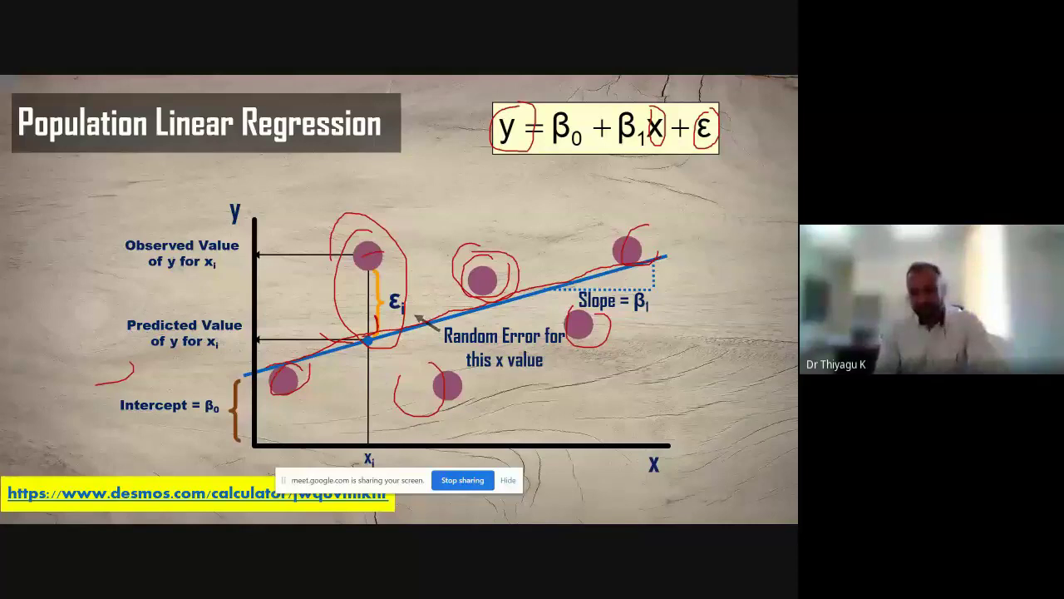
left_click_drag(565, 291, 575, 316)
left_click_drag(410, 331, 436, 379)
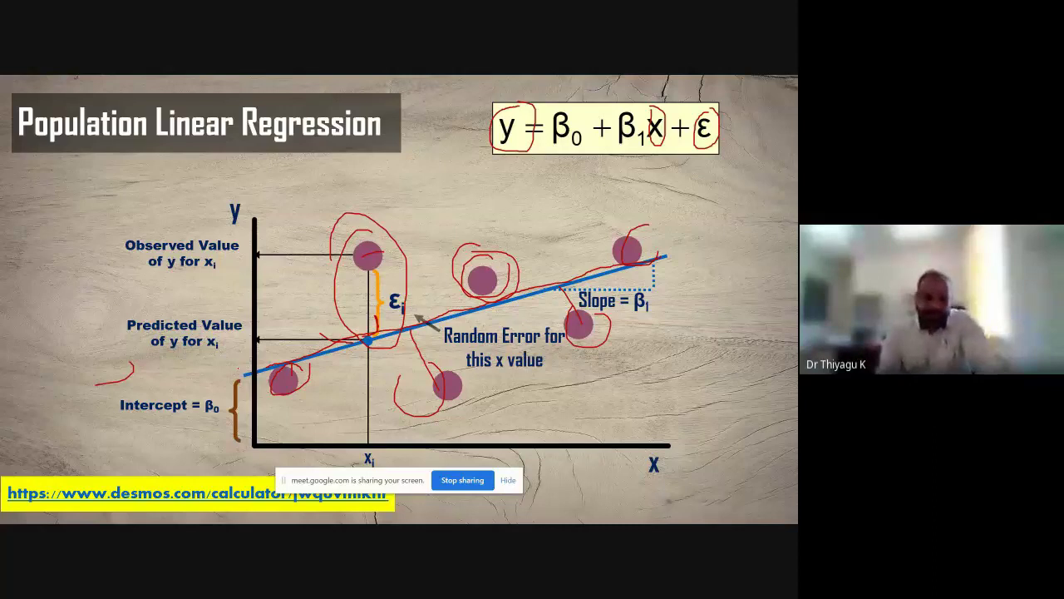
Circle β0 and mark the intercept on the y-axis, then advance and end the slideshow
mouse_move(590, 105)
left_mouse_down()
mouse_move(550, 137)
mouse_move(587, 117)
left_mouse_up()
mouse_move(251, 380)
left_mouse_down()
mouse_move(251, 440)
mouse_move(297, 420)
left_mouse_up()
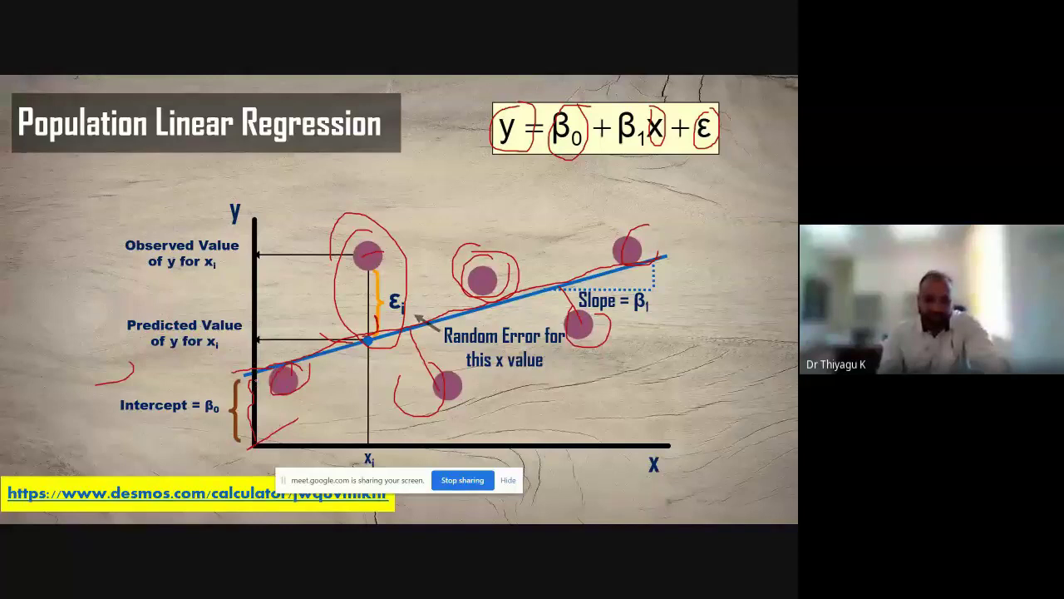
left_click_drag(260, 372, 201, 377)
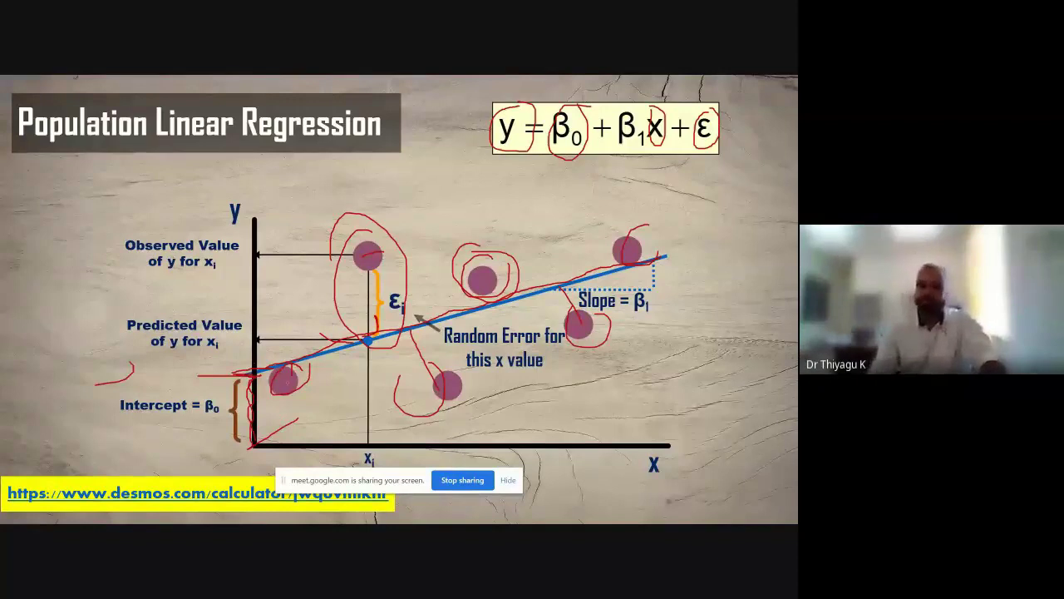
mouse_move(199, 388)
left_mouse_down()
mouse_move(226, 388)
mouse_move(231, 410)
left_mouse_up()
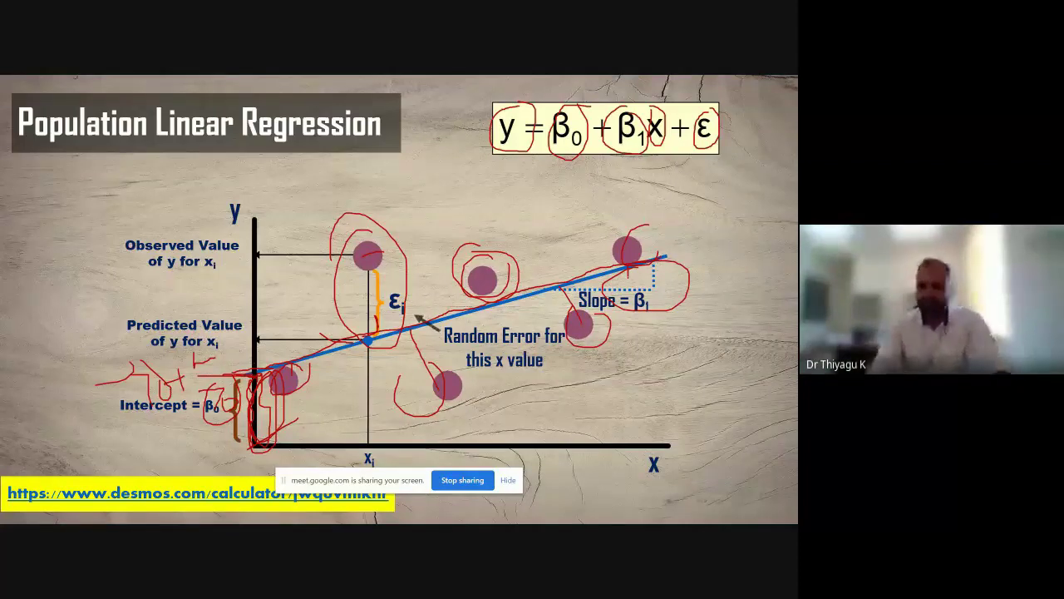
key("Right")
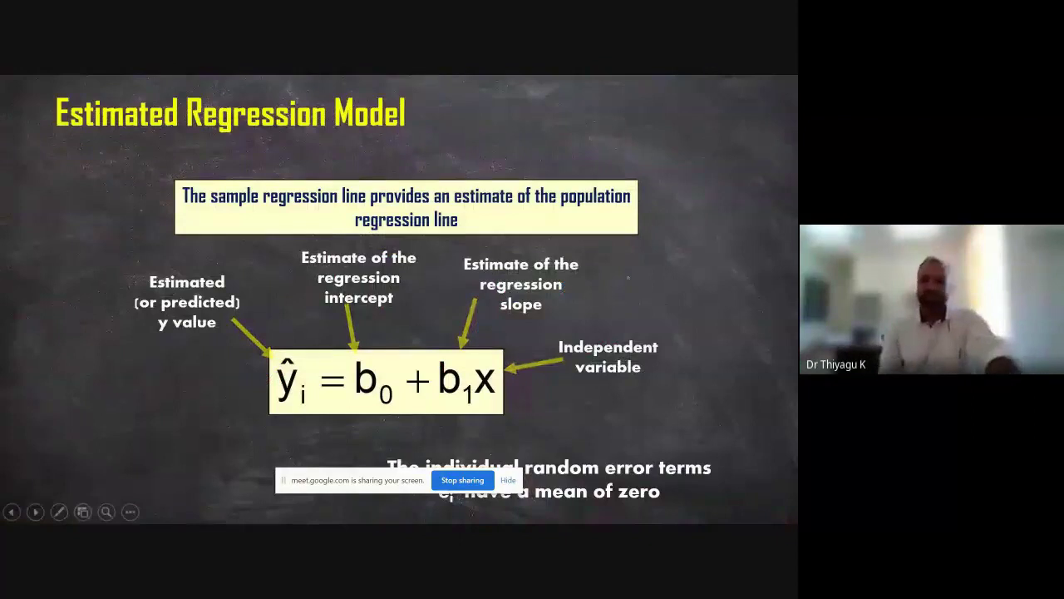
key("Escape")
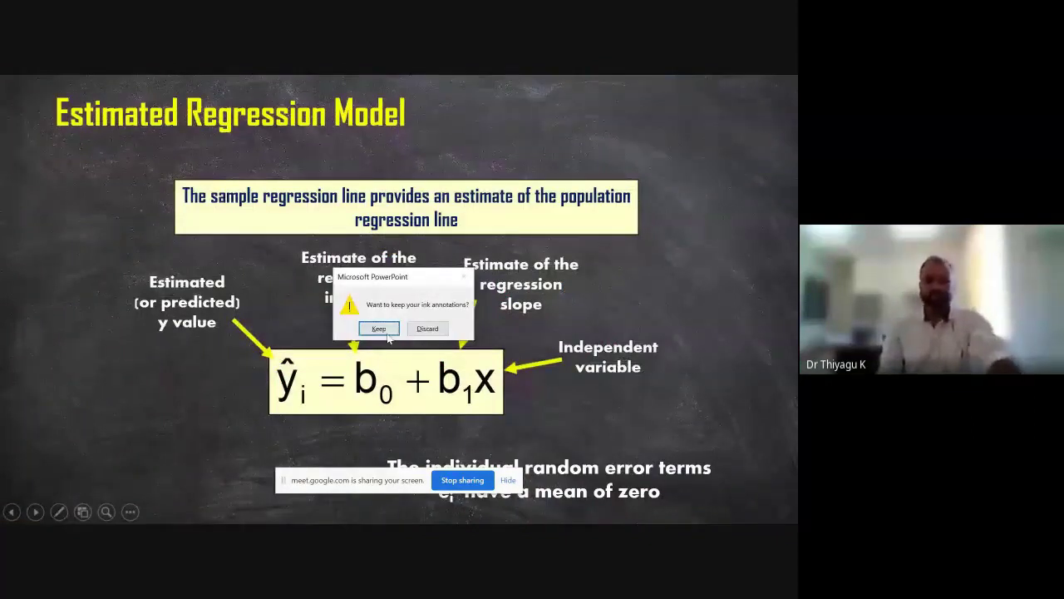
Keep the ink annotations and return to the Excel Regression Data Set workbook
left_click(388, 332)
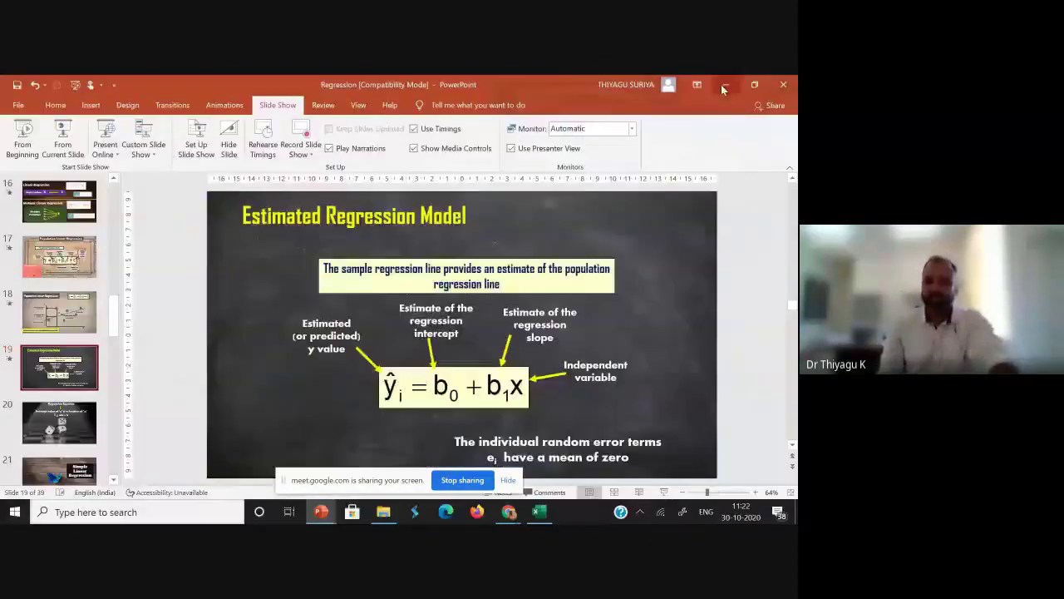
key("alt+Tab")
left_click(534, 514)
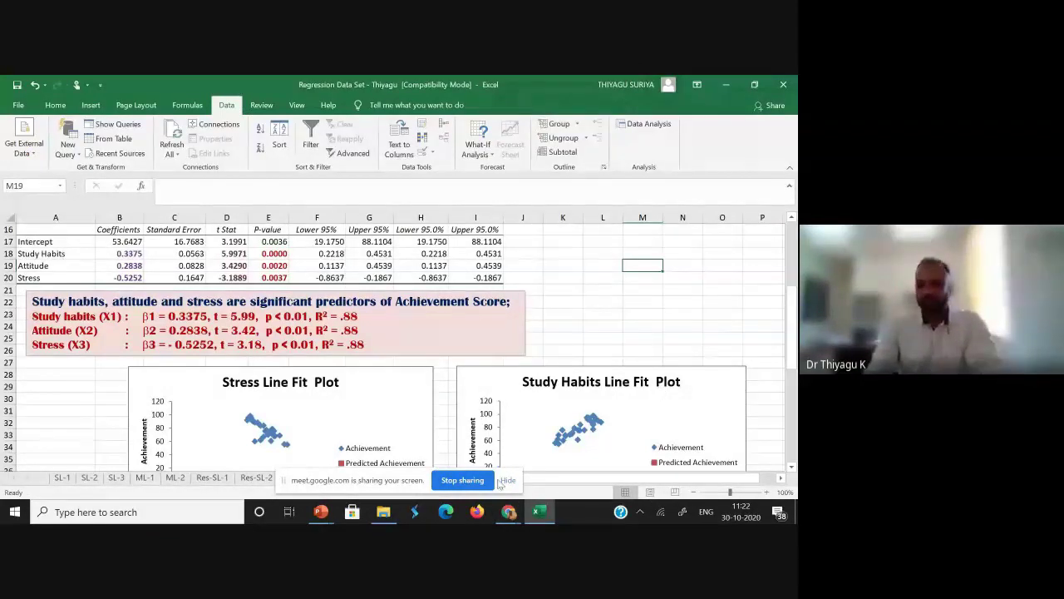
Delete columns E through K on the SL-1 sheet and close the formula-reference warning
left_click_drag(339, 486, 459, 353)
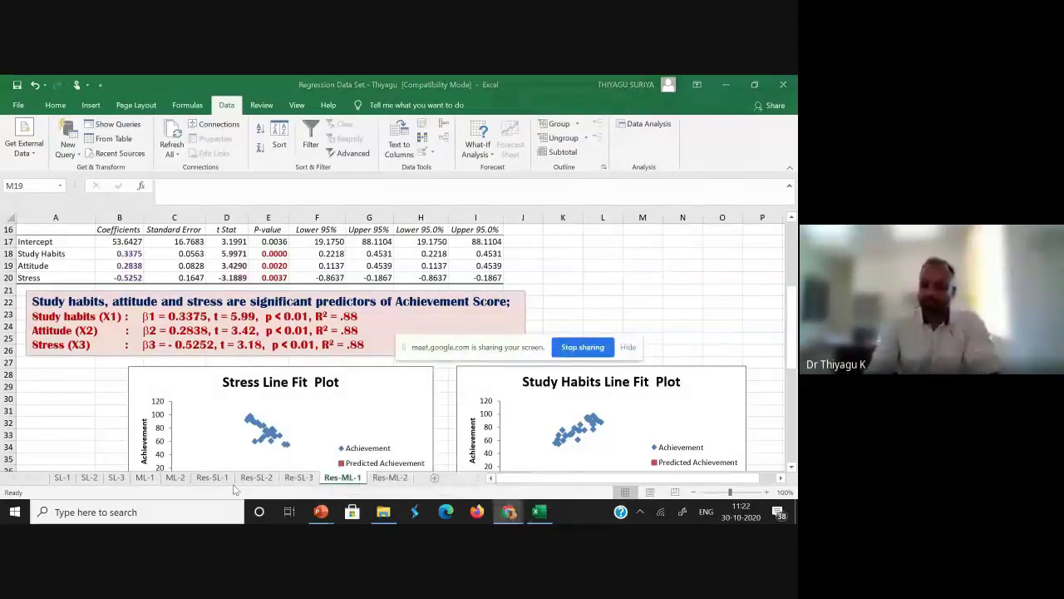
left_click(55, 478)
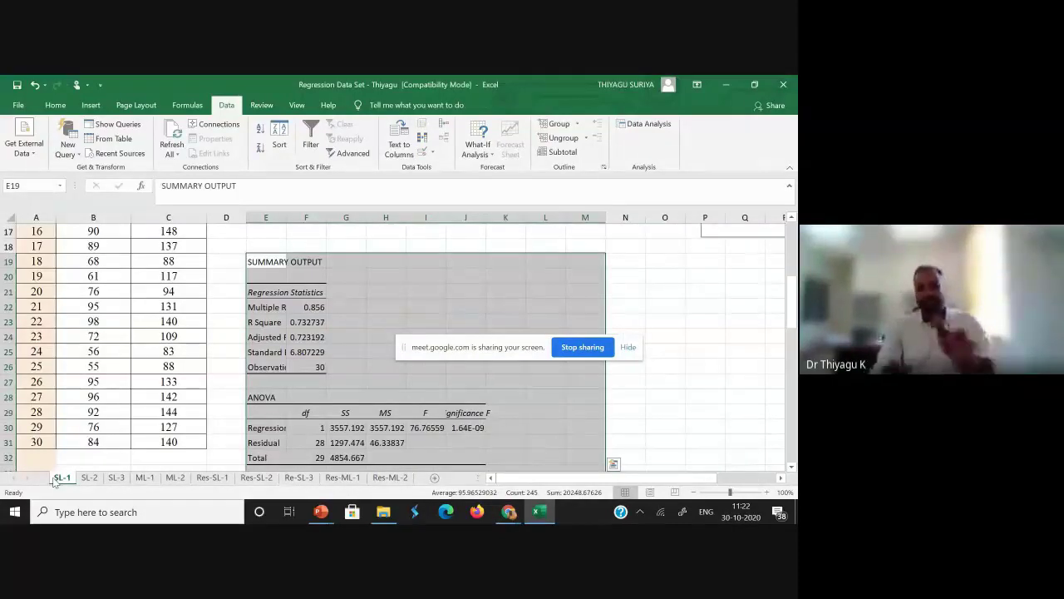
left_click(266, 217)
left_click(503, 217, "shift")
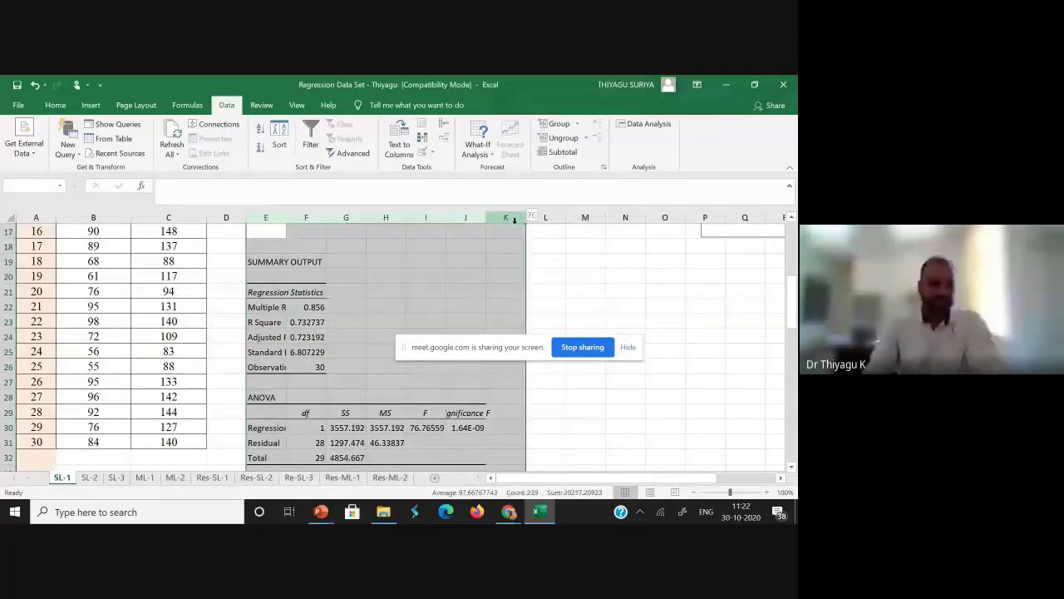
right_click(503, 215)
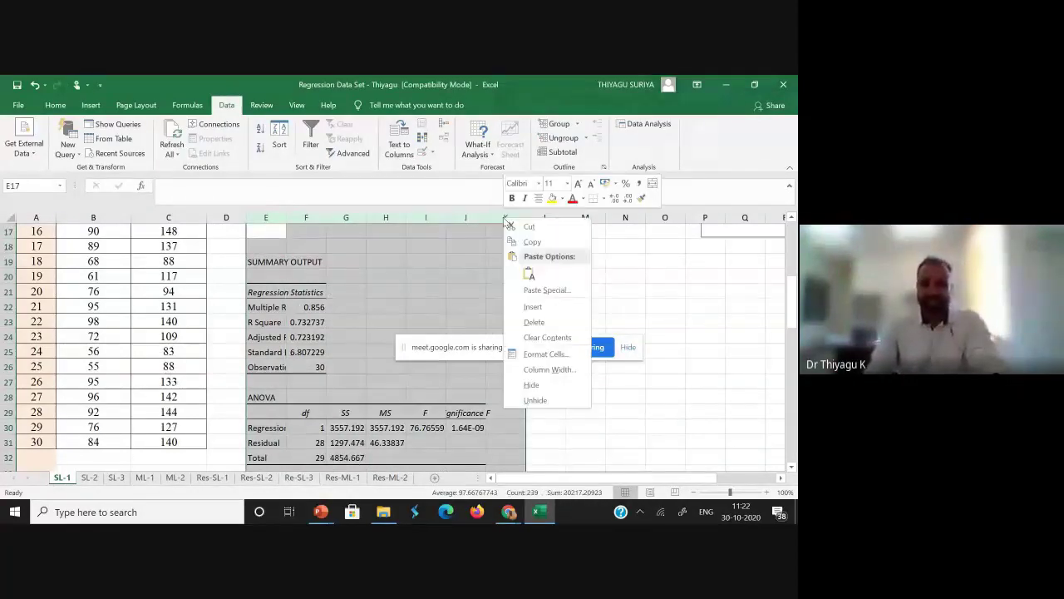
left_click(535, 322)
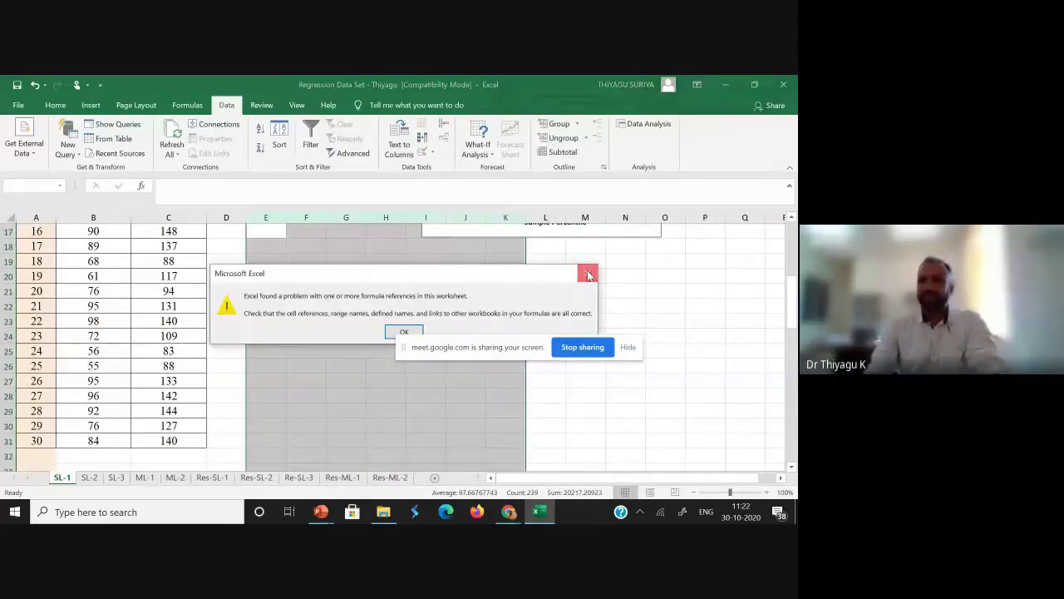
left_click(585, 273)
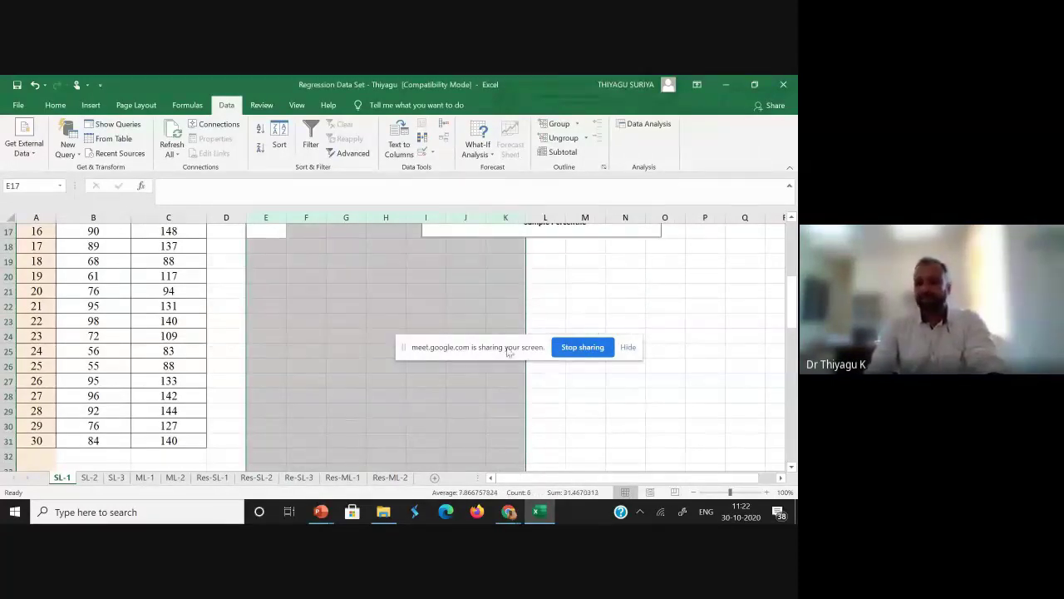
Dismiss the formula-reference warning and clear the remaining SUMMARY OUTPUT table on SL-1
left_click_drag(507, 354, 512, 471)
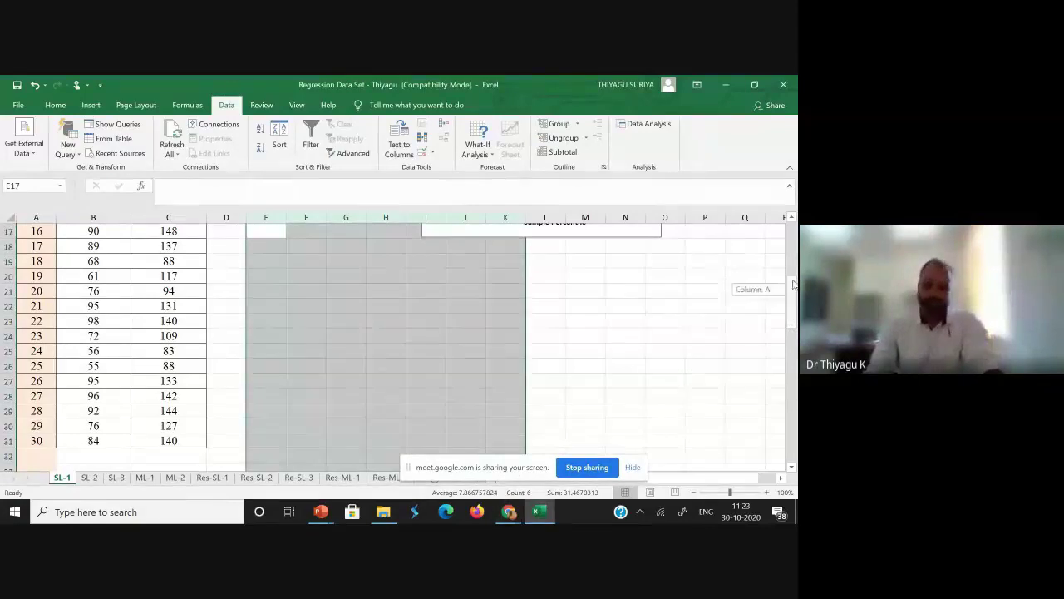
scroll(782, 291, "up", 3)
scroll(782, 291, "up", 2)
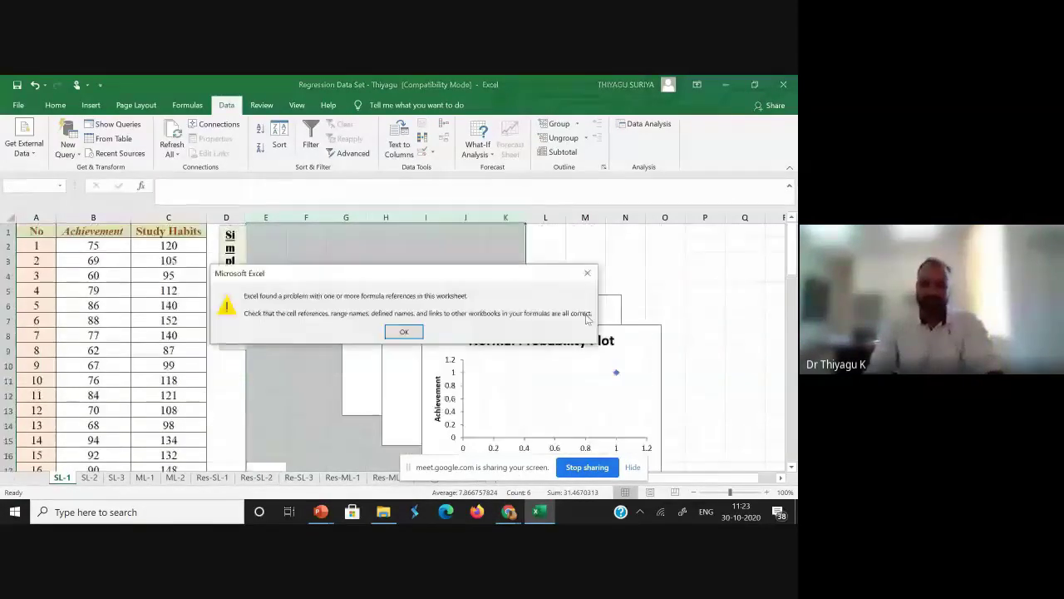
left_click(587, 273)
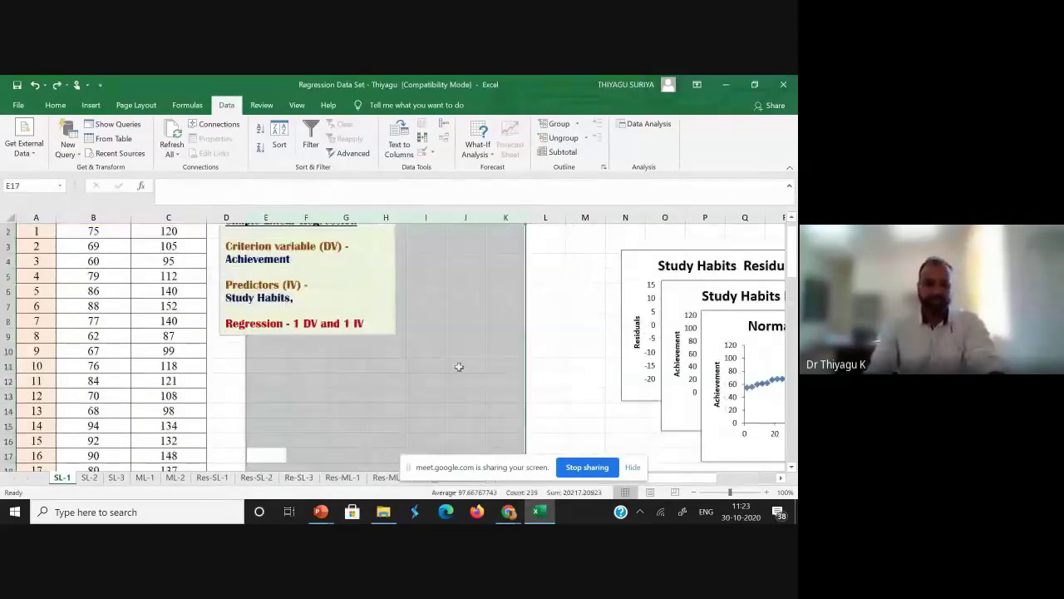
left_click(504, 350)
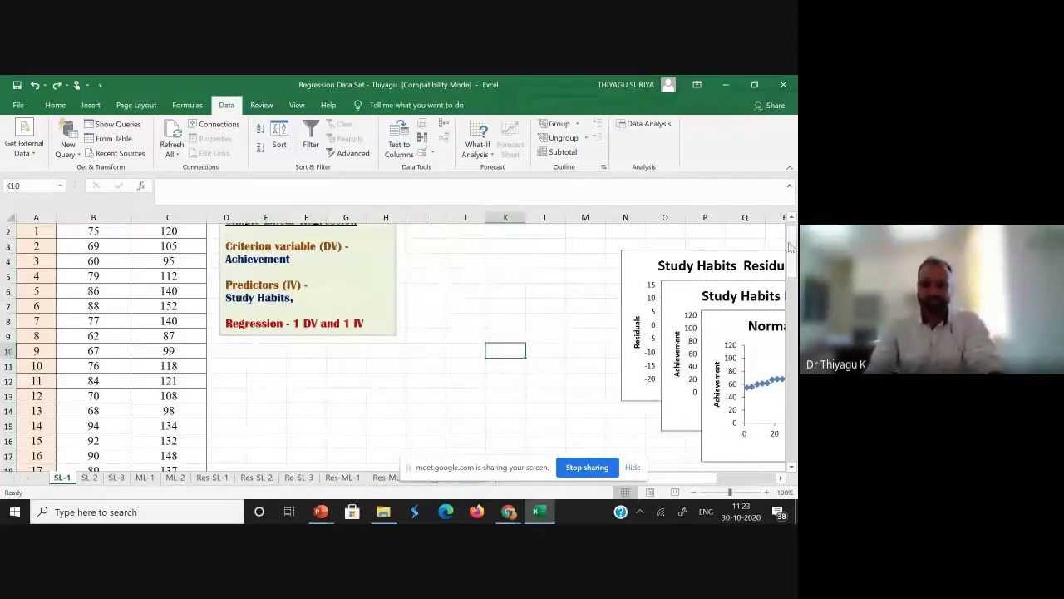
scroll(200, 384, "down", 3)
mouse_move(274, 352)
left_mouse_down()
mouse_move(452, 461)
mouse_move(600, 470)
left_mouse_up()
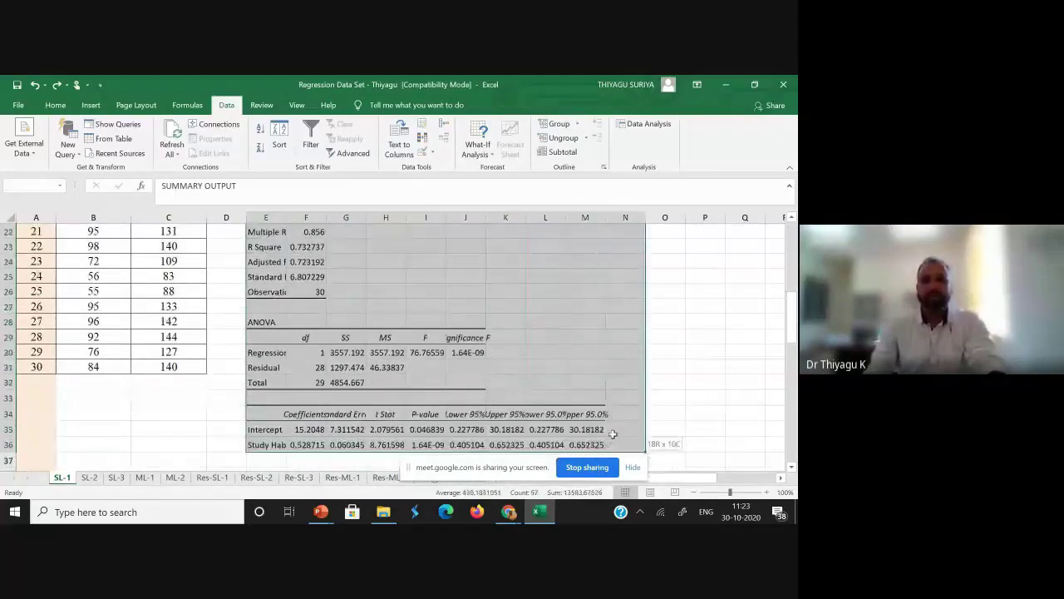
left_click_drag(600, 470, 602, 447)
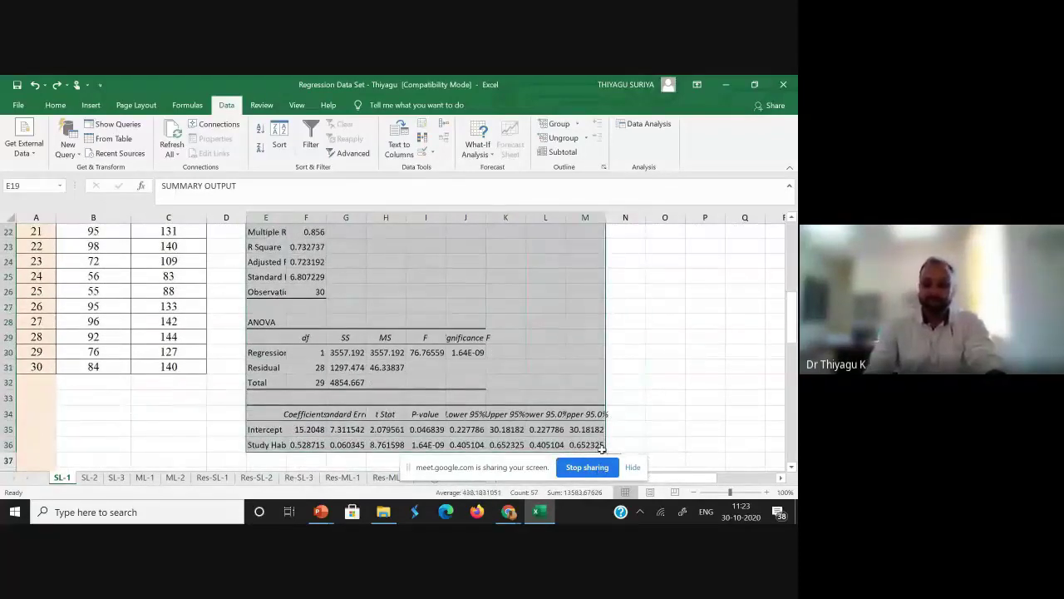
key("Delete")
scroll(602, 447, "up", 4)
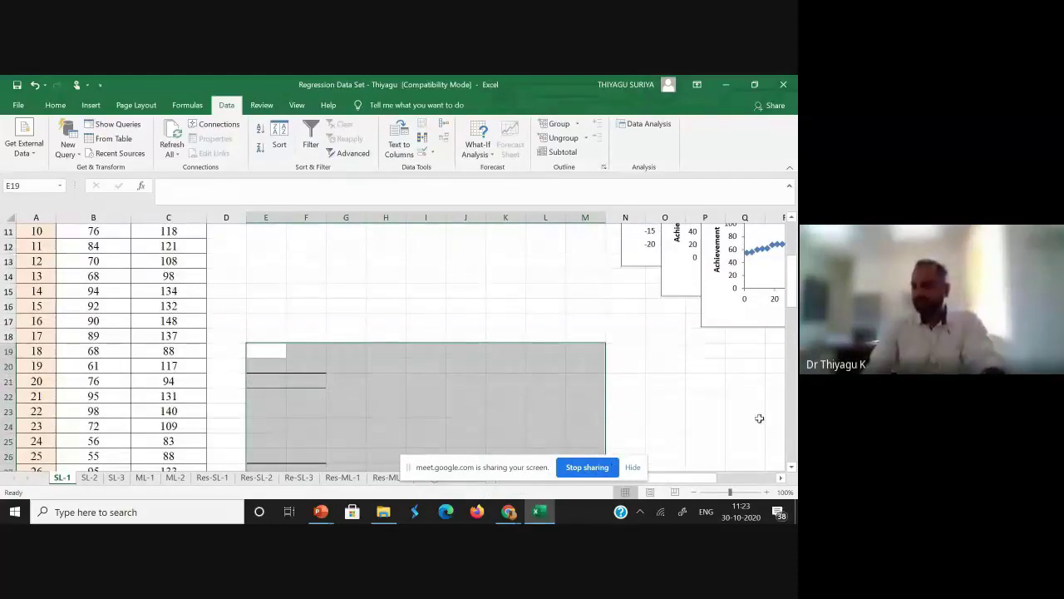
Delete the residuals, Study Habits line fit and normal probability charts
left_click_drag(793, 276, 792, 226)
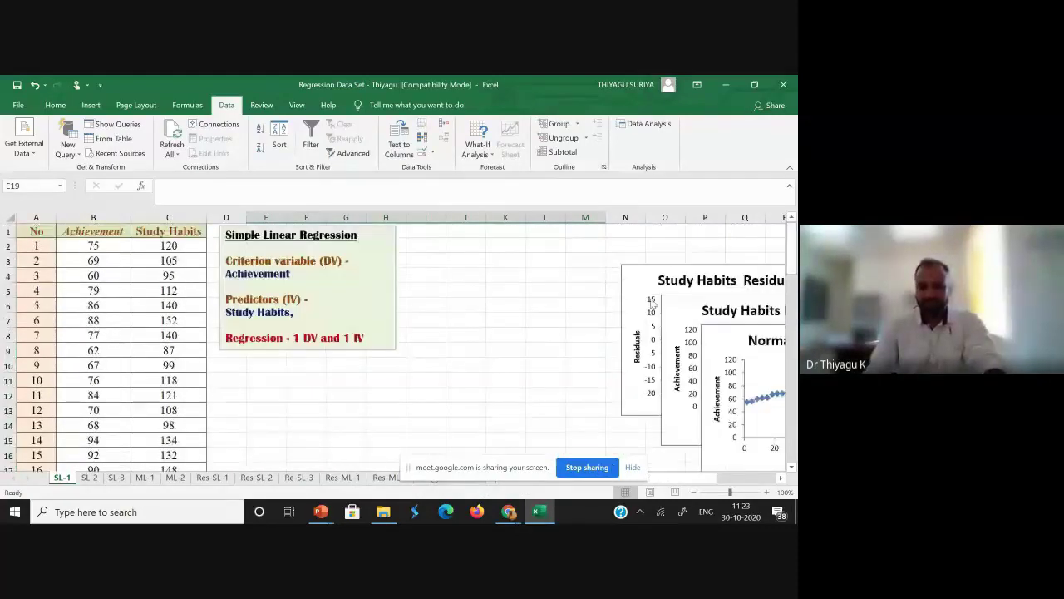
left_click(640, 273)
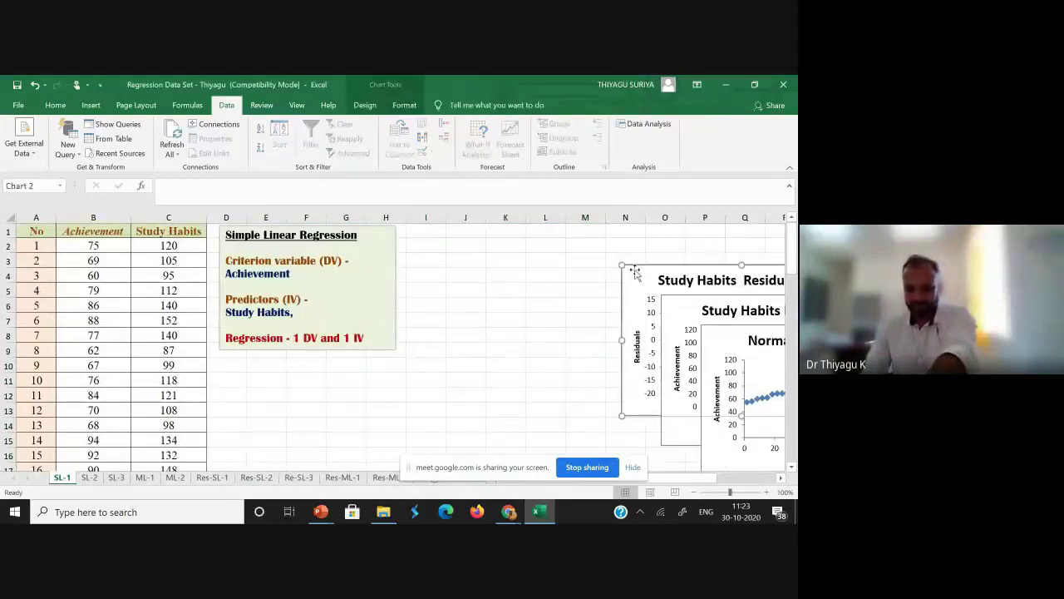
key("Delete")
left_click(679, 303)
key("Delete")
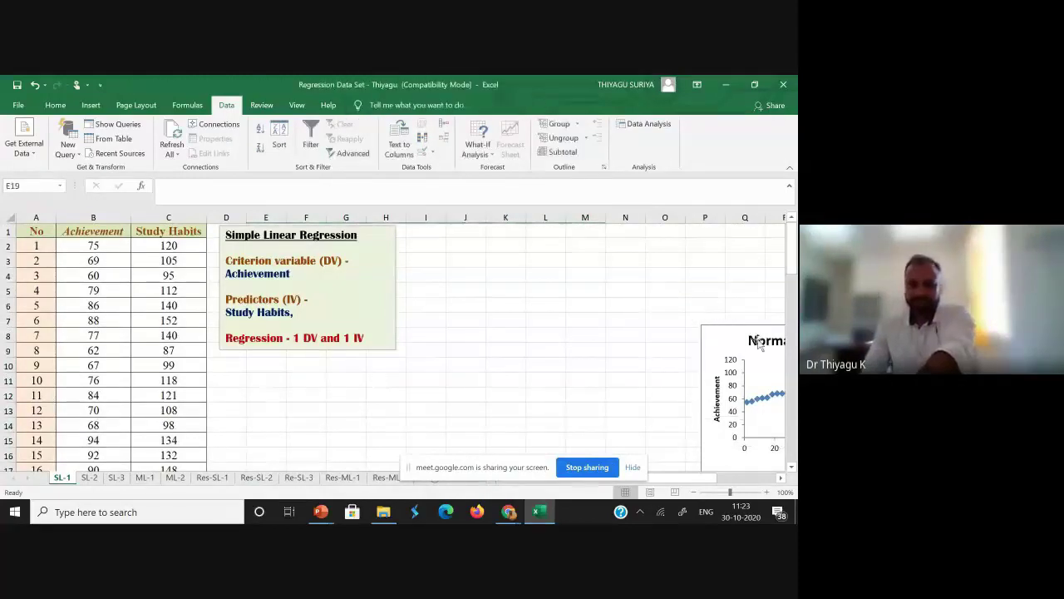
left_click(723, 331)
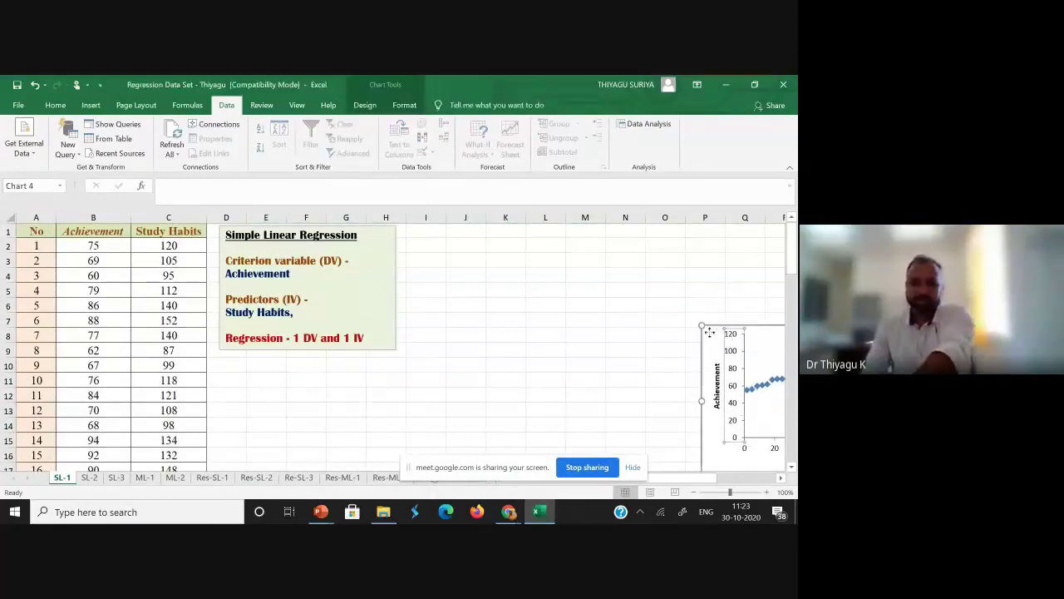
key("Delete")
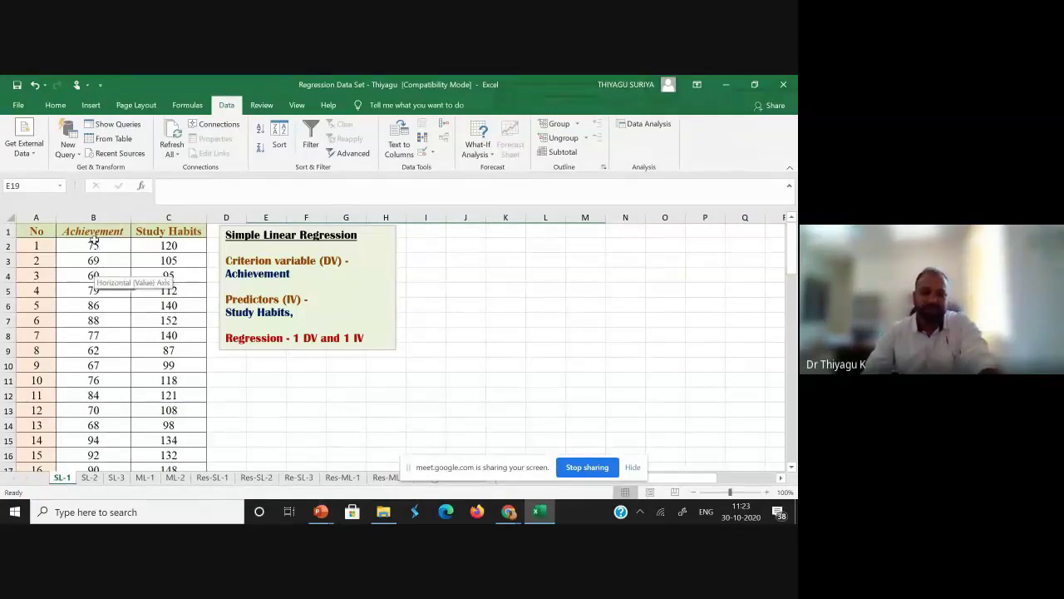
left_click(95, 217)
left_click(189, 216)
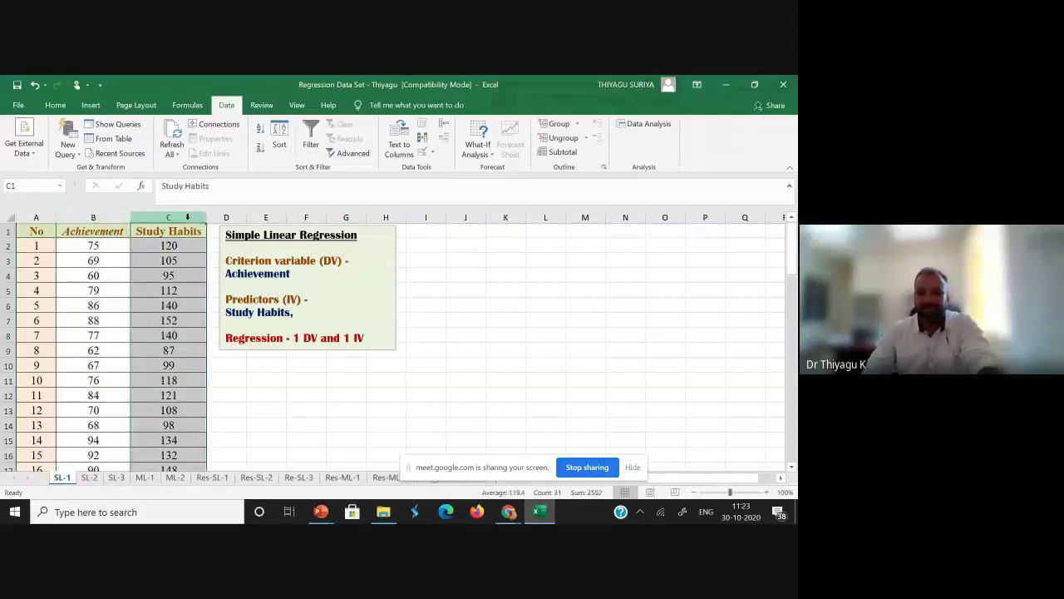
left_click(90, 217)
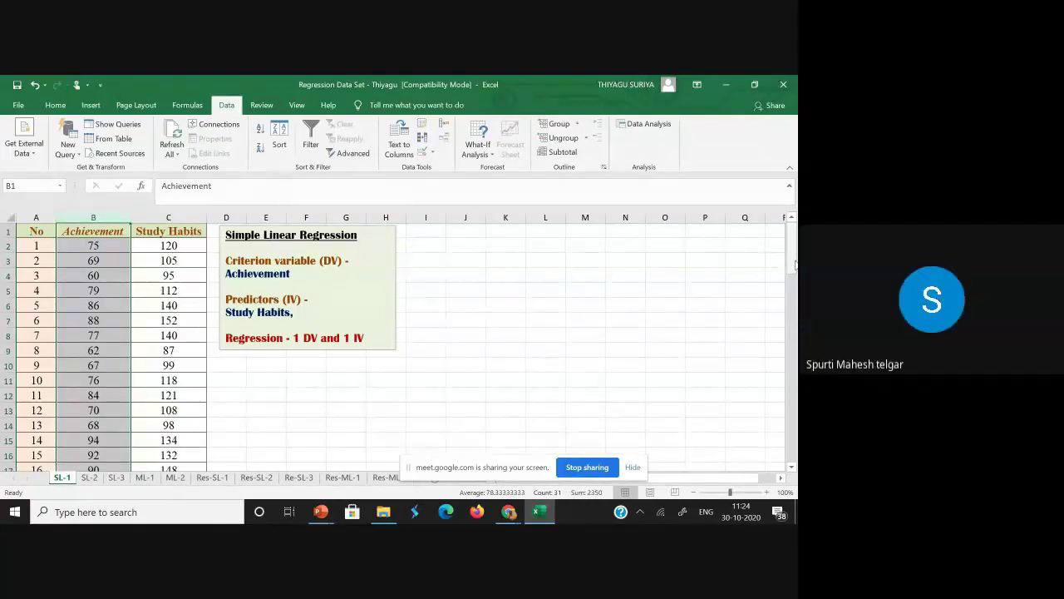
left_click_drag(794, 260, 794, 254)
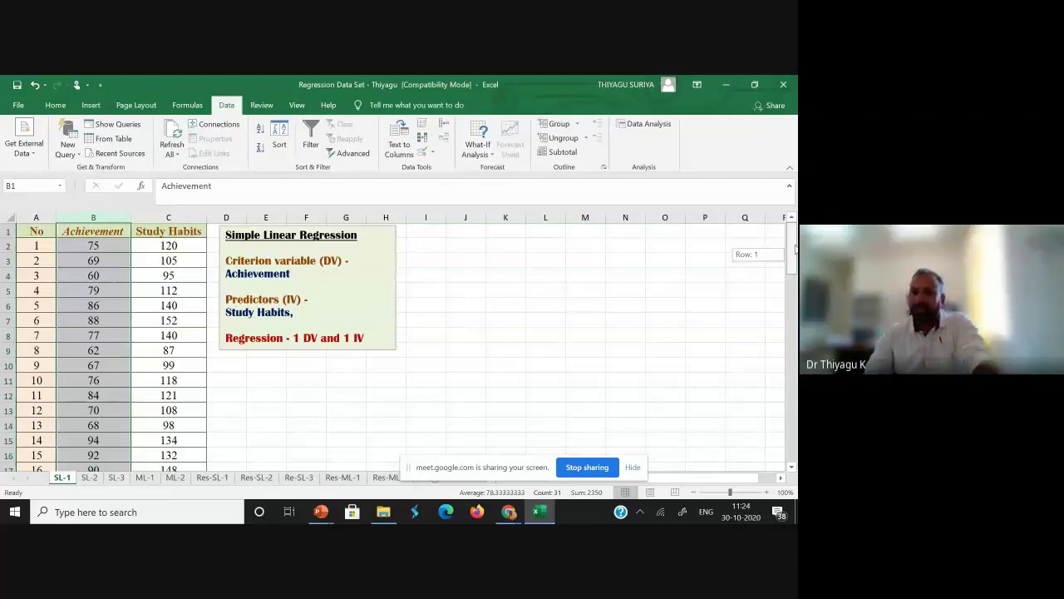
left_click_drag(795, 248, 795, 249)
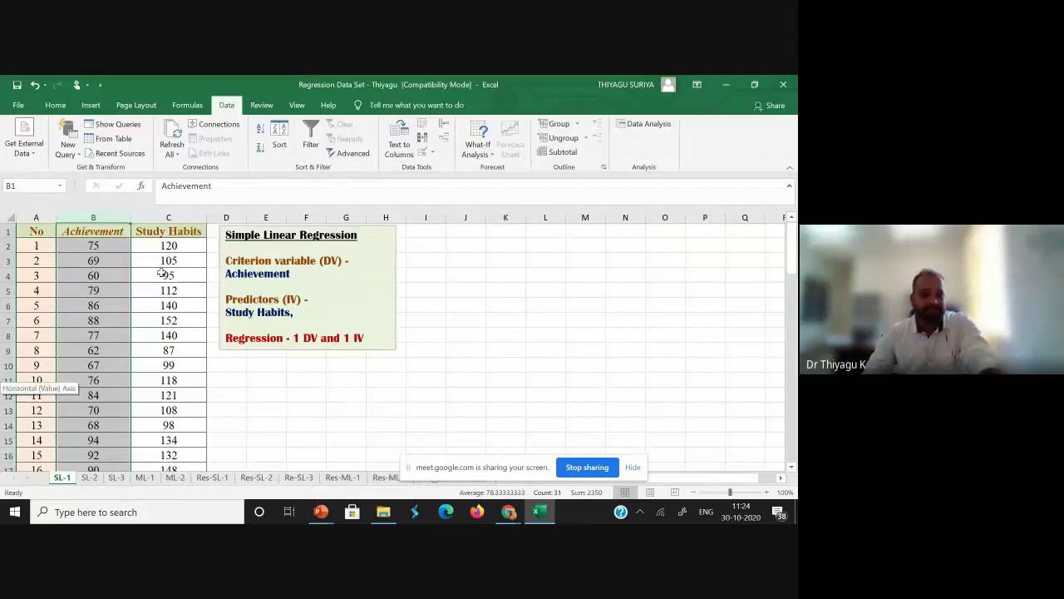
left_click(168, 215)
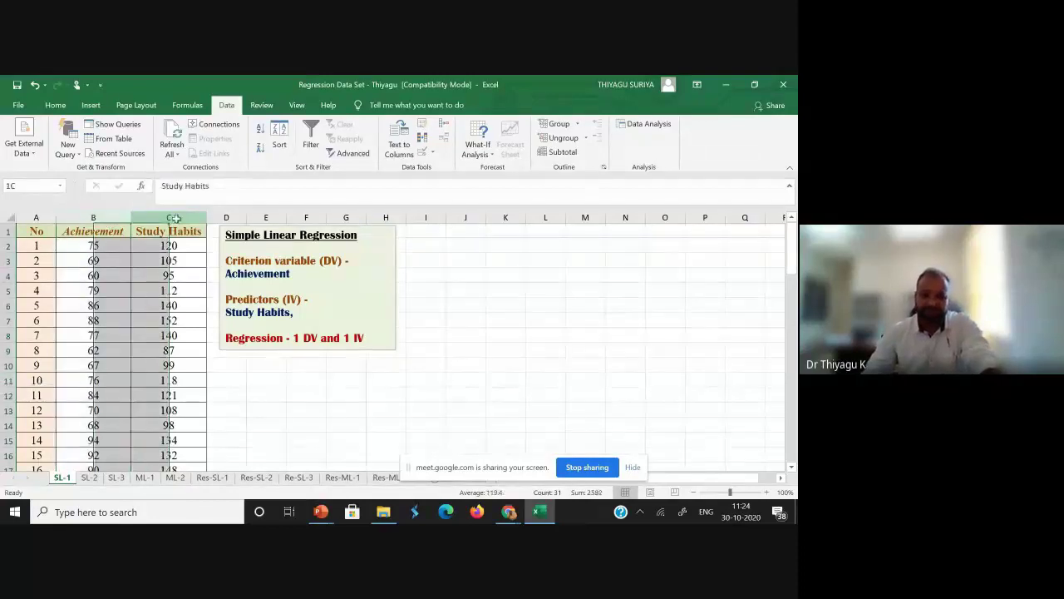
left_click(112, 215)
left_click_drag(112, 215, 149, 217)
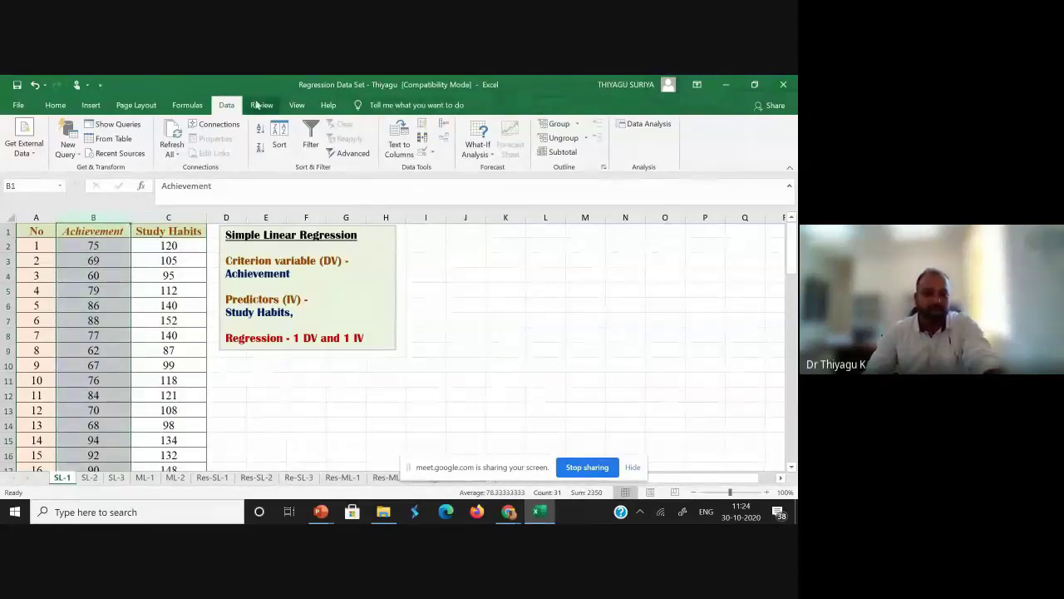
Start a Correlation analysis on B1:C31 with labels in the first row
left_click(647, 127)
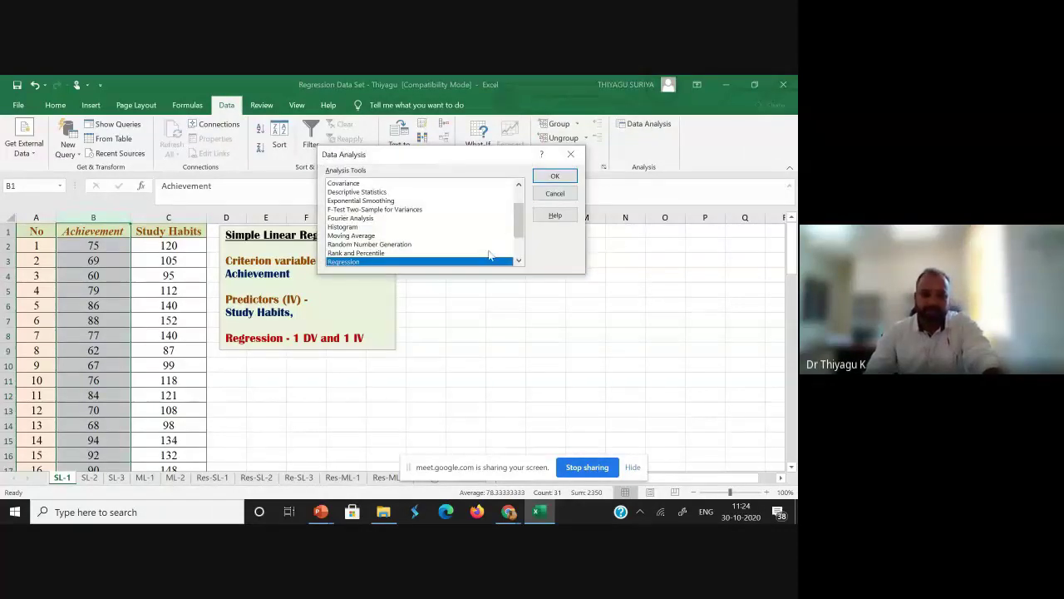
mouse_move(517, 220)
left_mouse_down()
mouse_move(513, 228)
mouse_move(516, 207)
left_mouse_up()
left_click(363, 196)
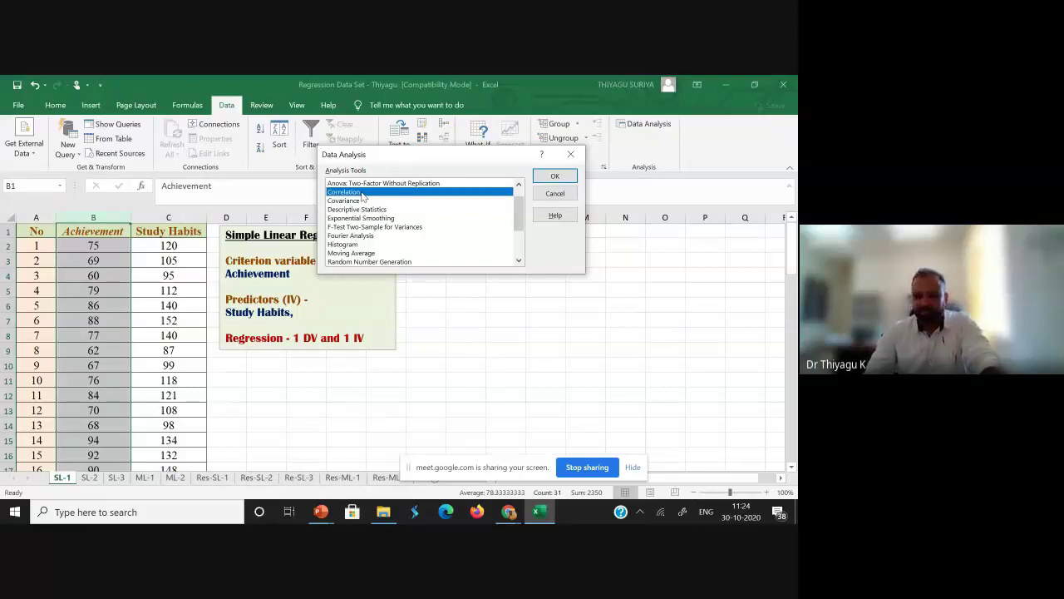
left_click(555, 176)
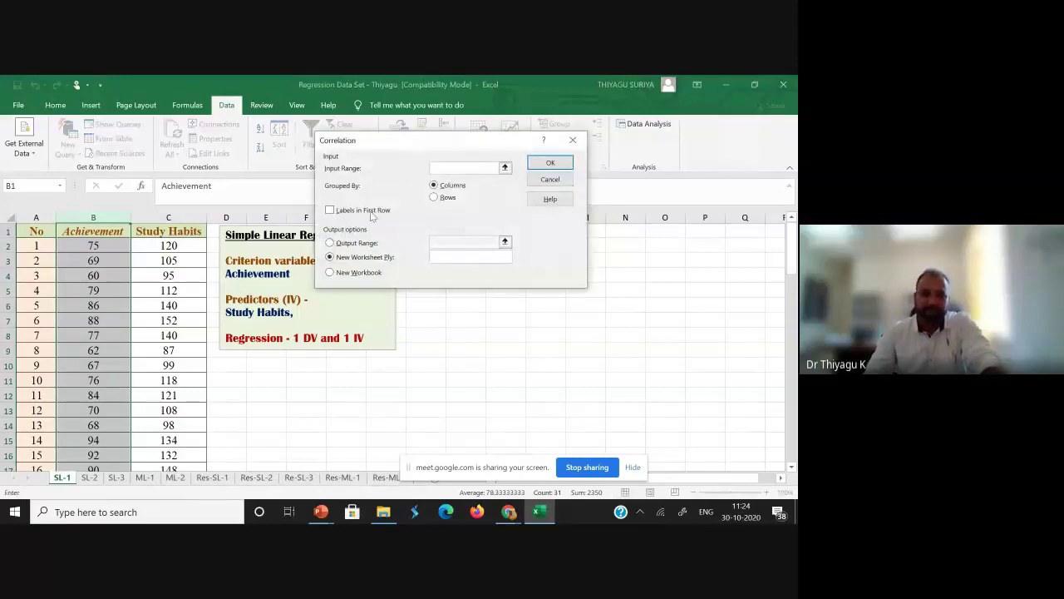
left_click_drag(465, 143, 572, 146)
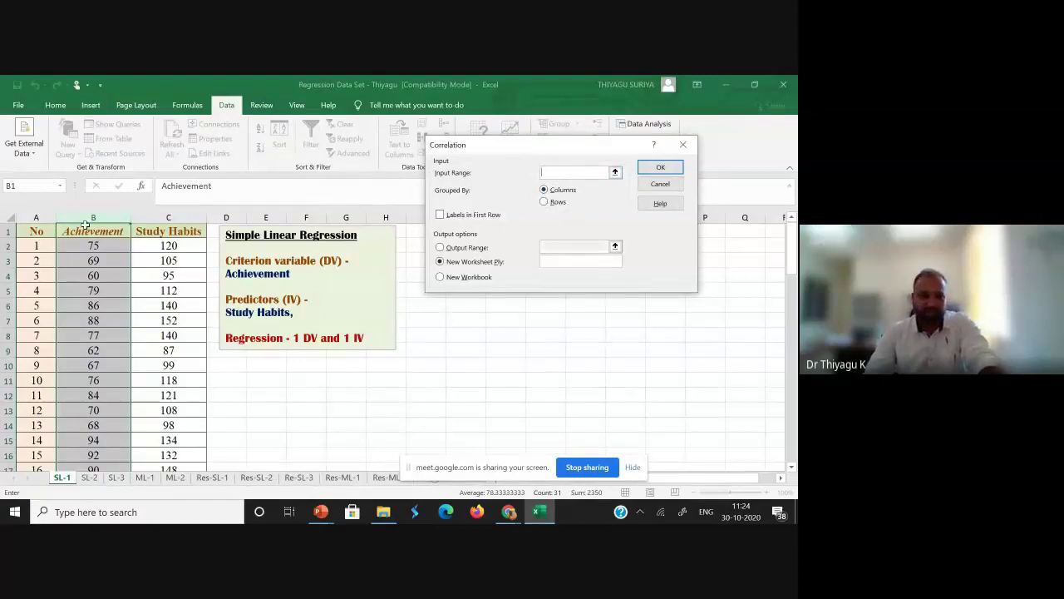
mouse_move(85, 229)
left_mouse_down()
mouse_move(158, 497)
mouse_move(199, 424)
left_mouse_up()
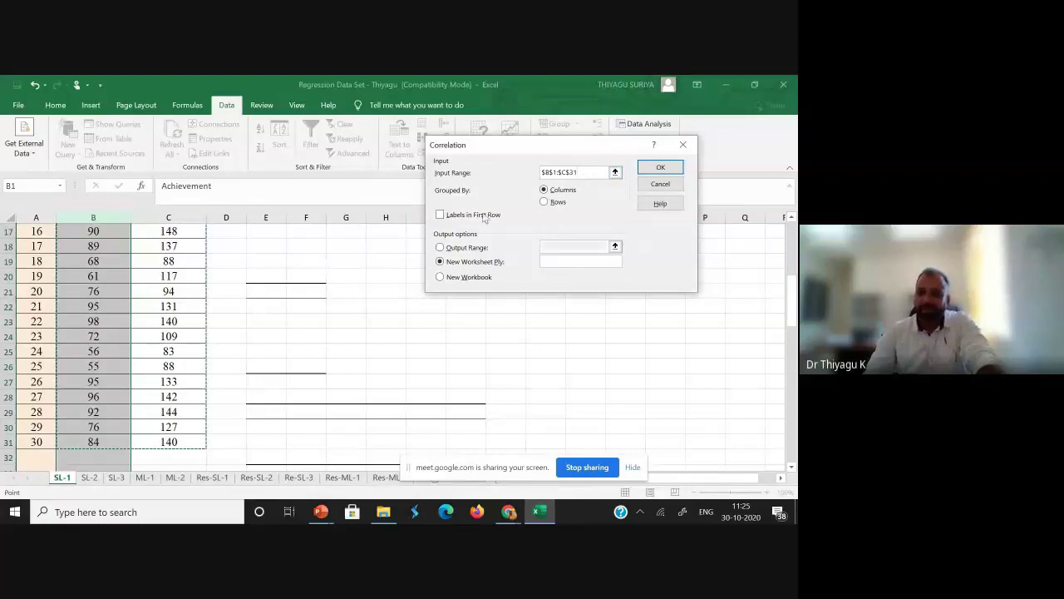
left_click(443, 220)
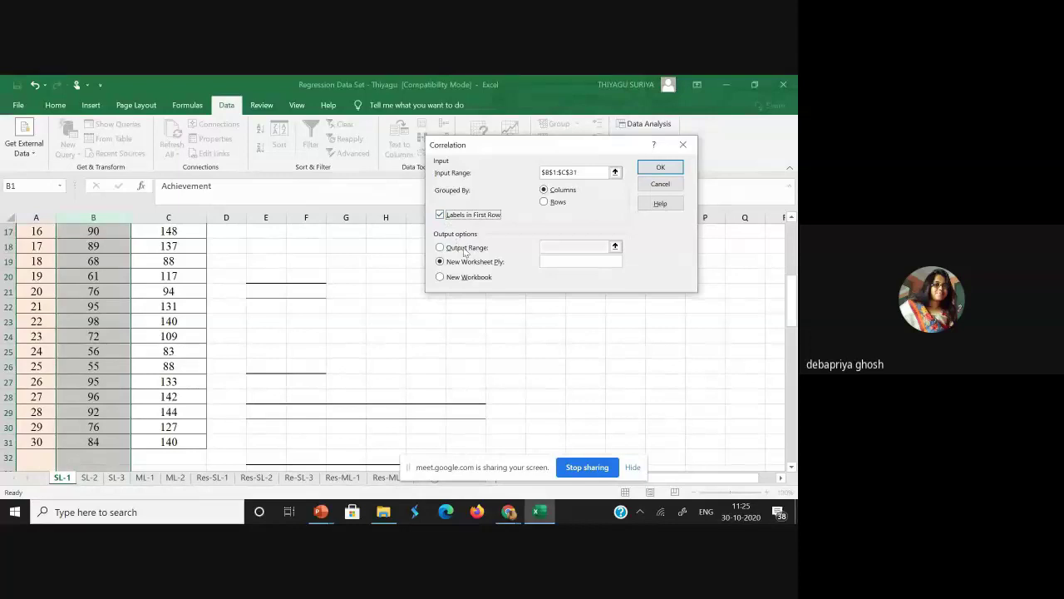
Output the correlation to L22, run it, and widen column M to show 0.856000398
left_click(462, 248)
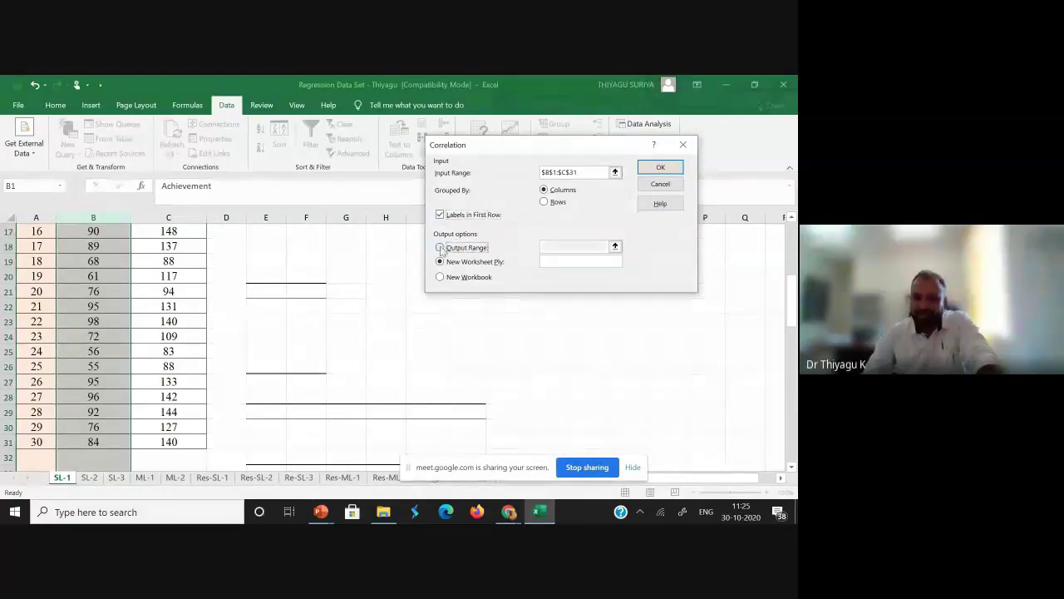
left_click(542, 242)
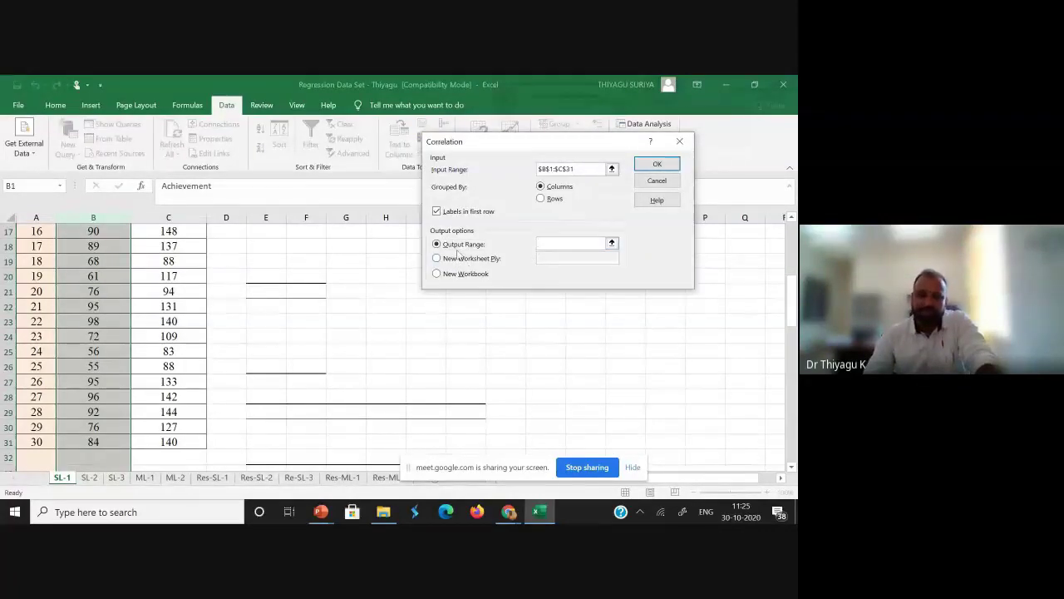
left_click(445, 246)
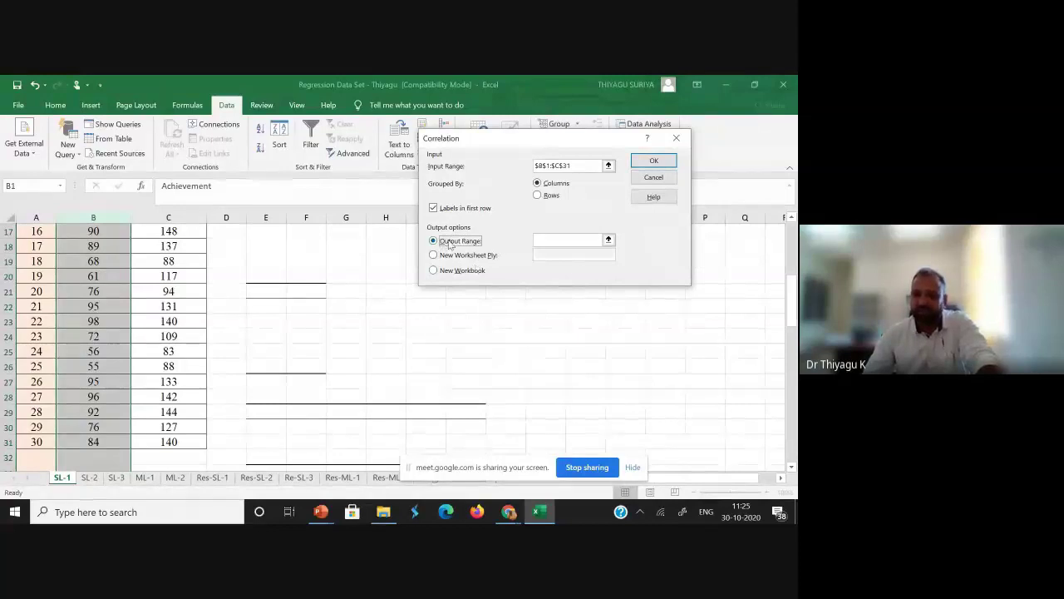
left_click(549, 243)
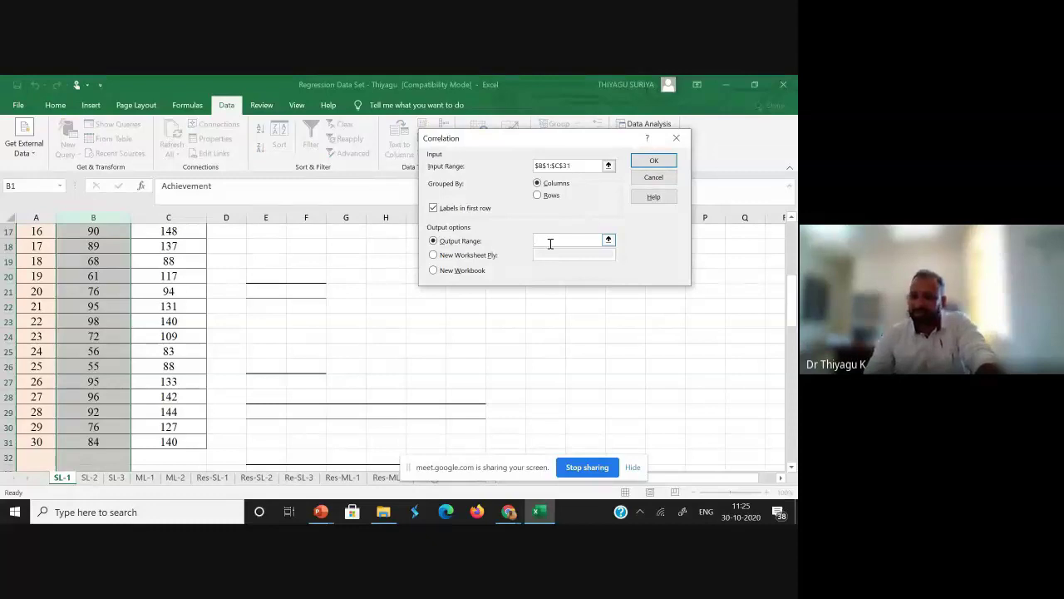
left_click(542, 300)
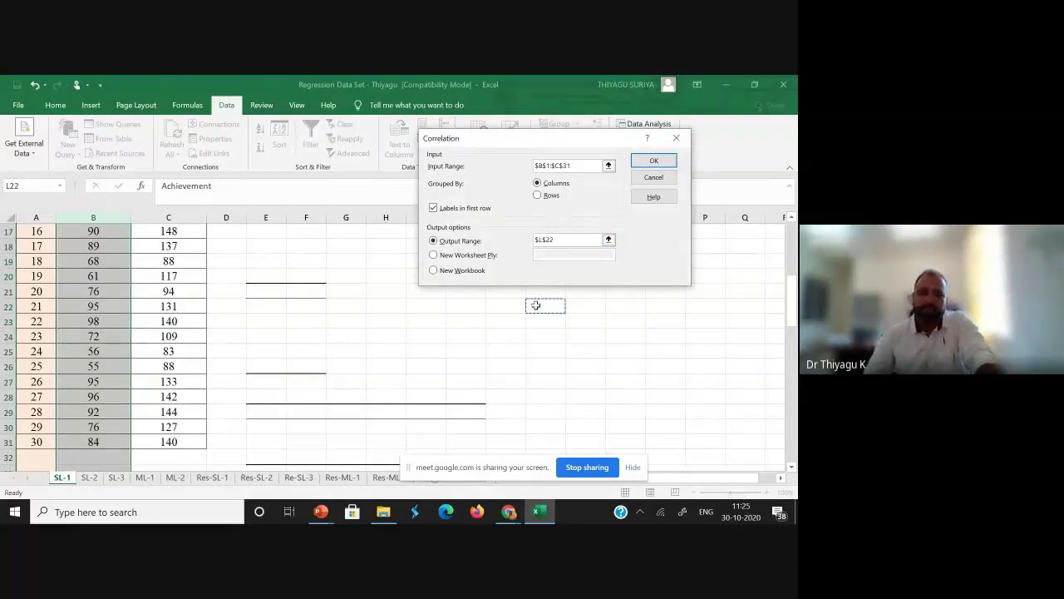
left_click(653, 161)
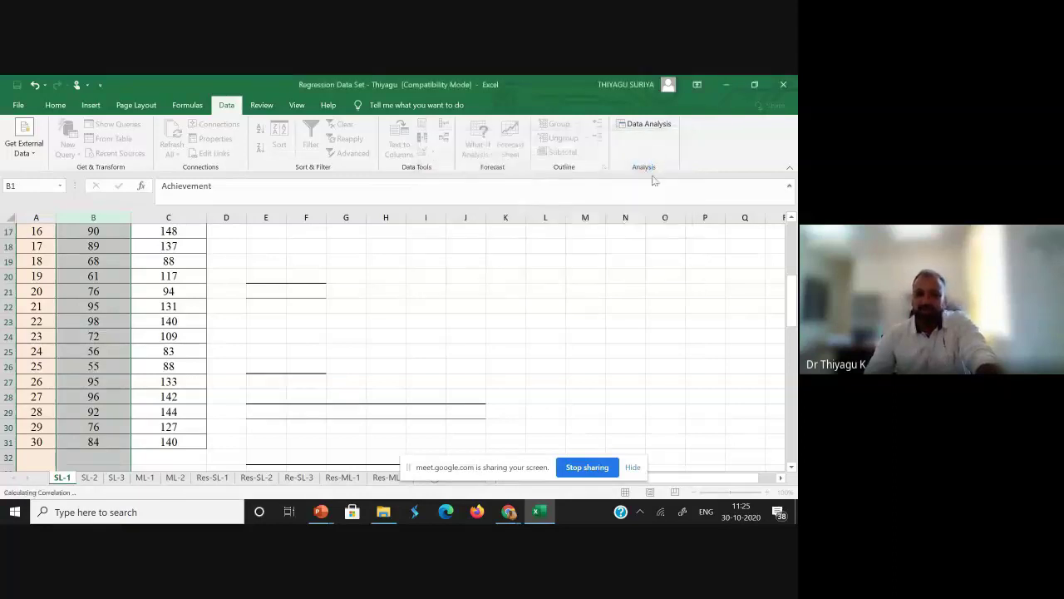
left_click_drag(605, 217, 707, 220)
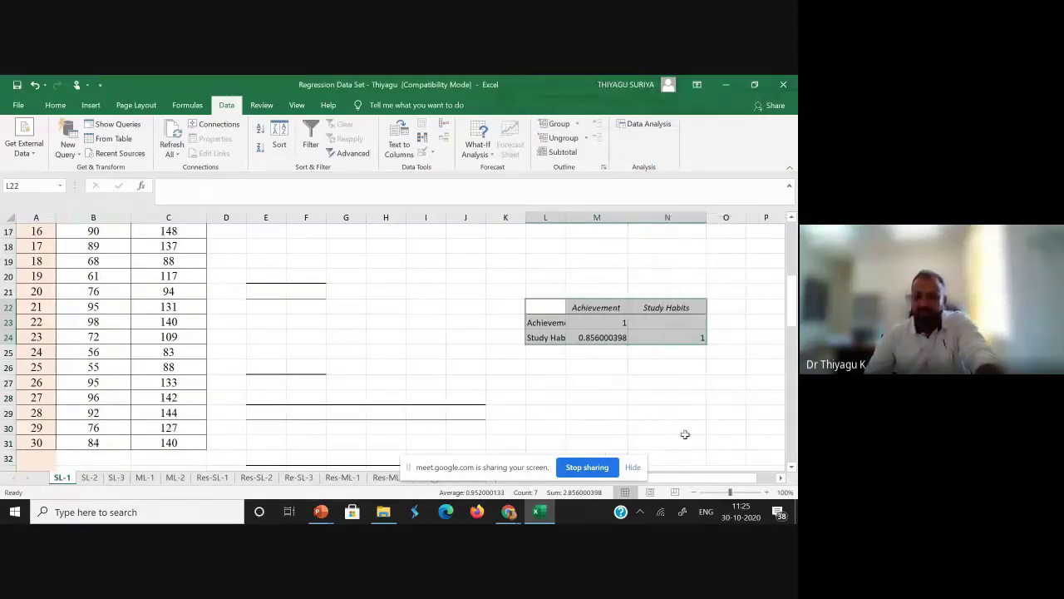
Clear the correlation table and delete columns L through N on SL-1
left_click(607, 337)
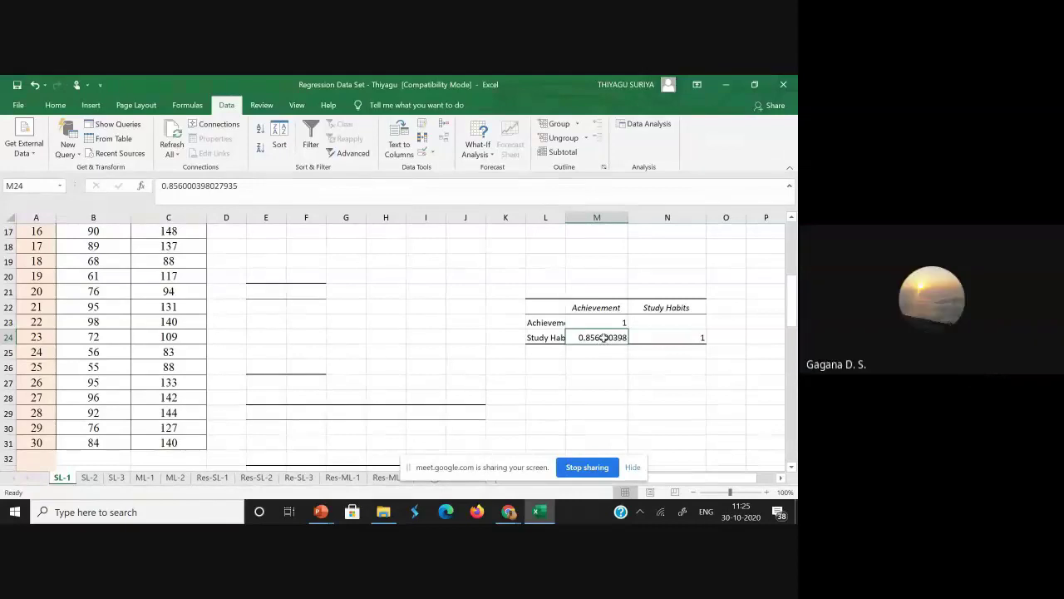
left_click(587, 217)
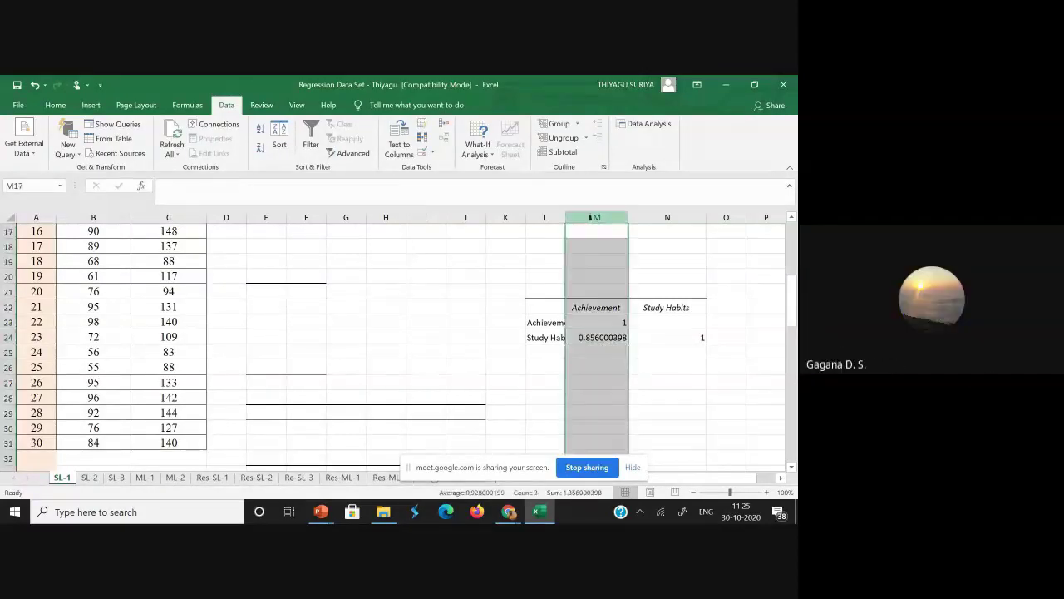
left_click_drag(545, 217, 667, 239)
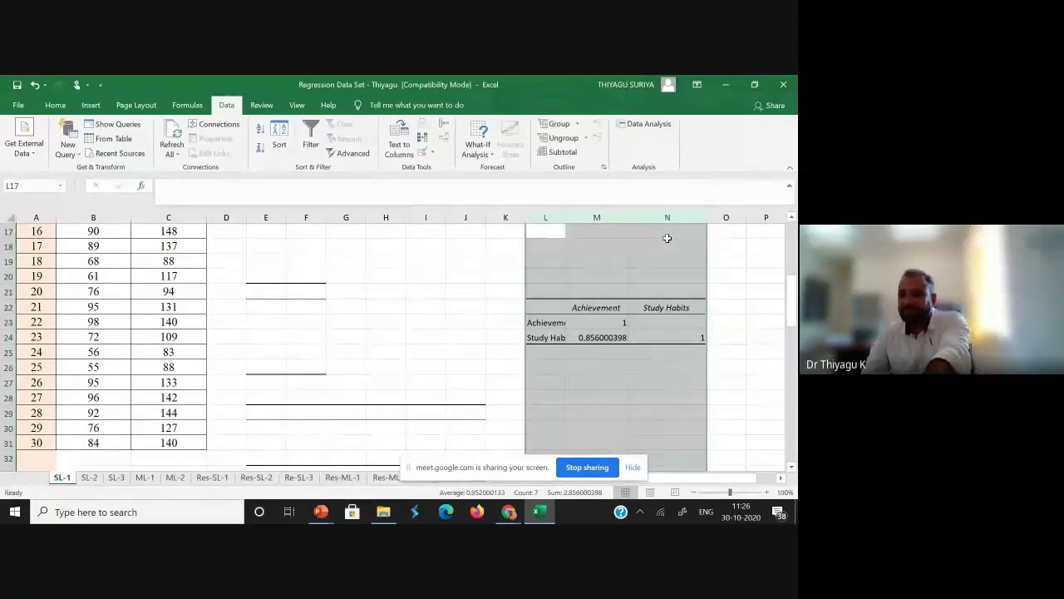
key("Delete")
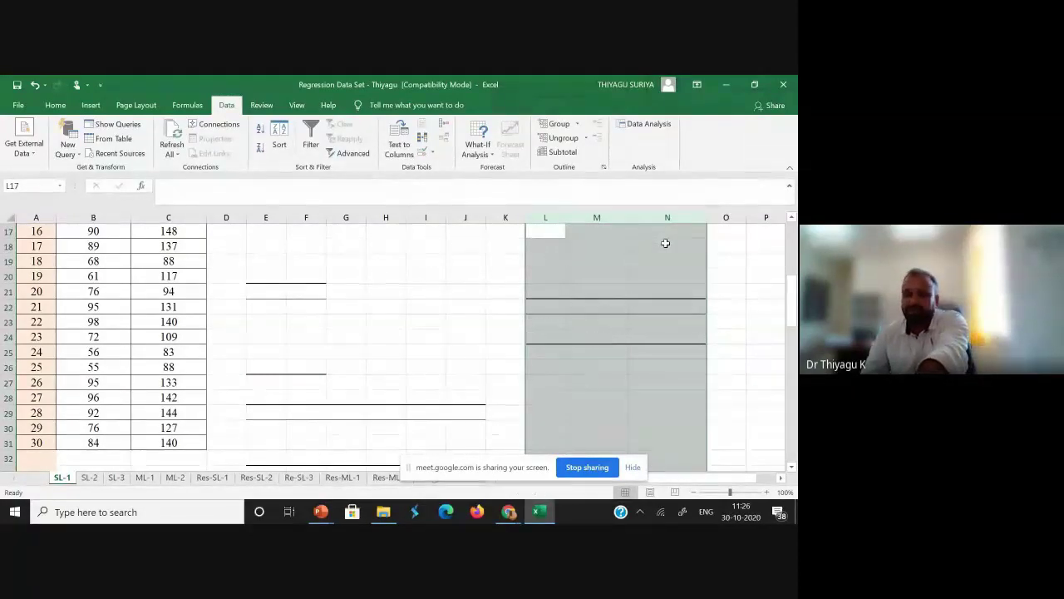
left_click_drag(545, 217, 667, 216)
right_click(667, 217)
left_click(700, 320)
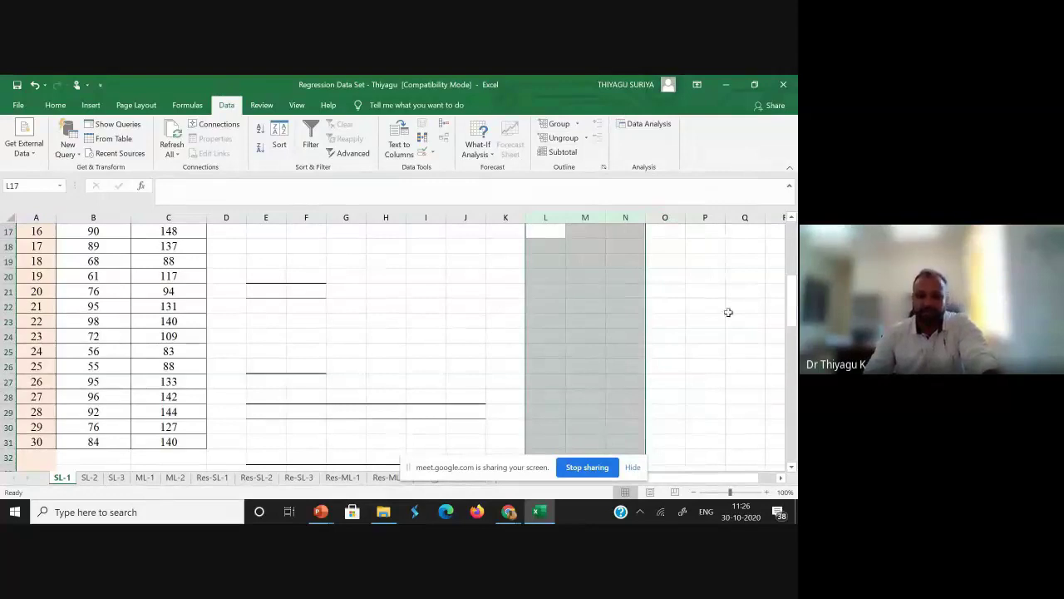
left_click(729, 314)
scroll(722, 313, "up", 5)
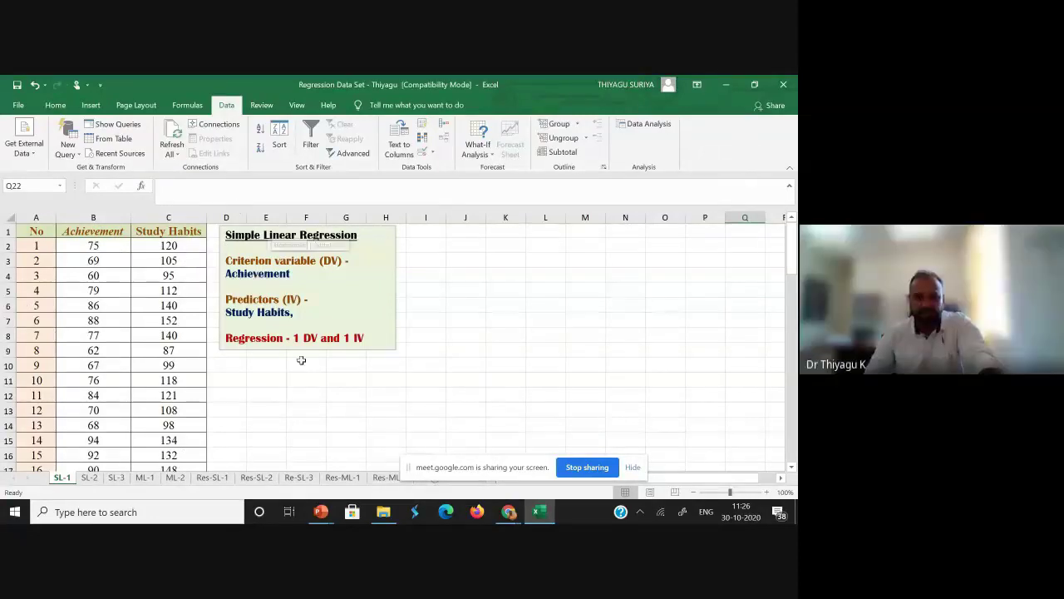
triple_click(232, 236)
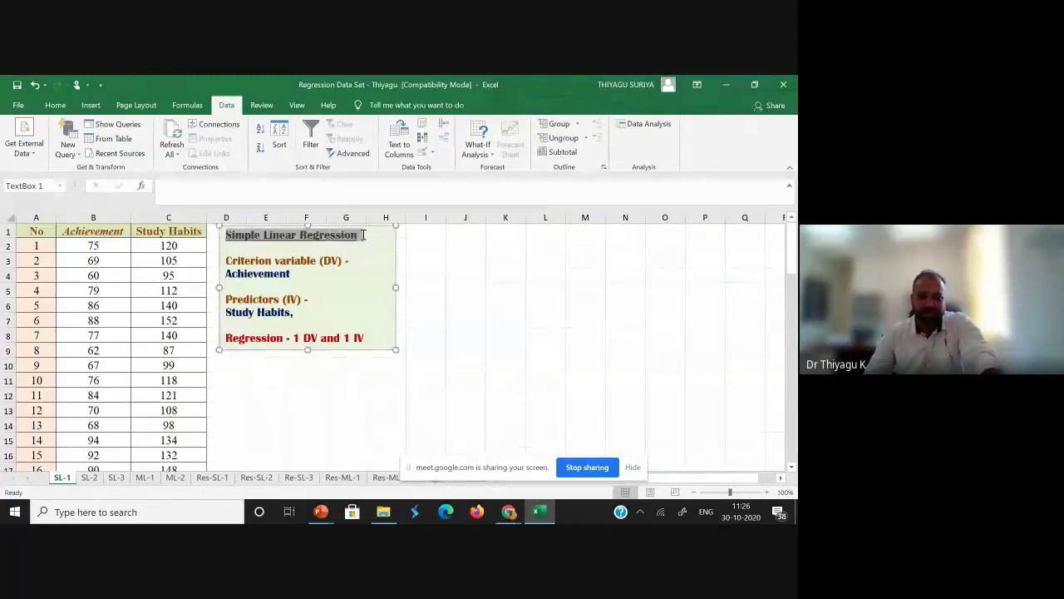
left_click_drag(348, 261, 242, 262)
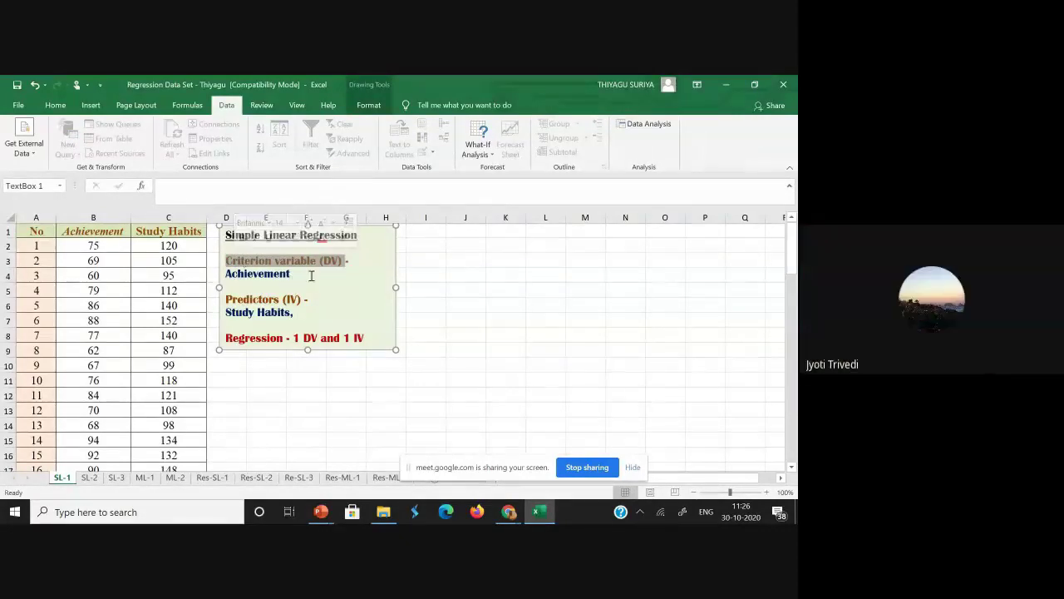
left_click_drag(304, 275, 268, 270)
triple_click(268, 270)
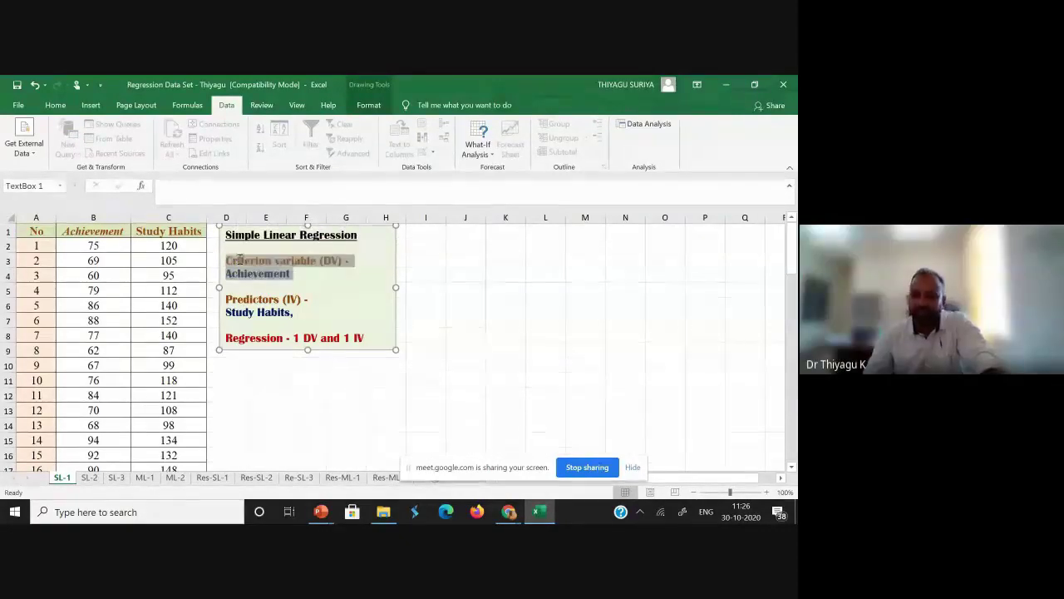
left_click(298, 275)
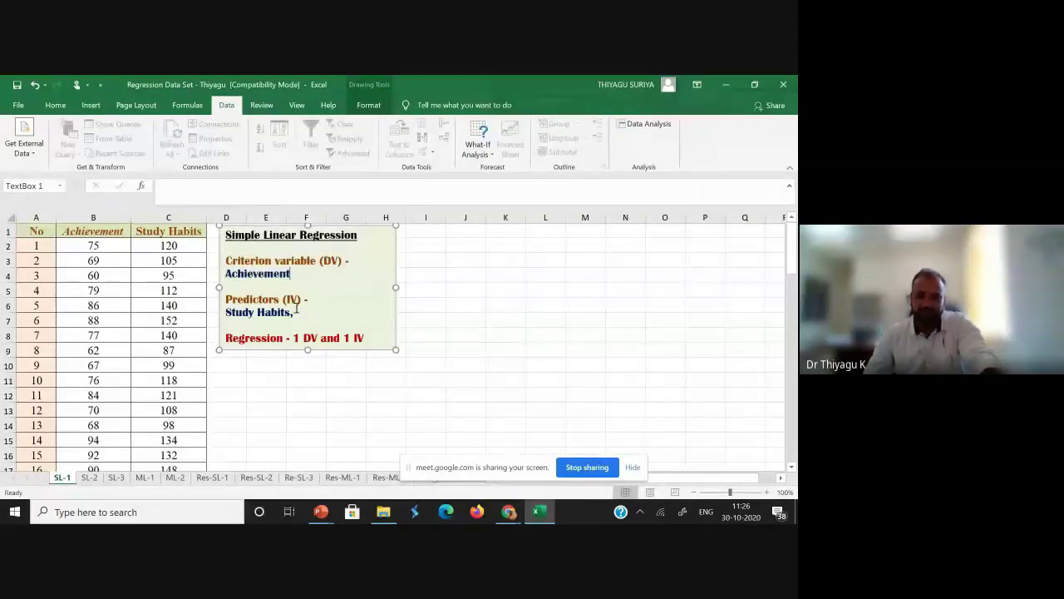
left_click_drag(305, 296, 236, 303)
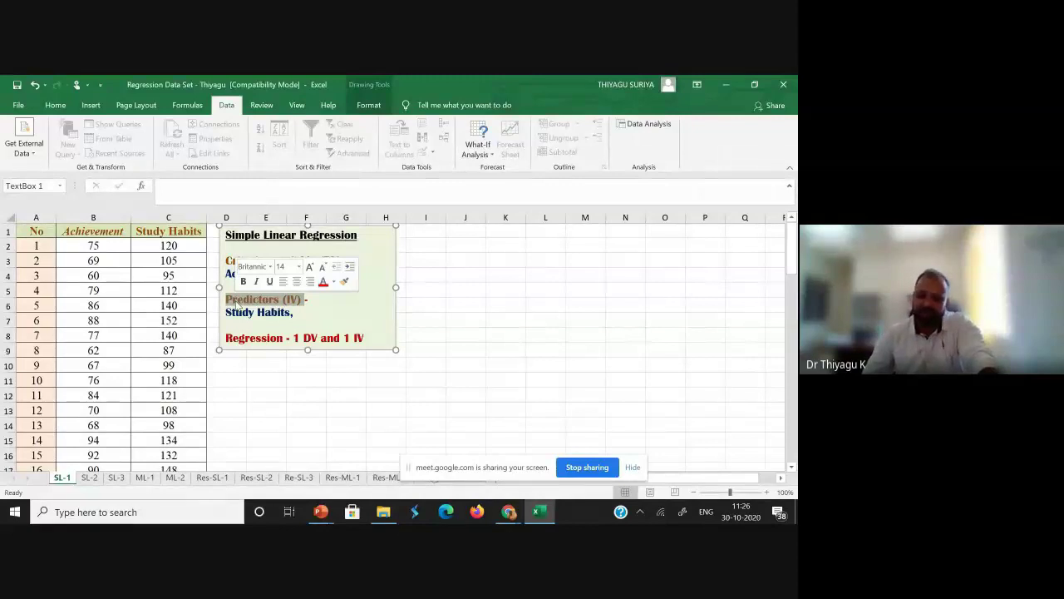
triple_click(311, 309)
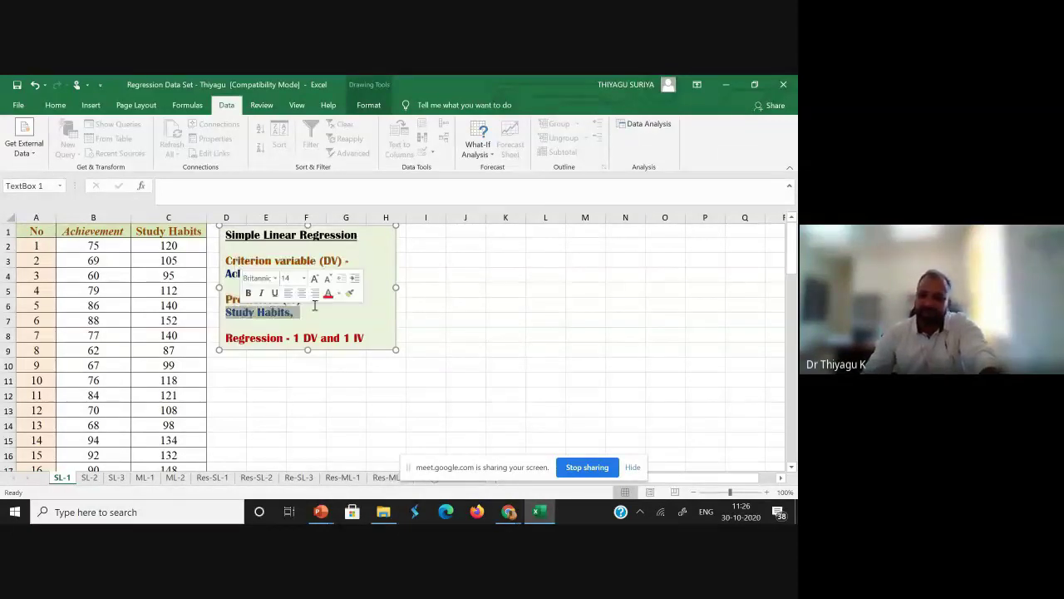
left_click_drag(304, 314, 234, 316)
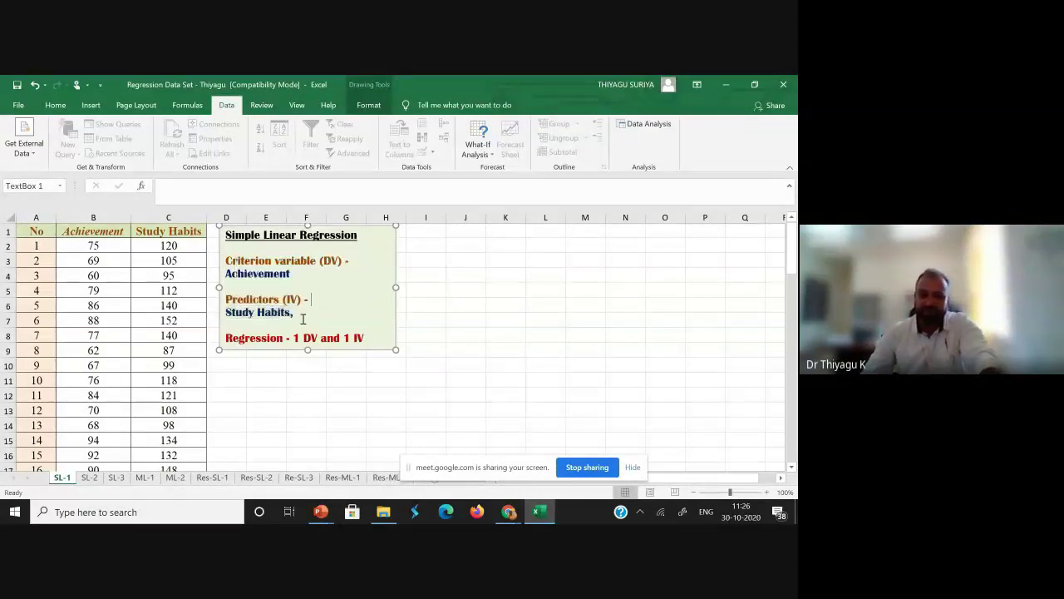
left_click(256, 256)
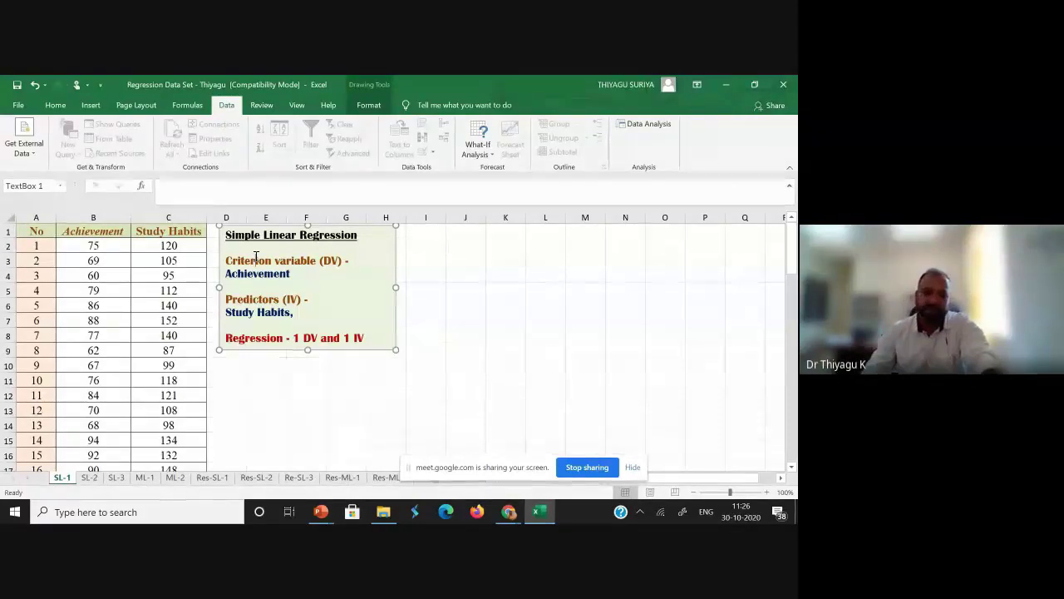
Open the Regression tool and clear the old input and output ranges
left_click(490, 332)
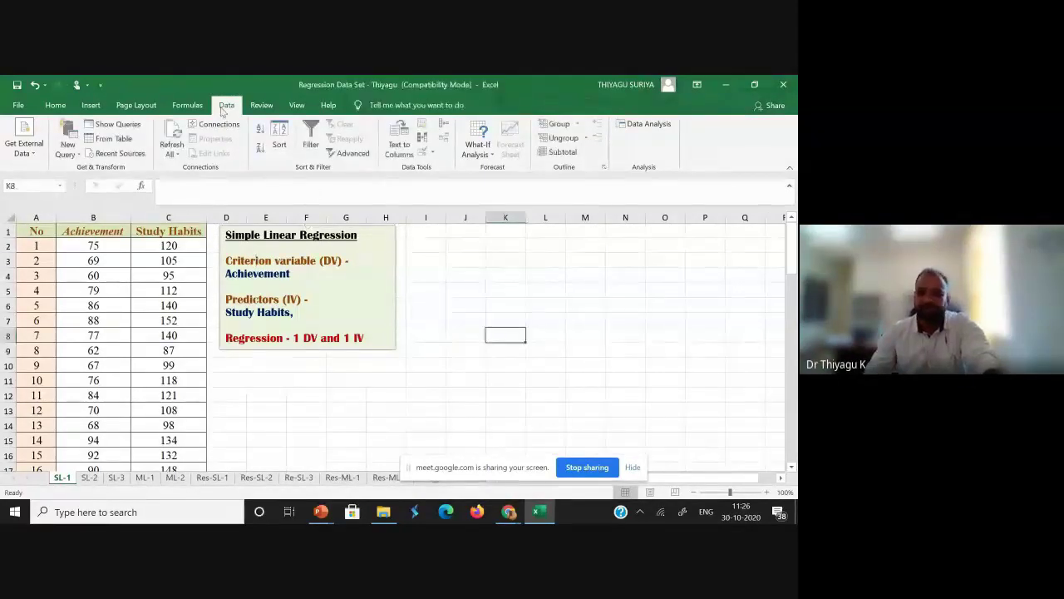
left_click(647, 125)
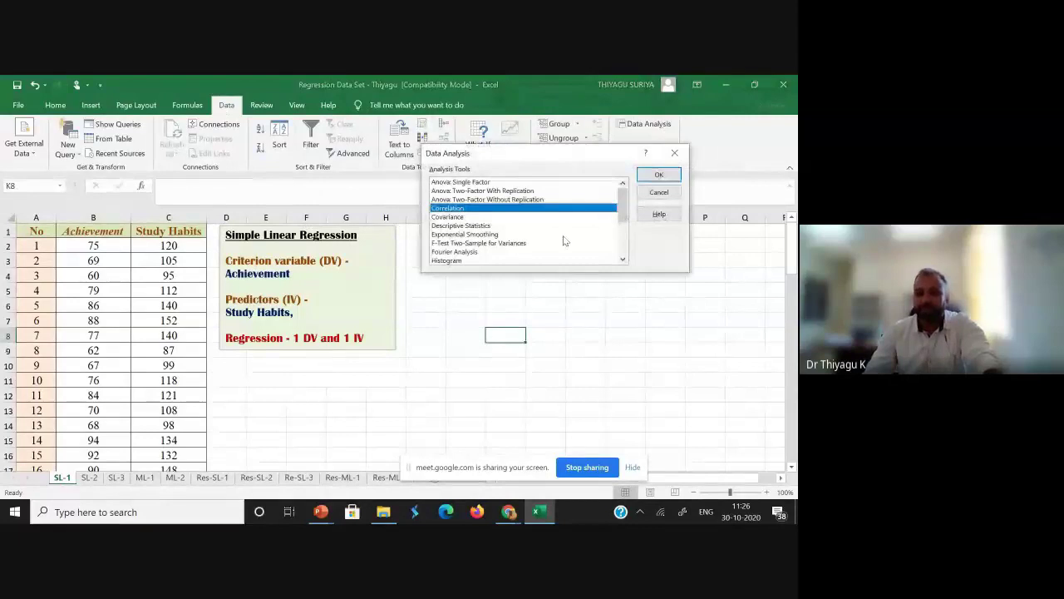
left_click_drag(620, 208, 621, 228)
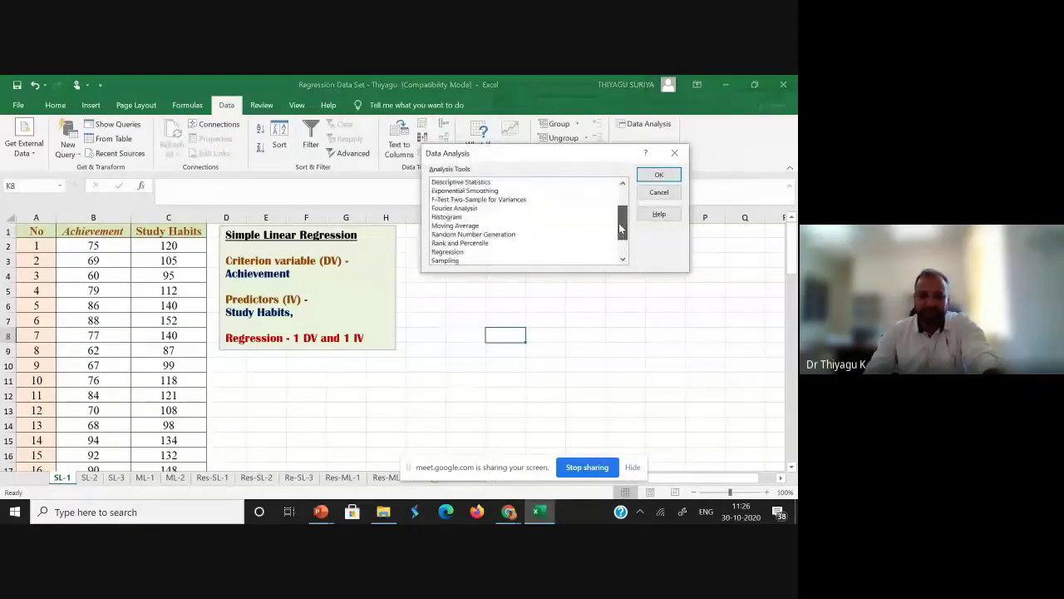
left_click_drag(620, 228, 620, 243)
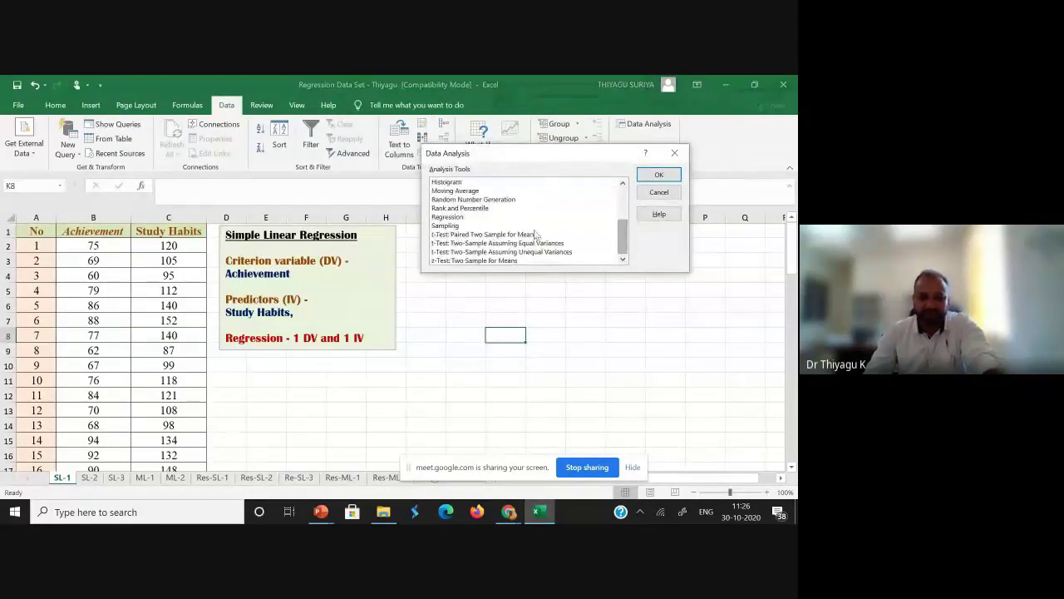
left_click(466, 216)
left_click(658, 176)
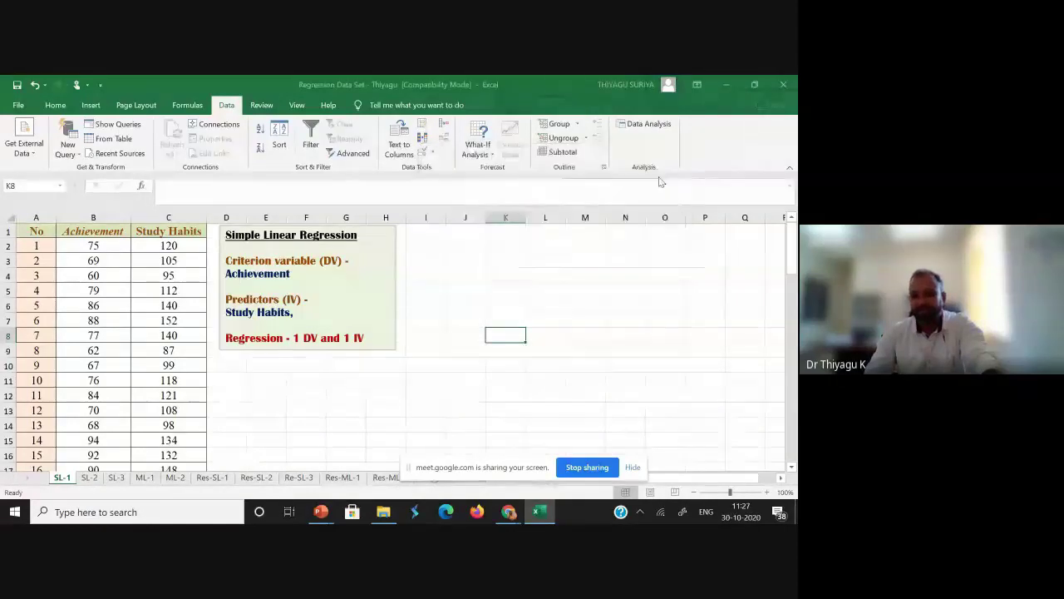
mouse_move(582, 123)
left_mouse_down()
mouse_move(539, 123)
mouse_move(539, 143)
left_mouse_up()
key("BackSpace")
key("BackSpace")
key("Escape")
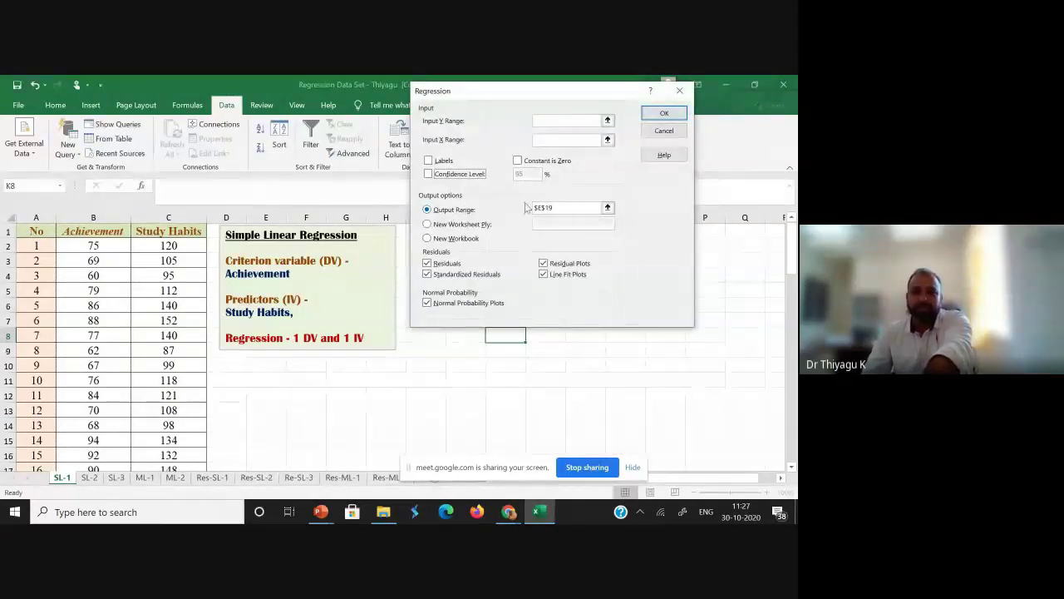
left_click(491, 207)
key("BackSpace")
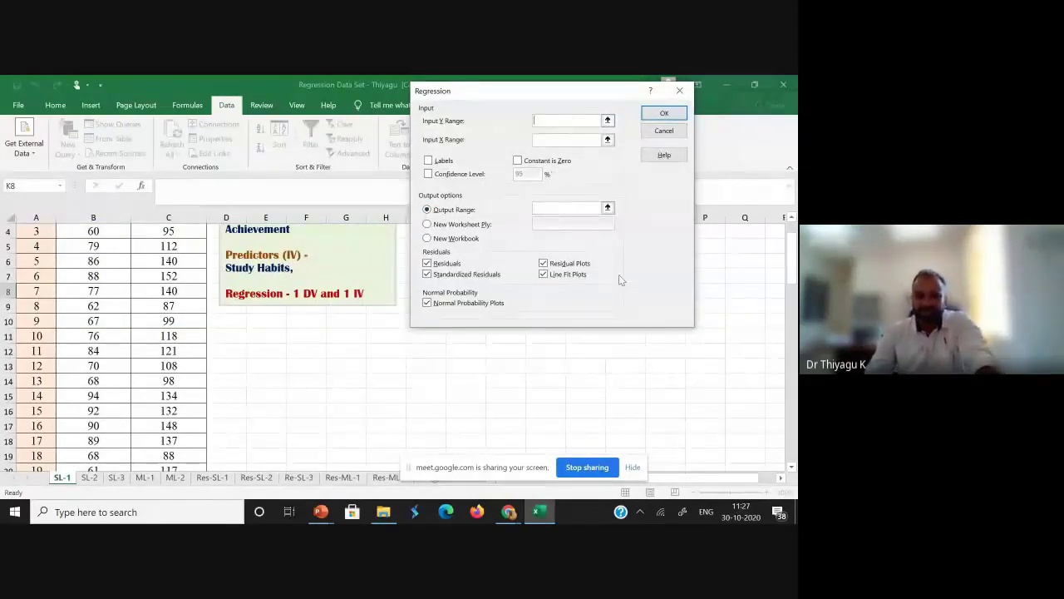
Set Achievement B1:B31 as the Y range and Study Habits C1:C31 as the X range
scroll(249, 349, "up", 1)
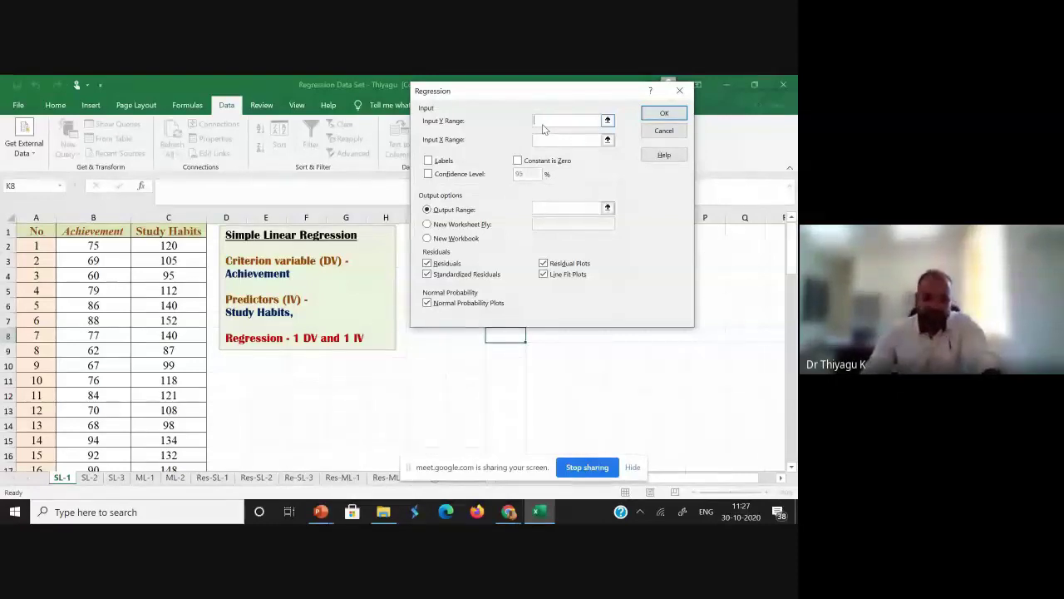
mouse_move(93, 231)
left_mouse_down()
mouse_move(88, 517)
mouse_move(111, 447)
left_mouse_up()
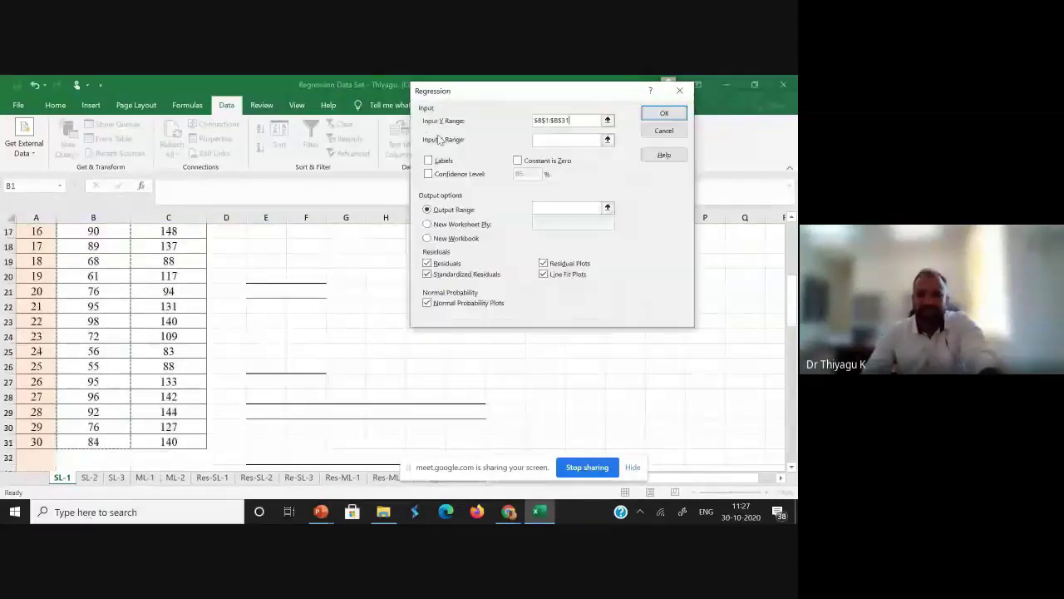
left_click(559, 139)
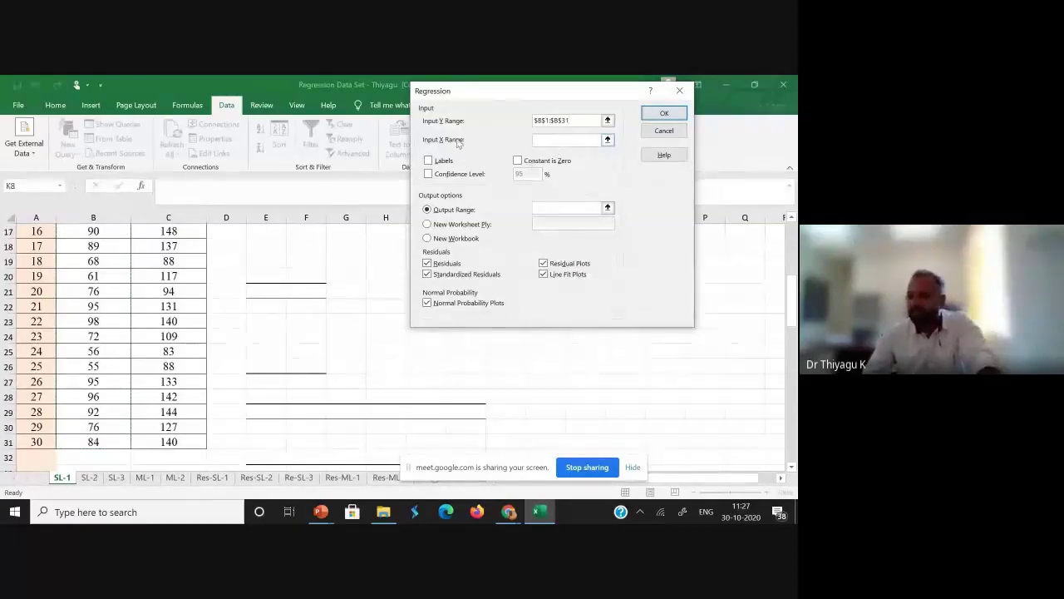
scroll(175, 242, "up", 5)
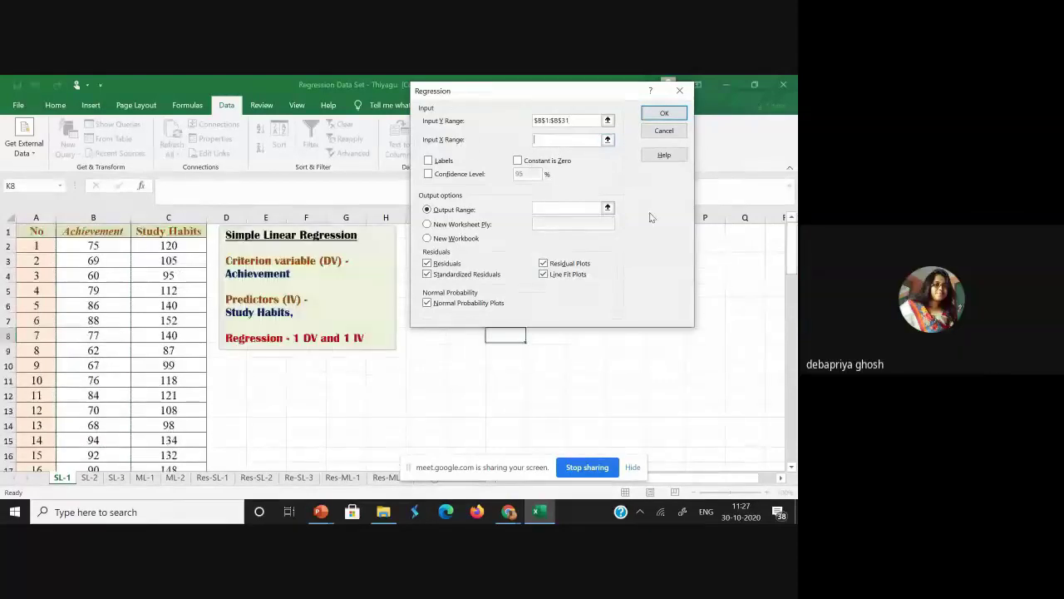
mouse_move(172, 235)
left_mouse_down()
mouse_move(184, 458)
mouse_move(183, 442)
left_mouse_up()
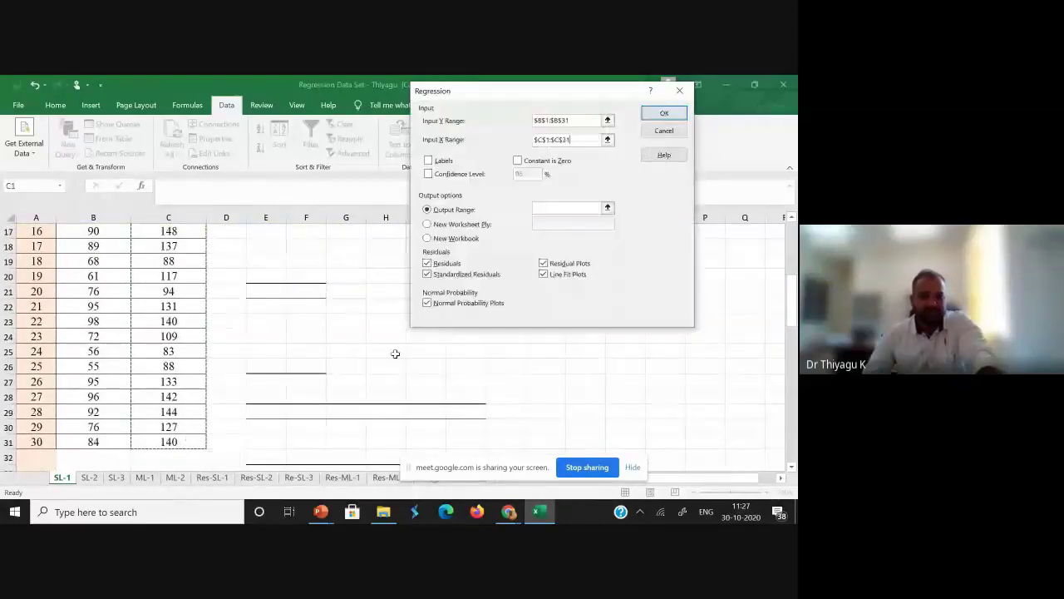
Tick Labels and a 95% confidence level, and send the output to N24
left_click(442, 163)
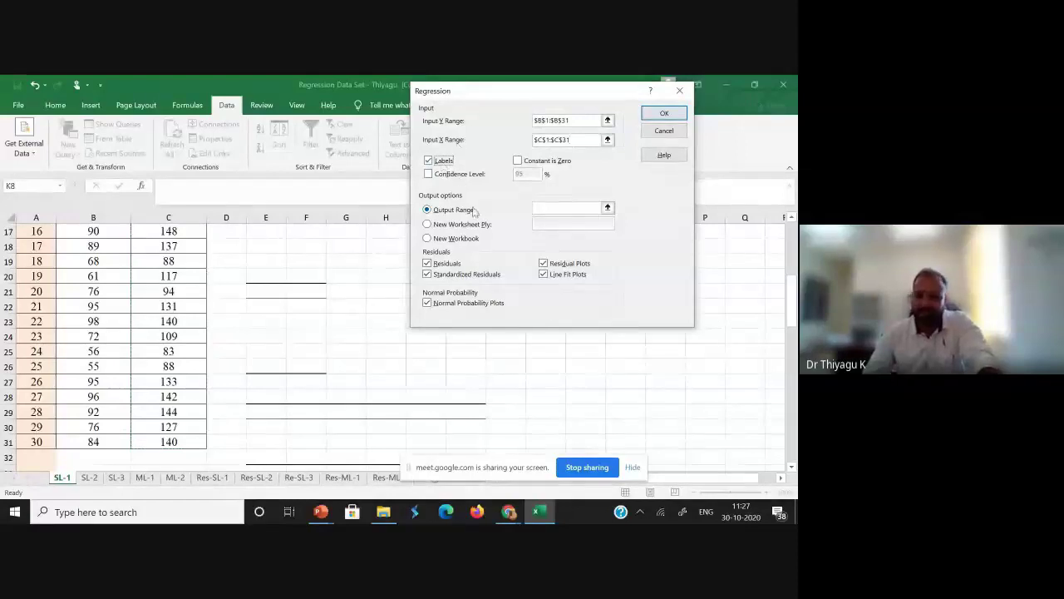
left_click(458, 175)
left_click(529, 174)
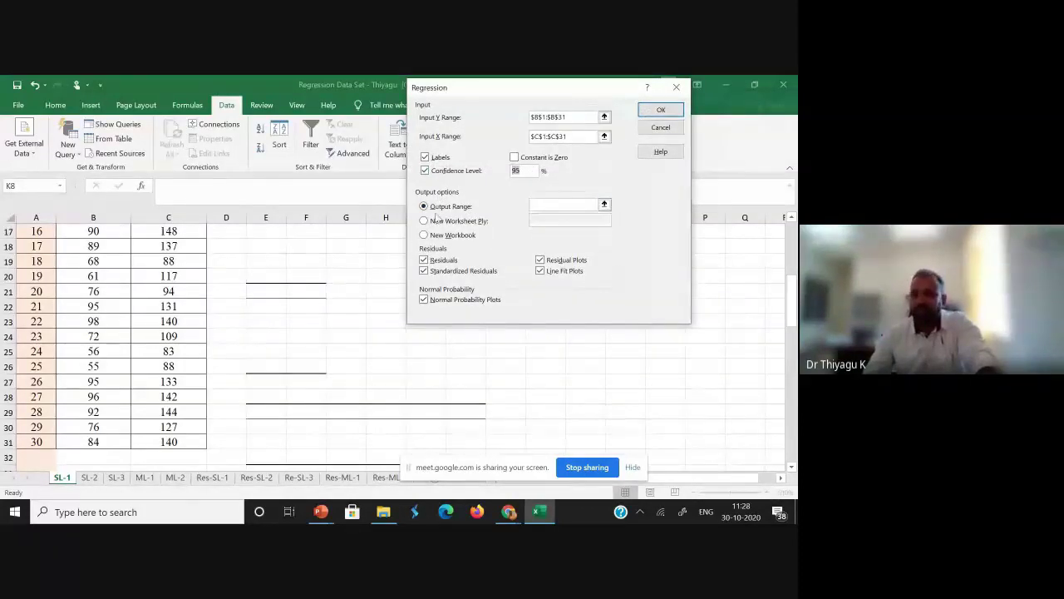
left_click(545, 204)
left_click(620, 340)
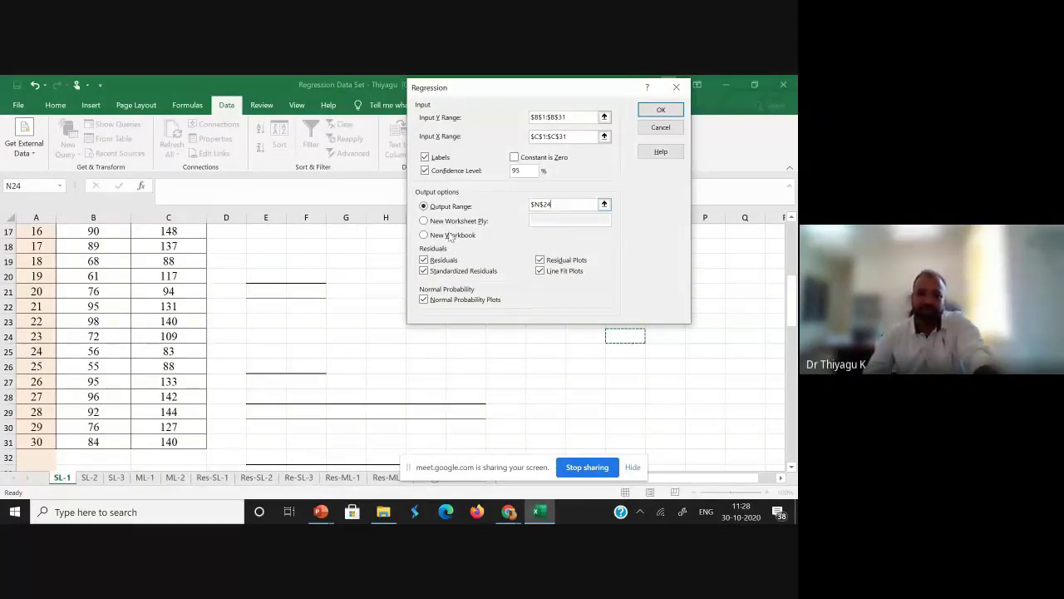
Adjust the residual and line fit plot options, then run the regression
left_click(441, 261)
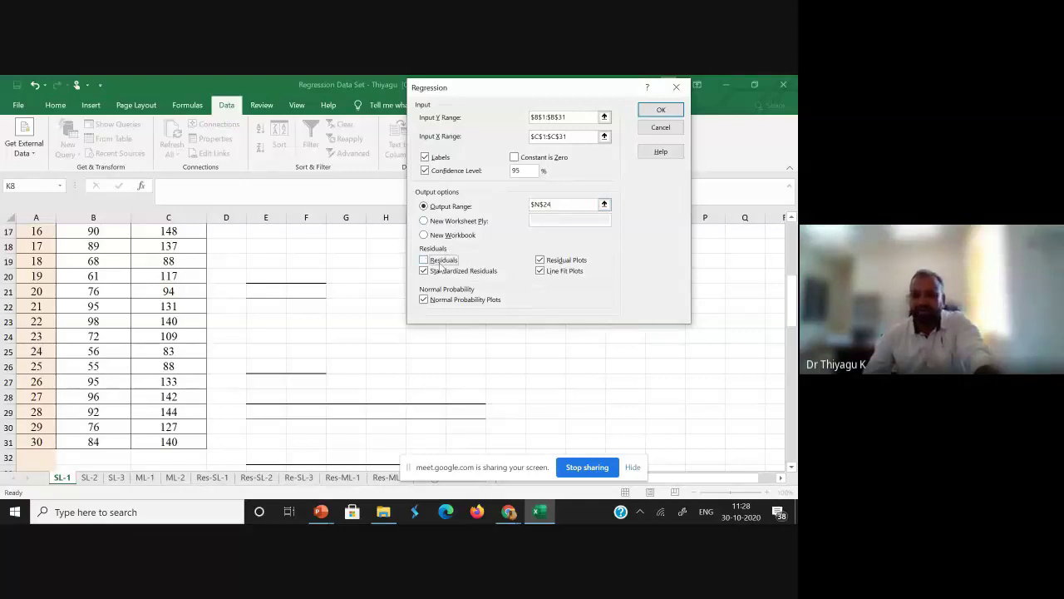
left_click(444, 274)
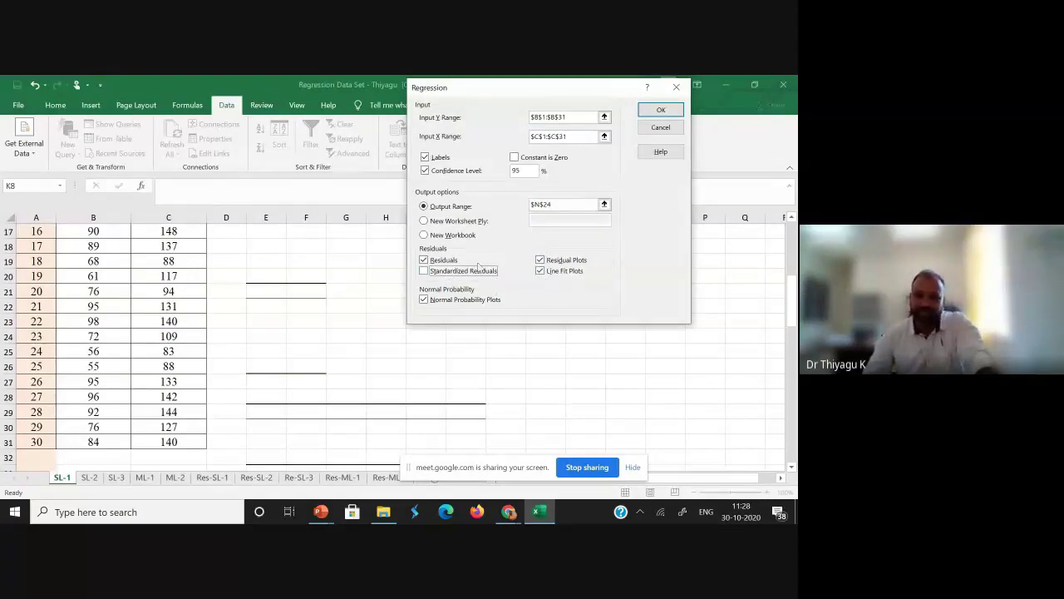
left_click(554, 262)
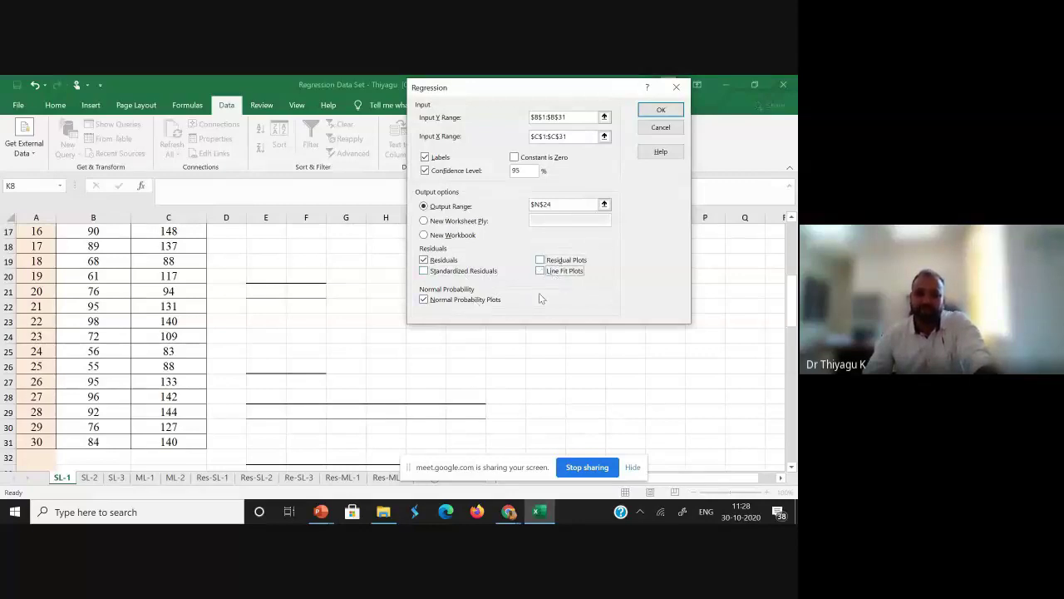
left_click(562, 265)
left_click(471, 301)
left_click(558, 272)
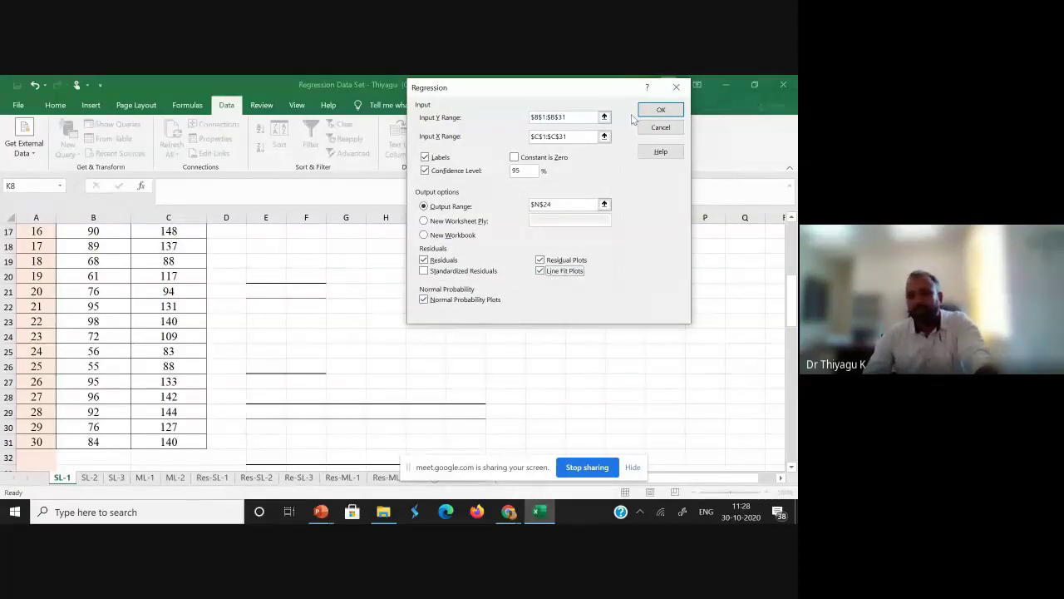
left_click(658, 113)
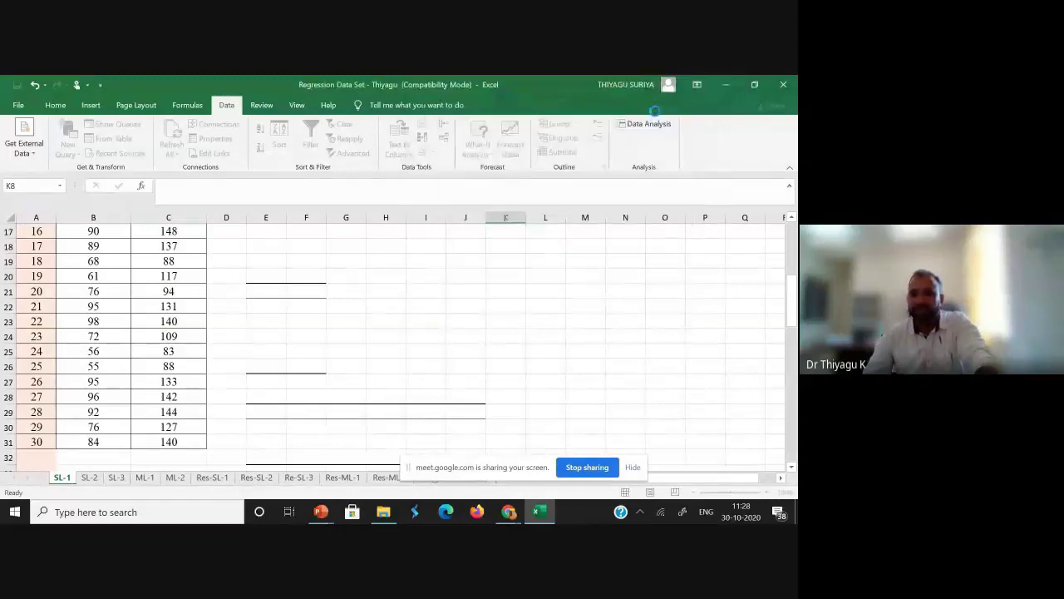
Widen column N to fit the regression output labels and reposition the view
mouse_move(645, 218)
left_mouse_down()
mouse_move(670, 230)
mouse_move(744, 220)
left_mouse_up()
scroll(713, 403, "up", 5)
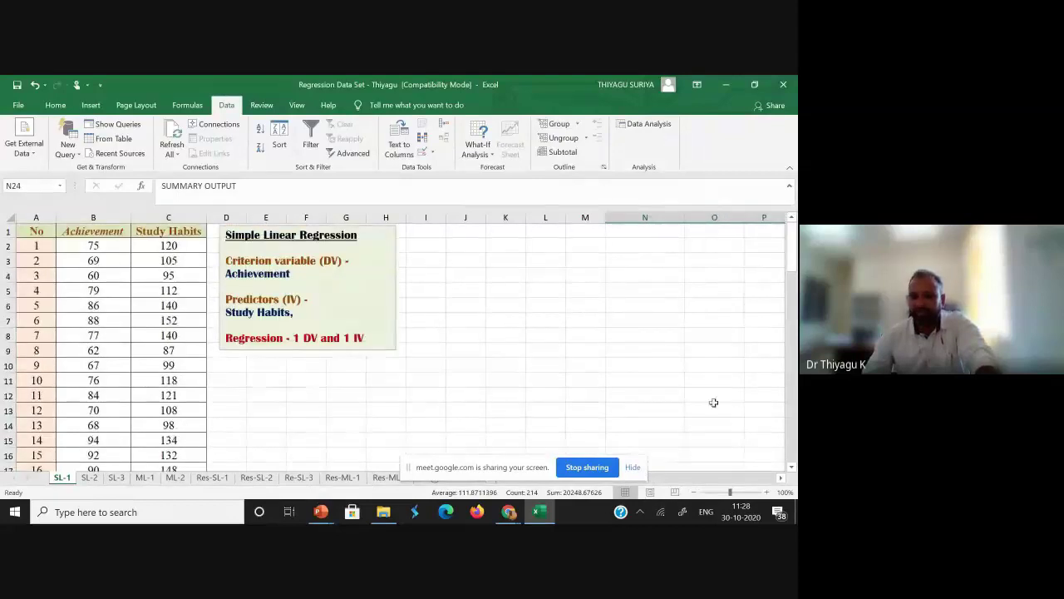
left_click_drag(433, 466, 70, 385)
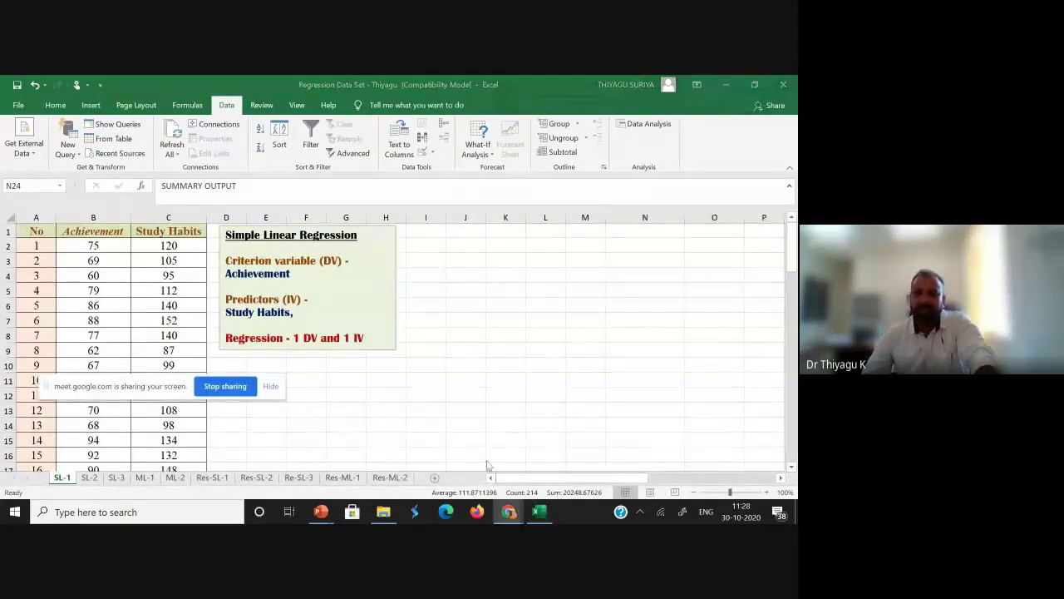
left_click_drag(573, 478, 592, 478)
left_click_drag(791, 249, 786, 333)
left_click_drag(556, 480, 587, 481)
Review the Multiple R, R Square and Standard Error values in the regression statistics
left_click(401, 263)
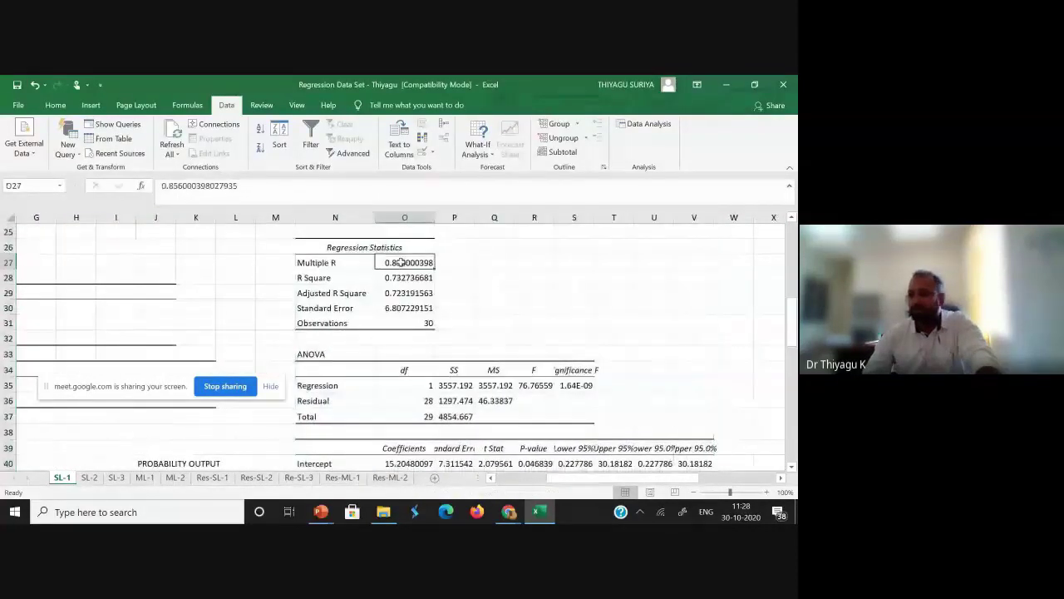
left_click(352, 281)
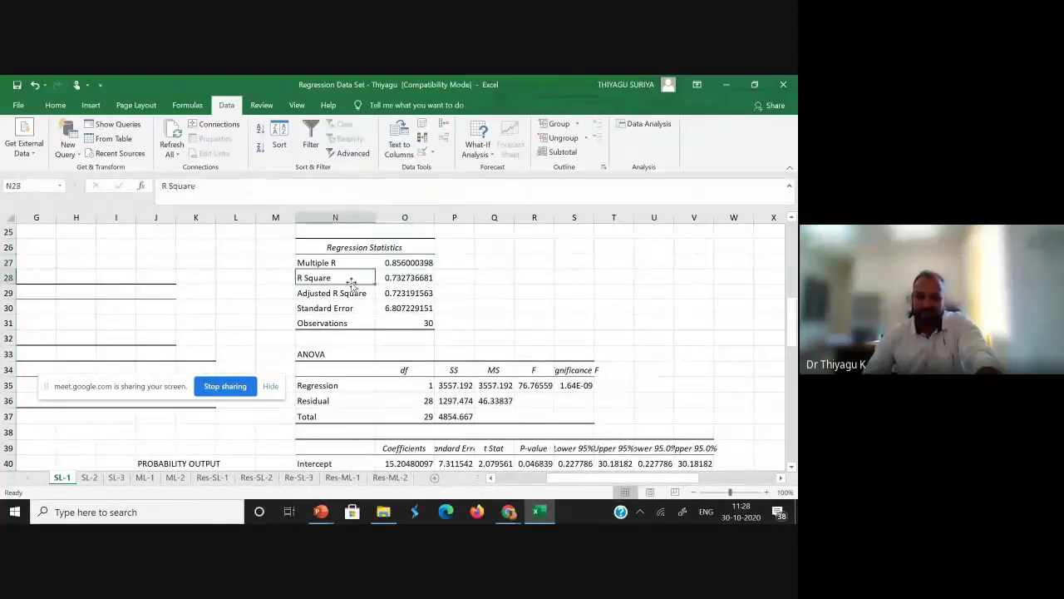
key("Right")
left_click(413, 306)
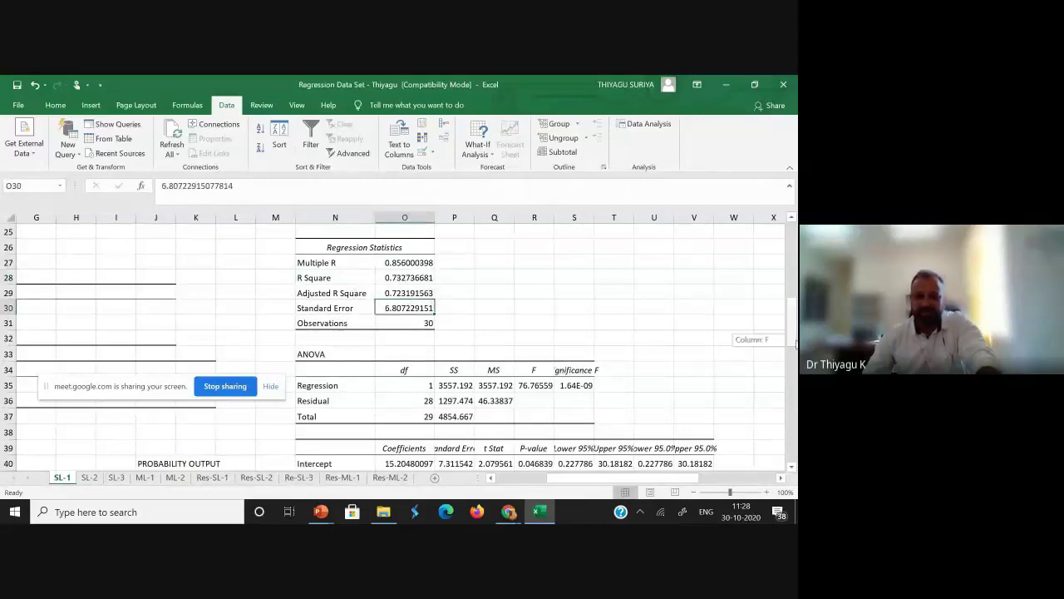
Widen column S so Significance F reads 1.6369E-09 in full
scroll(748, 341, "down", 2)
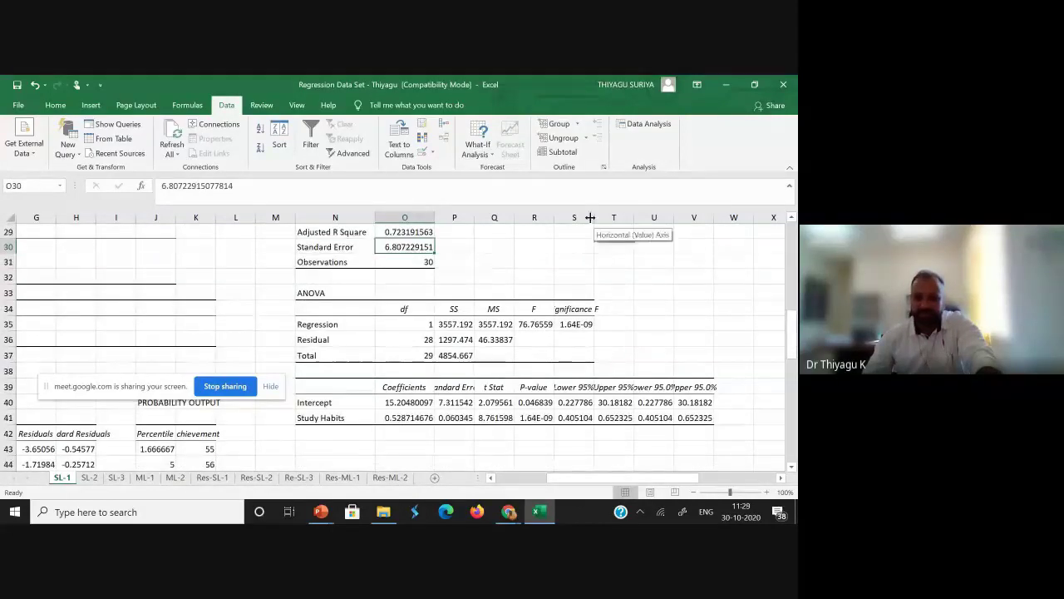
left_click_drag(590, 217, 665, 217)
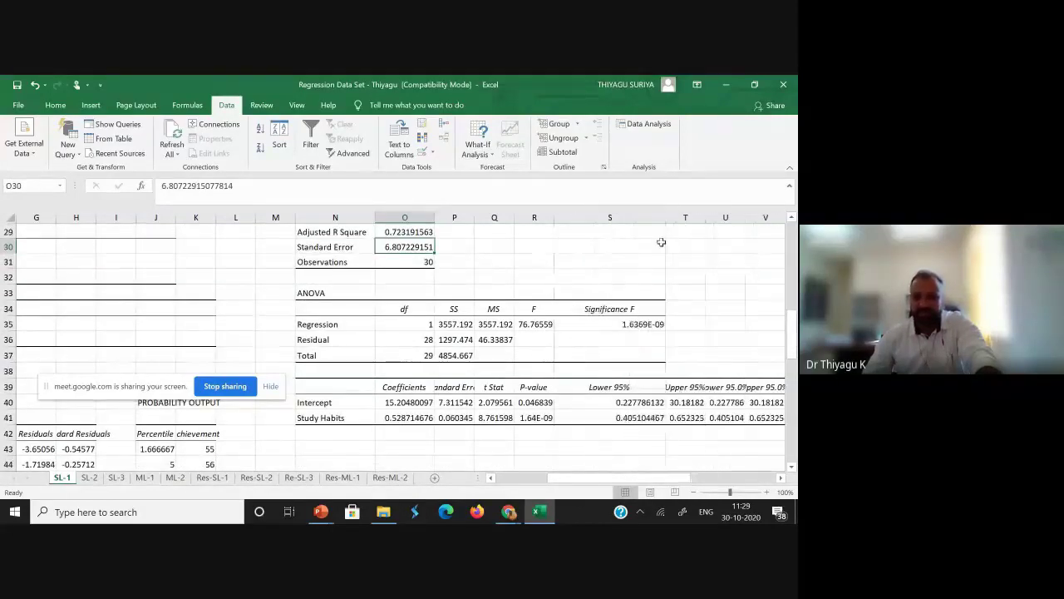
left_click(640, 324)
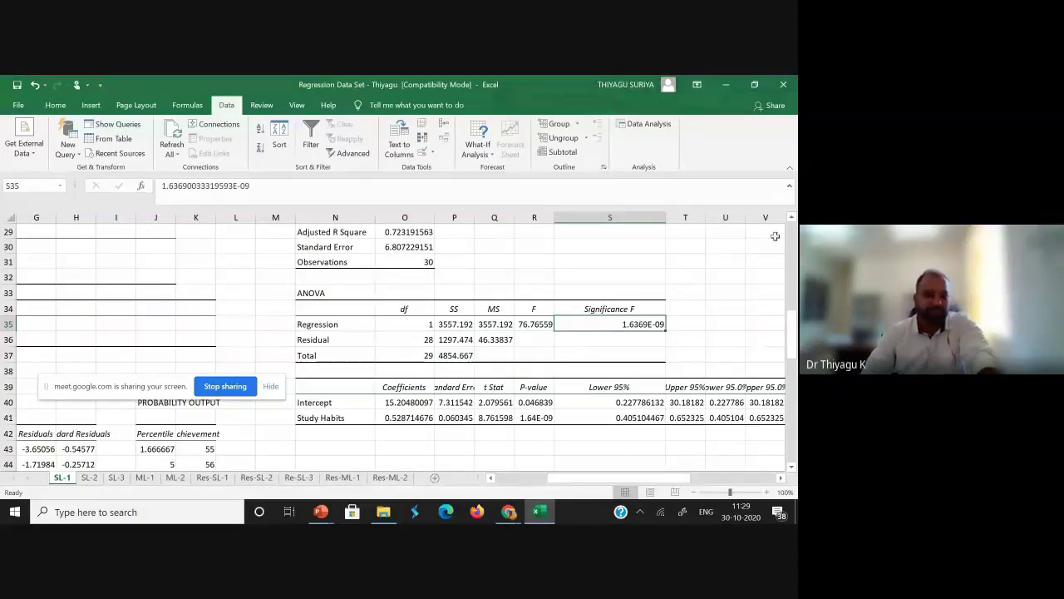
Move the Normal Probability Plot below the other charts and shift the Line Fit Plot right
left_click_drag(792, 337, 792, 402)
left_click_drag(628, 478, 716, 491)
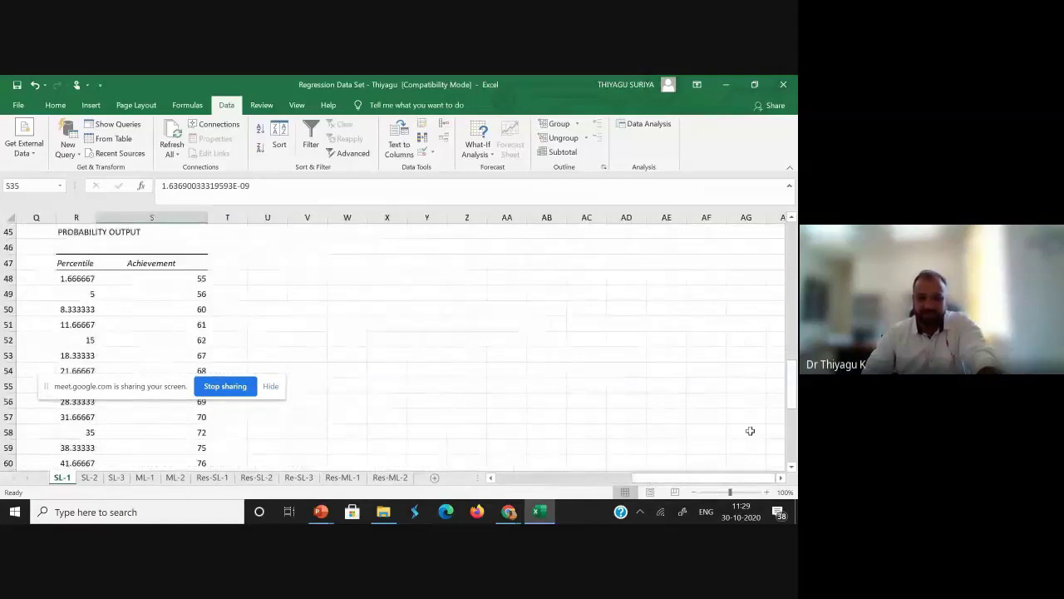
left_click_drag(782, 396, 792, 264)
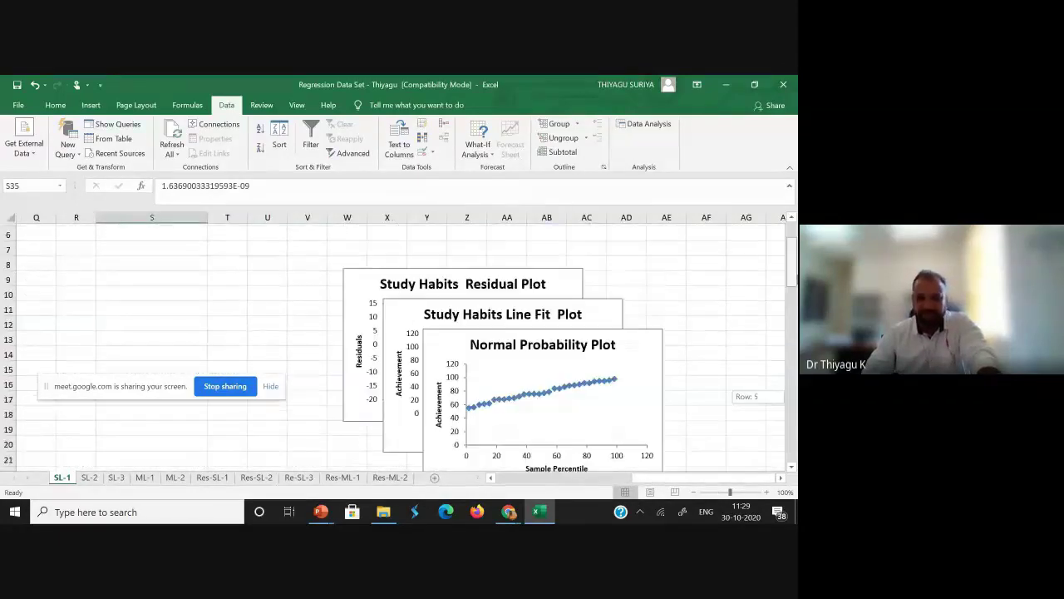
left_click(587, 333)
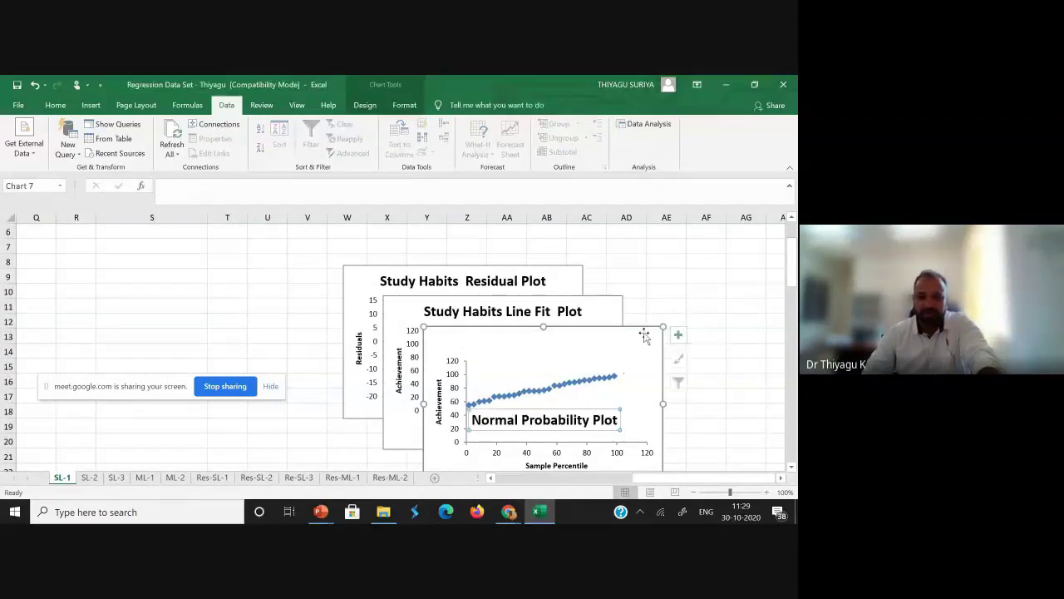
left_click_drag(627, 371, 613, 496)
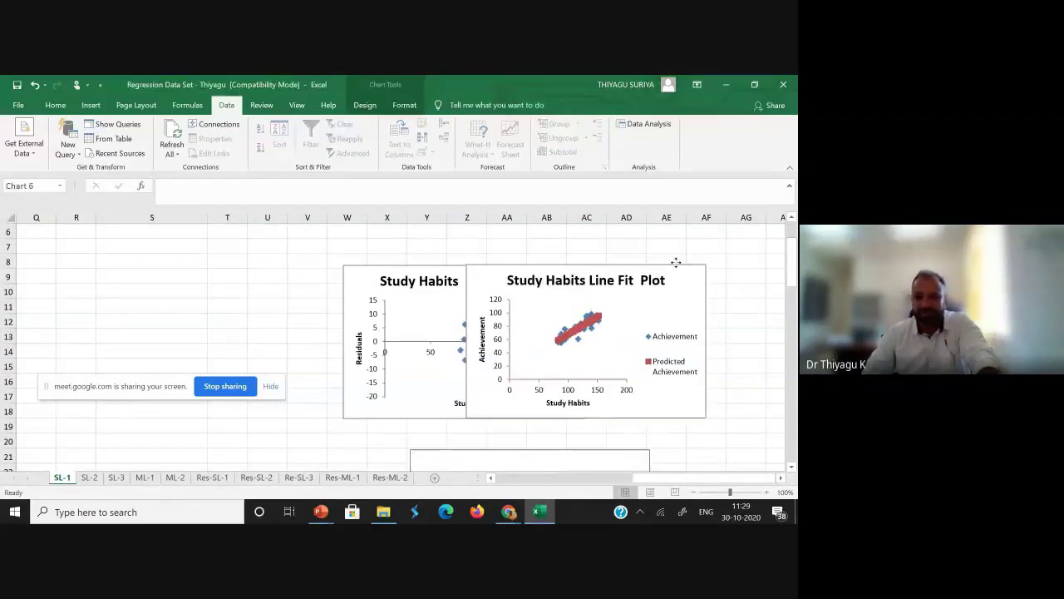
left_click_drag(587, 298, 694, 252)
left_click_drag(729, 404, 770, 453)
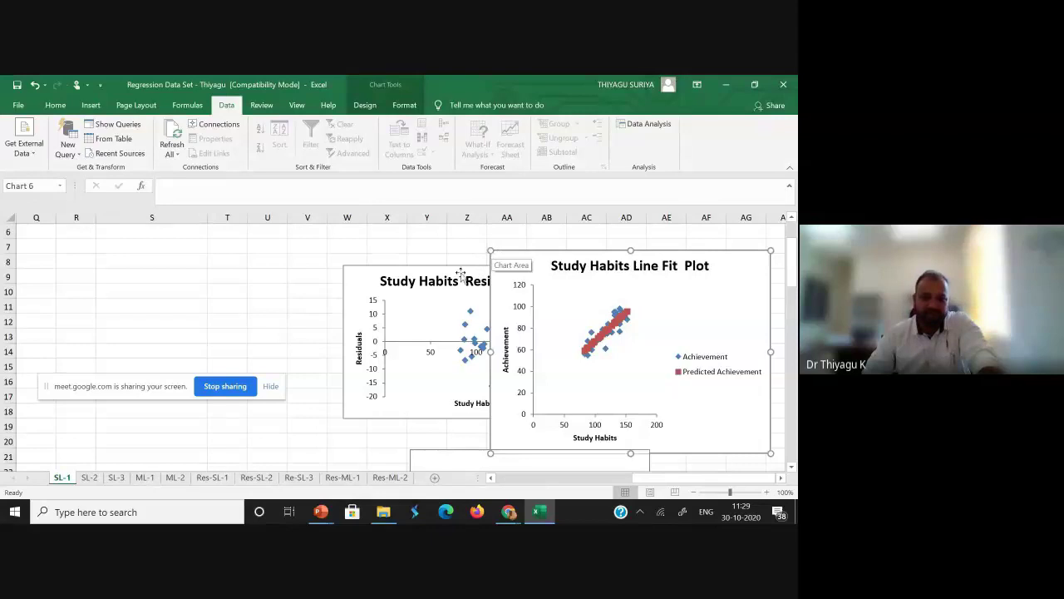
Move the Residual Plot left, clear of the Line Fit Plot, and nudge Line Fit into place
left_click(461, 273)
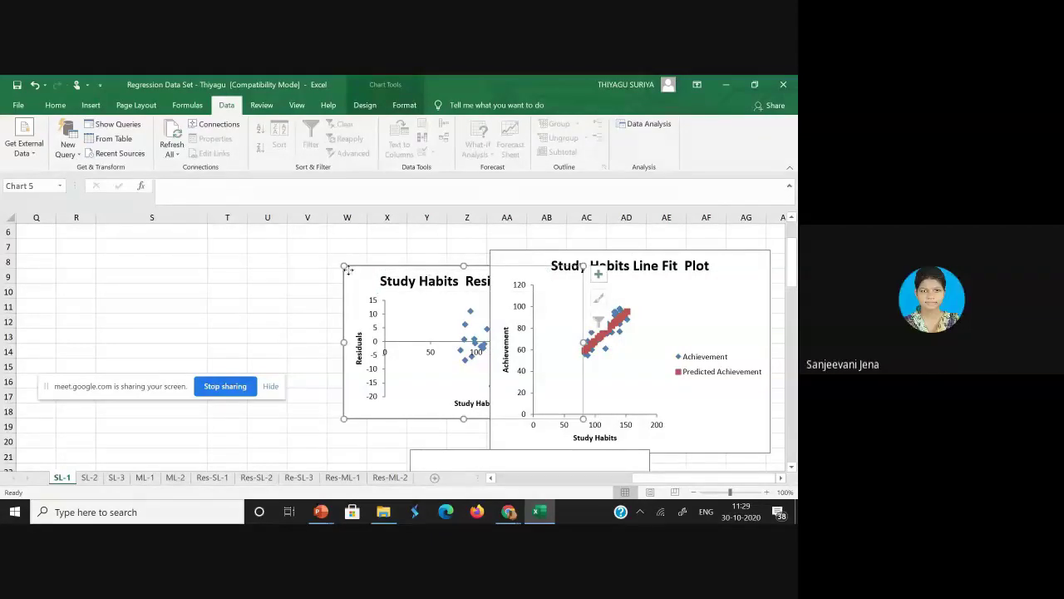
left_click_drag(347, 270, 155, 228)
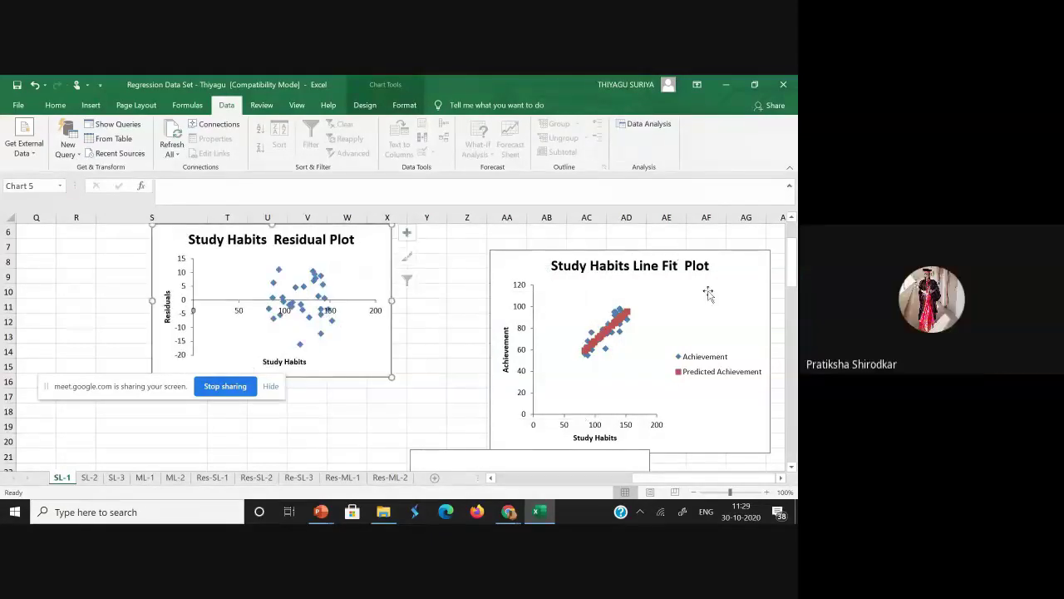
left_click(722, 266)
left_click_drag(721, 266, 703, 253)
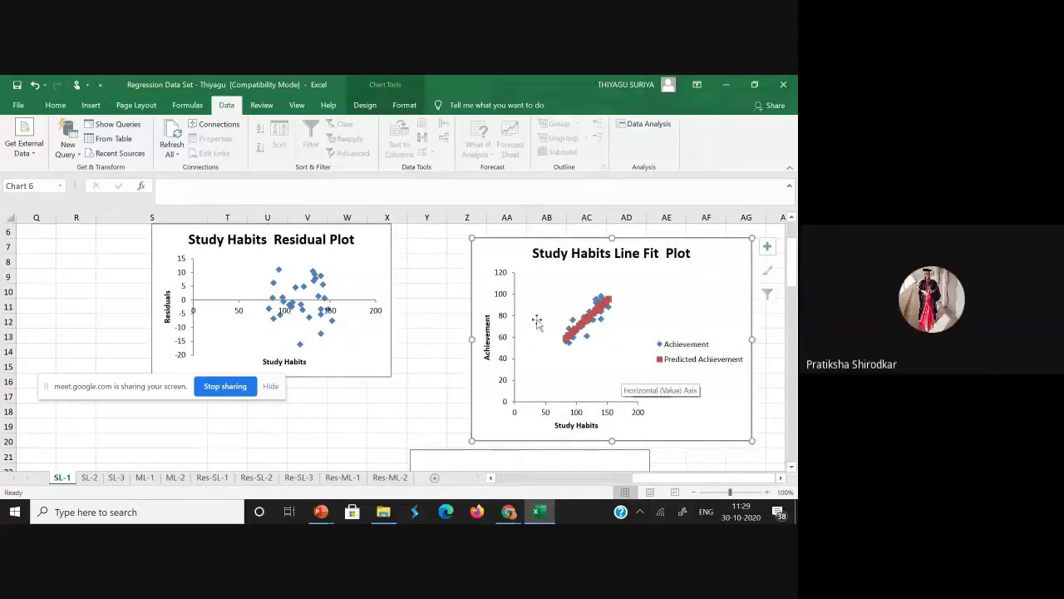
mouse_move(613, 304)
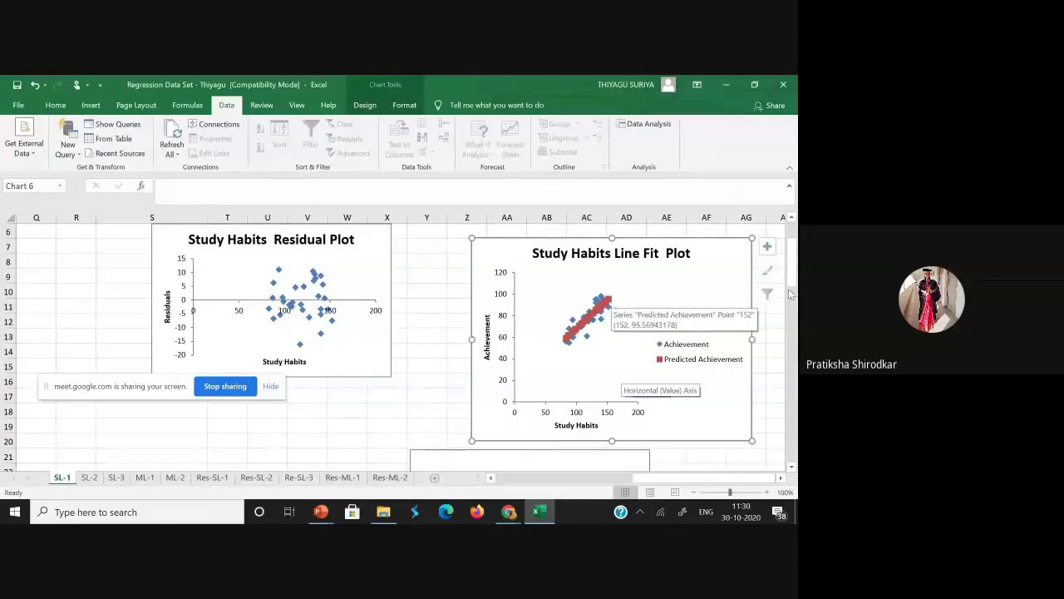
mouse_move(791, 283)
left_mouse_down()
mouse_move(792, 316)
mouse_move(793, 249)
left_mouse_up()
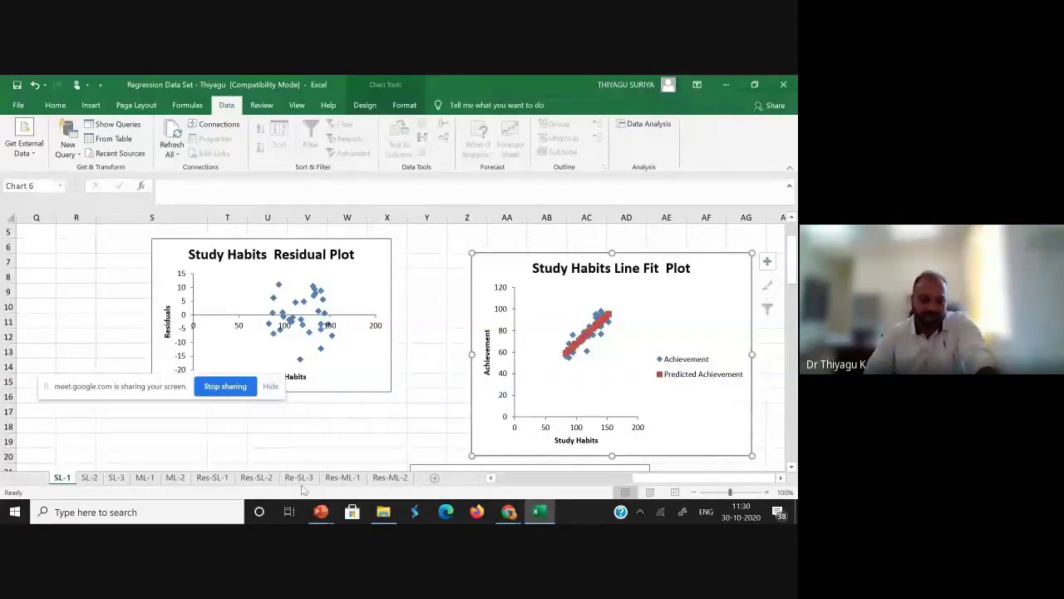
Switch to Res-SL-1 and scroll to row 1 to view its summary output and notes
left_click(211, 477)
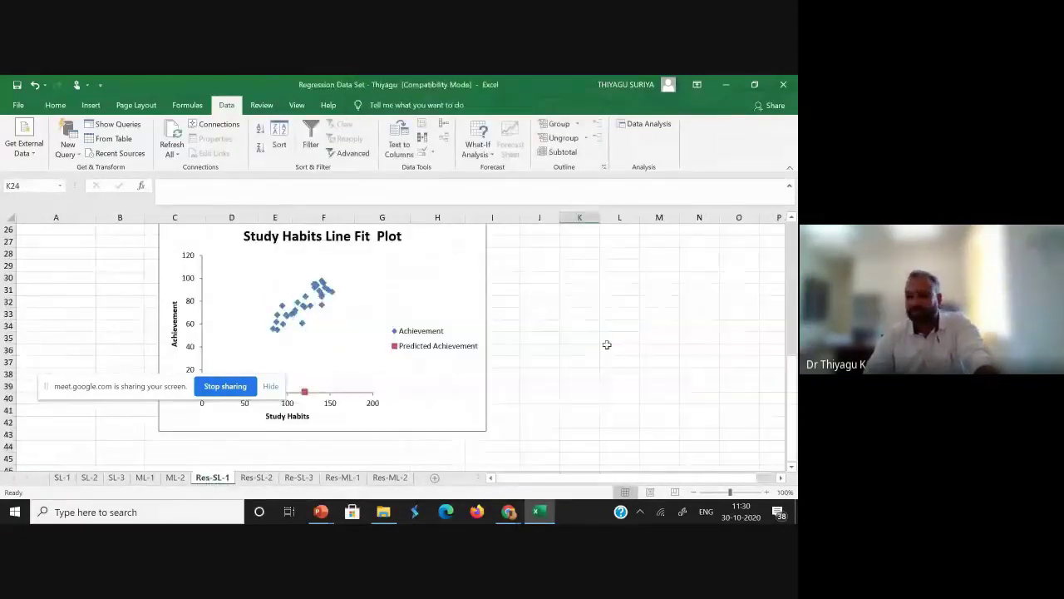
left_click_drag(792, 389, 792, 237)
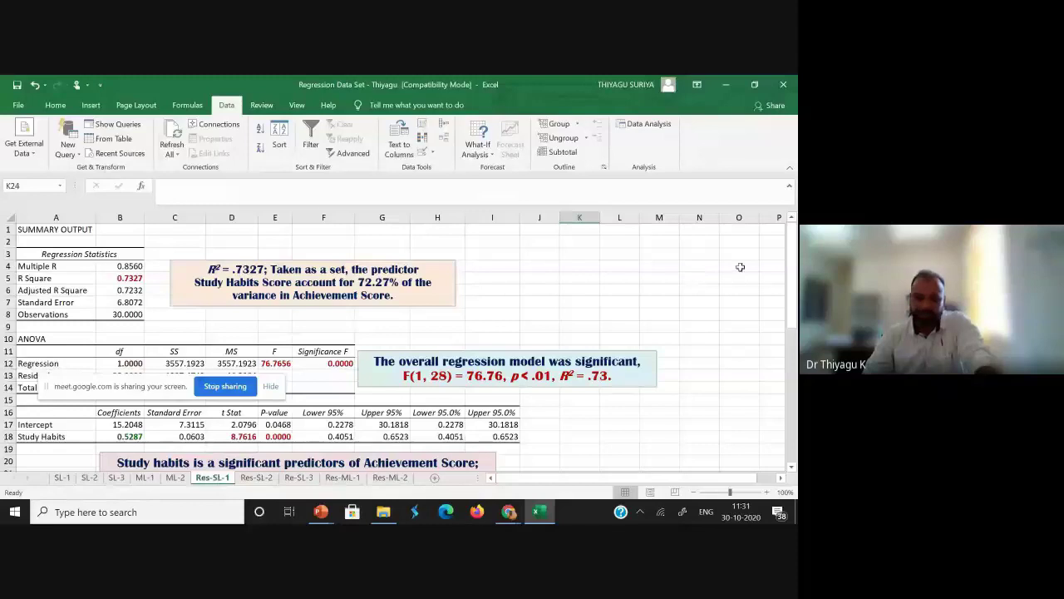
mouse_move(791, 287)
left_mouse_down()
mouse_move(788, 420)
mouse_move(795, 241)
left_mouse_up()
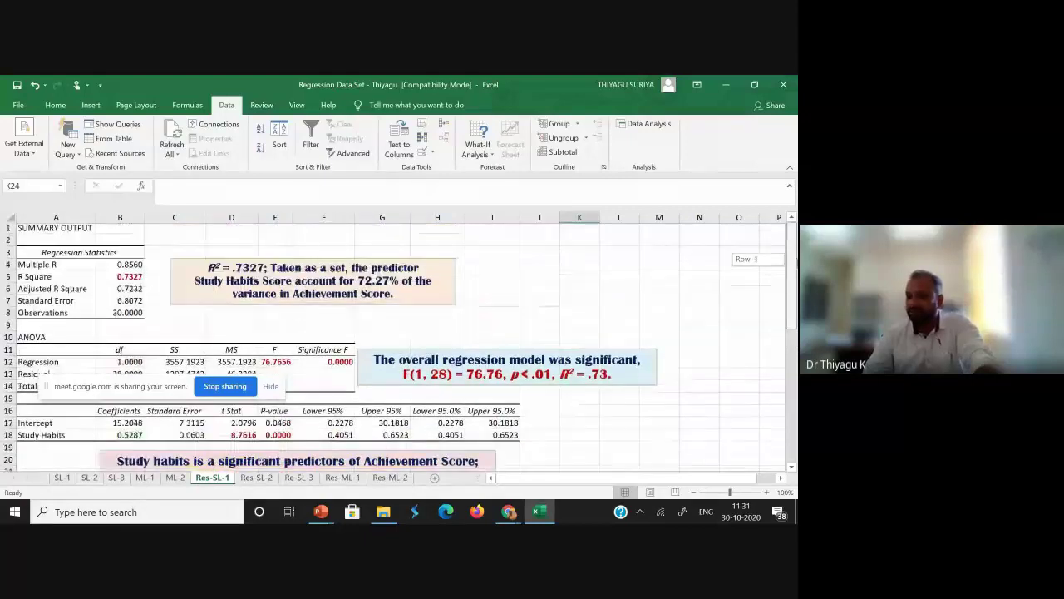
left_click(95, 263)
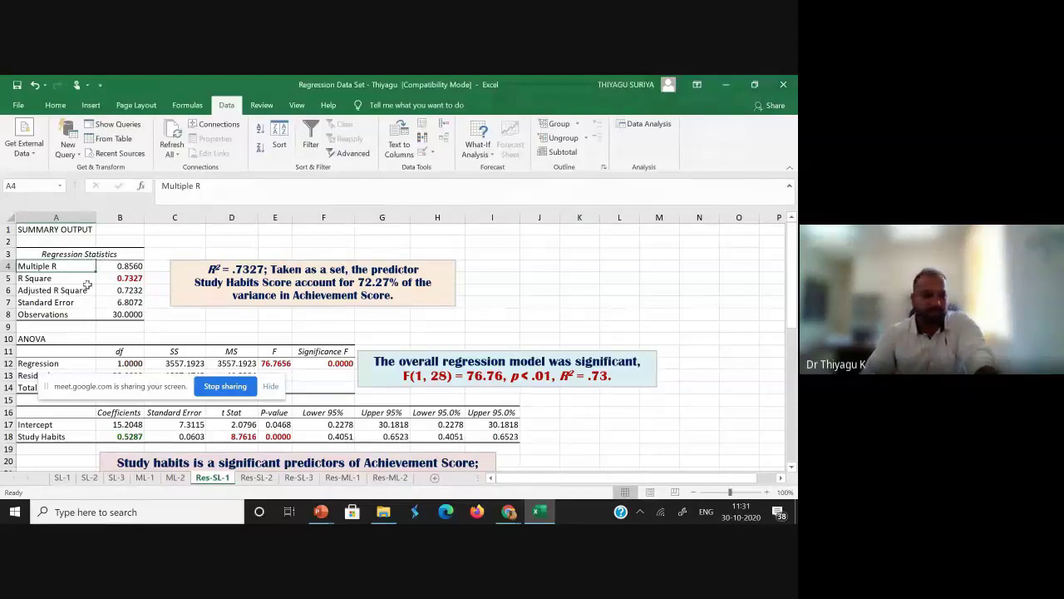
left_click(118, 280)
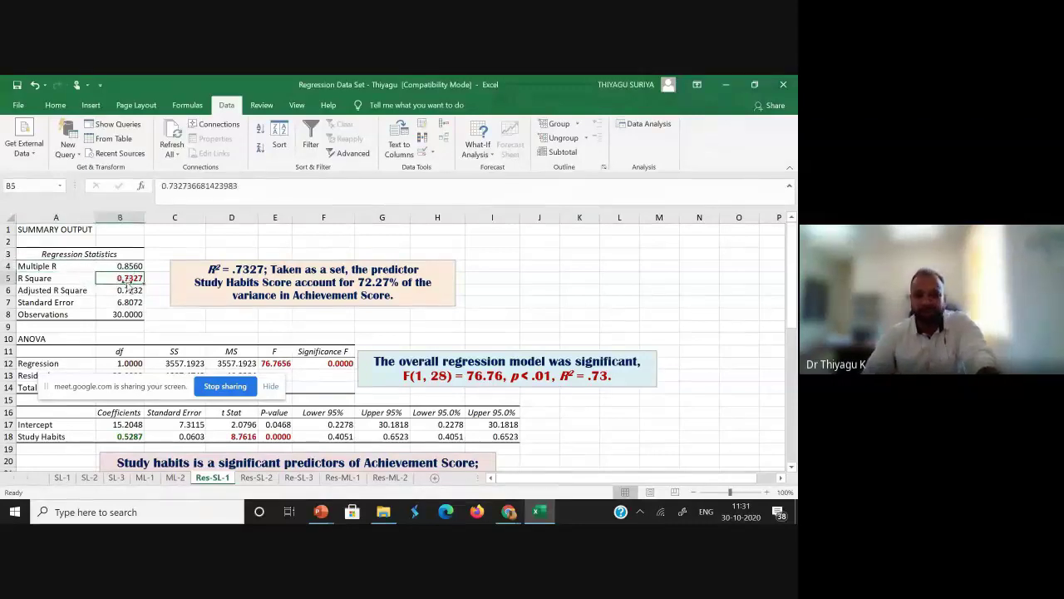
left_click_drag(209, 270, 264, 269)
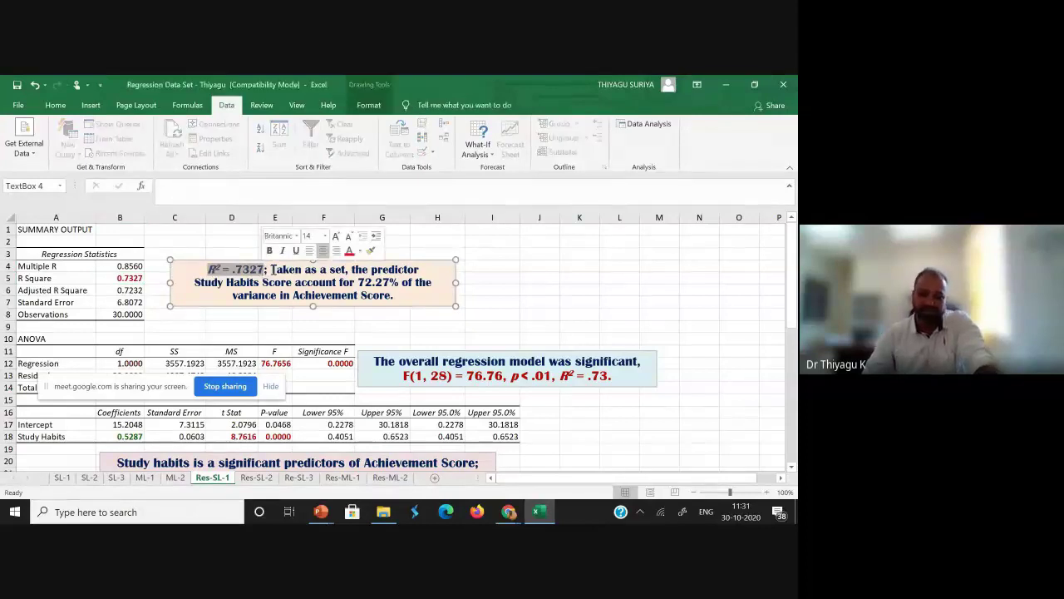
left_click_drag(272, 269, 371, 285)
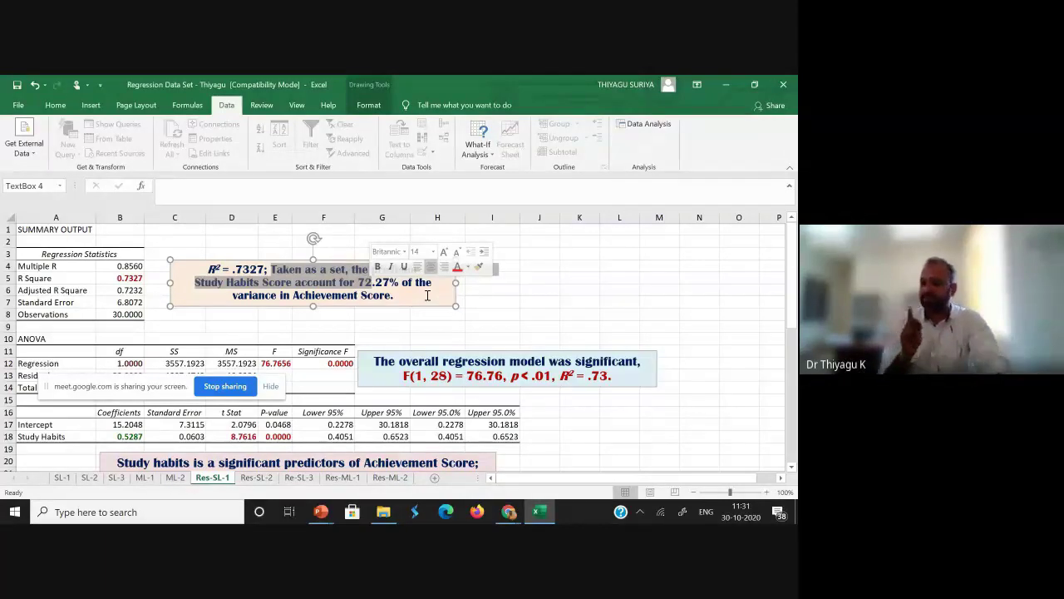
mouse_move(791, 276)
left_mouse_down()
mouse_move(794, 304)
mouse_move(794, 287)
left_mouse_up()
scroll(485, 296, "down", 1)
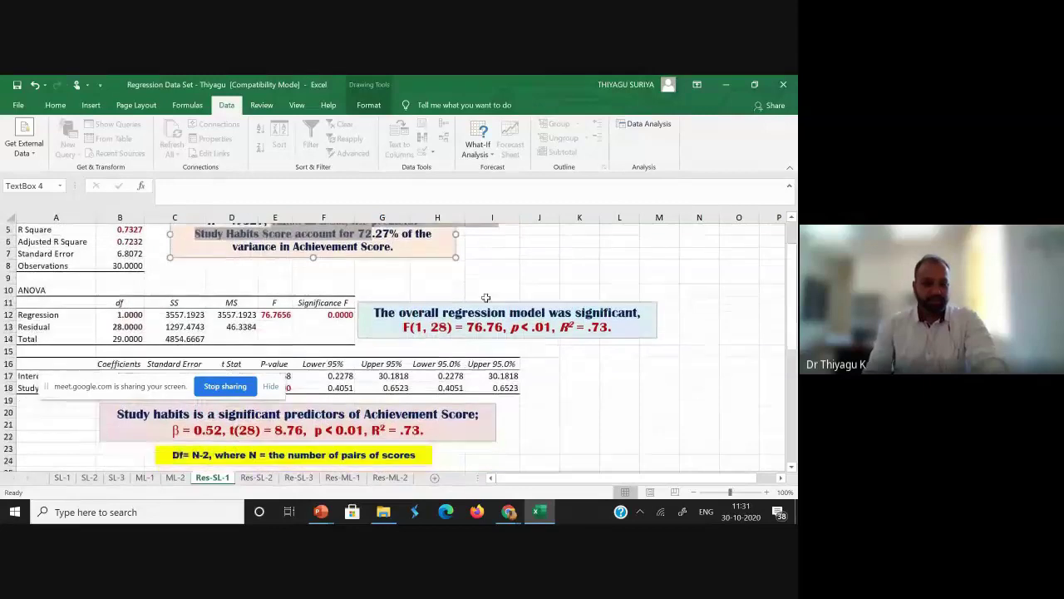
left_click(332, 316)
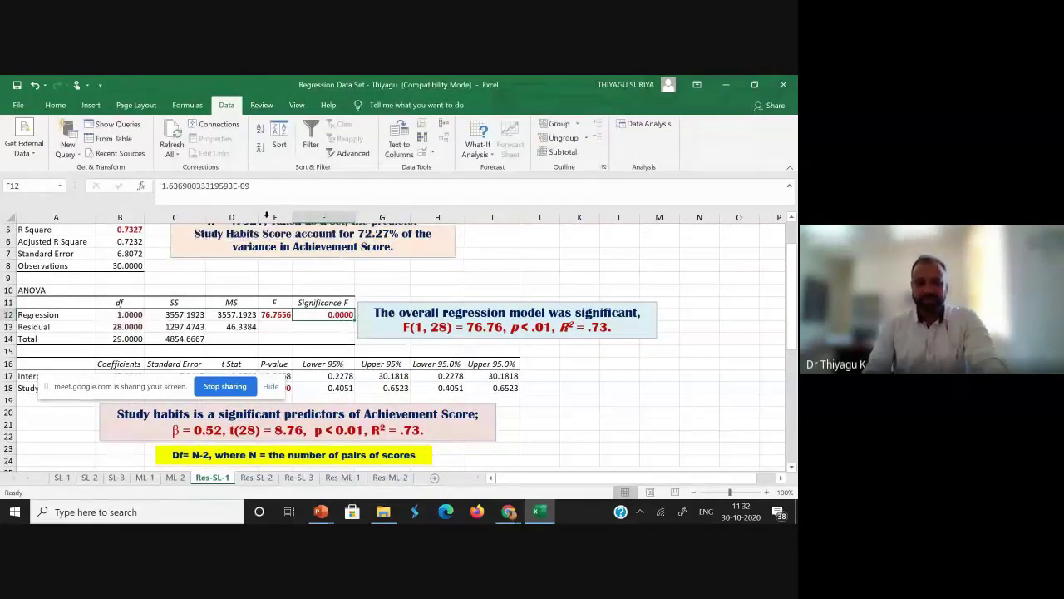
left_click_drag(251, 186, 158, 187)
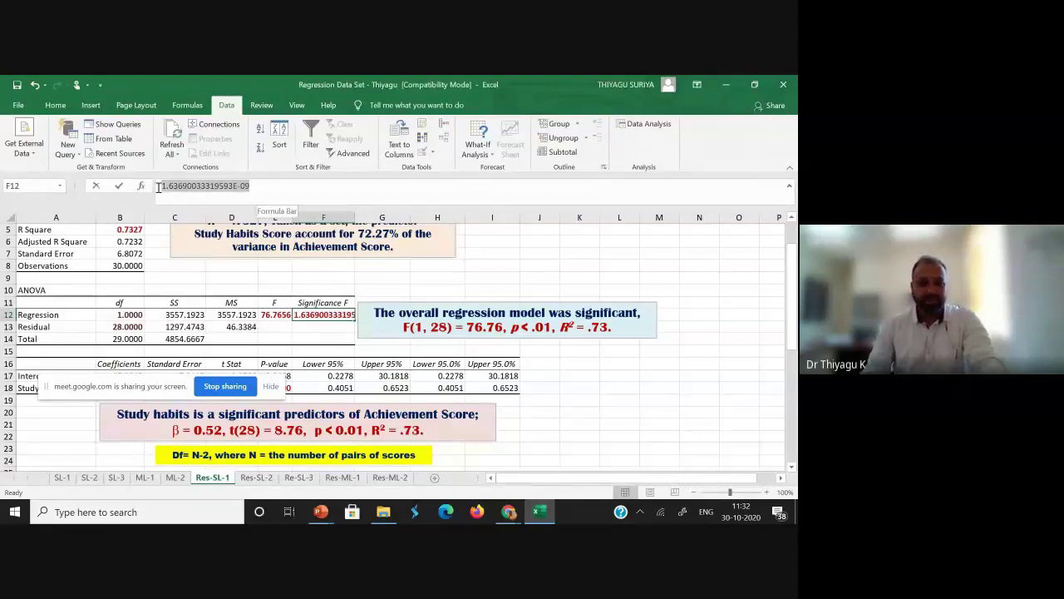
key("Escape")
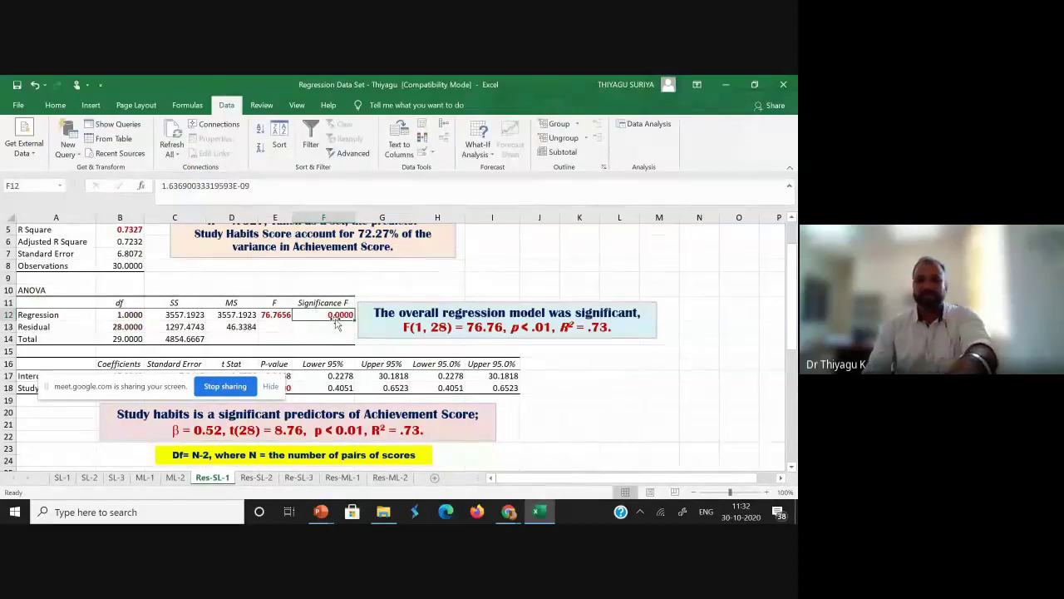
left_click(469, 305)
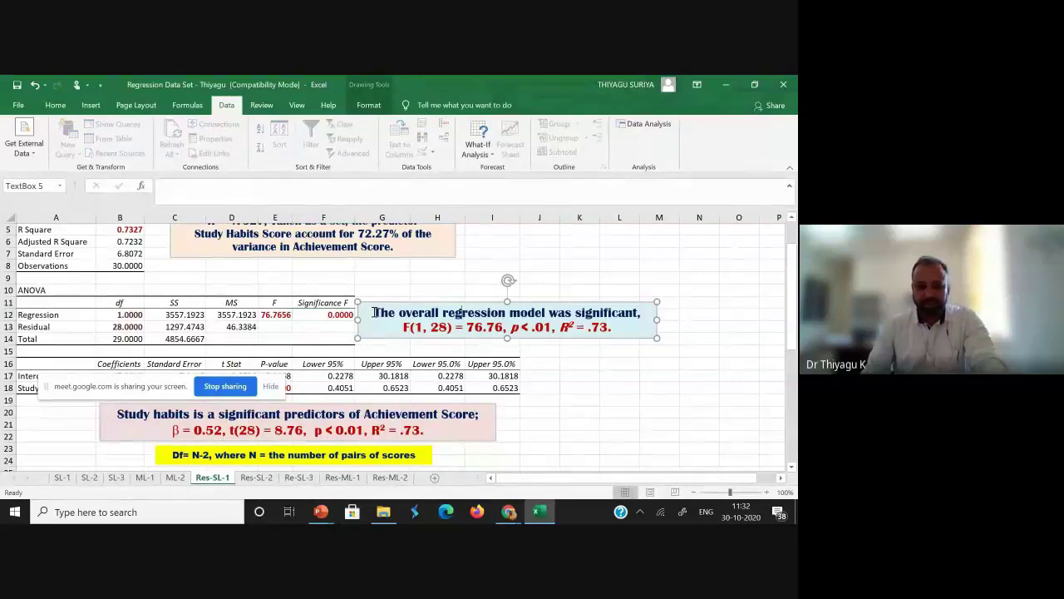
left_click_drag(375, 311, 615, 330)
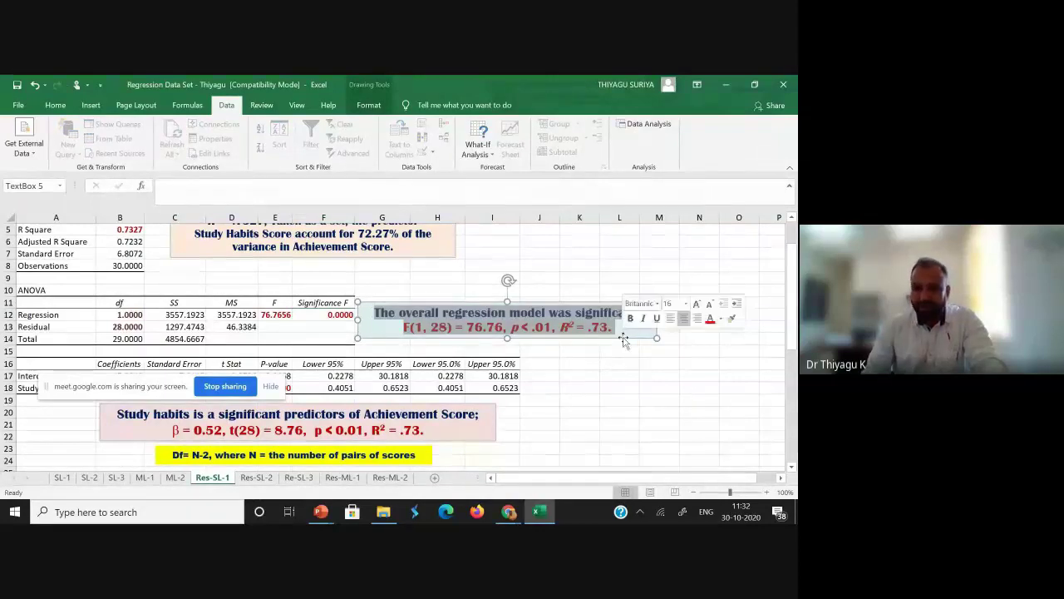
left_click_drag(616, 329, 466, 327)
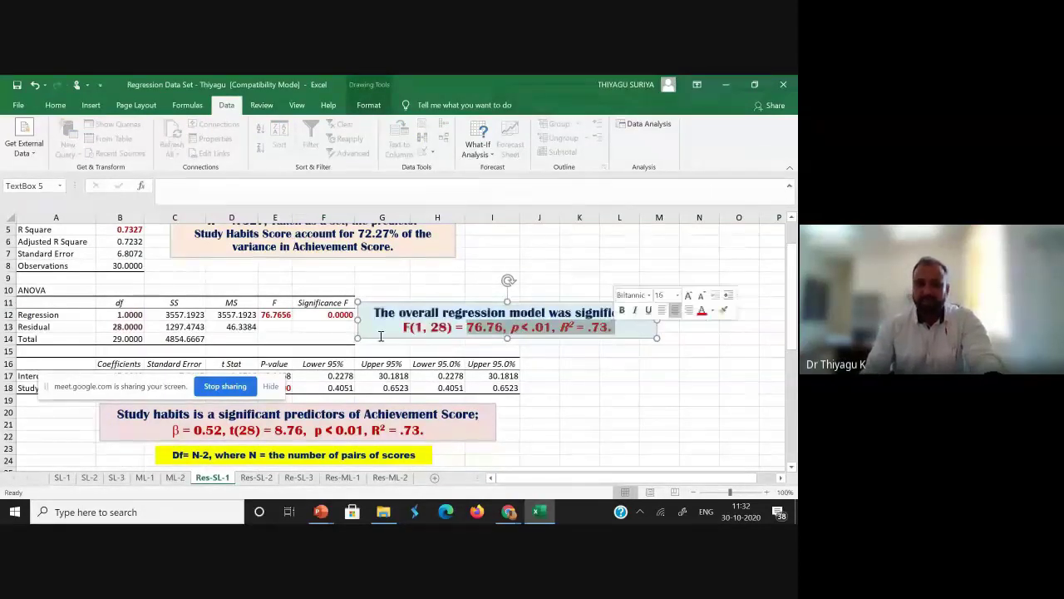
left_click_drag(380, 336, 399, 328)
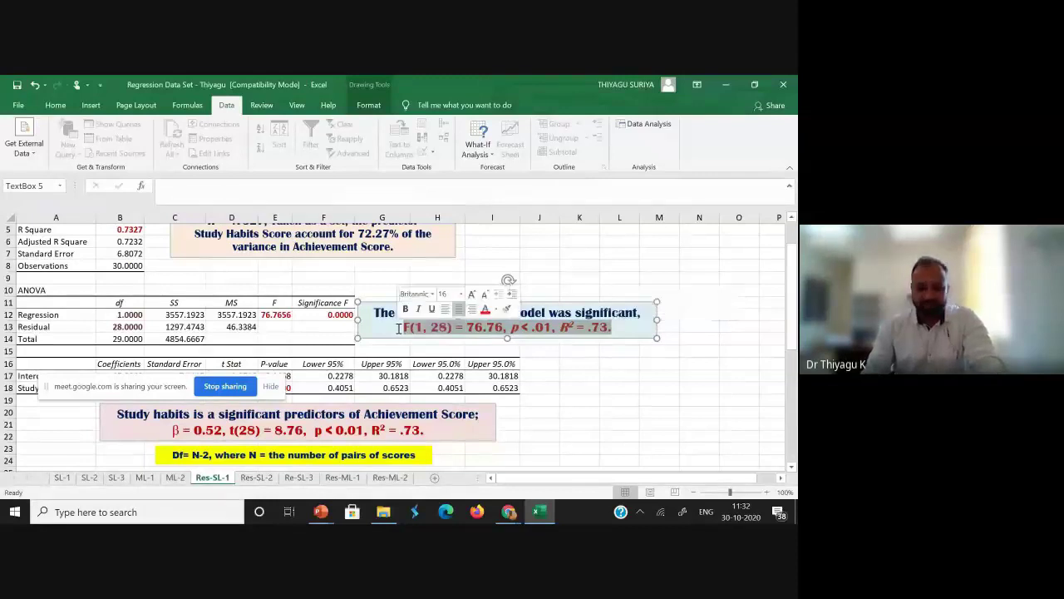
left_click(445, 327)
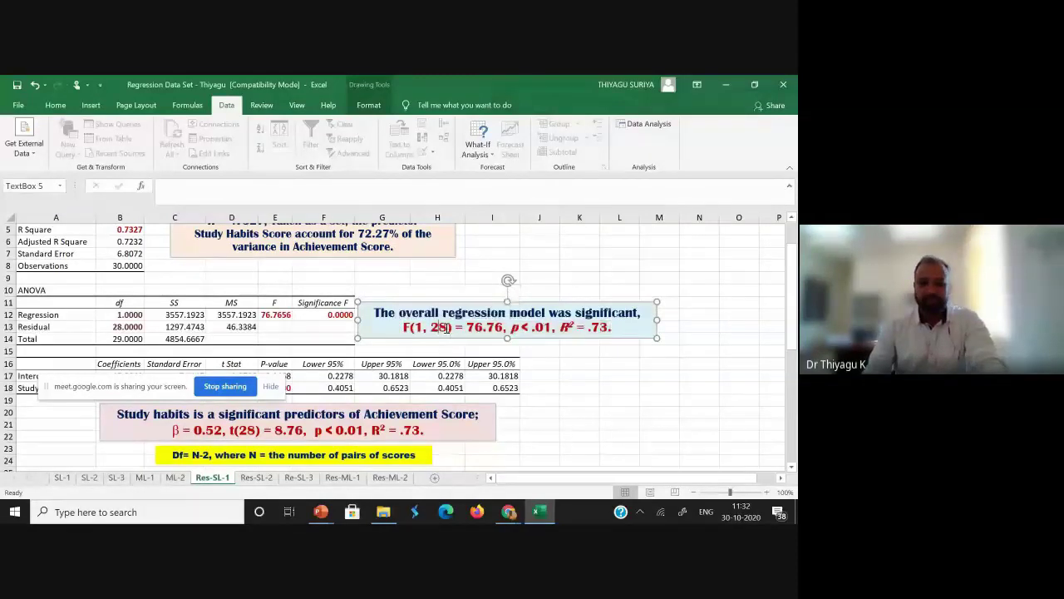
left_click_drag(445, 326, 410, 327)
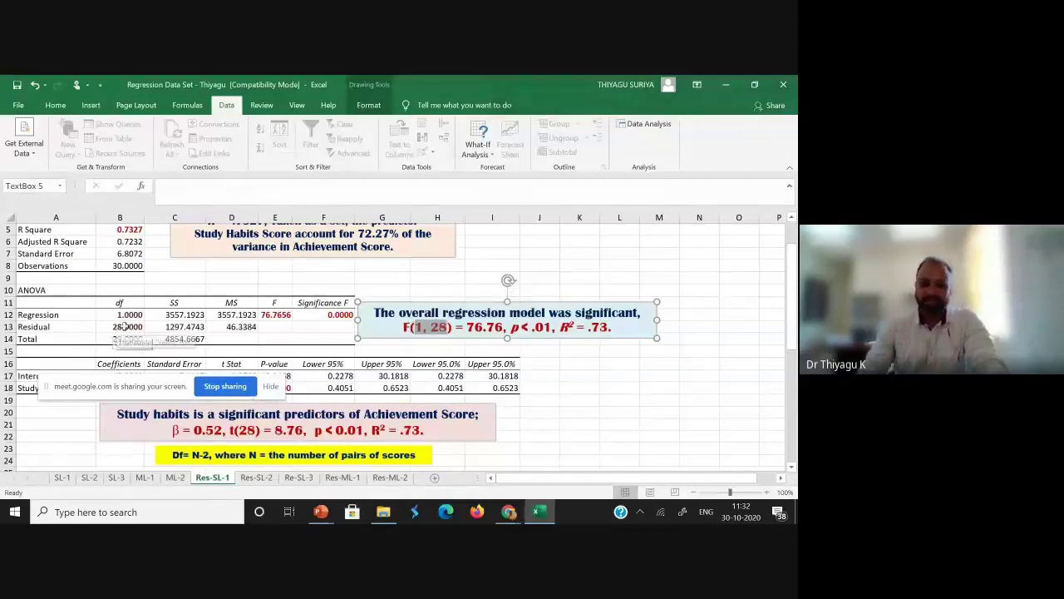
left_click(447, 327)
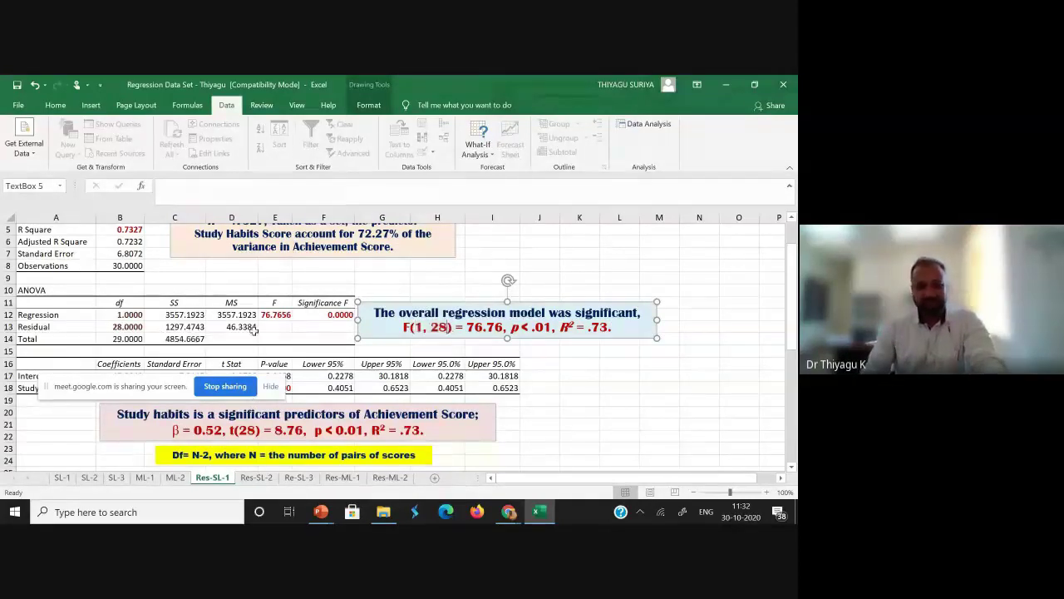
left_click(131, 329)
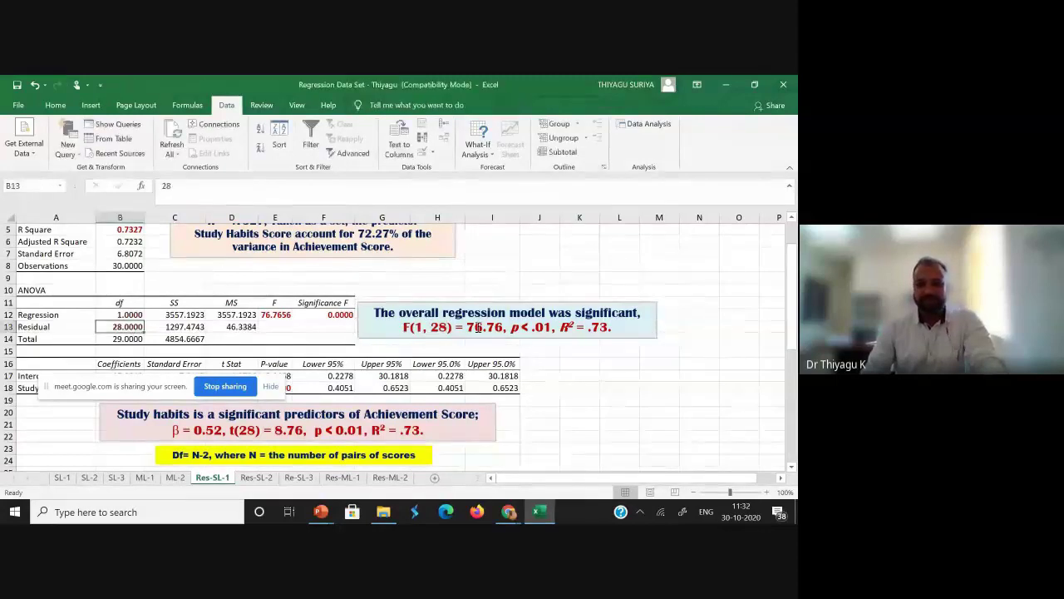
left_click(282, 316)
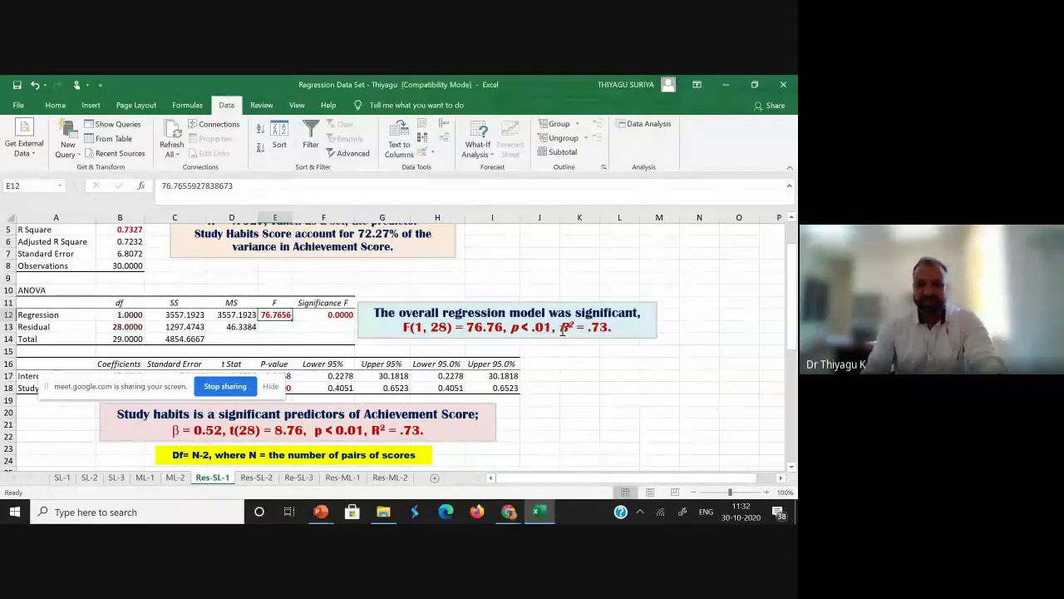
left_click_drag(613, 327, 388, 322)
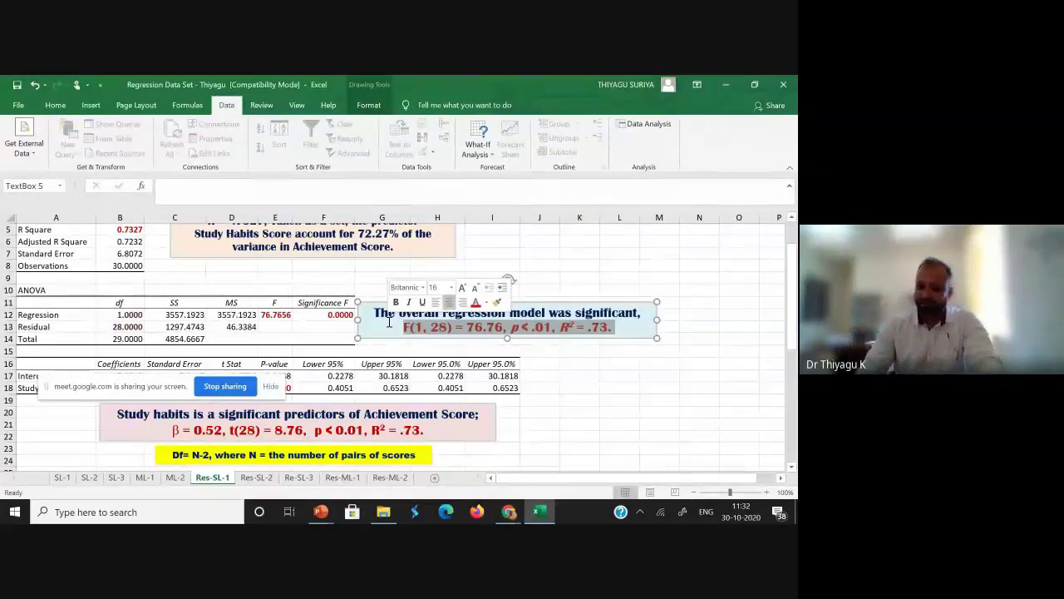
mouse_move(784, 347)
left_mouse_down()
mouse_move(779, 391)
mouse_move(776, 363)
left_mouse_up()
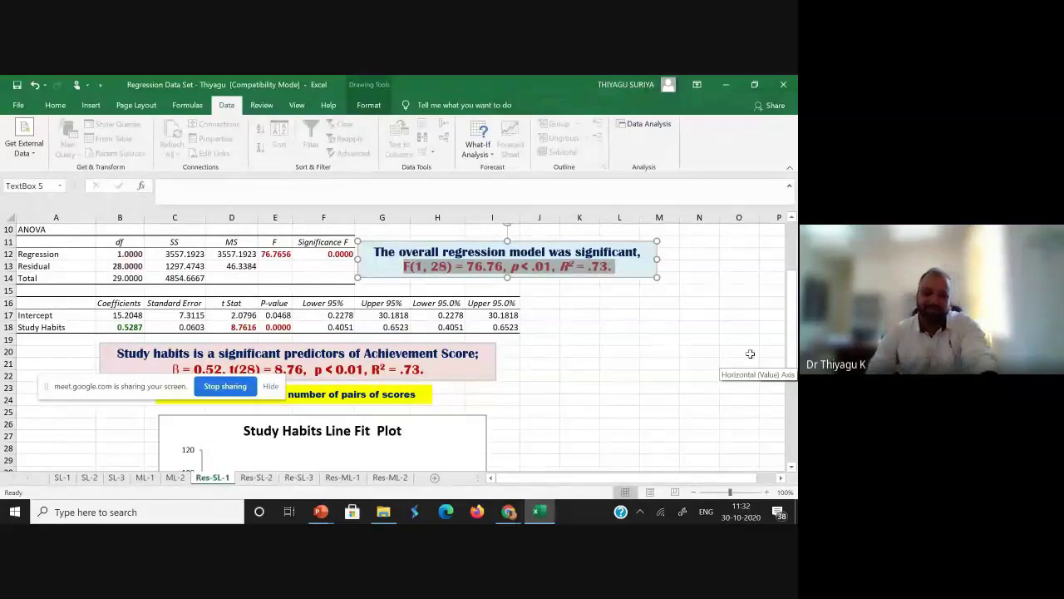
left_click_drag(402, 266, 620, 267)
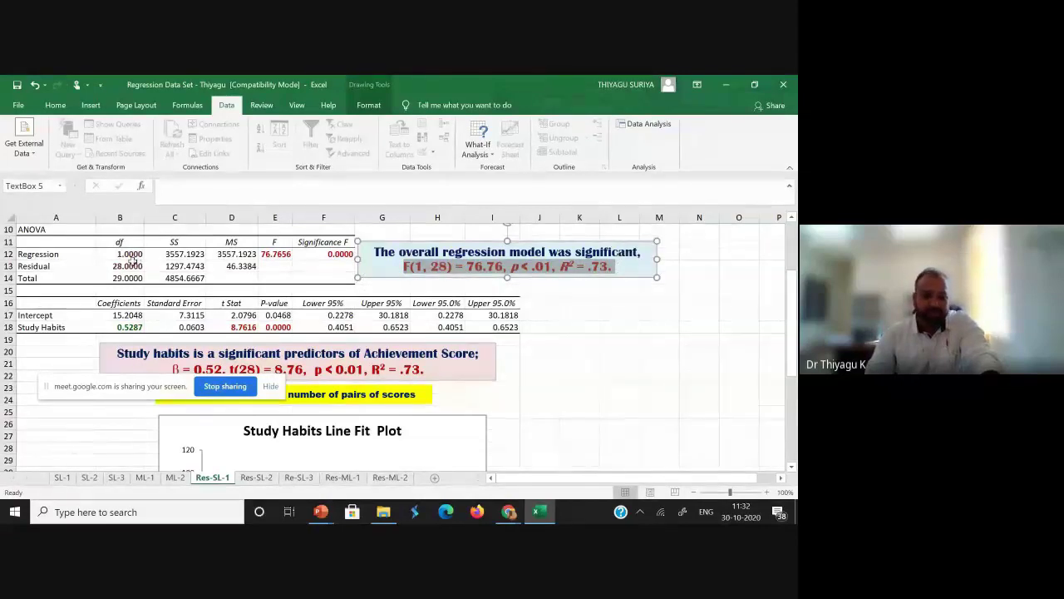
left_click(116, 254)
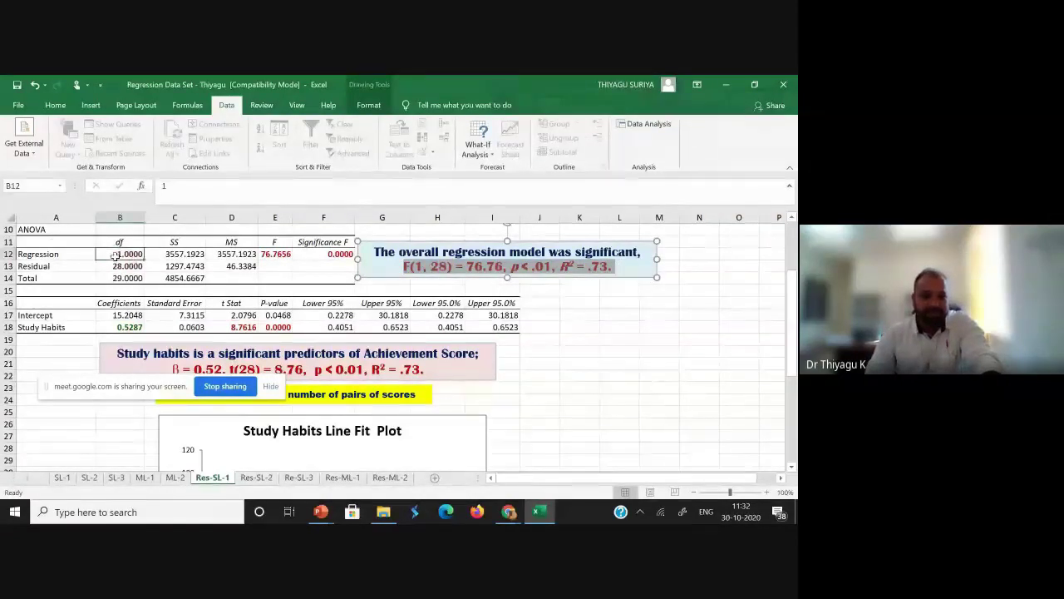
left_click(407, 266)
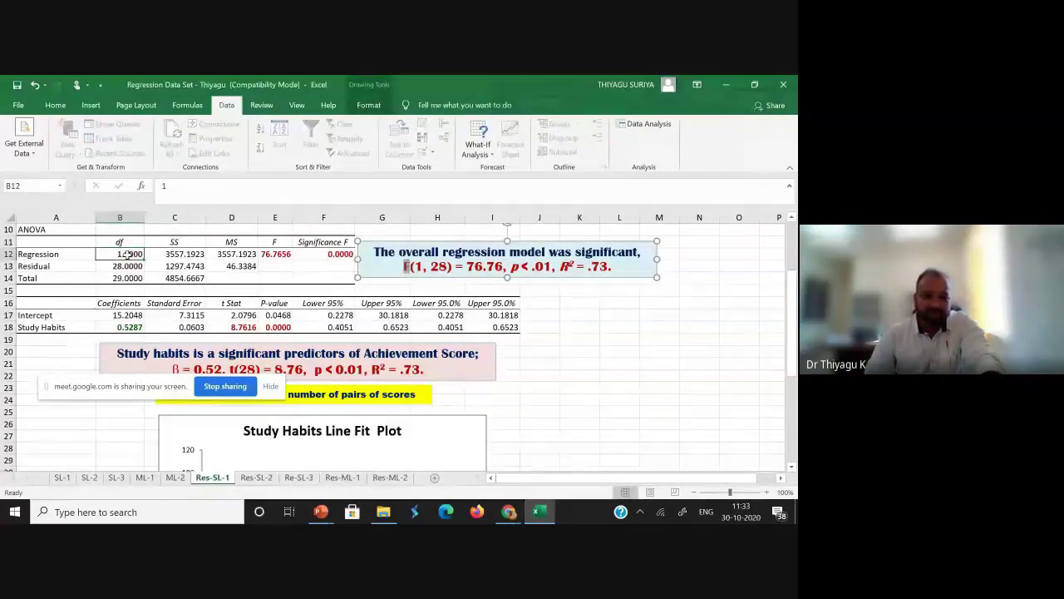
left_click(129, 254)
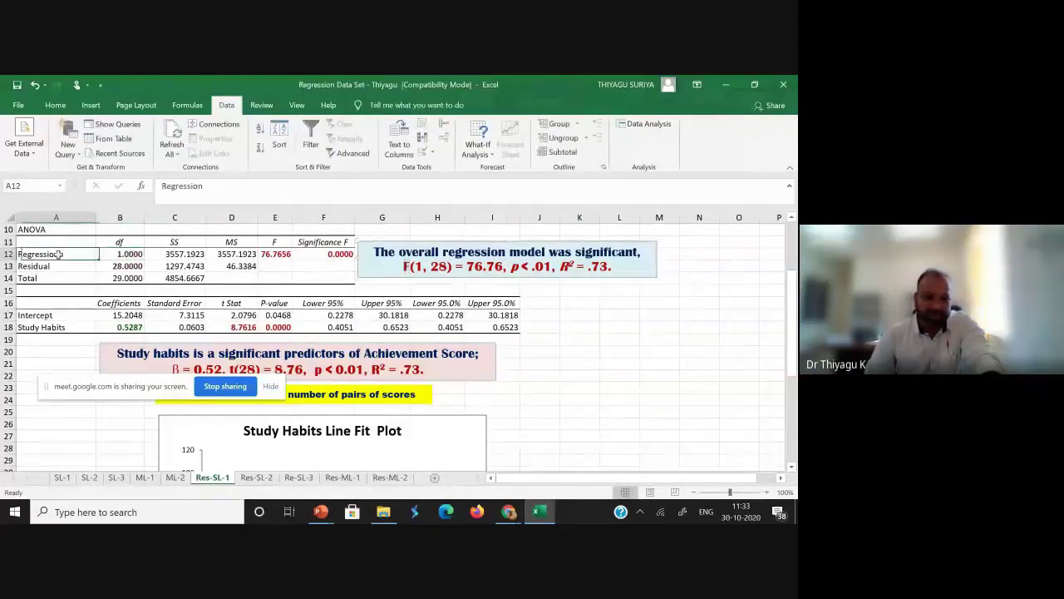
double_click(441, 266)
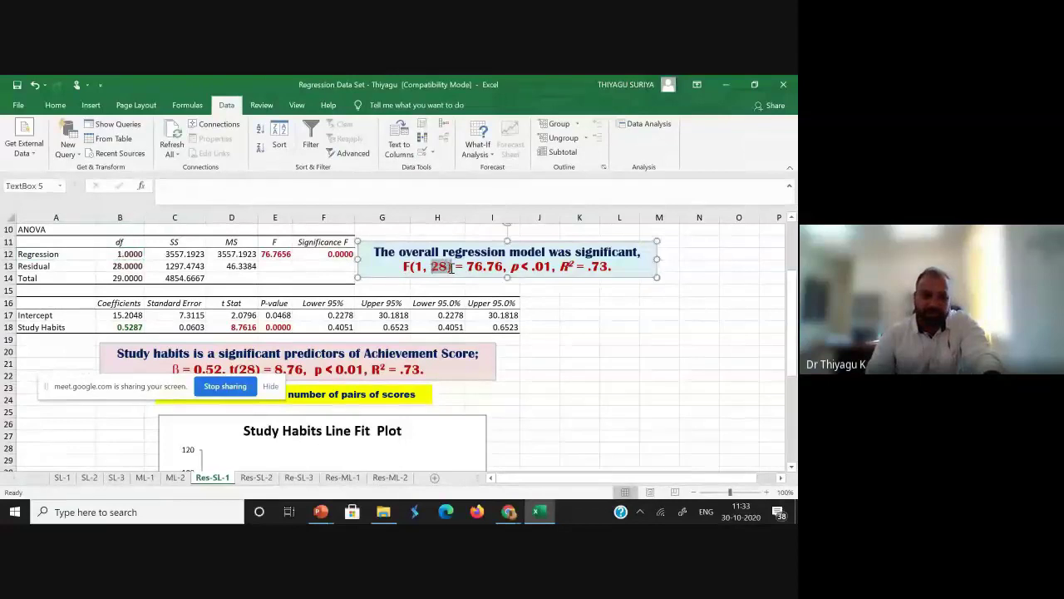
left_click(126, 266)
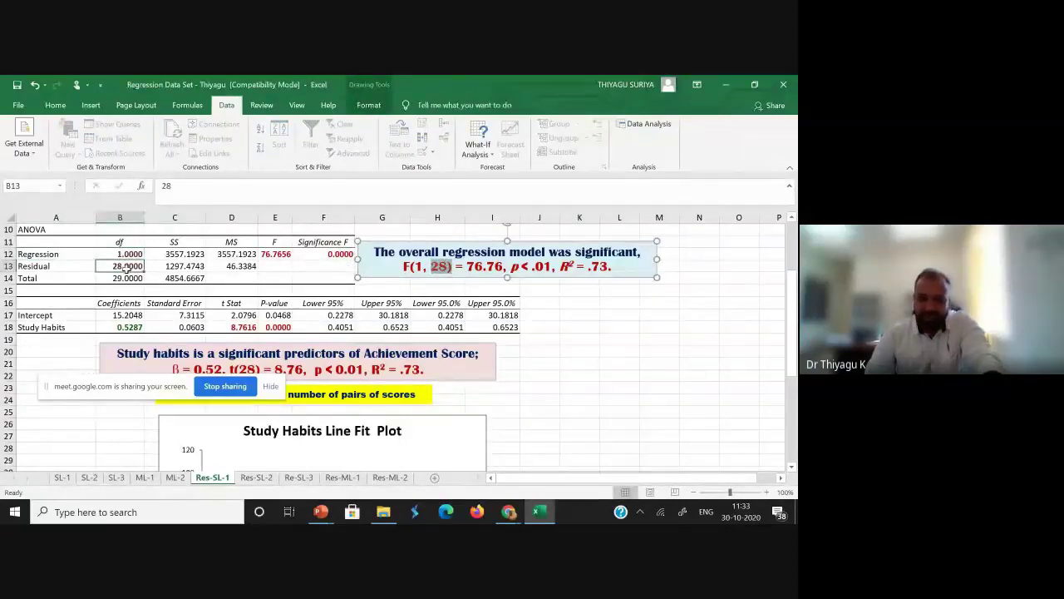
double_click(468, 266)
left_click(280, 255)
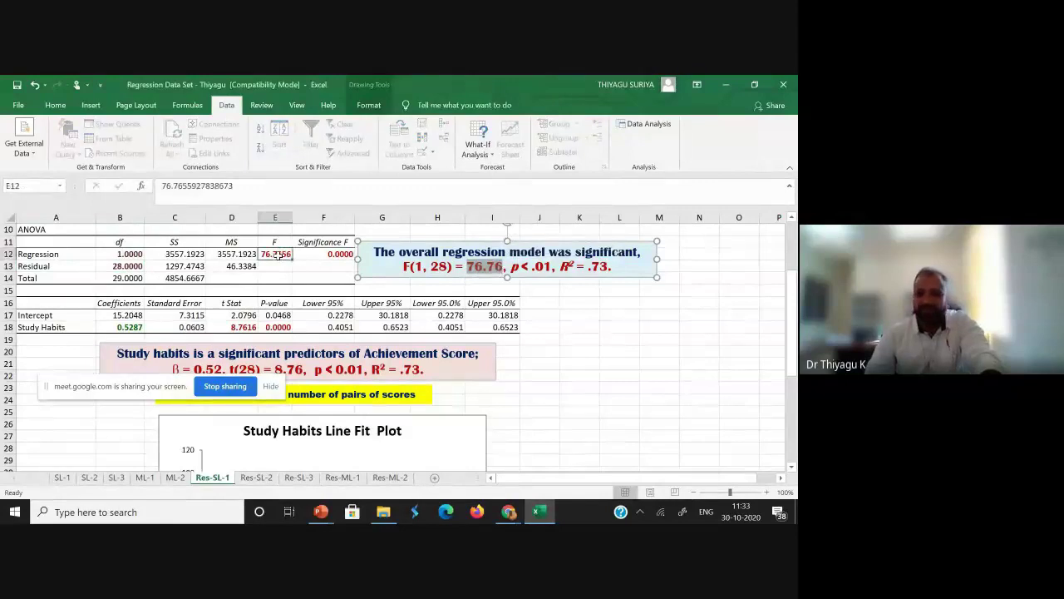
left_click_drag(511, 266, 551, 266)
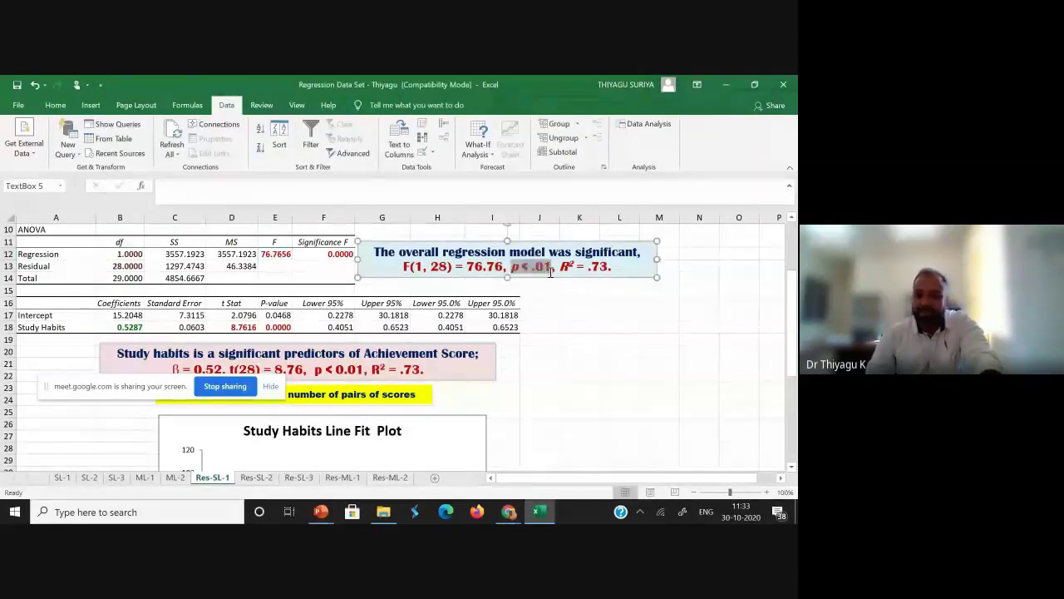
left_click(334, 256)
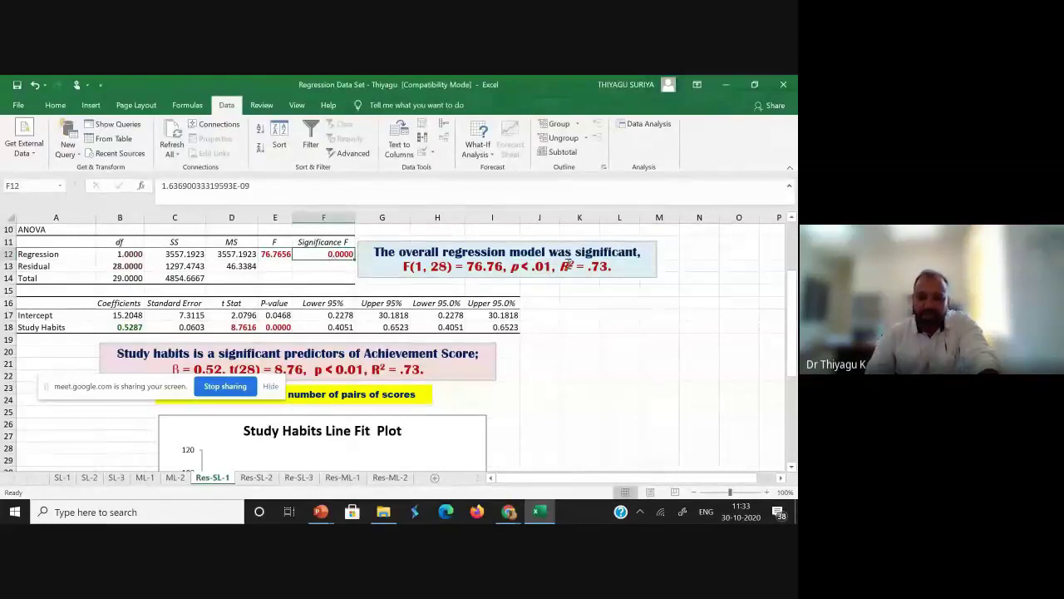
left_click_drag(613, 266, 554, 268)
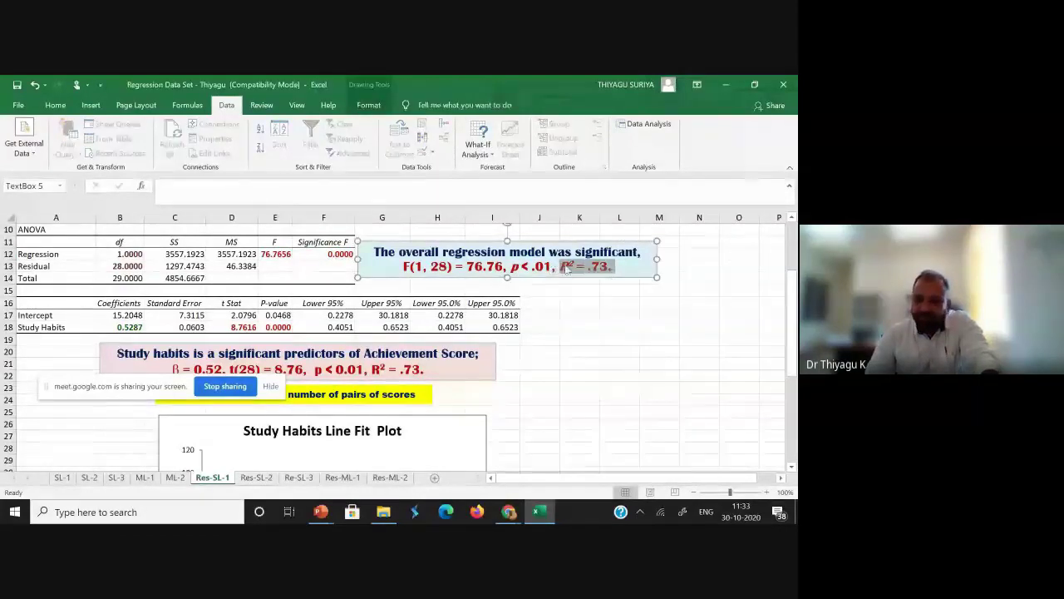
left_click(613, 267)
left_click_drag(613, 267, 559, 267)
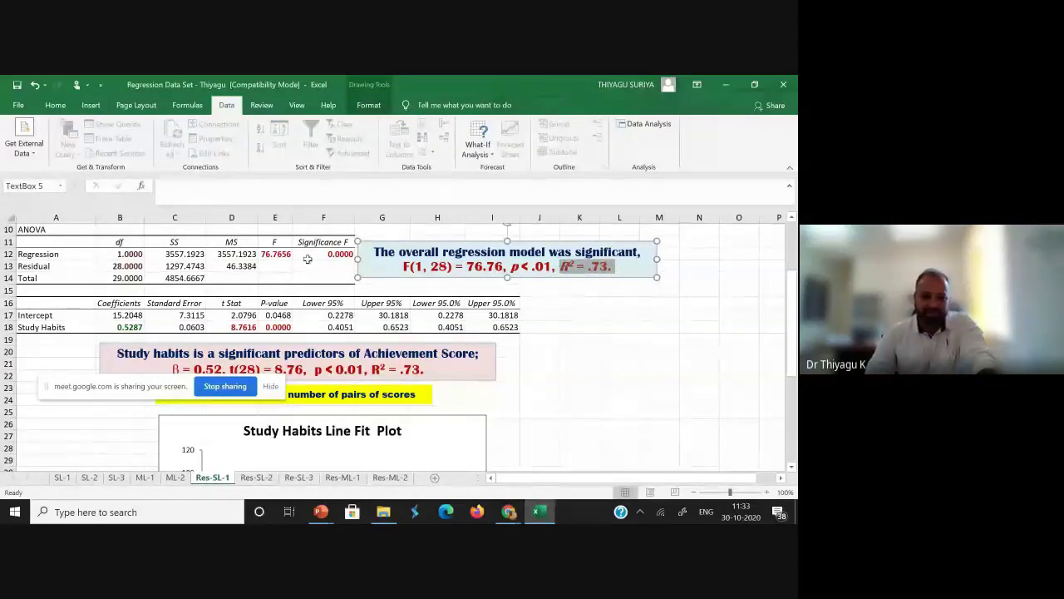
left_click_drag(794, 311, 793, 268)
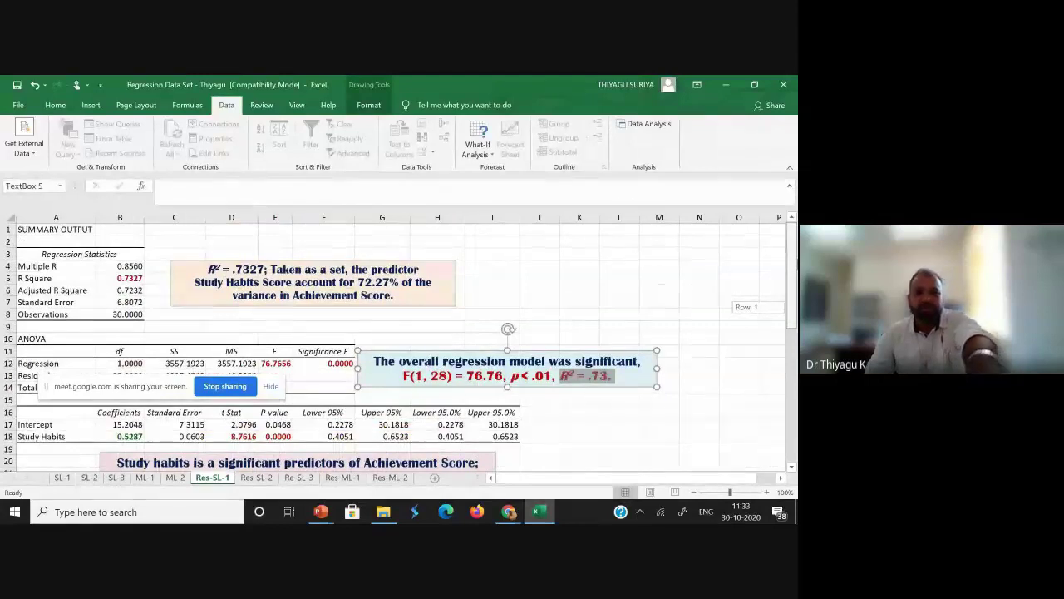
Correct the R² note's explained variance from 72.27% to 73.27%
left_click(396, 295)
key("BackSpace")
type("3")
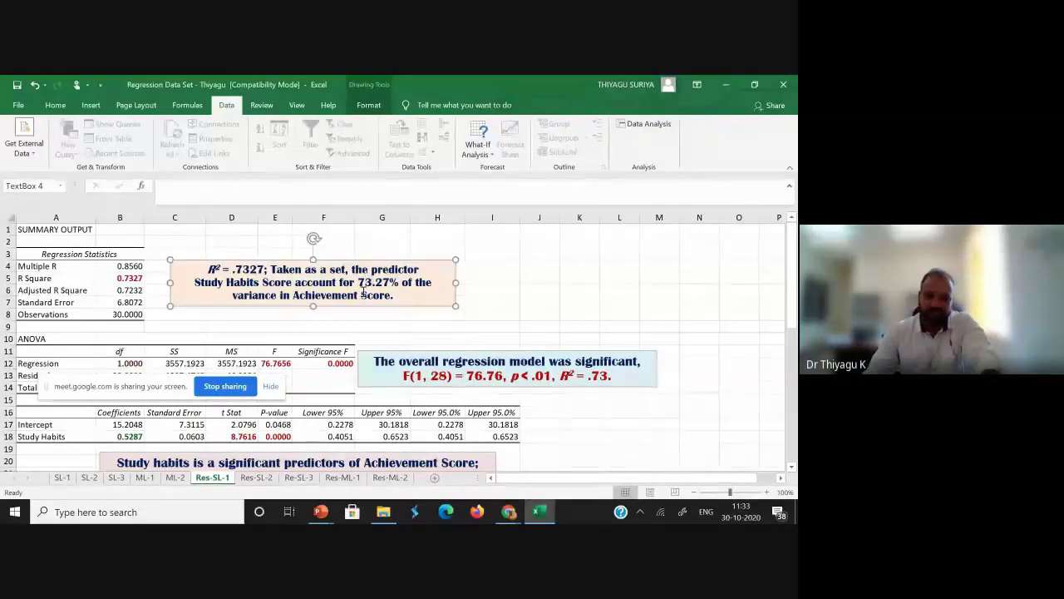
mouse_move(359, 283)
left_mouse_down()
mouse_move(379, 291)
mouse_move(230, 282)
mouse_move(228, 267)
left_mouse_up()
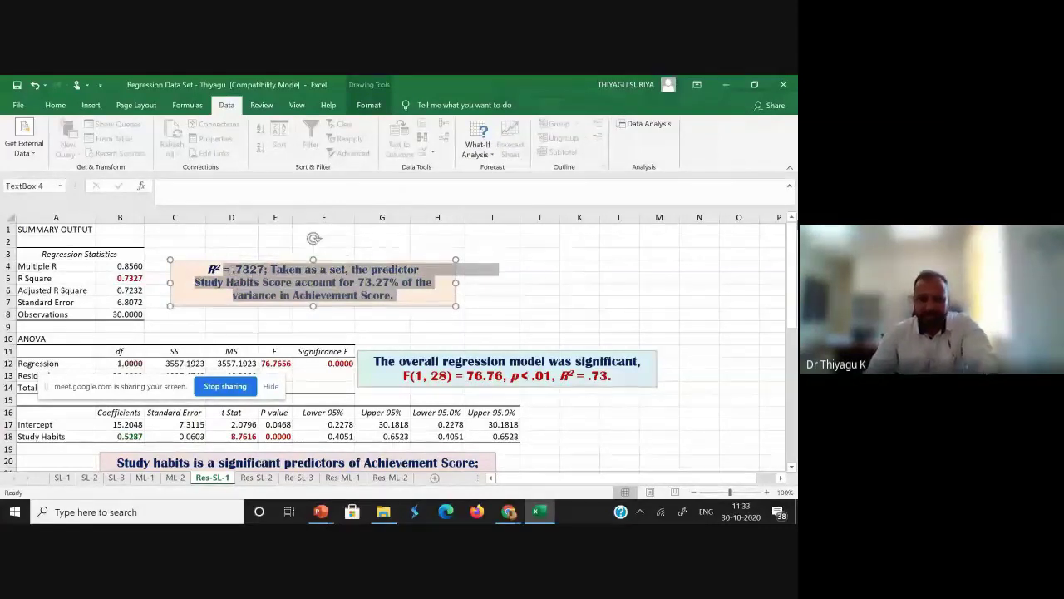
scroll(796, 258, "down", 1)
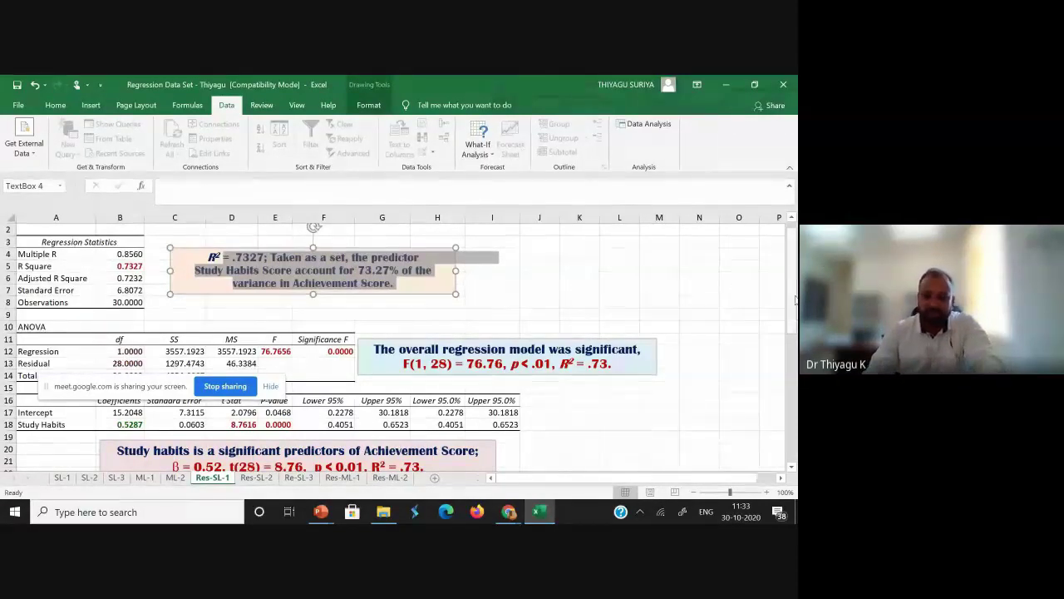
scroll(169, 317, "down", 3)
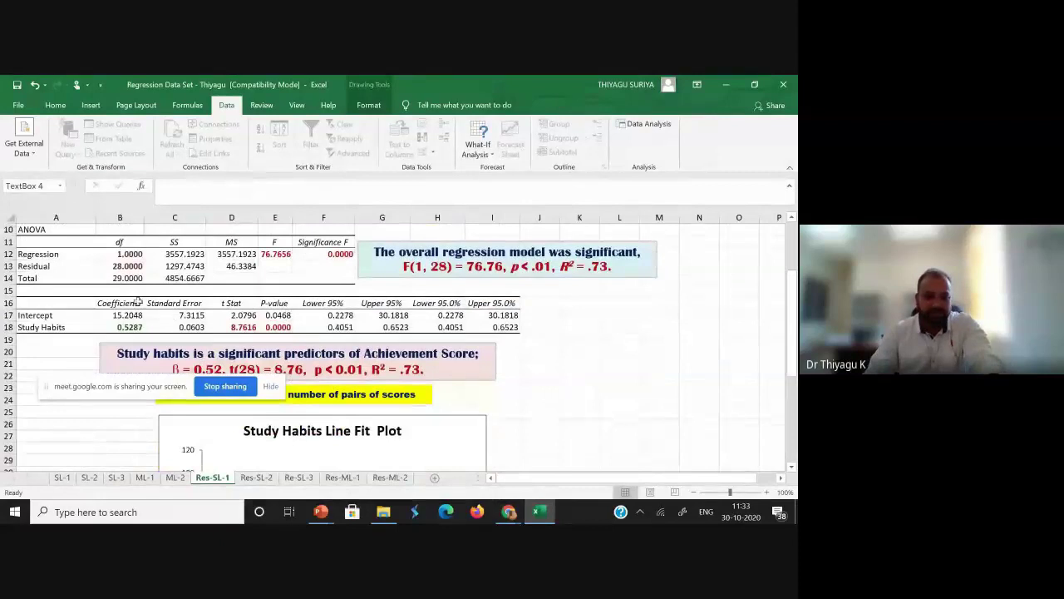
left_click_drag(24, 316, 505, 333)
left_click_drag(118, 354, 476, 353)
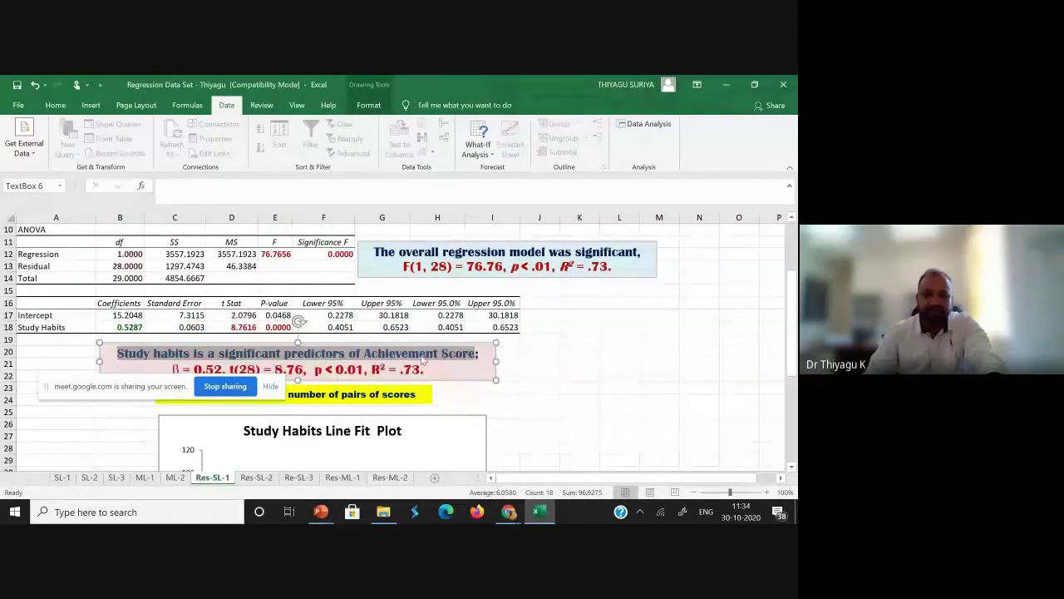
left_click(476, 355)
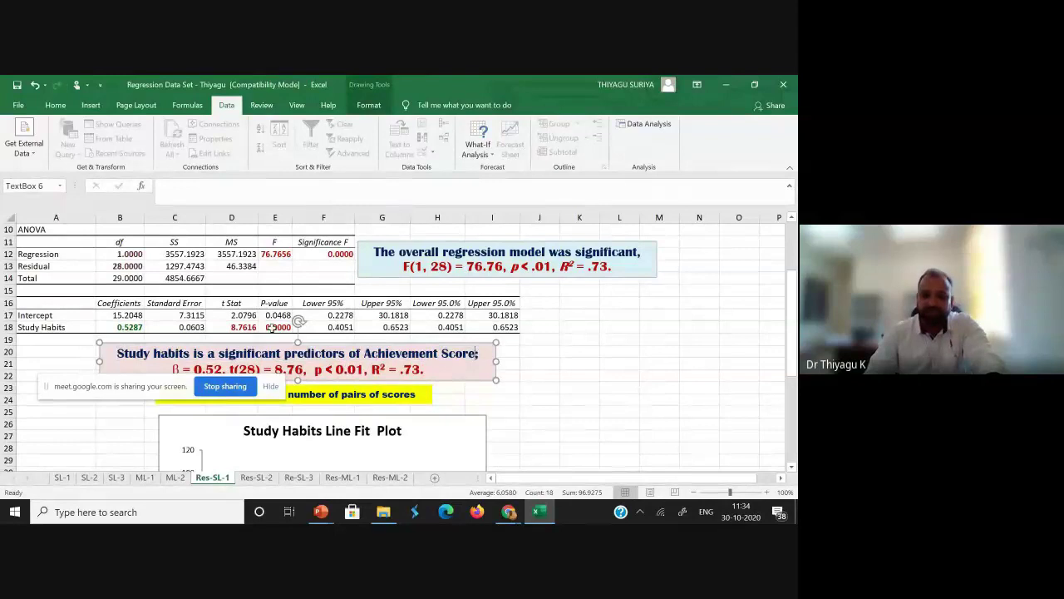
left_click(271, 327)
left_click_drag(794, 331, 794, 351)
left_click_drag(173, 333, 223, 334)
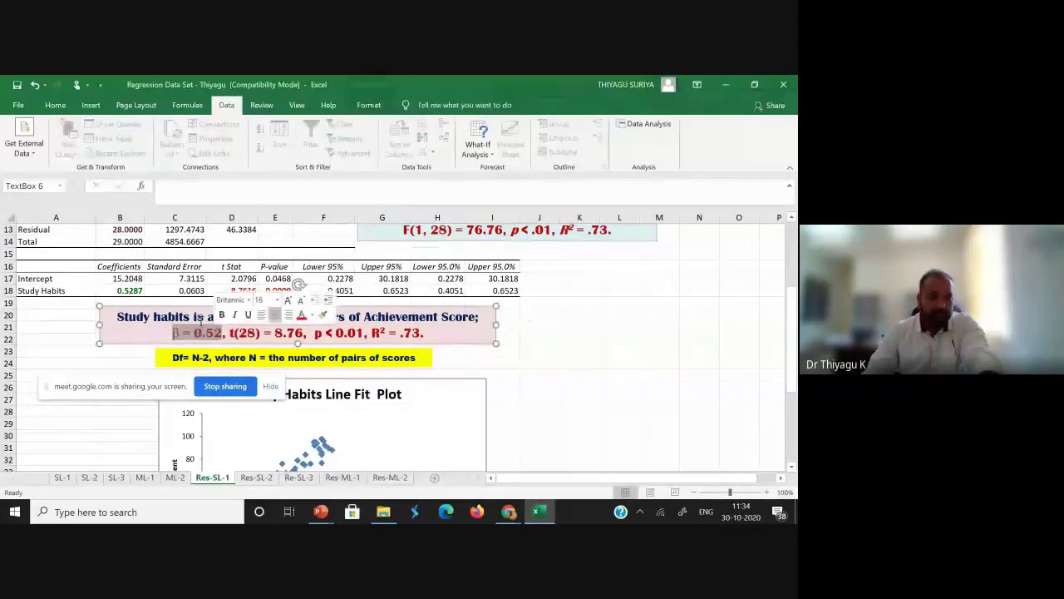
left_click(114, 281)
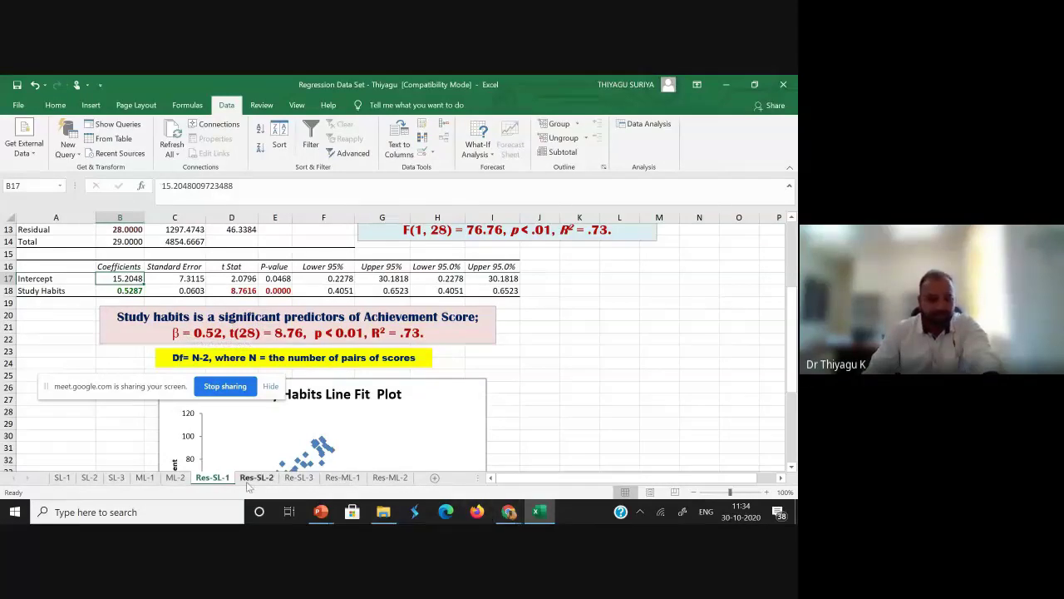
Switch to the SL-1 sheet and scroll back to its regression output
left_click(66, 480)
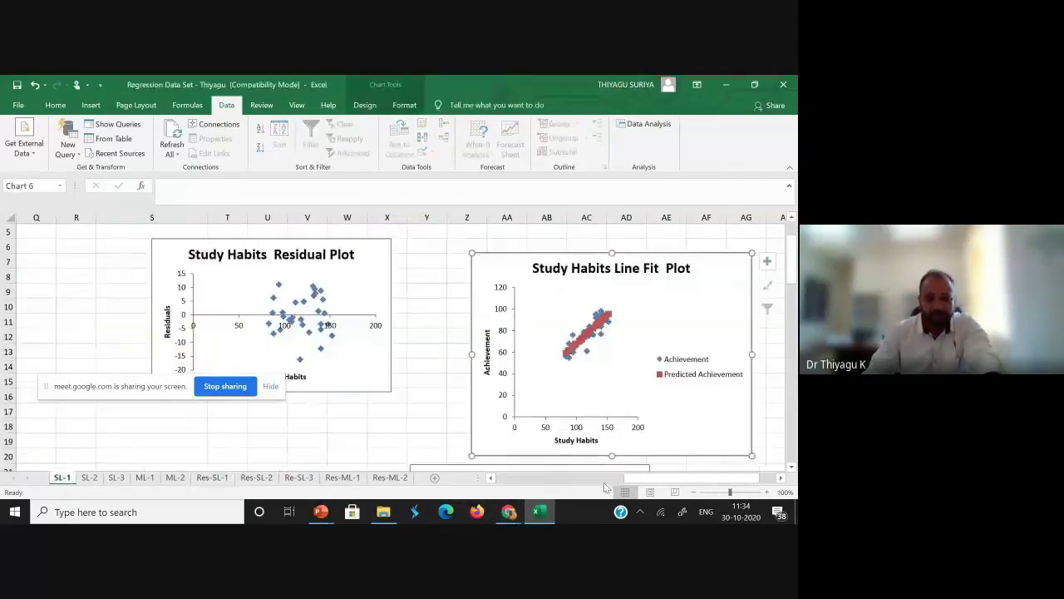
scroll(477, 485, "left", 1)
scroll(476, 484, "left", 5)
left_click_drag(793, 261, 787, 344)
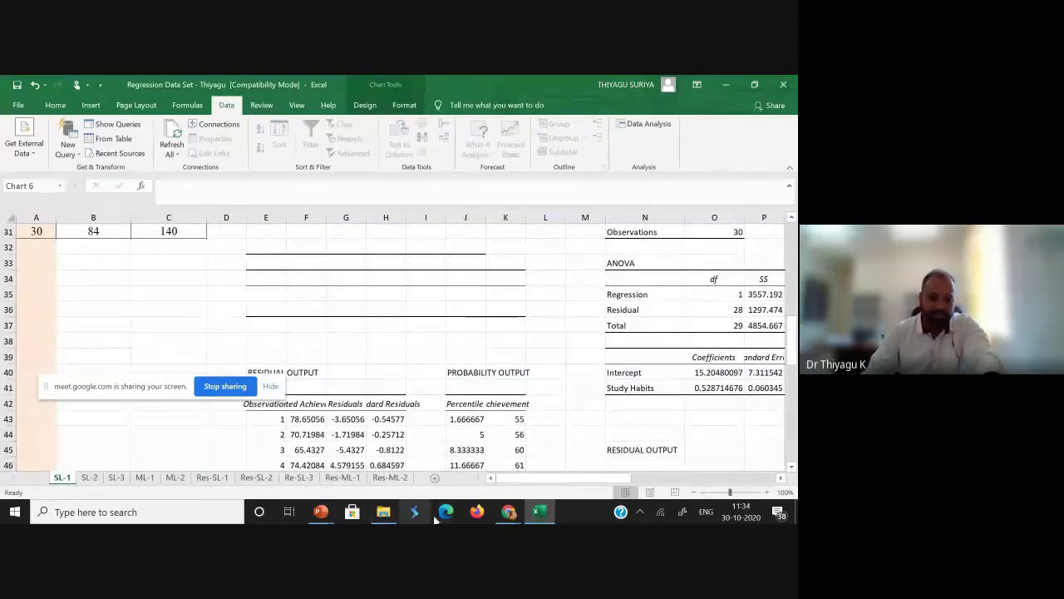
Bring the Google Meet window forward, then return to Excel's Res-SL-1 results
left_click(506, 516)
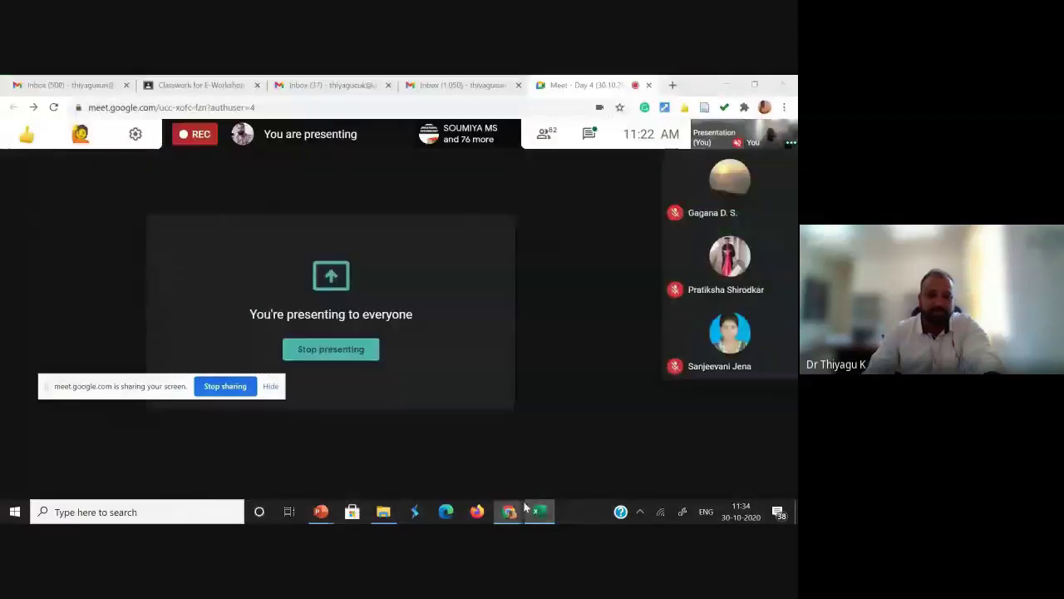
left_click(507, 514)
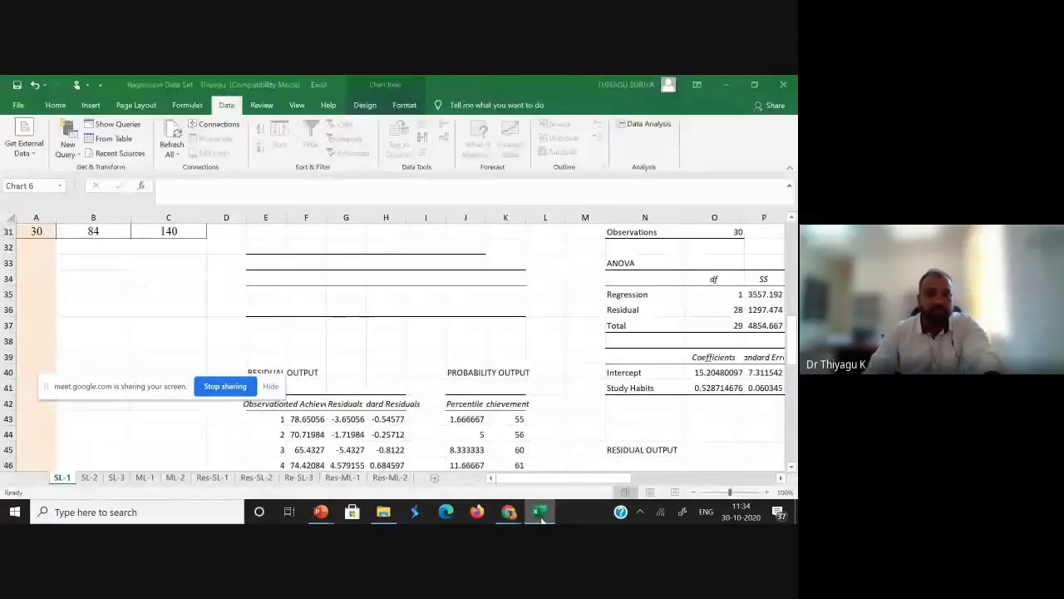
left_click(509, 514)
mouse_move(510, 515)
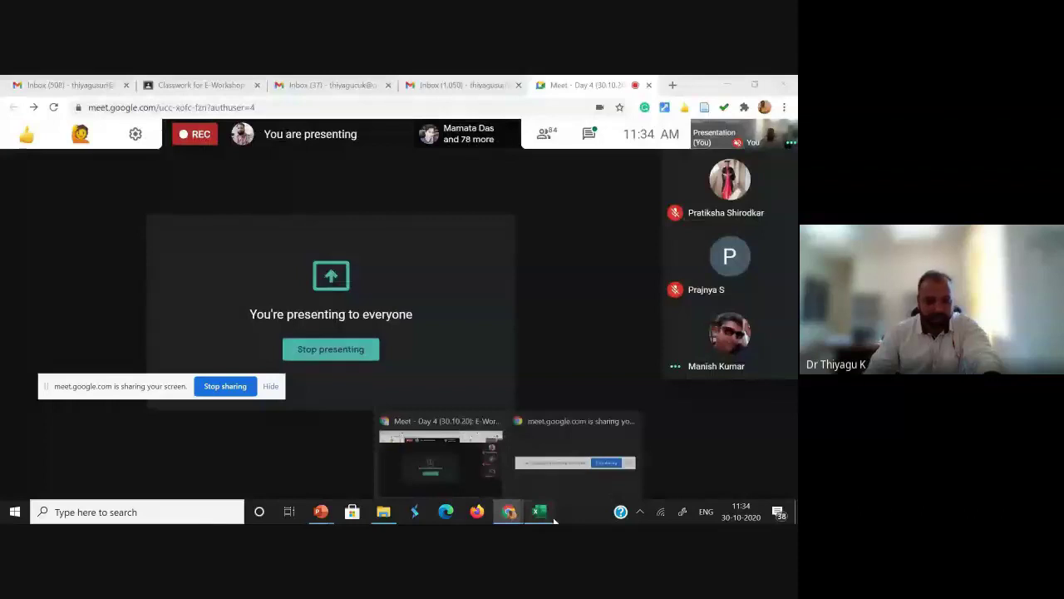
left_click(552, 517)
left_click(216, 476)
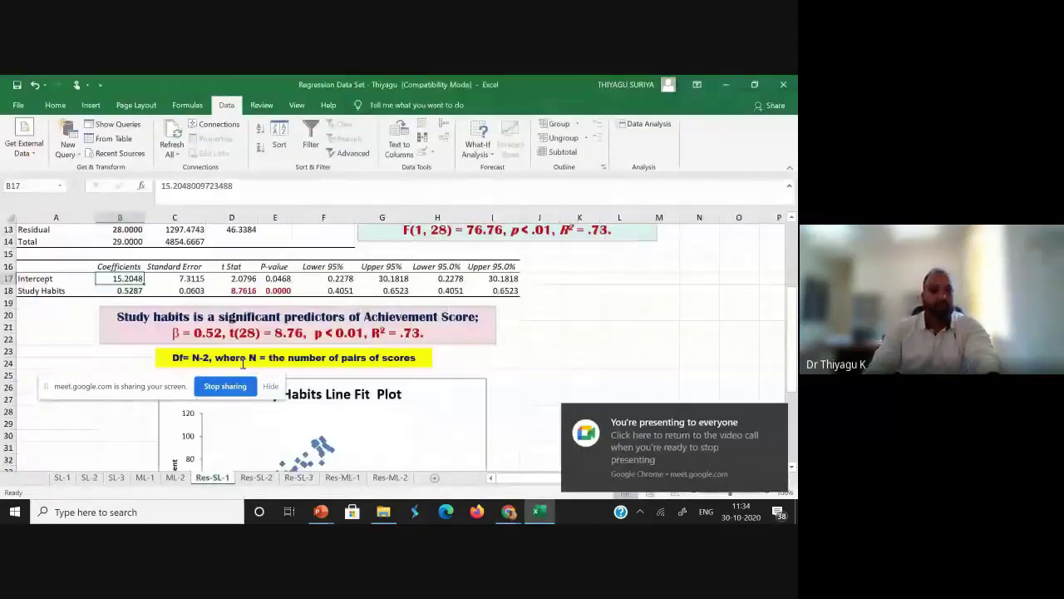
double_click(208, 332)
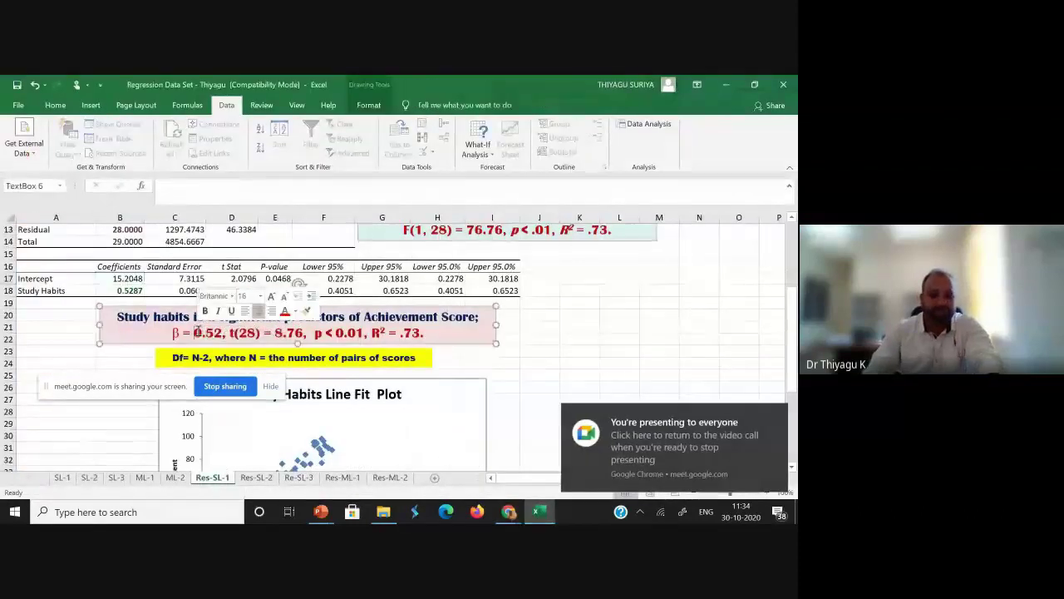
scroll(121, 350, "up", 1)
scroll(121, 350, "up", 2)
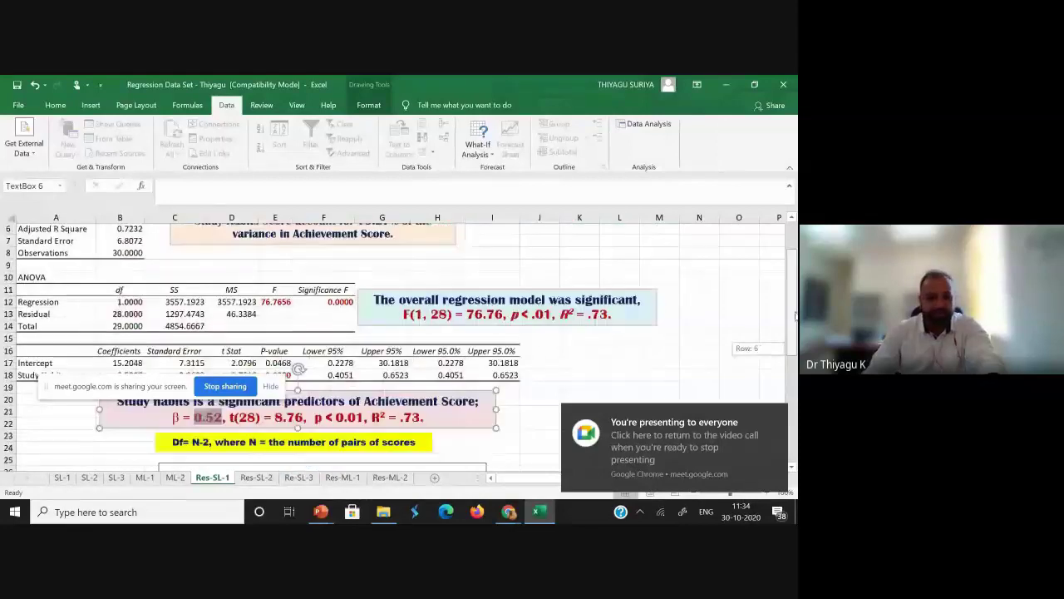
left_click(121, 350)
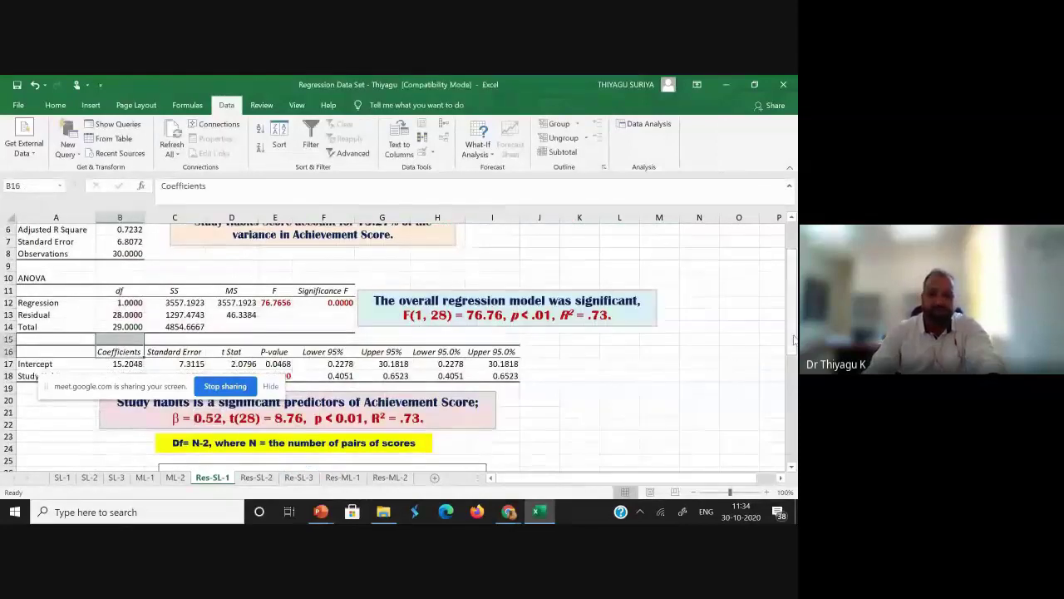
scroll(92, 275, "down", 1)
left_click(116, 339)
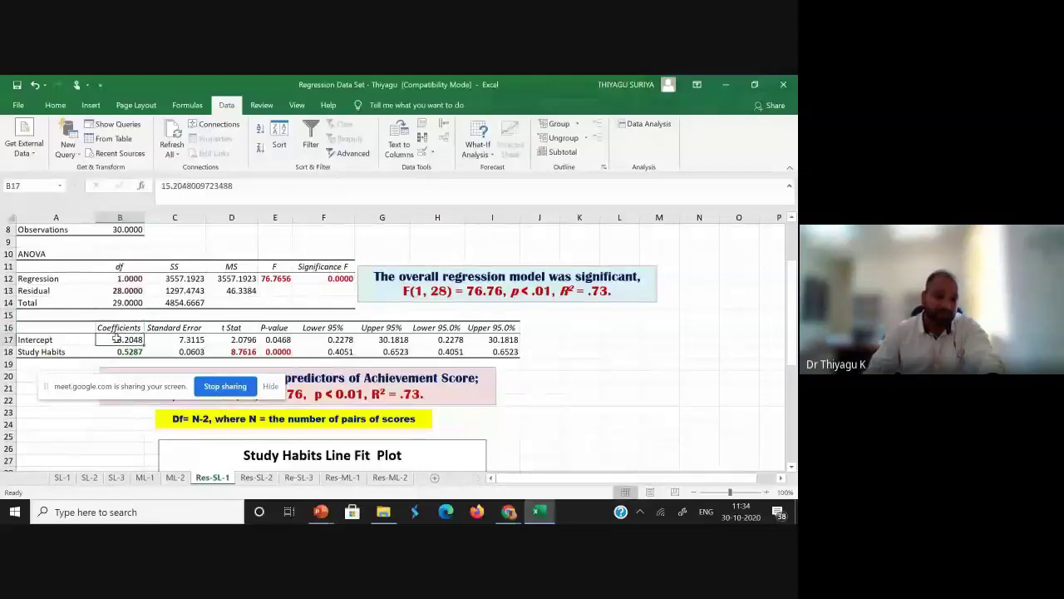
left_click(117, 352)
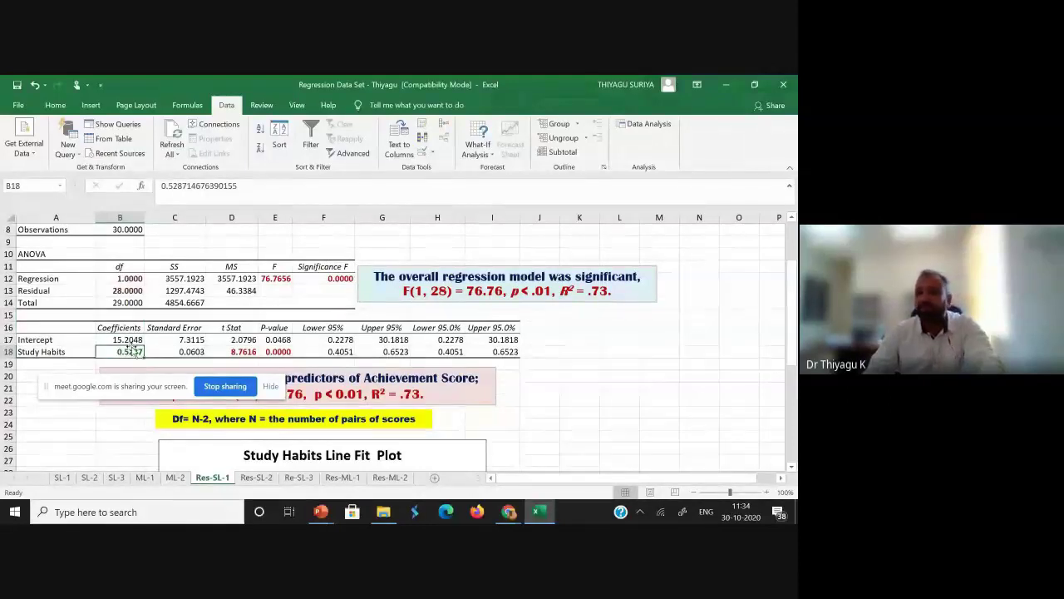
left_click_drag(792, 316, 791, 326)
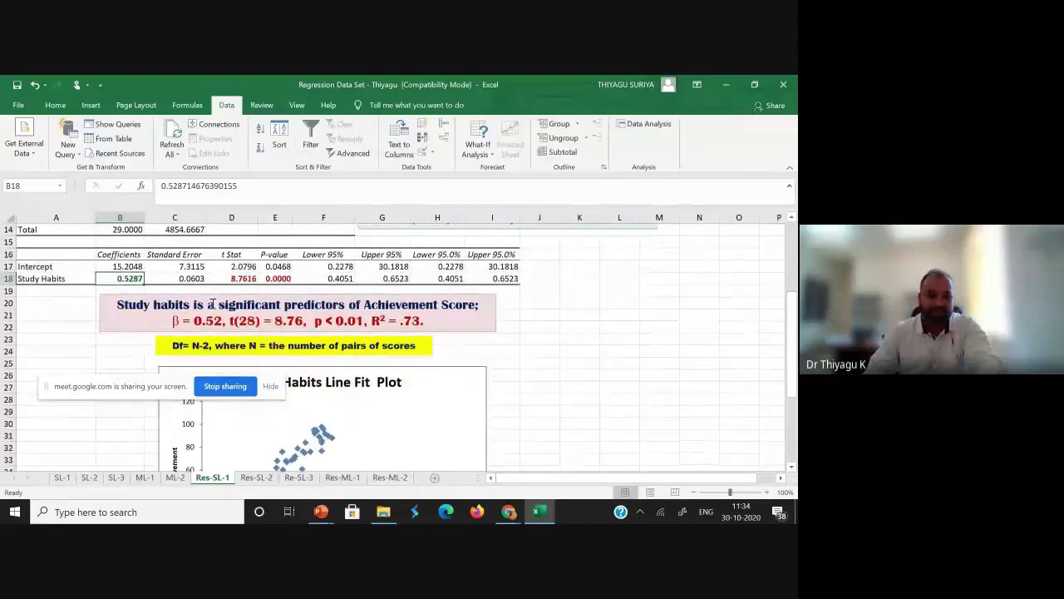
left_click_drag(174, 320, 261, 320)
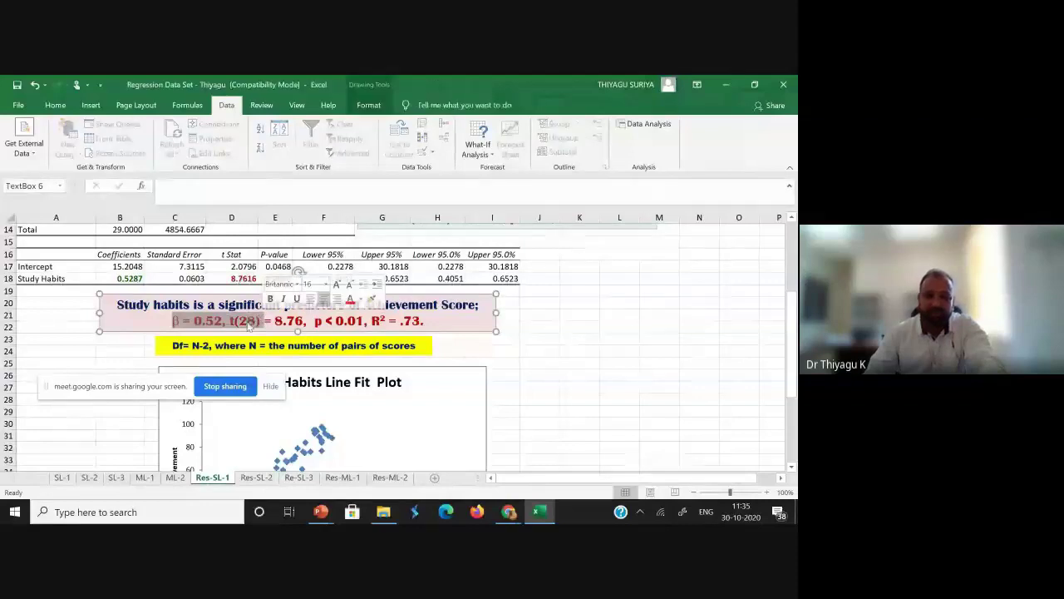
left_click(245, 321)
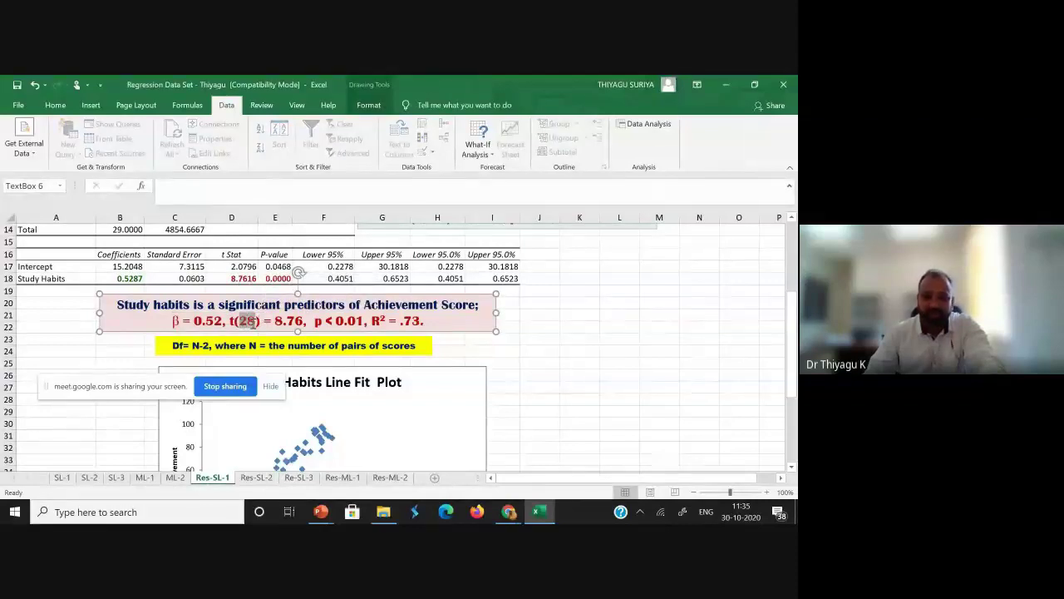
left_click_drag(274, 322, 298, 322)
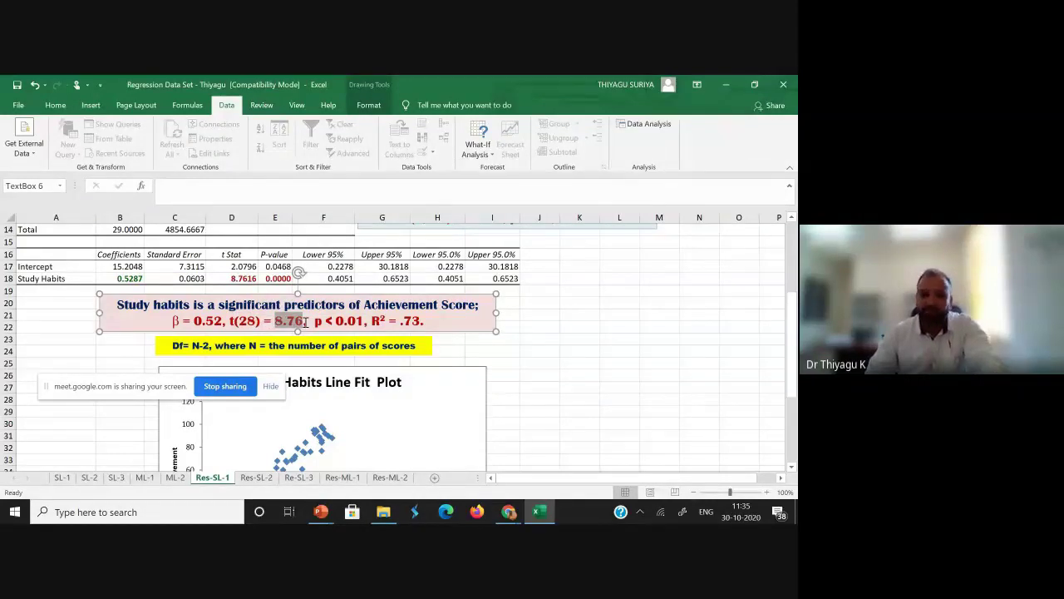
left_click_drag(234, 321, 454, 323)
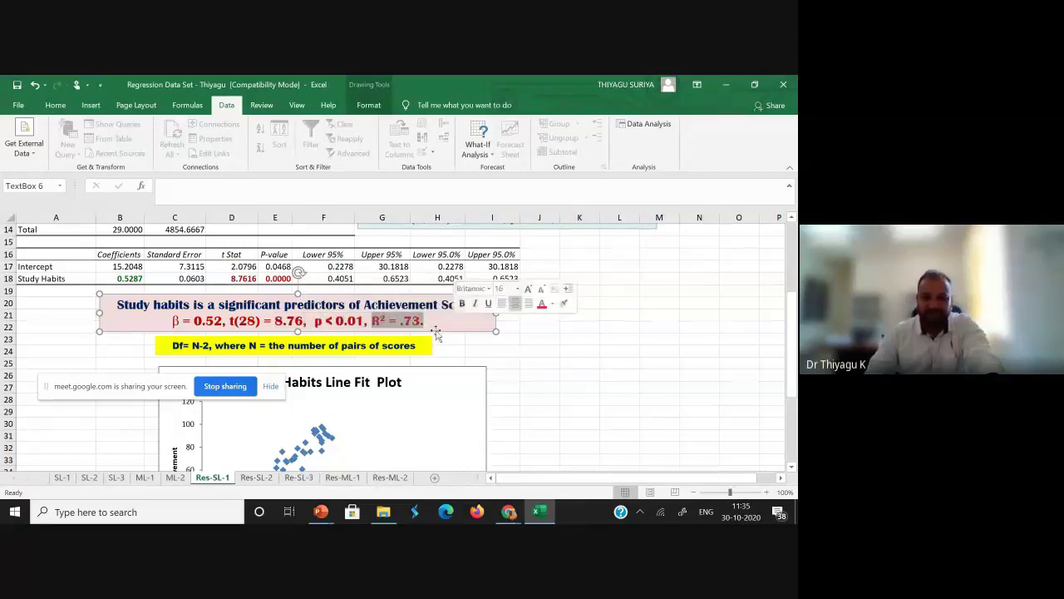
left_click_drag(791, 308, 791, 321)
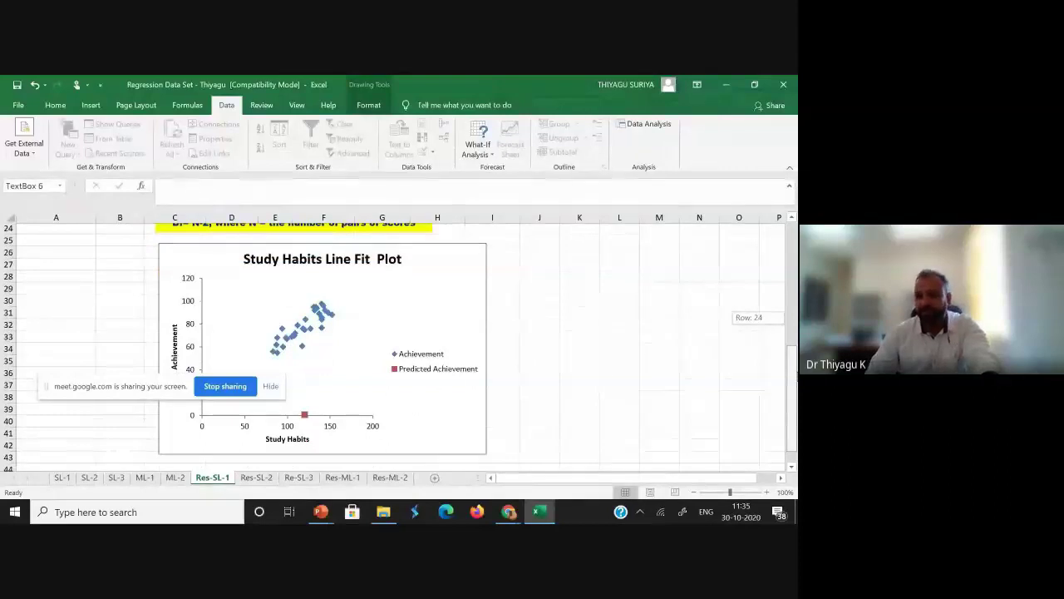
left_click_drag(792, 321, 791, 312)
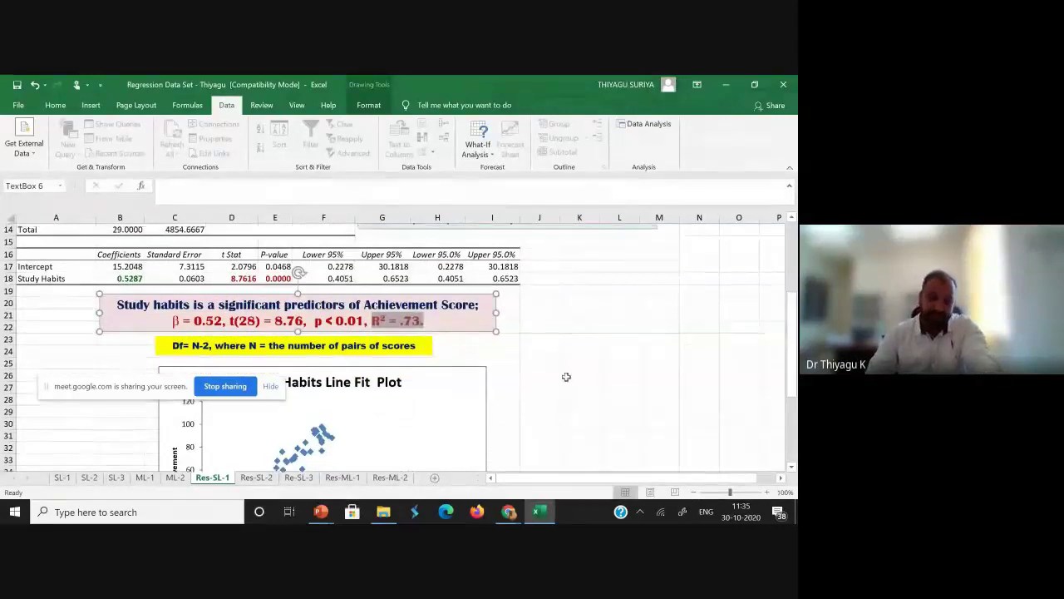
Look through SL-2, SL-3 and ML-1, selecting ML-1's Study Habits, Attitude and Stress columns
left_click(92, 479)
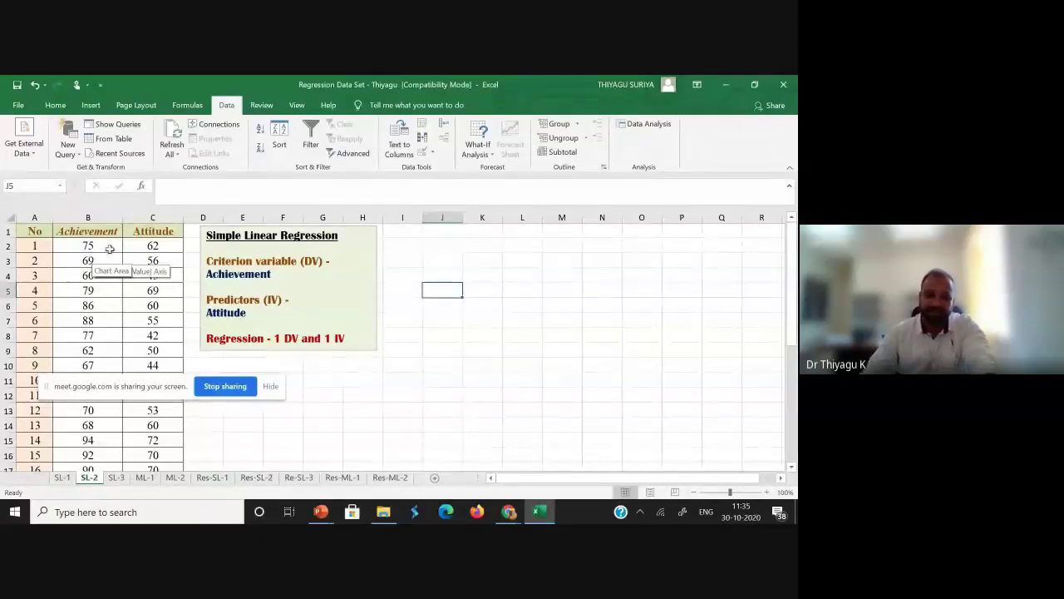
left_click(116, 478)
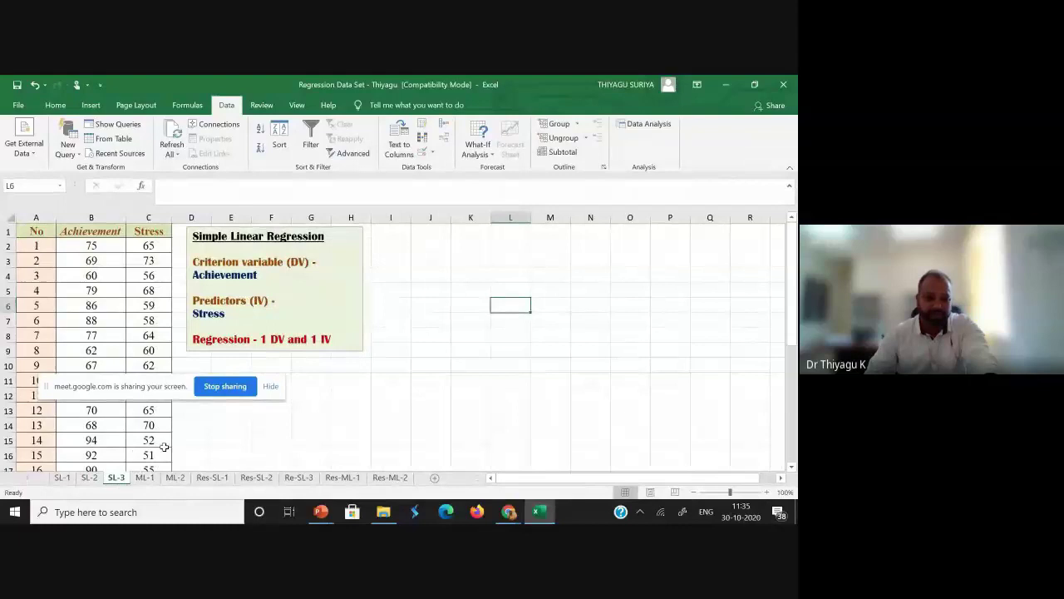
left_click(145, 479)
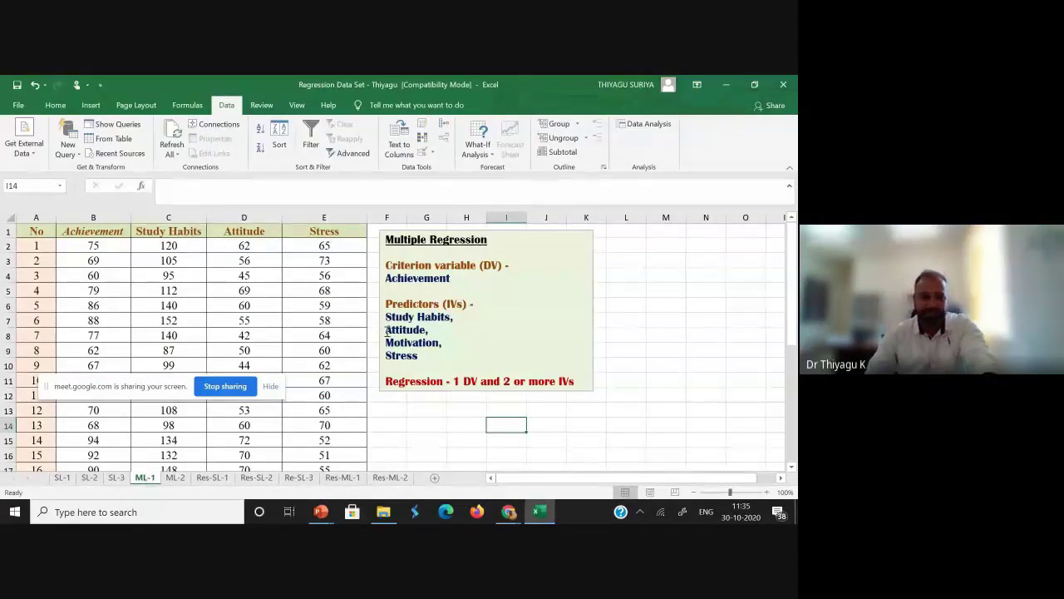
left_click_drag(79, 232, 285, 296)
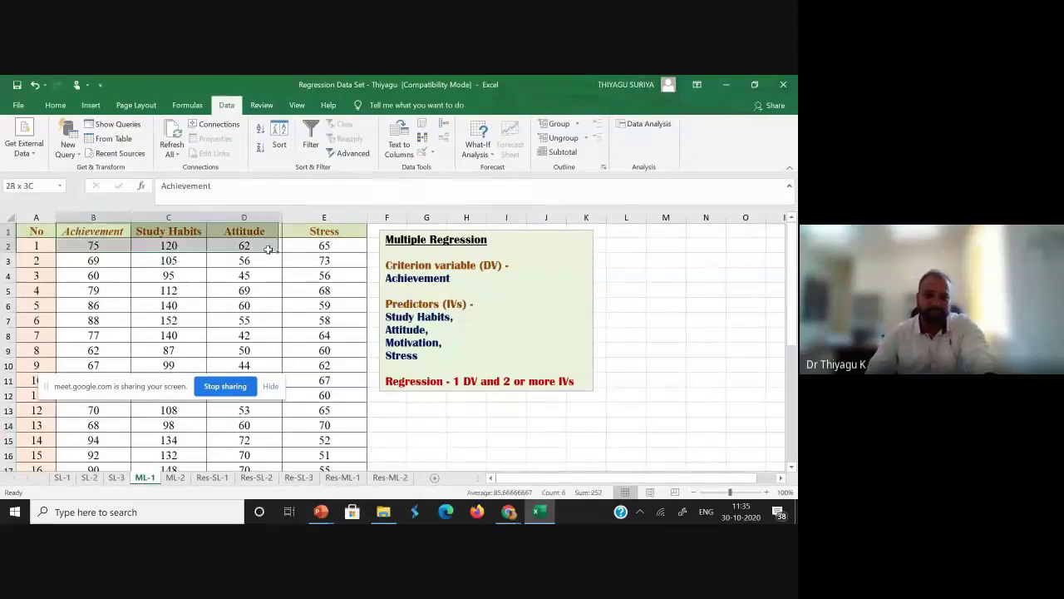
left_click(562, 444)
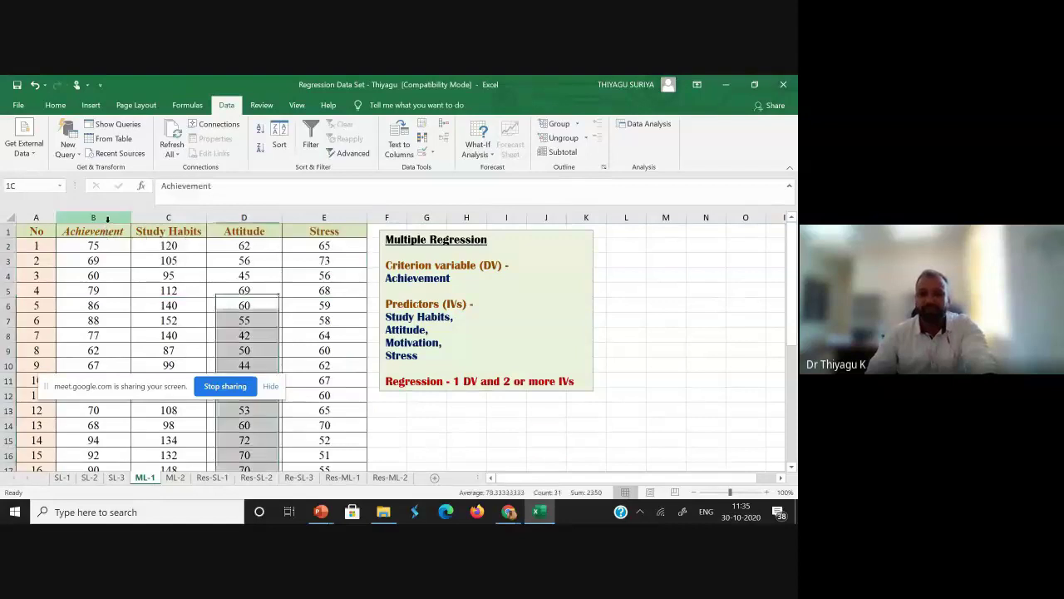
left_click_drag(169, 218, 105, 218)
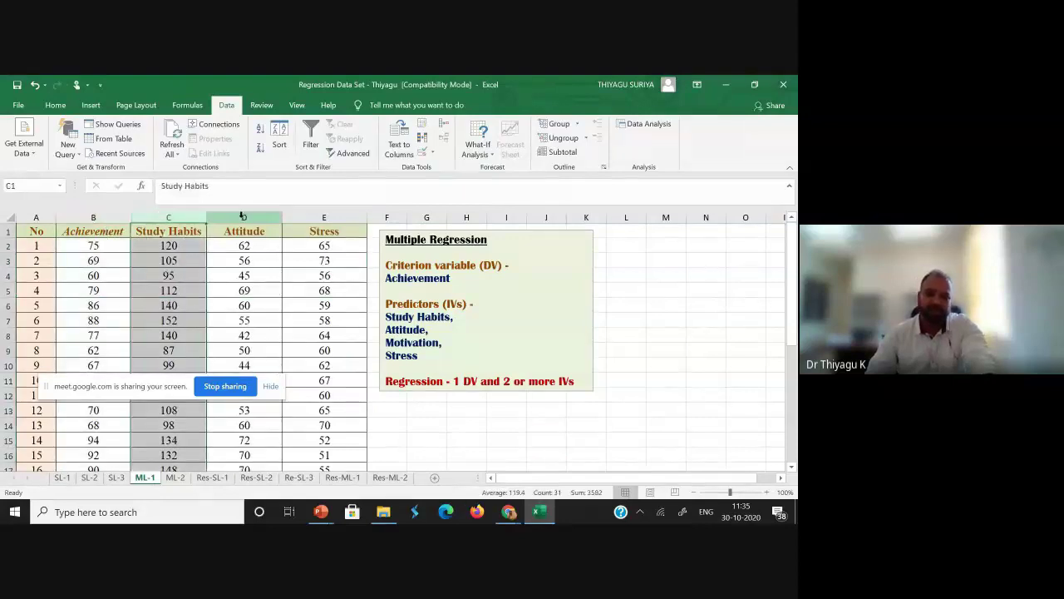
left_click(244, 217)
left_click(319, 217)
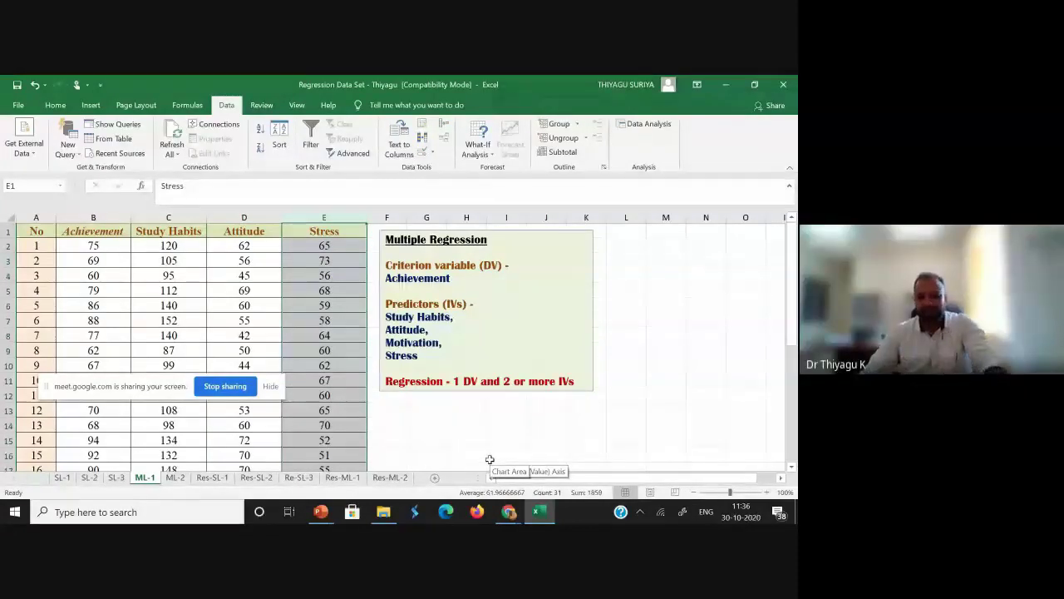
Delete 'Motivation,' from the ML-1 note's list of predictors
left_click_drag(385, 264, 508, 264)
left_click_drag(387, 305, 445, 357)
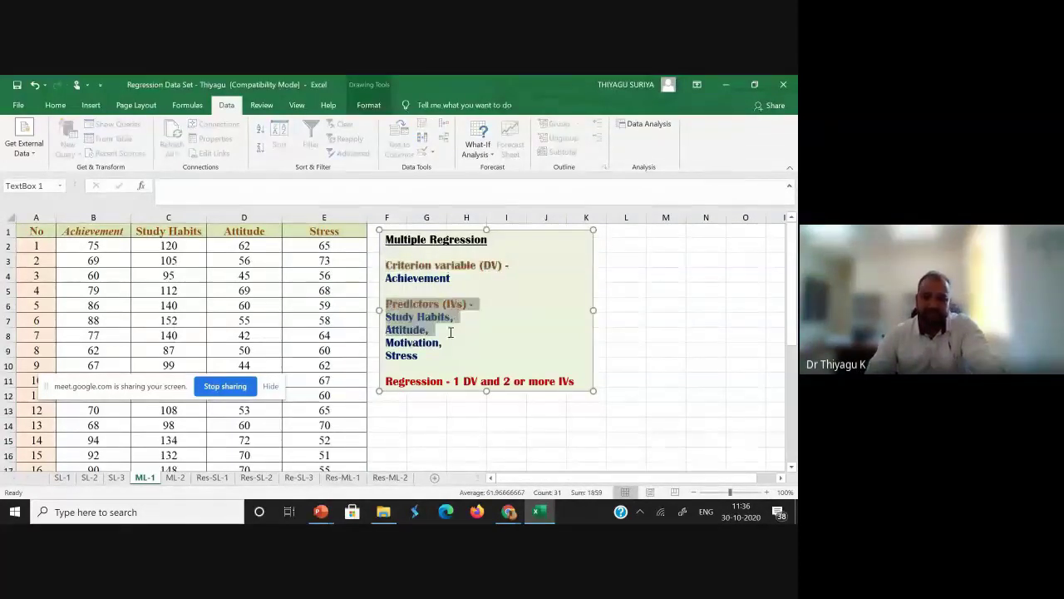
left_click(442, 346)
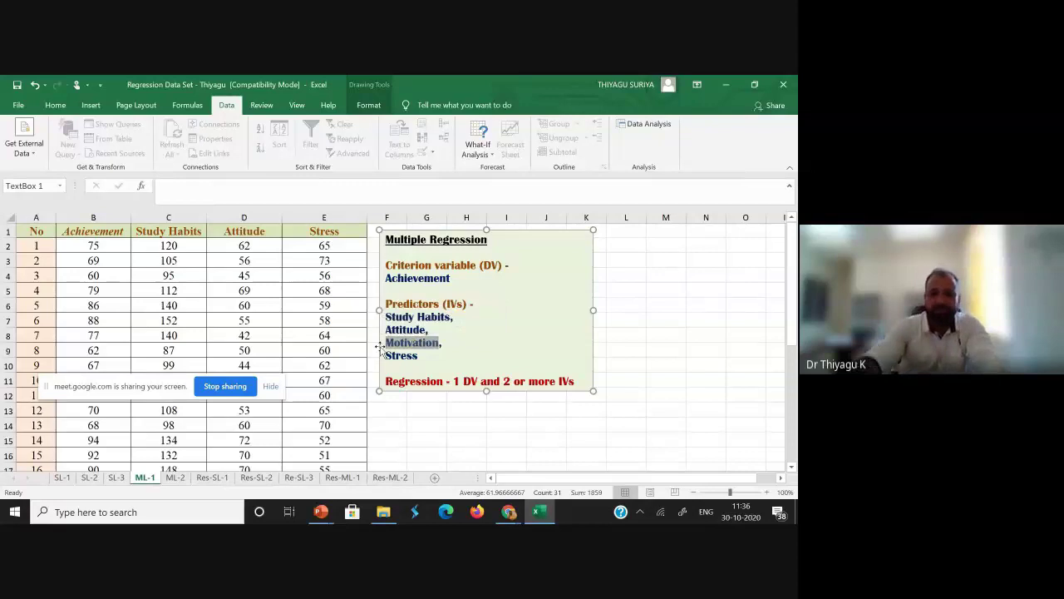
key("Delete")
key("Delete")
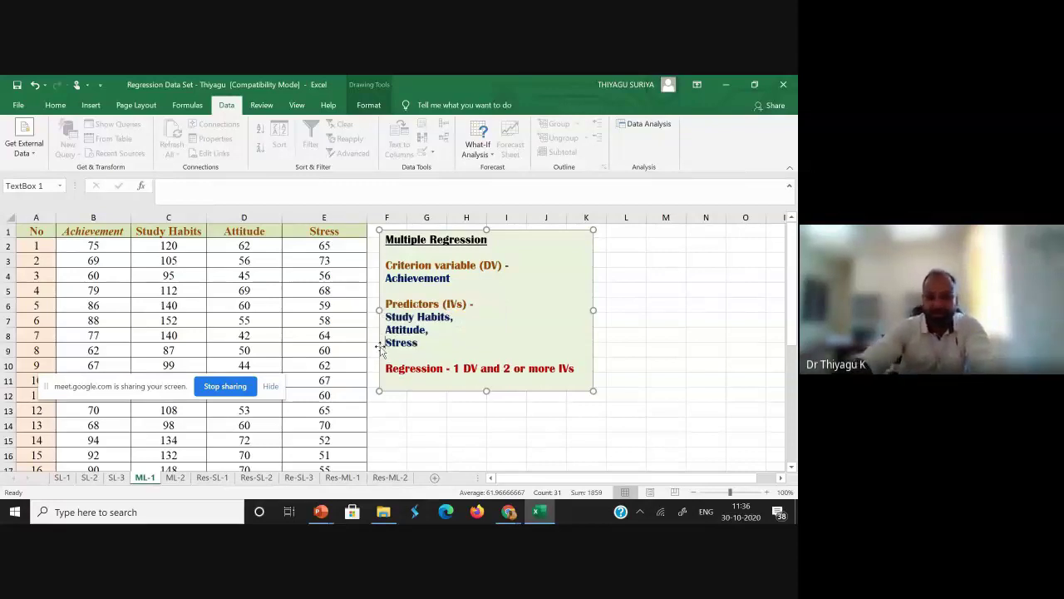
left_click_drag(472, 352, 390, 318)
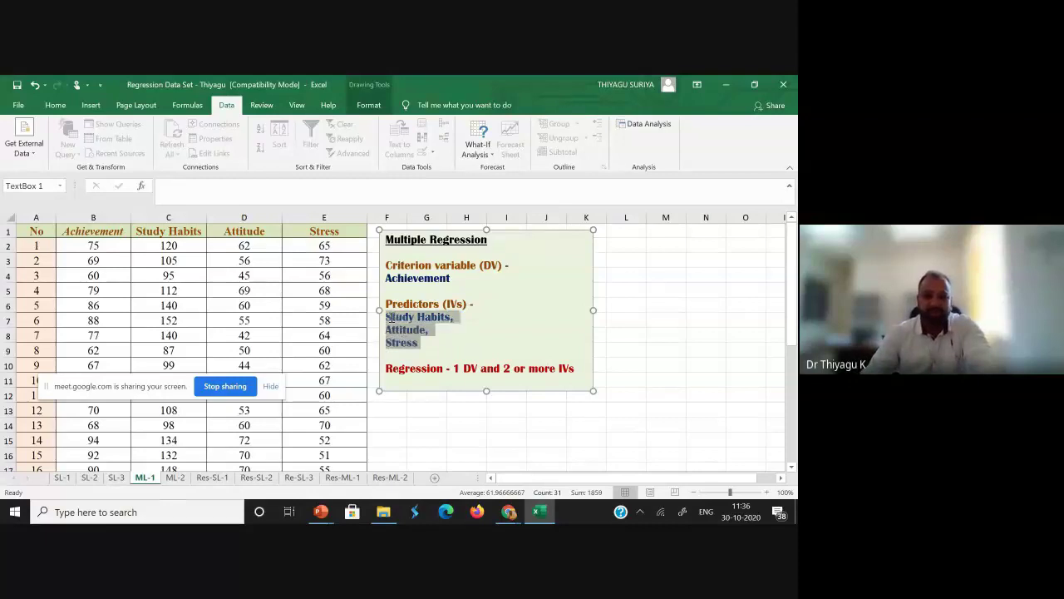
left_click(625, 334)
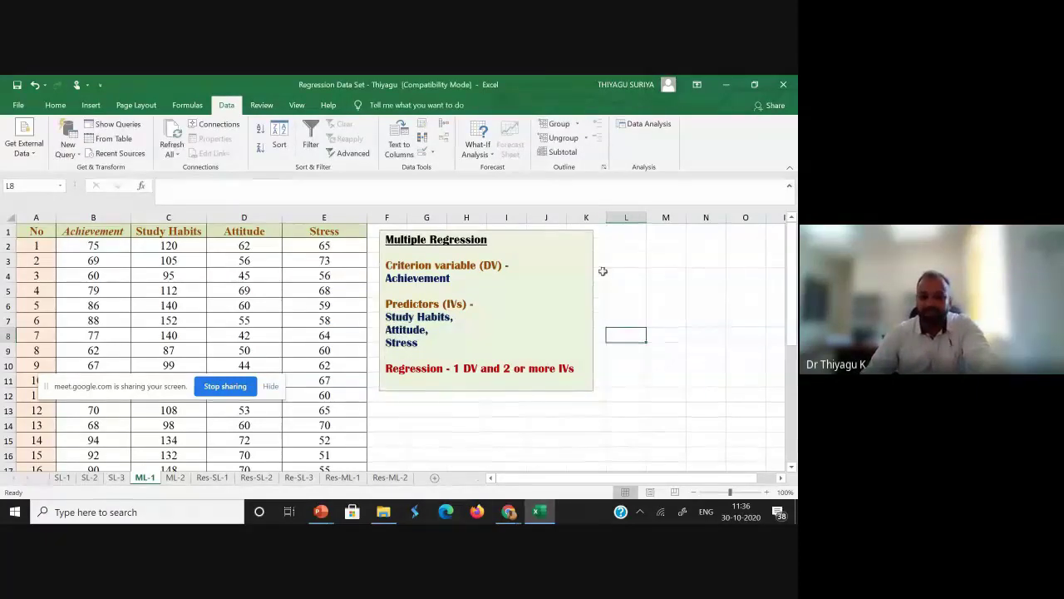
left_click(657, 323)
scroll(599, 477, "right", 1)
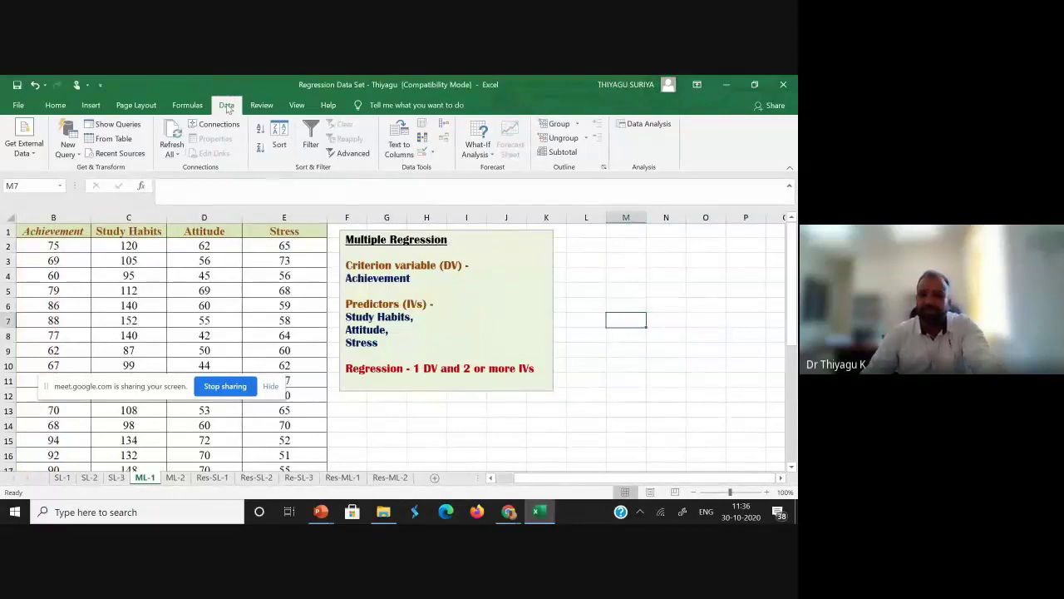
Open the Data Analysis Regression tool and clear the previous input and output ranges
left_click(655, 123)
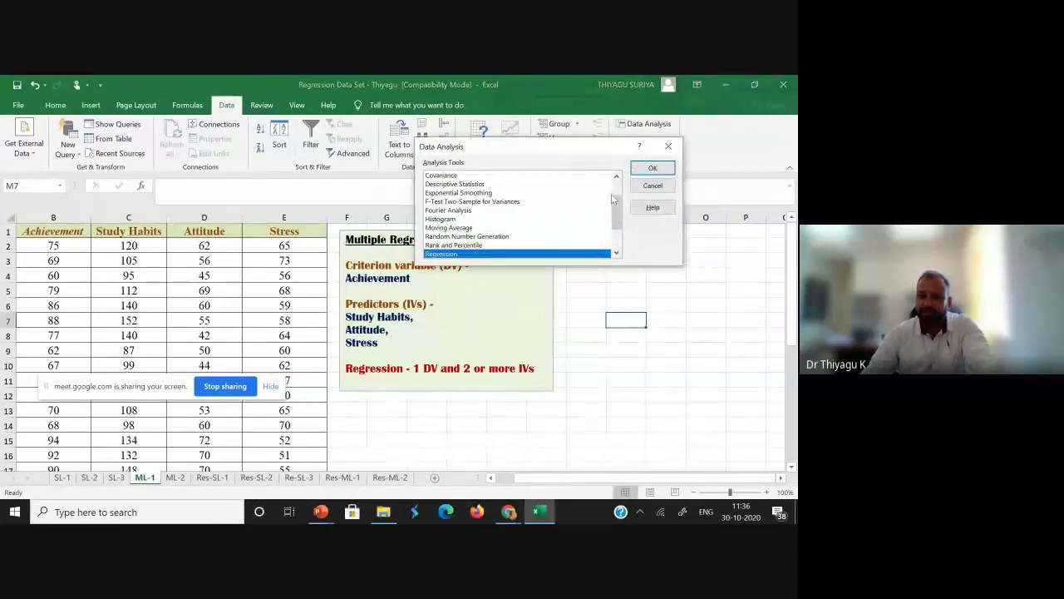
left_click(653, 167)
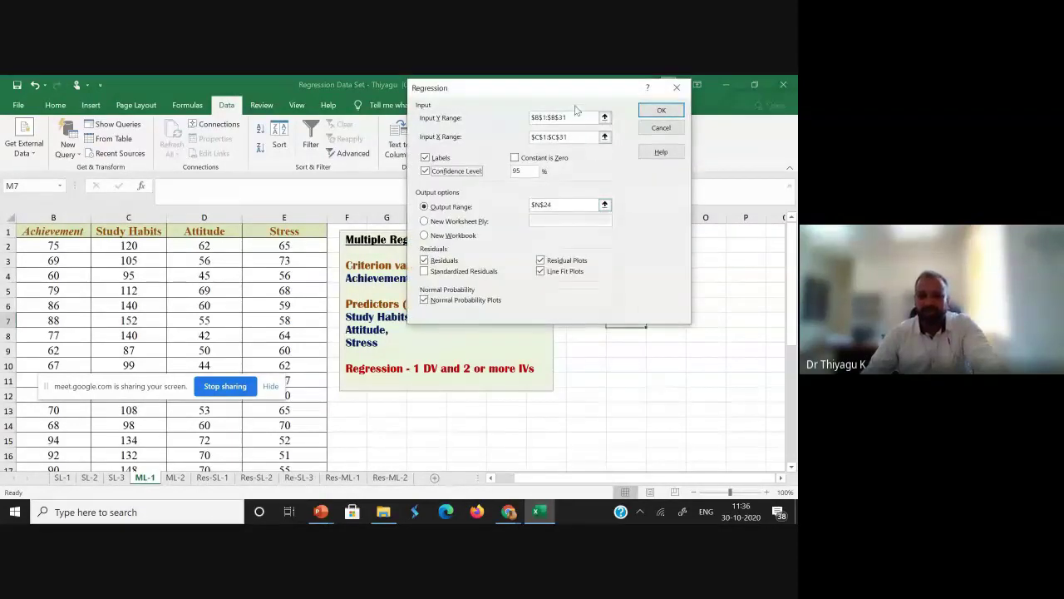
left_click_drag(573, 117, 453, 118)
key("BackSpace")
left_click(570, 136)
key("BackSpace")
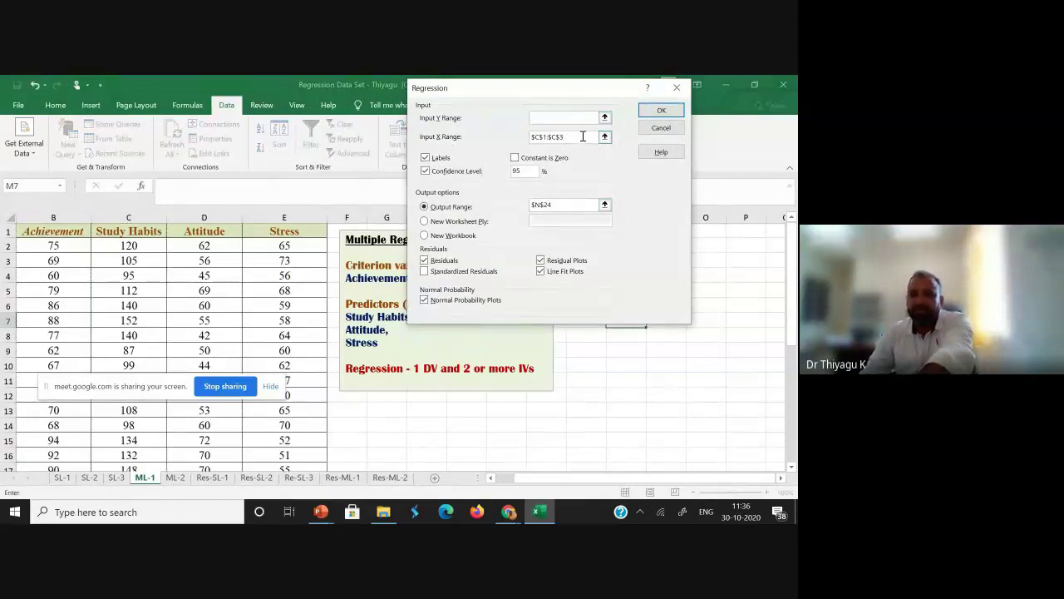
key("Escape")
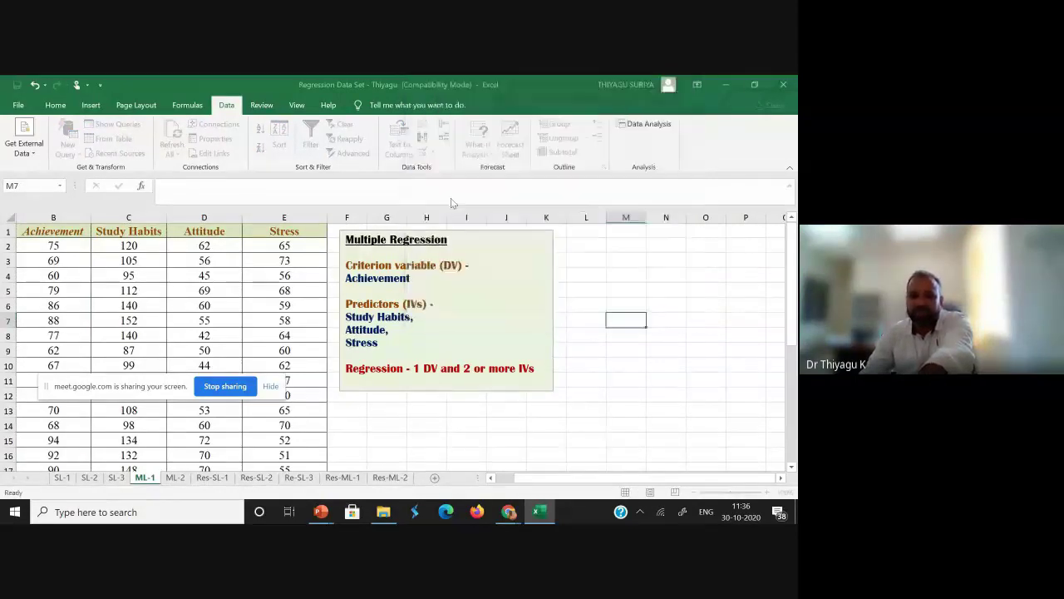
left_click(555, 203)
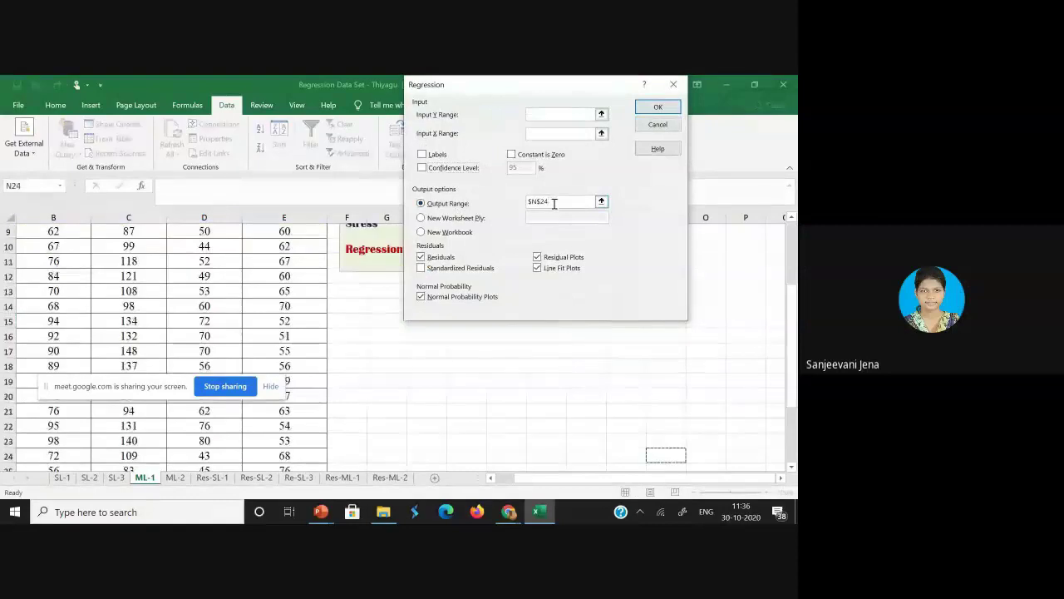
key("BackSpace")
key("BackSpace")
key("BackSpace")
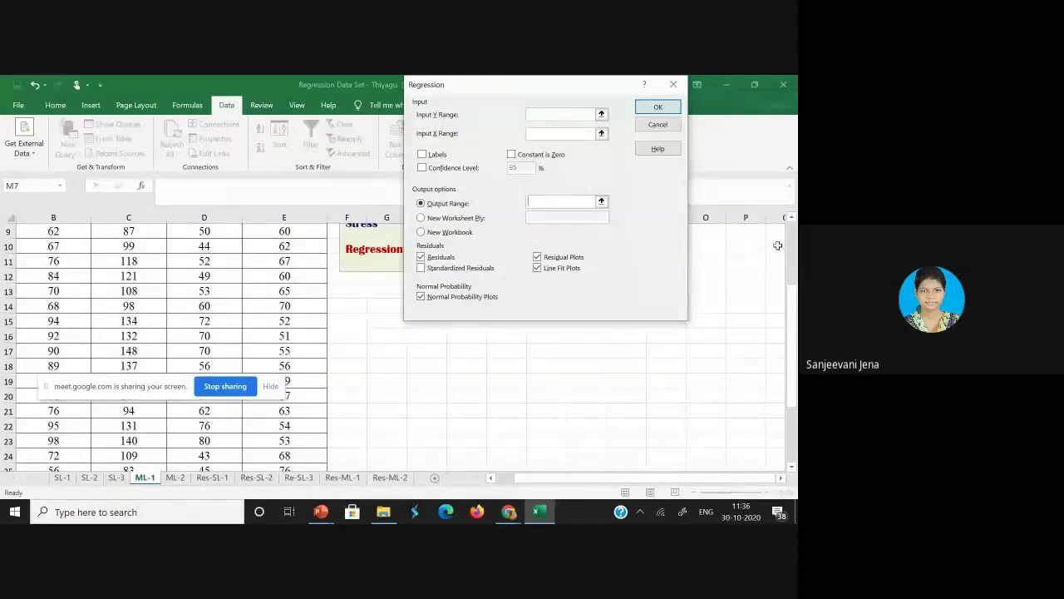
scroll(777, 245, "up", 3)
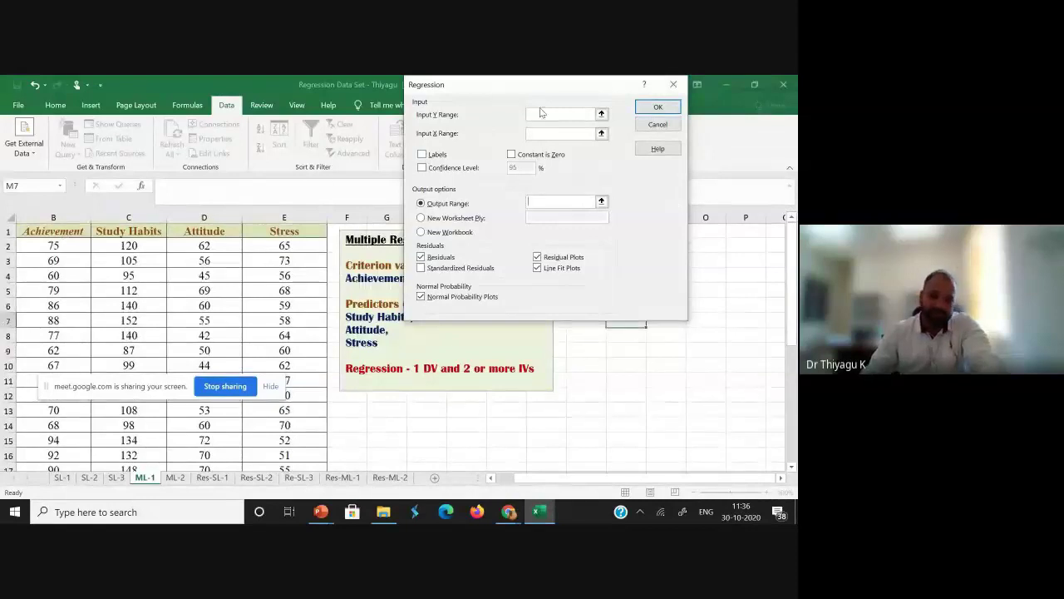
Set the Y Range to $B$1:$B$31 and the X Range to $C$1:$E$31
left_click_drag(66, 233, 38, 442)
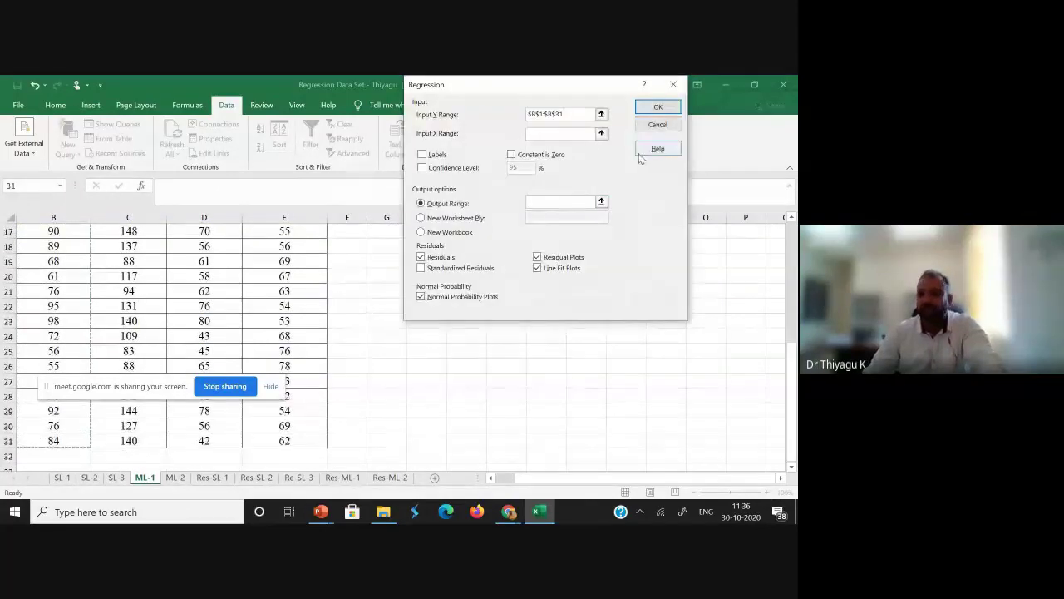
left_click(568, 136)
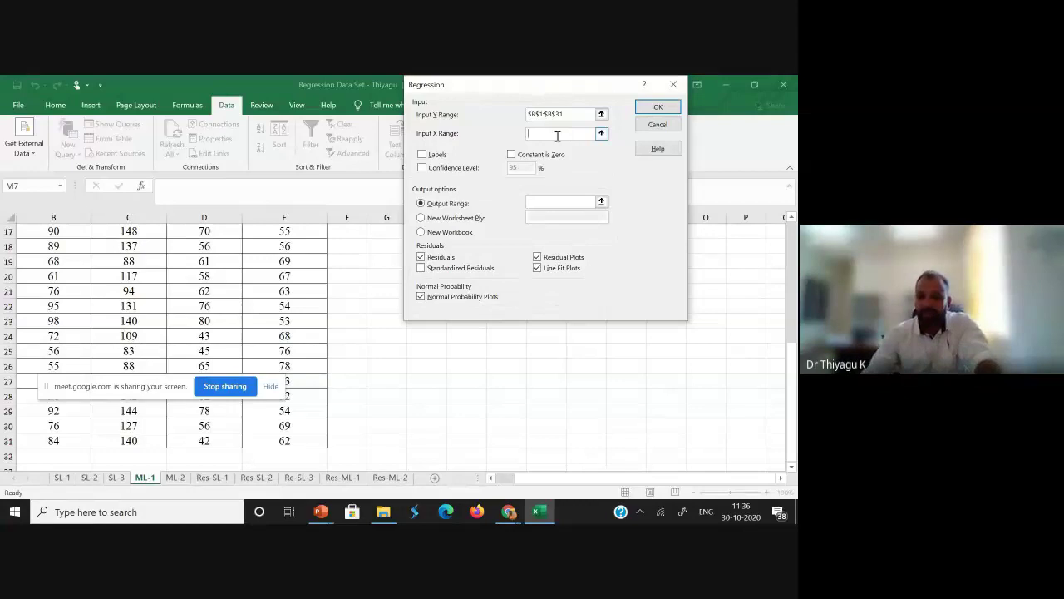
left_click_drag(793, 366, 793, 248)
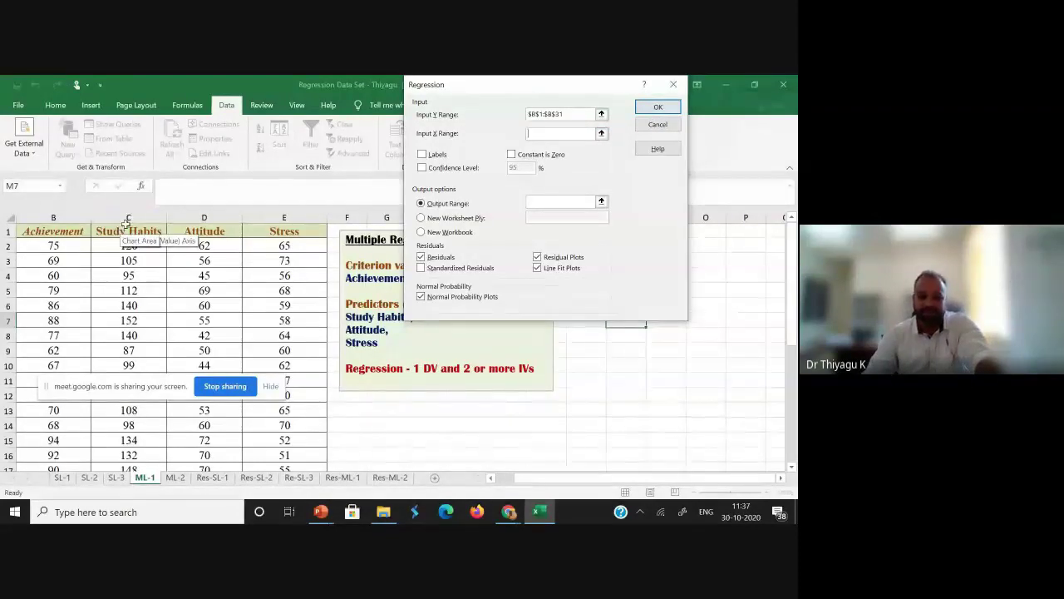
left_click_drag(126, 227, 256, 235)
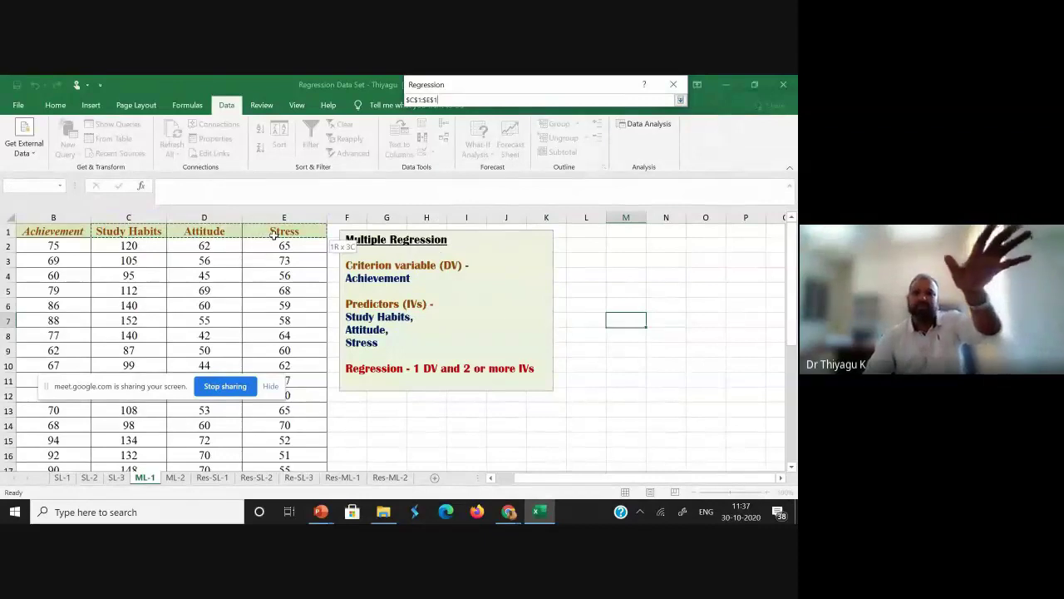
left_click_drag(275, 236, 284, 440)
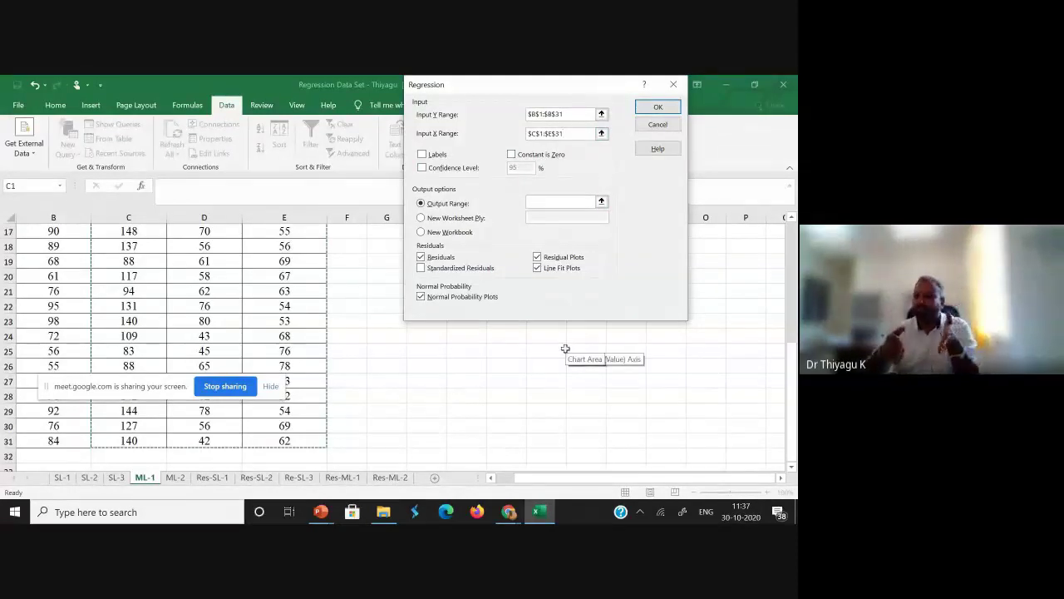
Tick Labels and 95% Confidence Level, output to $J$24, drop residuals and plots, and run
left_click(435, 154)
left_click(437, 168)
left_click(542, 200)
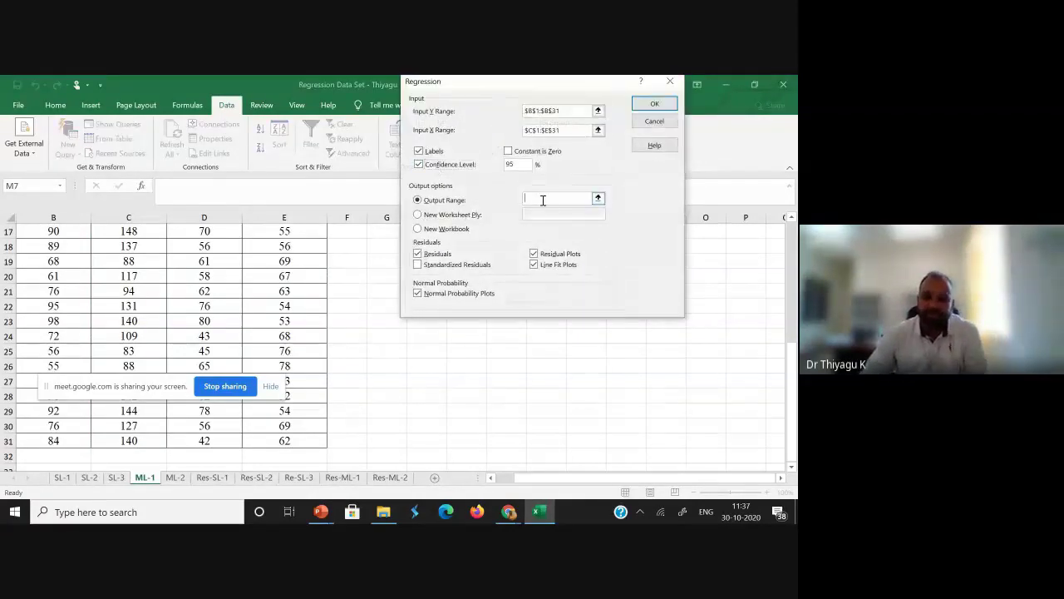
left_click(504, 337)
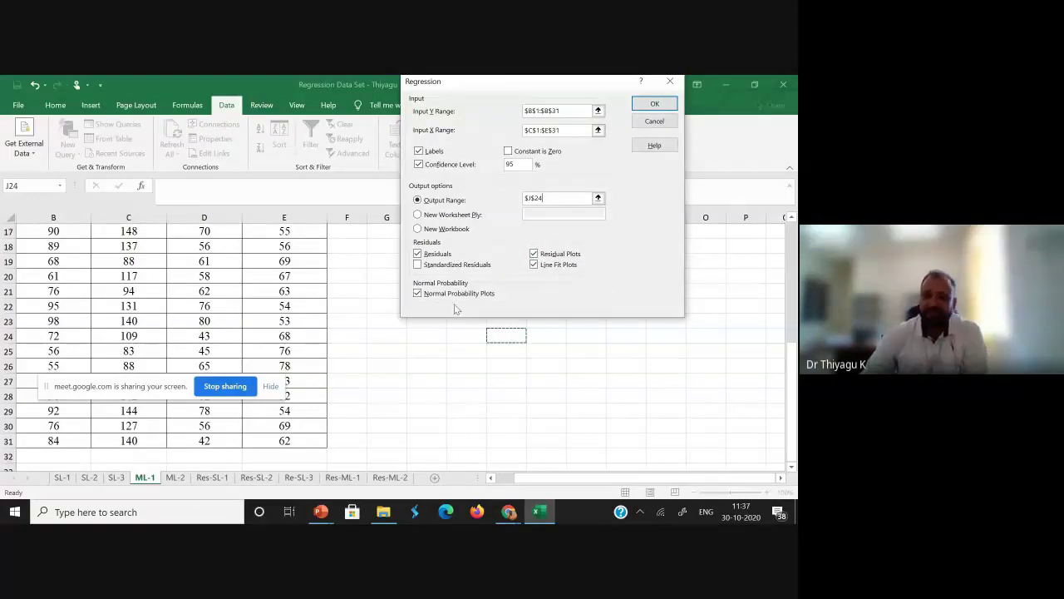
left_click(439, 259)
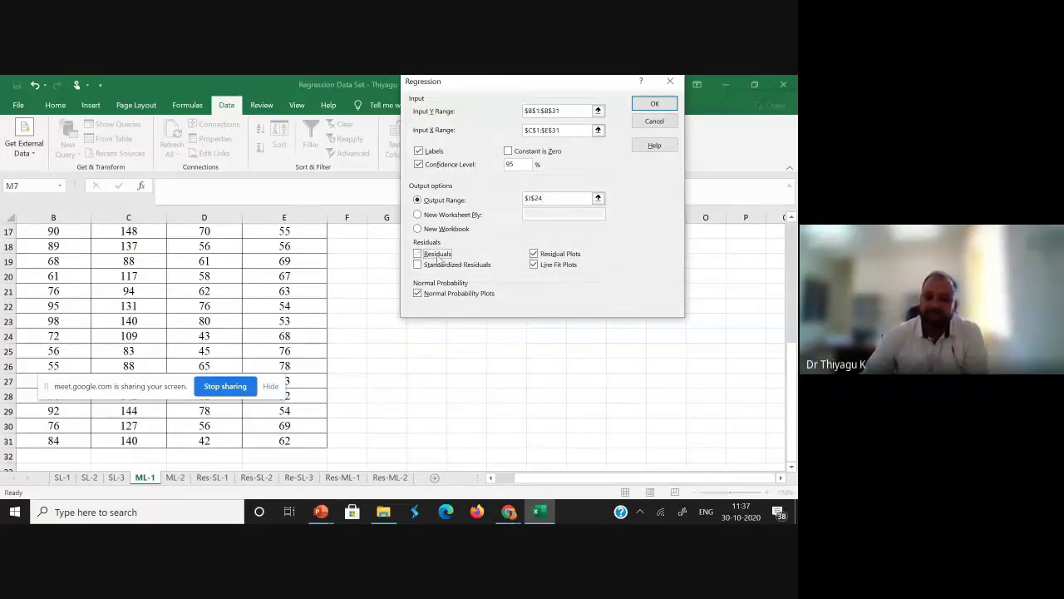
left_click(466, 297)
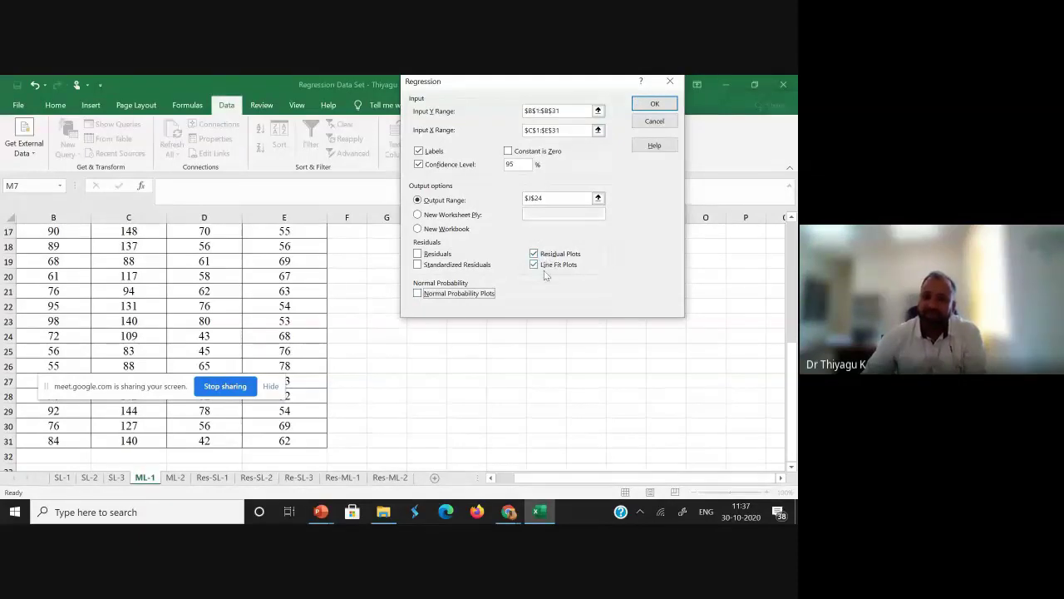
left_click(552, 257)
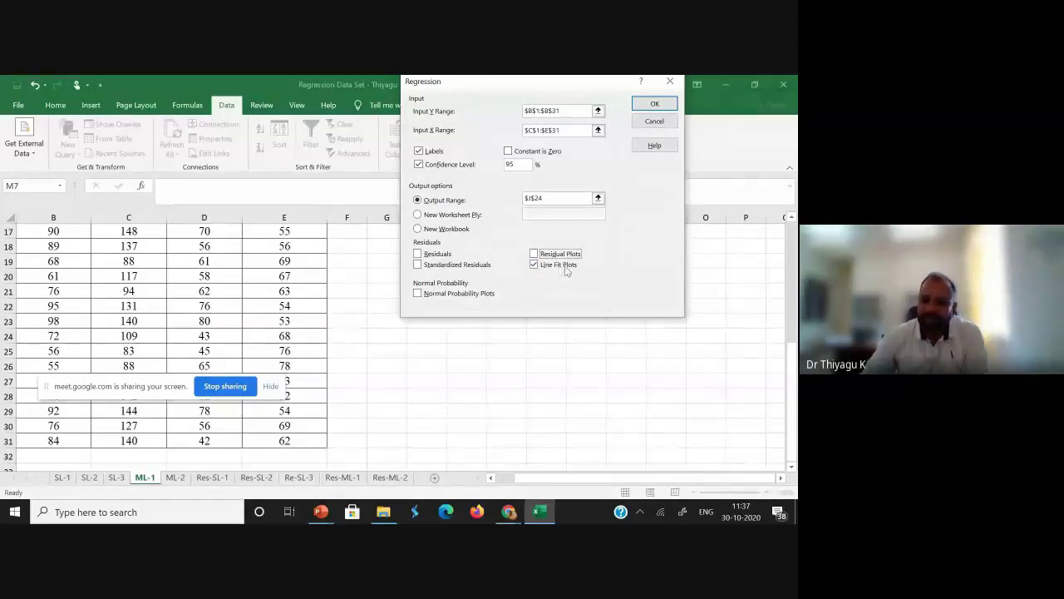
left_click(654, 103)
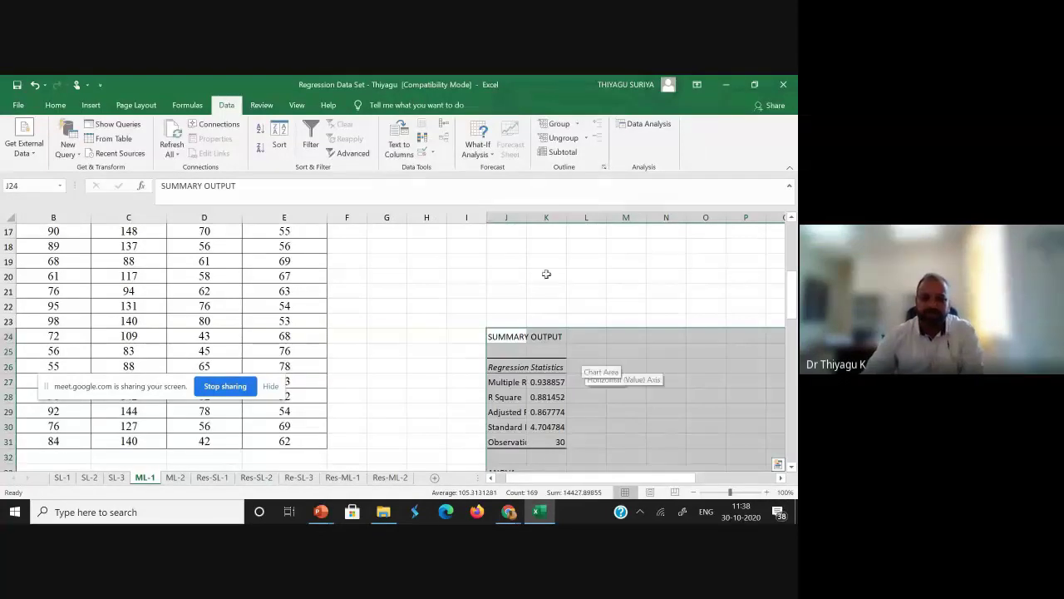
Widen columns J and O to read R Square 0.881452246 and Significance F 3.60518E-12
mouse_move(524, 217)
left_mouse_down()
mouse_move(553, 233)
mouse_move(617, 235)
left_mouse_up()
left_click_drag(792, 294, 792, 309)
left_click(584, 306)
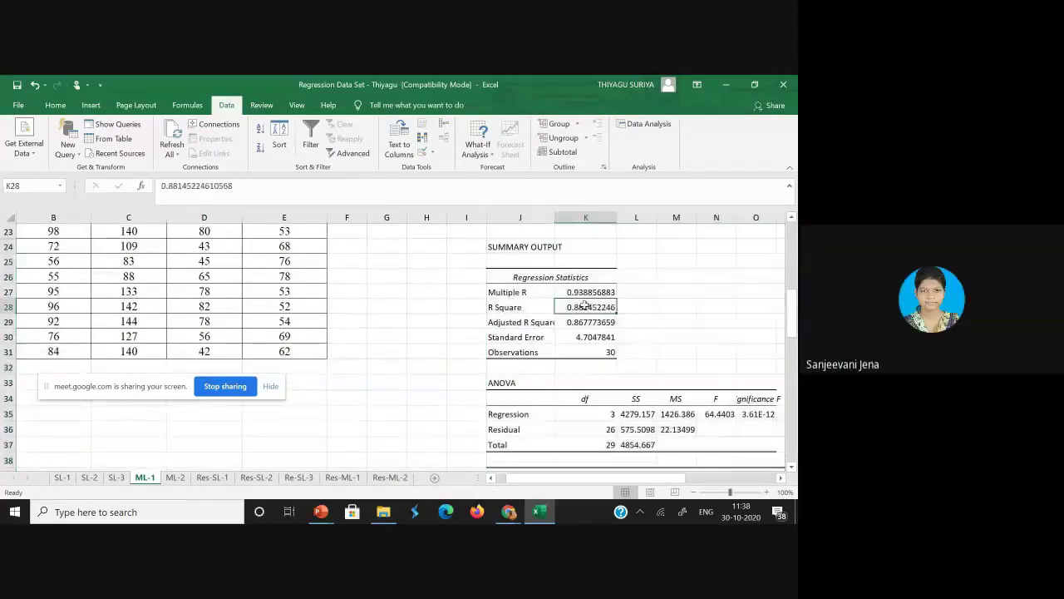
mouse_move(570, 478)
left_mouse_down()
mouse_move(634, 483)
mouse_move(618, 483)
left_mouse_up()
left_click_drag(464, 221, 582, 242)
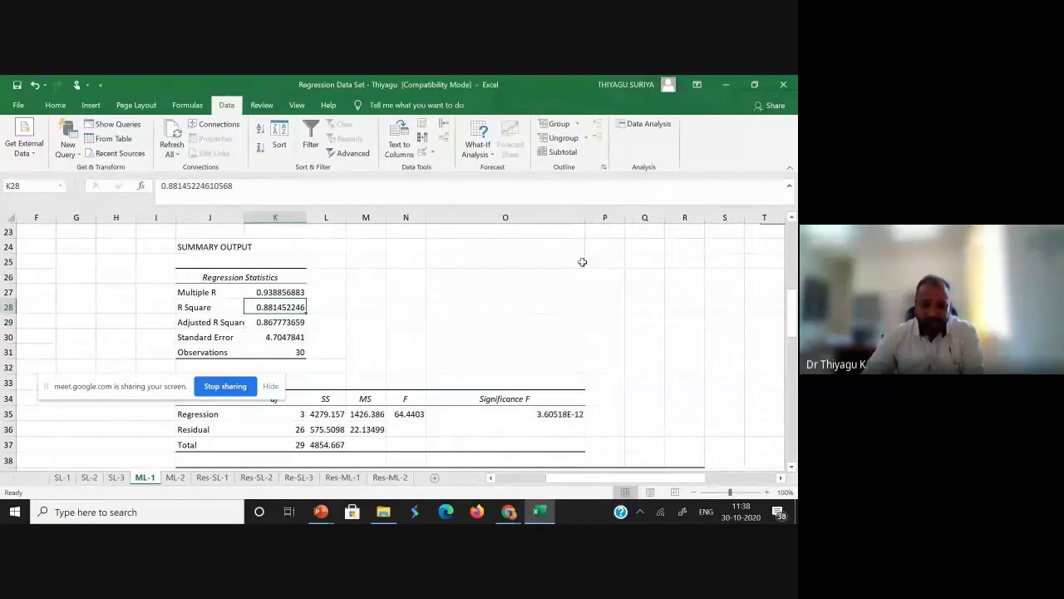
left_click(544, 414)
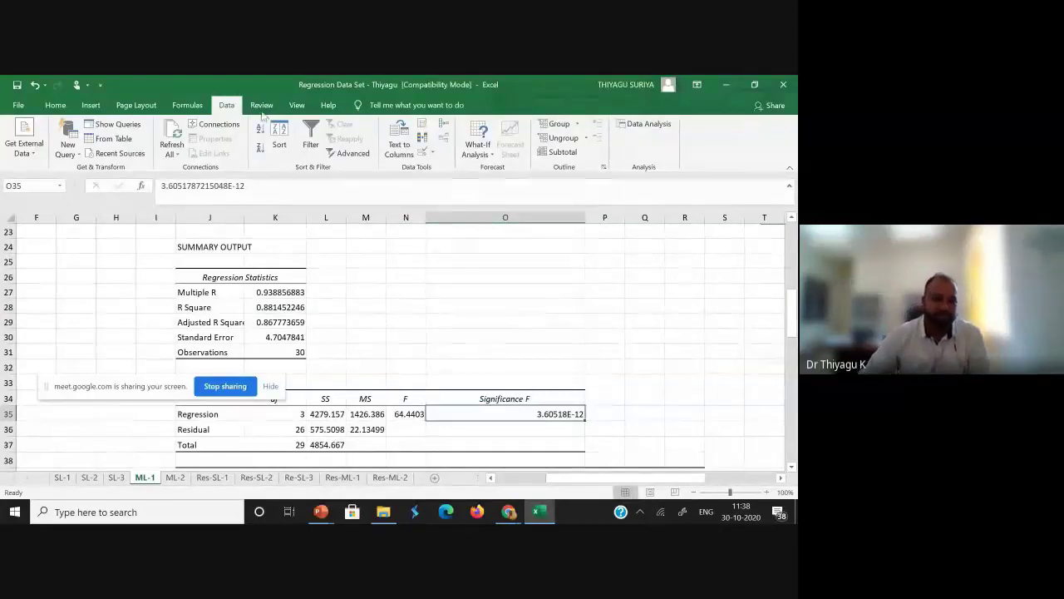
Add decimals to O35, try Comma and Number formats, then undo to scientific 3.6051787E-12
left_click(55, 106)
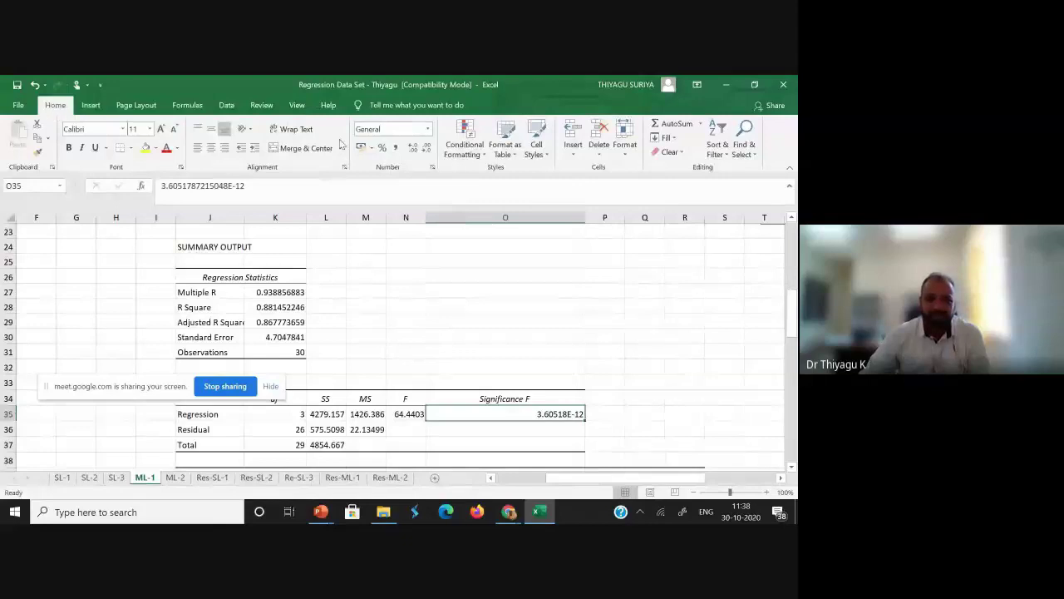
left_click(411, 155)
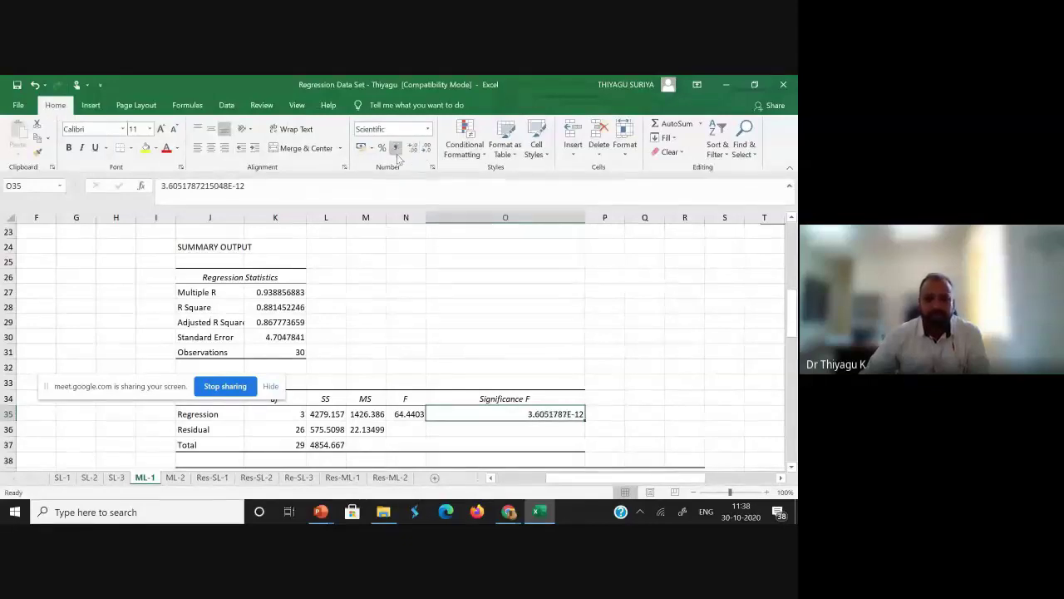
left_click(396, 147)
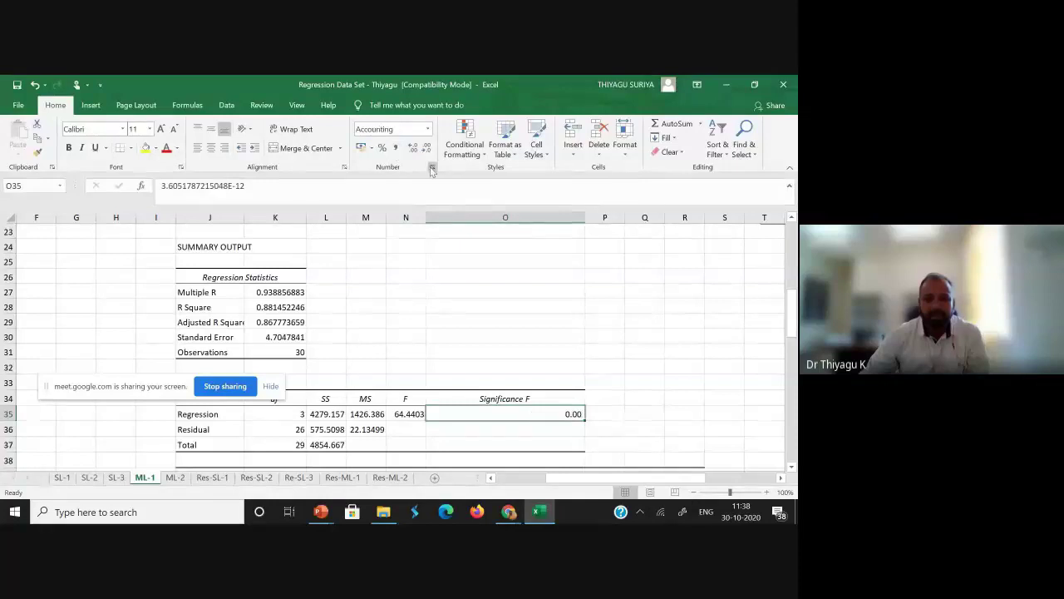
left_click(432, 168)
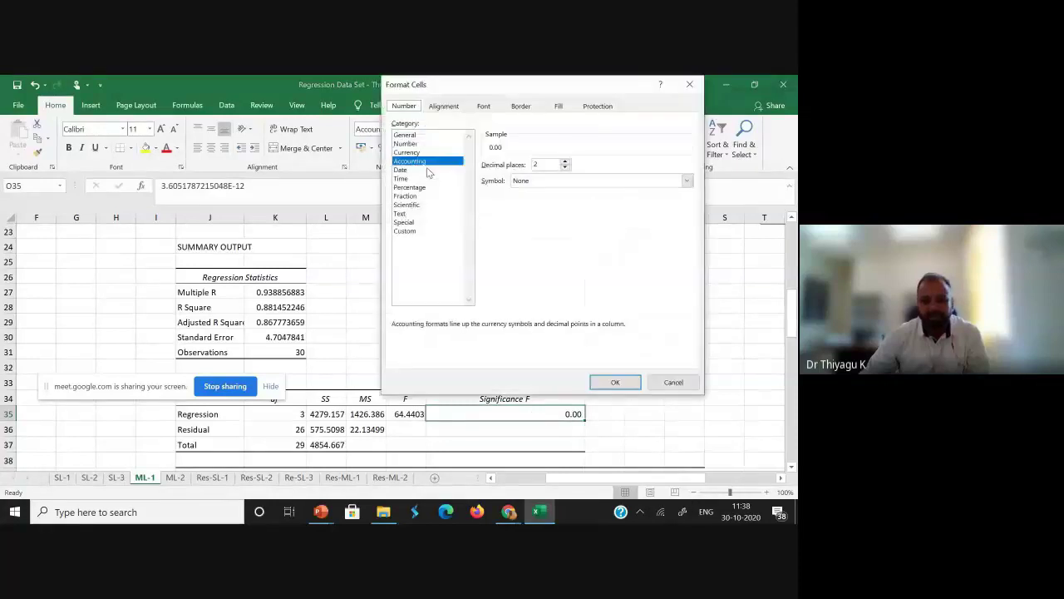
left_click(407, 143)
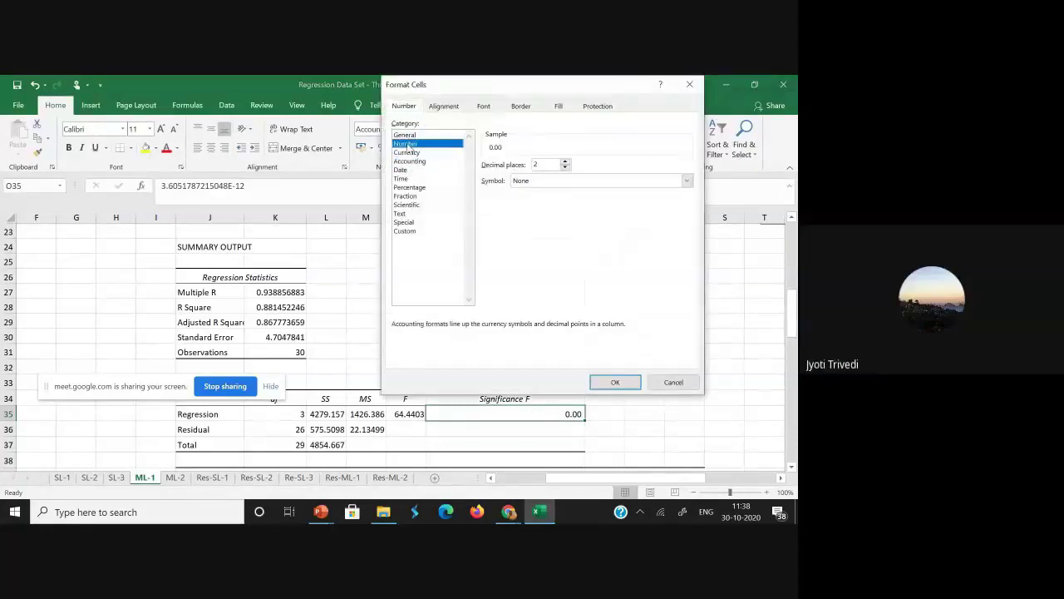
left_click(608, 381)
left_click(608, 424)
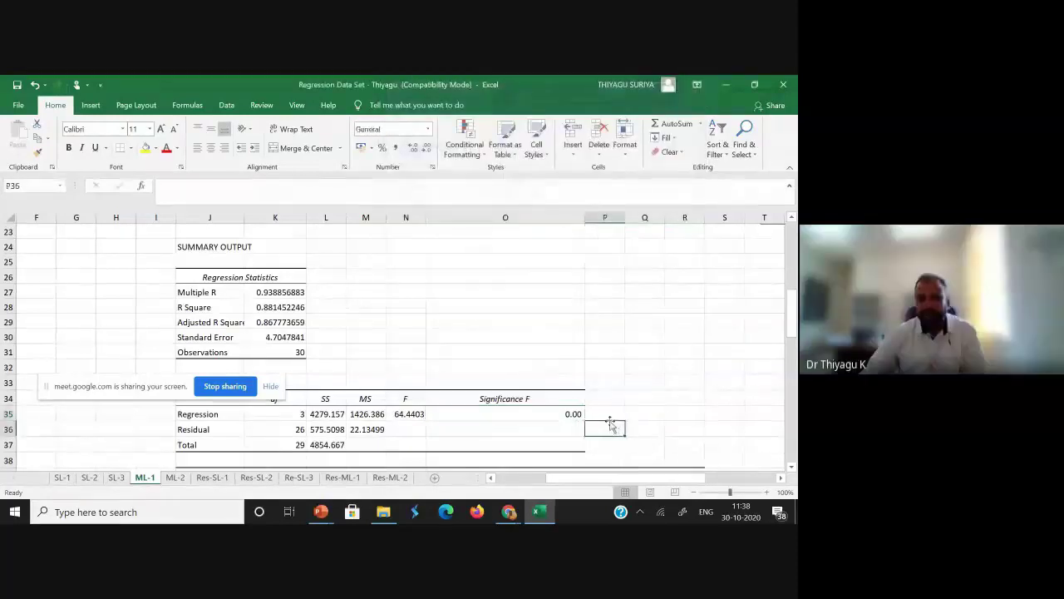
left_click(530, 420)
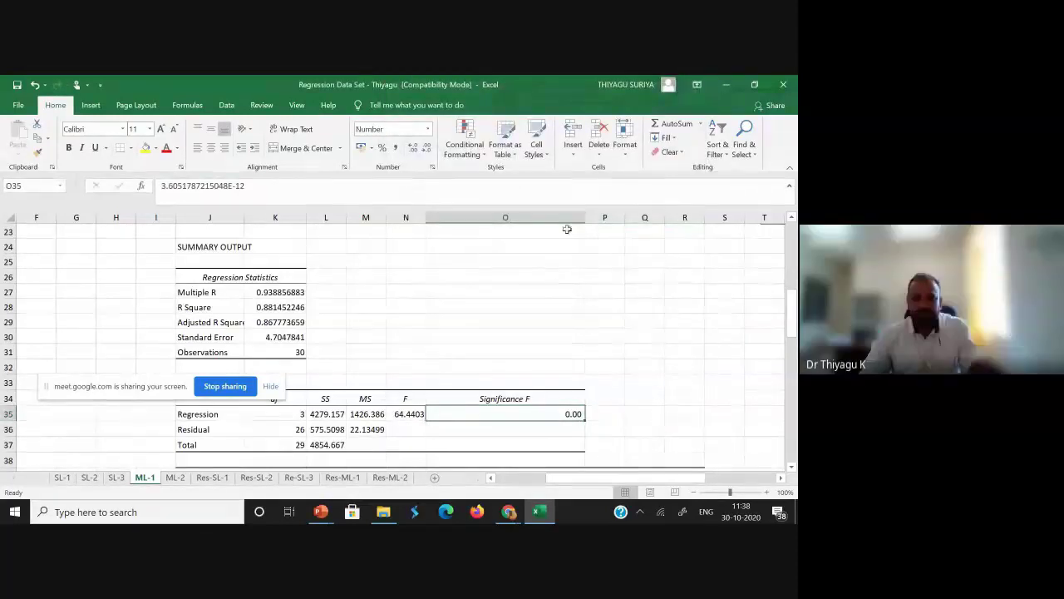
left_click_drag(582, 218, 534, 241)
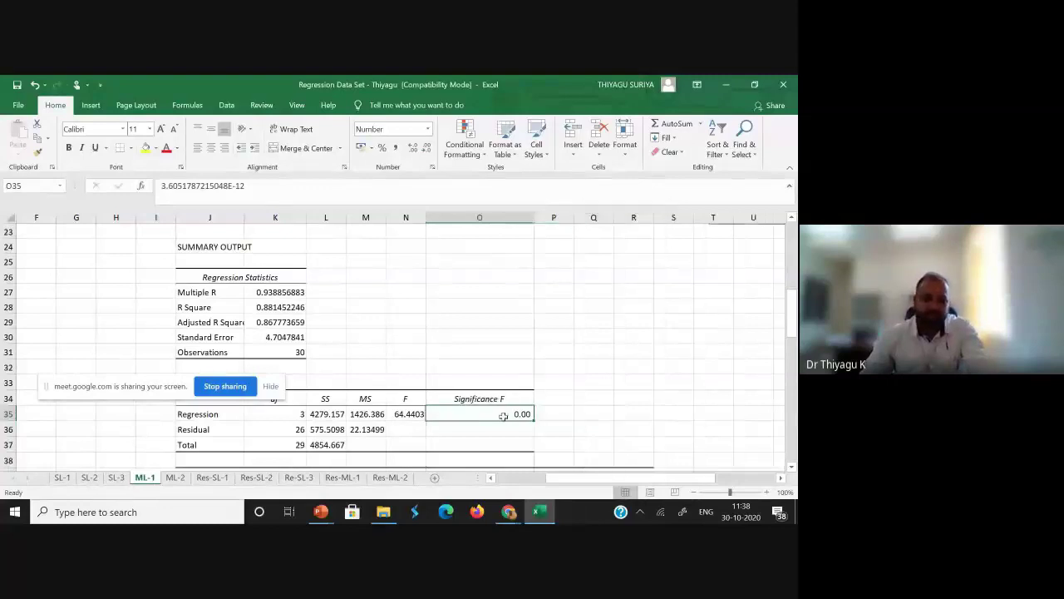
key("ctrl+z")
key("ctrl+z")
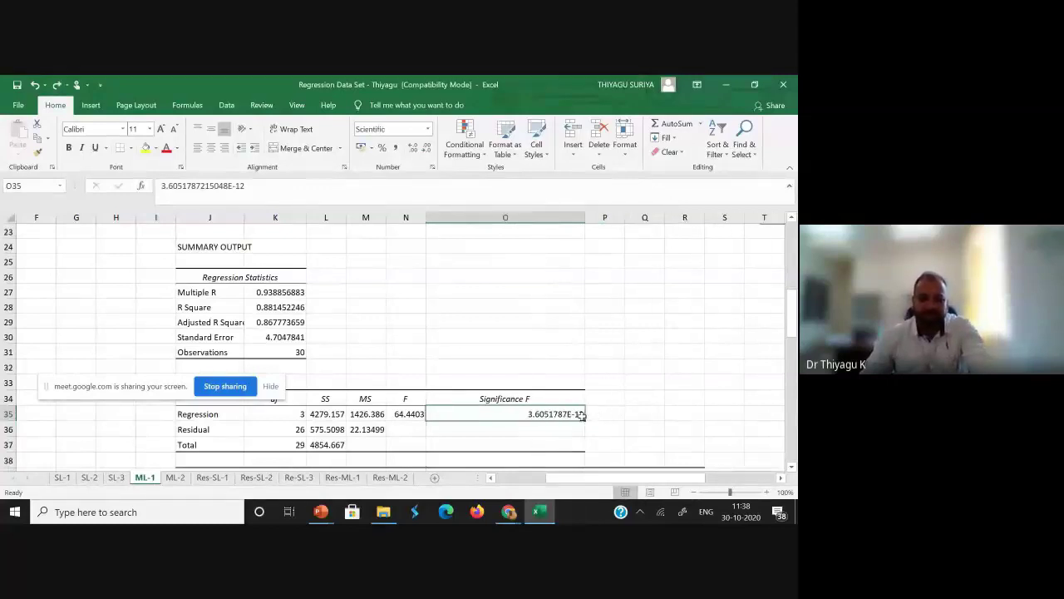
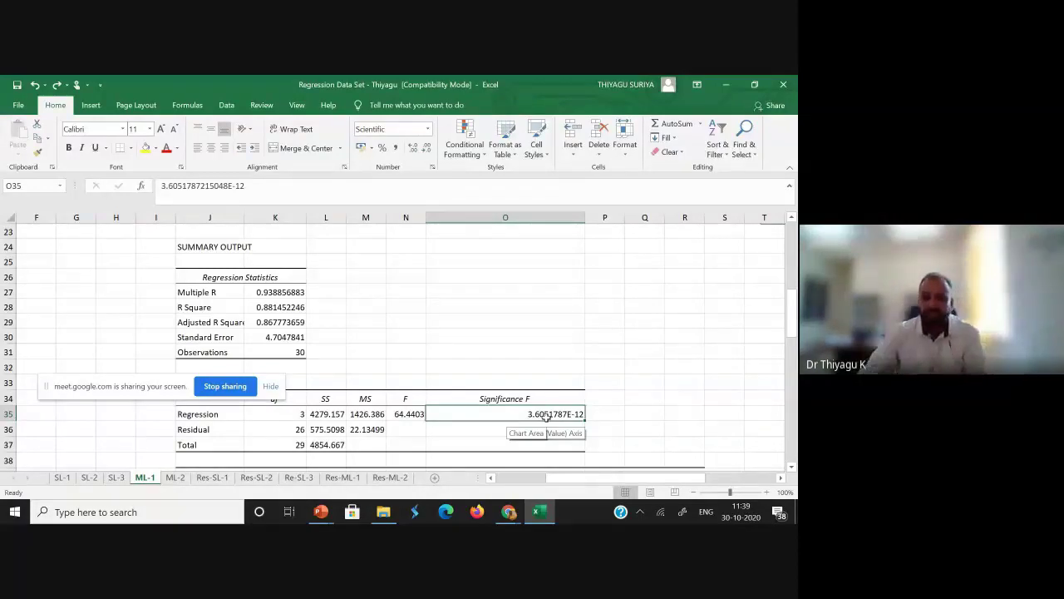
Undo the recent formatting and delete columns J:O holding the old regression output
key("ctrl+z")
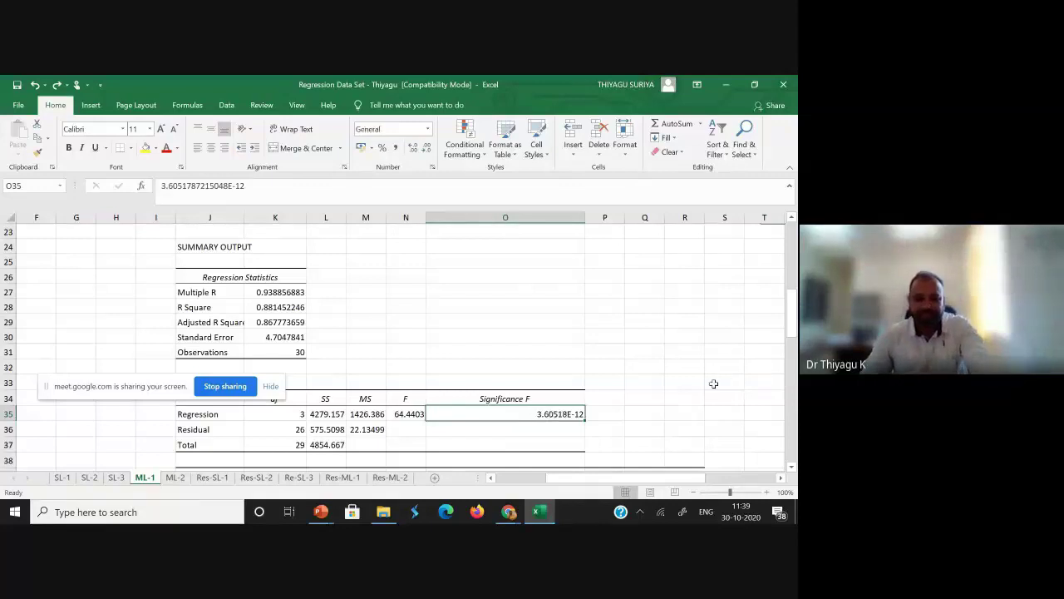
key("ctrl+z")
key("ctrl+z")
left_click(701, 384)
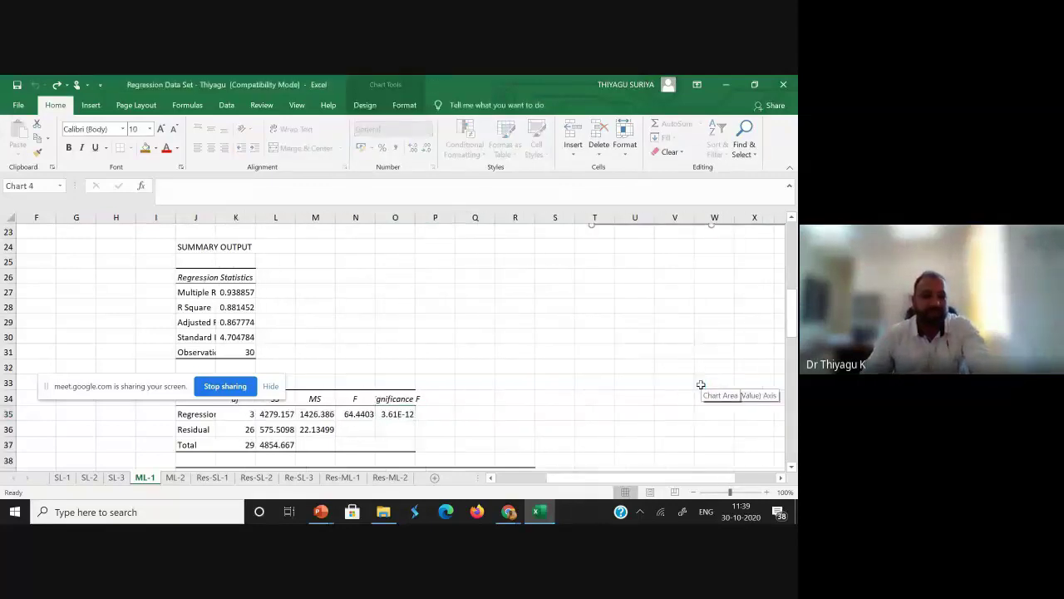
left_click_drag(195, 217, 235, 217)
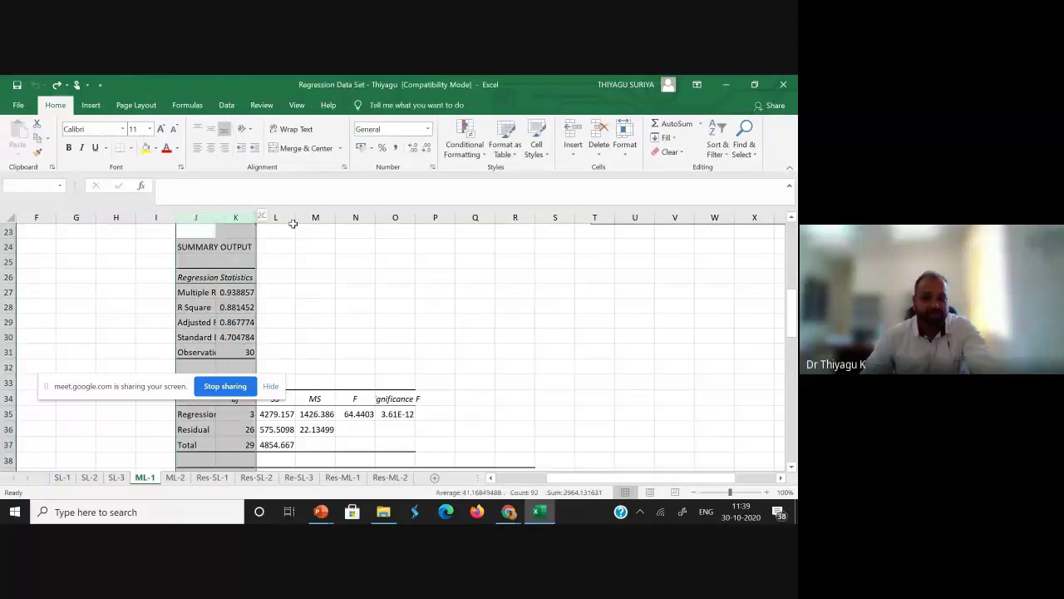
left_click_drag(410, 217, 399, 217)
right_click(407, 218)
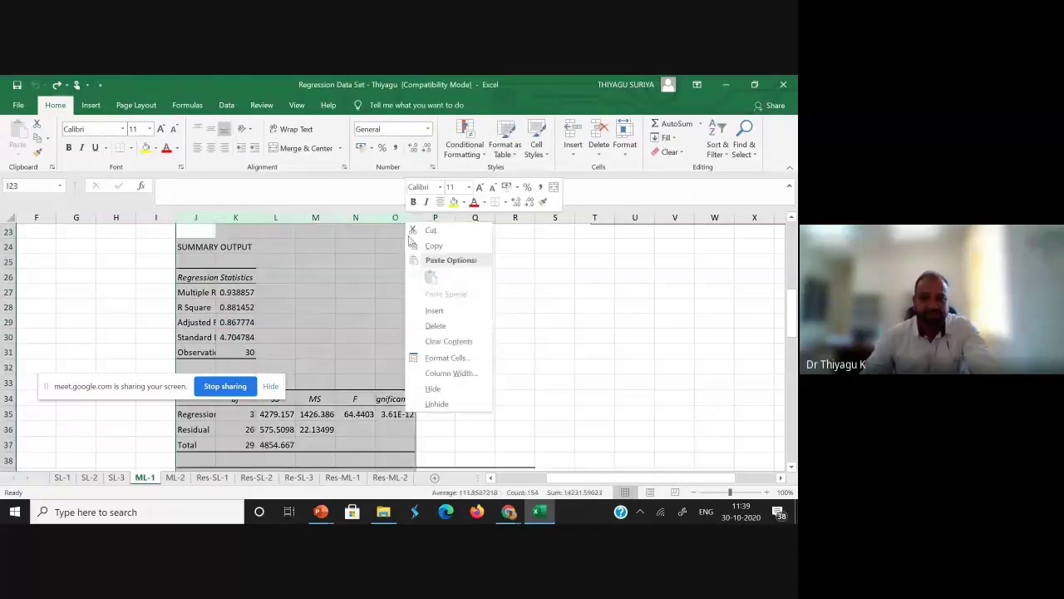
left_click(457, 326)
key("Return")
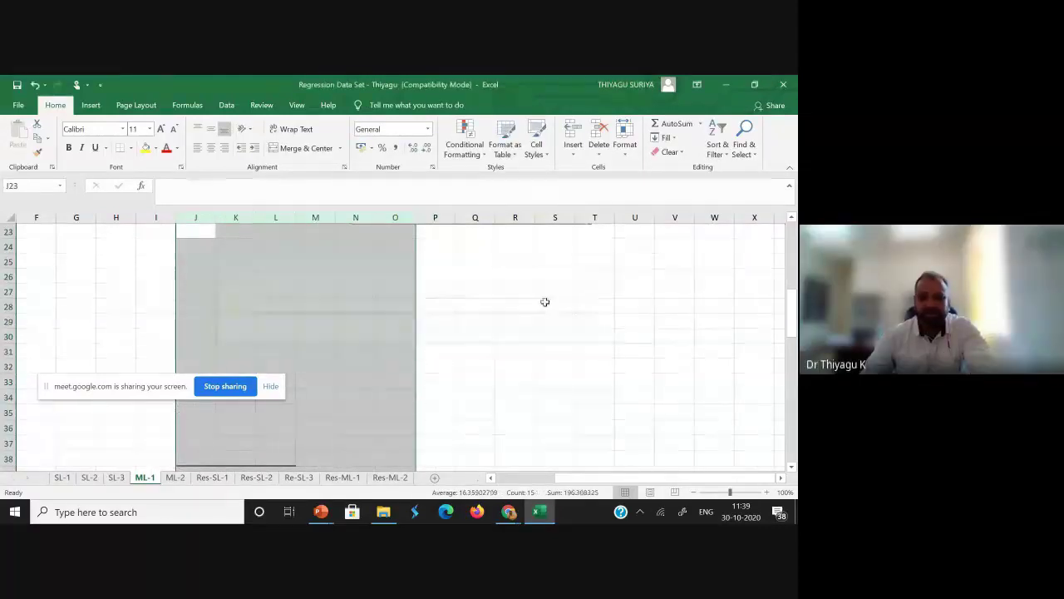
left_click_drag(792, 318, 793, 241)
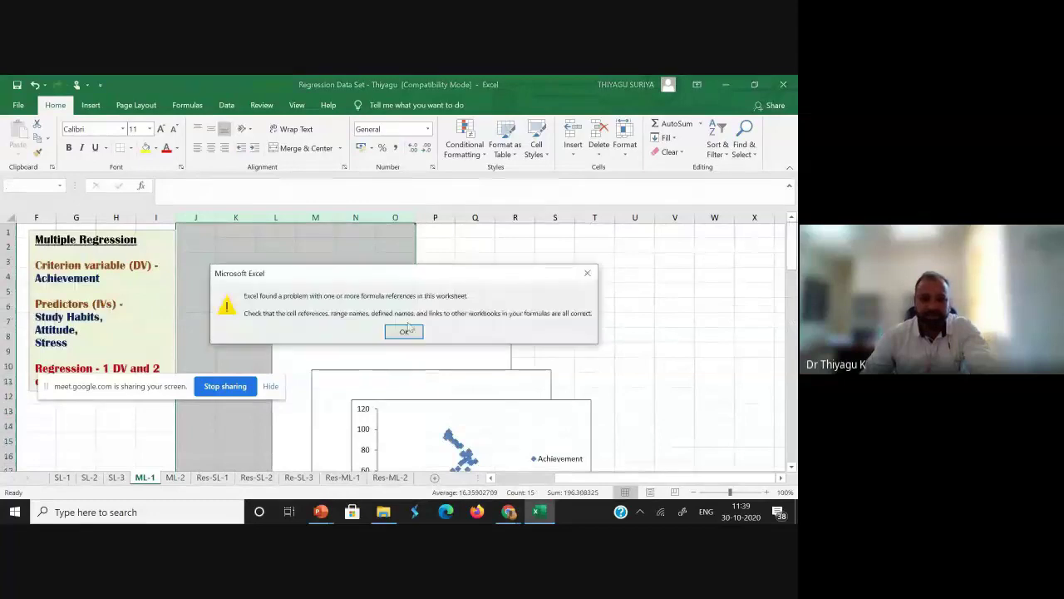
left_click(406, 333)
Delete the leftover Attitude and Study Habits line fit charts
left_click(528, 405)
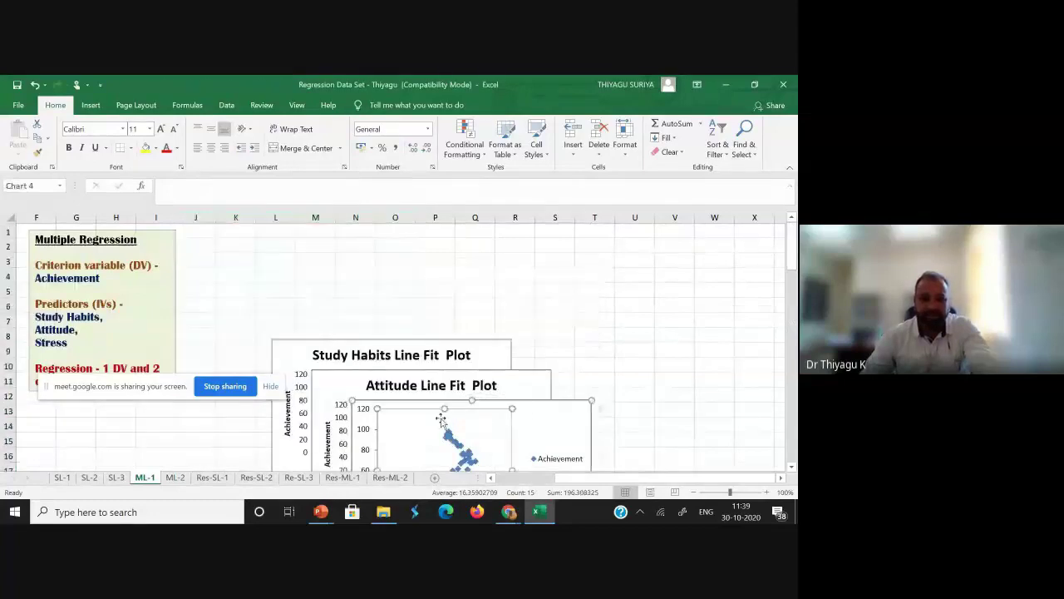
key("Delete")
left_click(492, 353)
key("Delete")
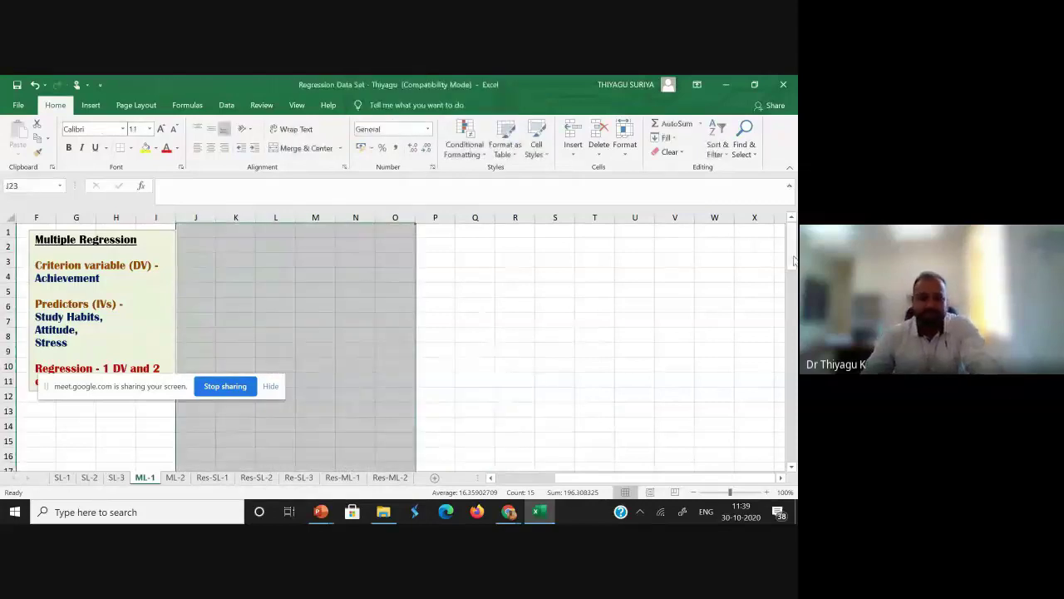
left_click(515, 335)
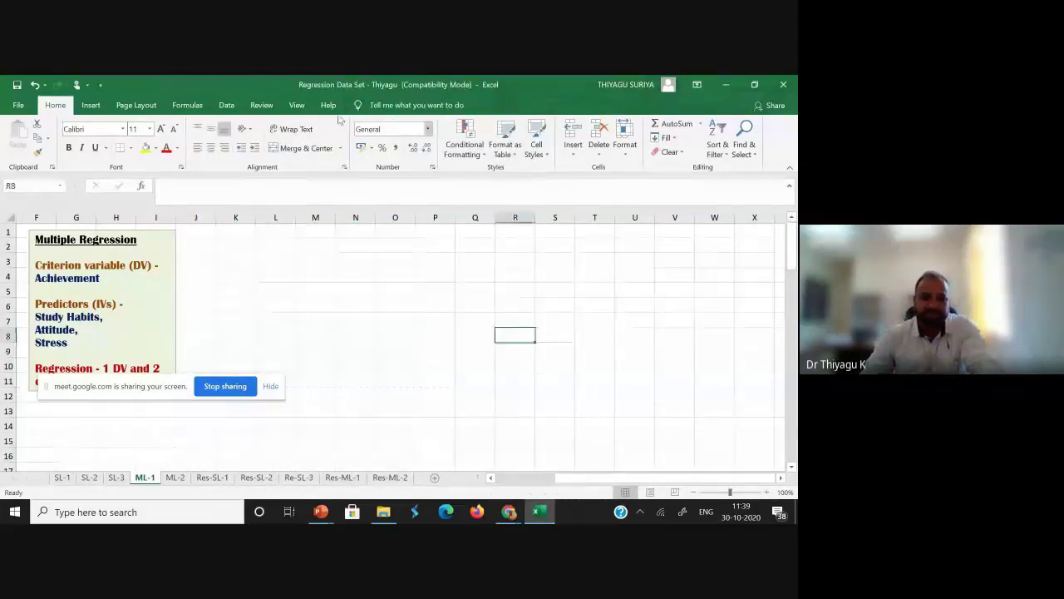
Start a Data Analysis Regression and set the Input Y Range to $B$1:$B$31
left_click(226, 105)
left_click(643, 127)
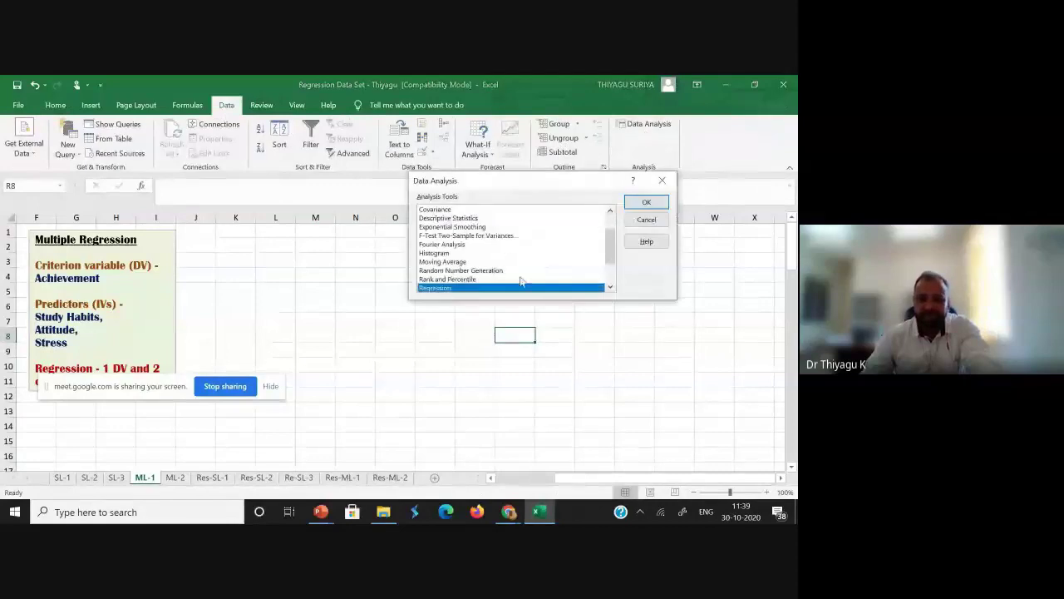
left_click(646, 202)
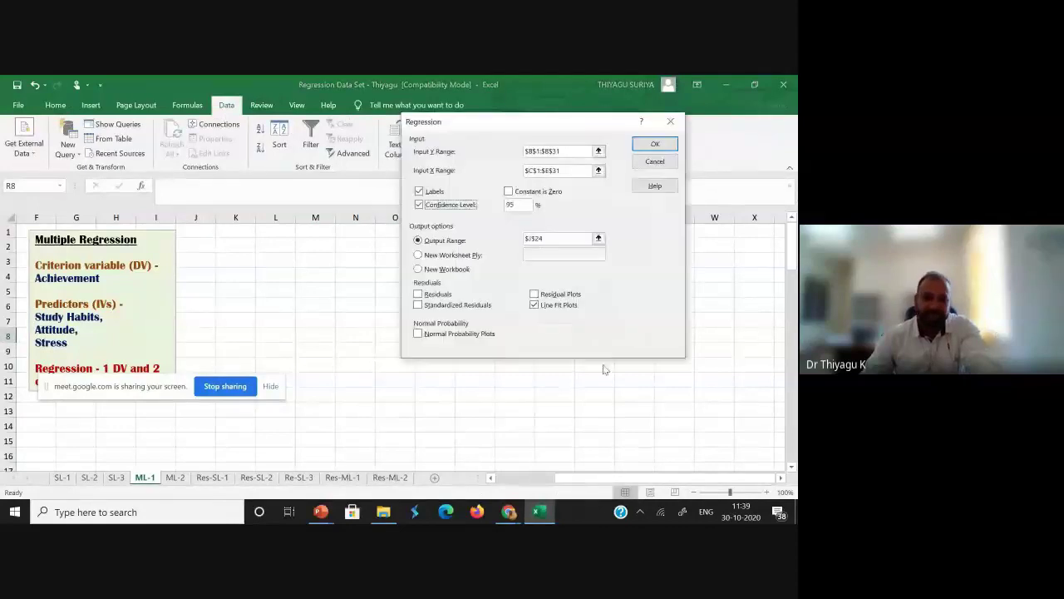
double_click(541, 150)
key("BackSpace")
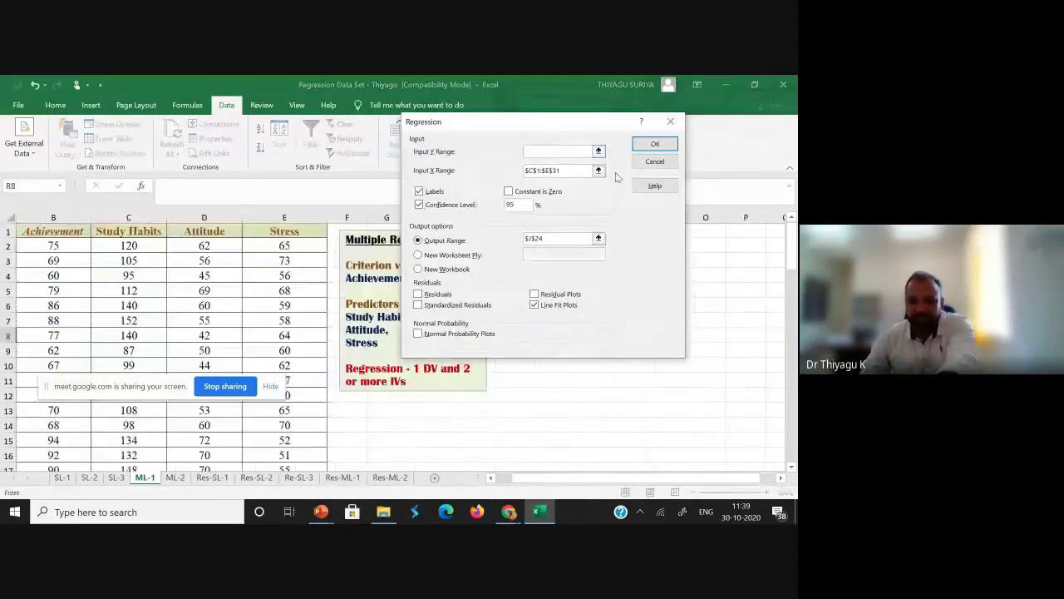
double_click(577, 172)
key("BackSpace")
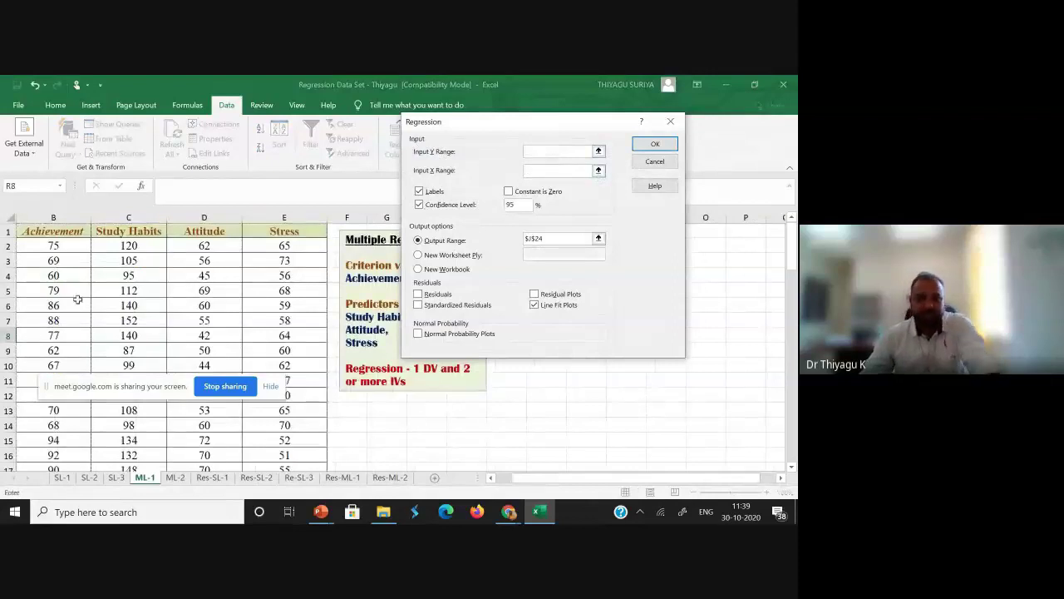
left_click(536, 151)
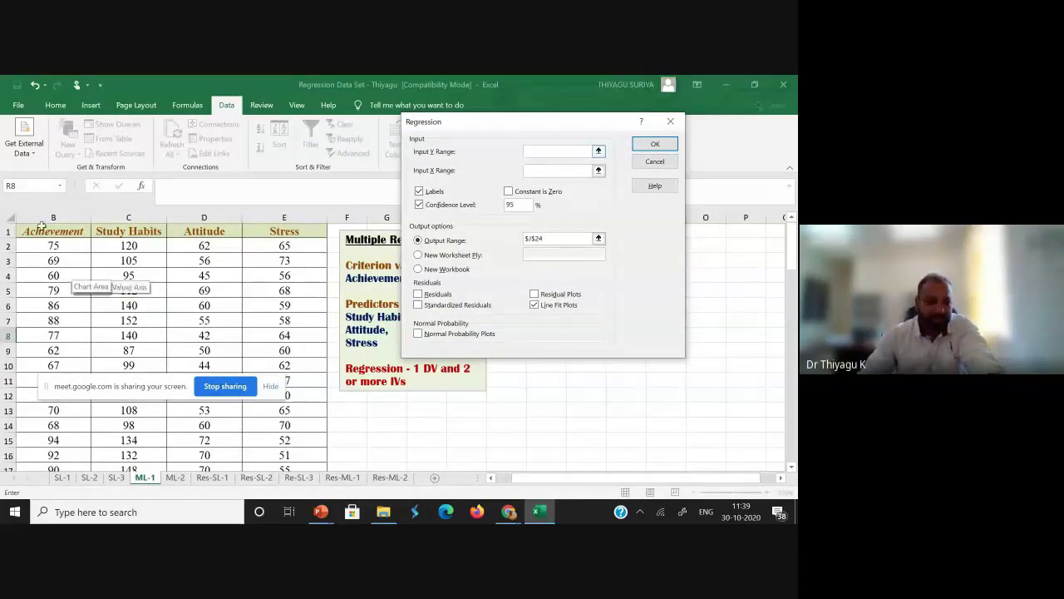
left_click_drag(42, 232, 44, 467)
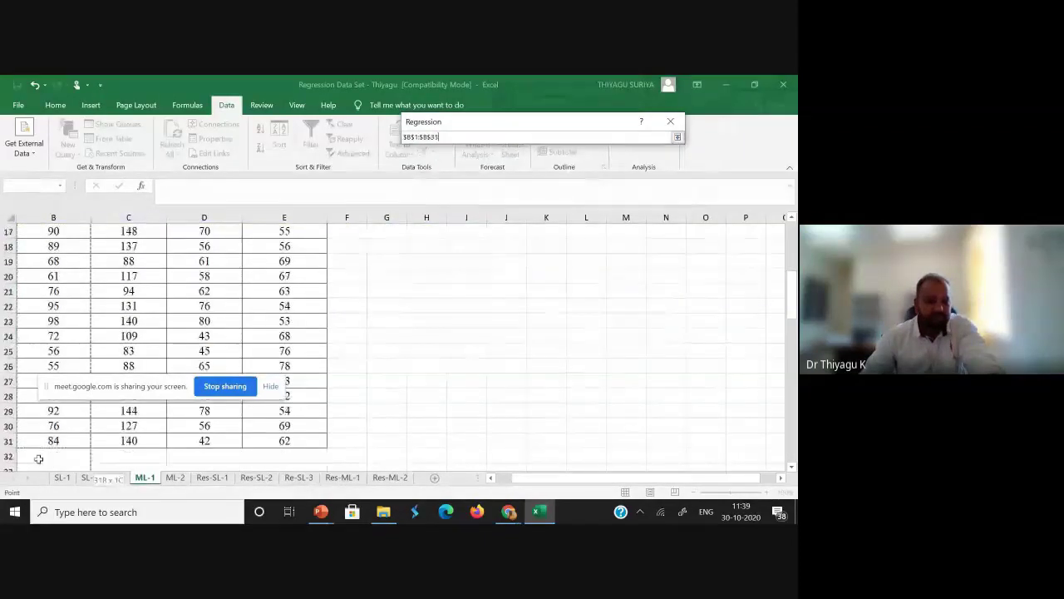
left_click_drag(37, 520, 43, 470)
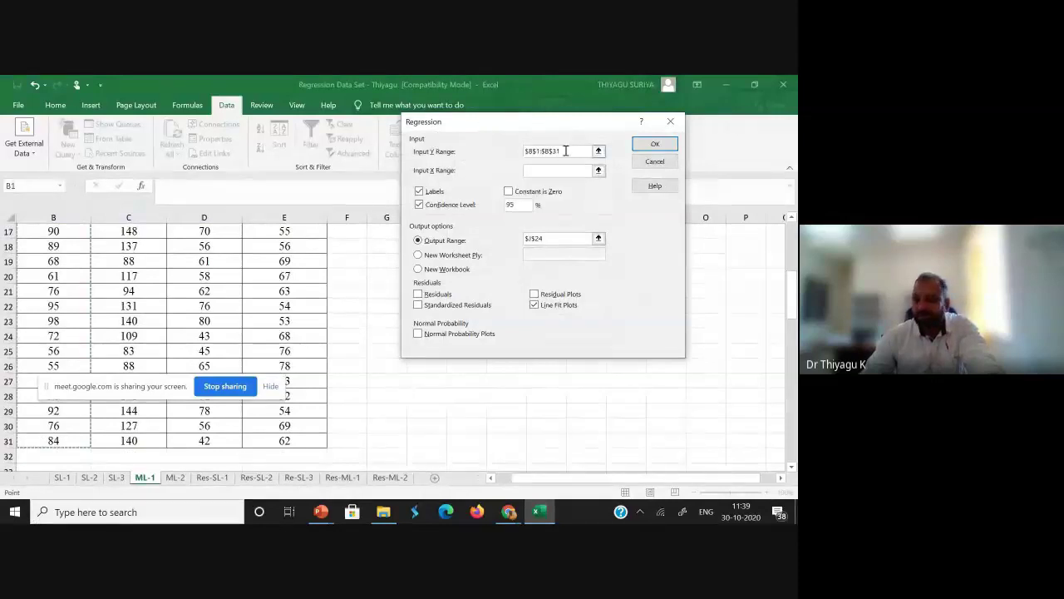
left_click_drag(555, 151, 524, 151)
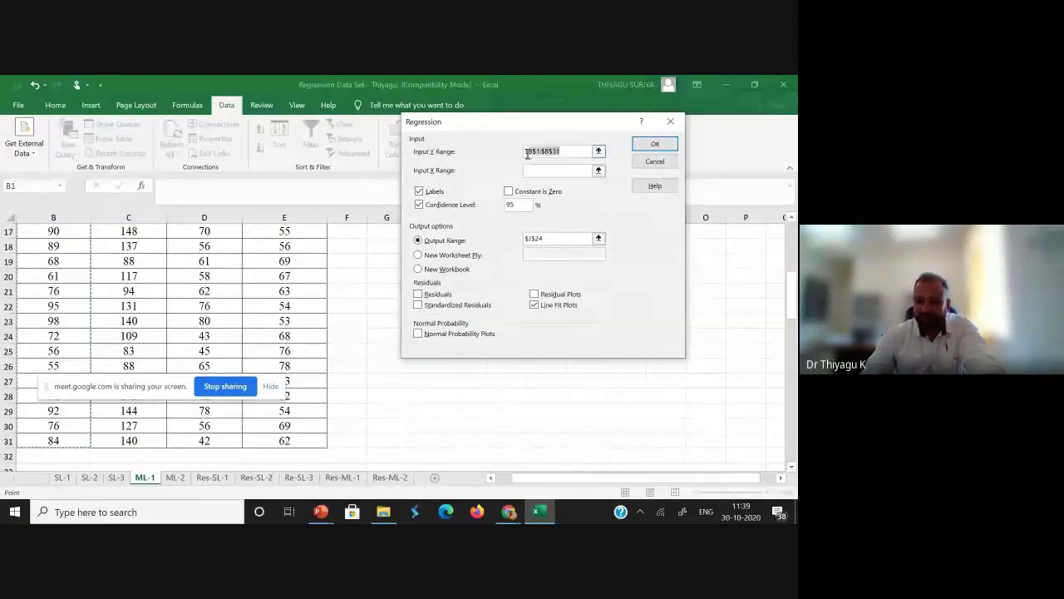
Set the Input X Range to $C$1:$E$31, Study Habits through Stress
left_click(542, 167)
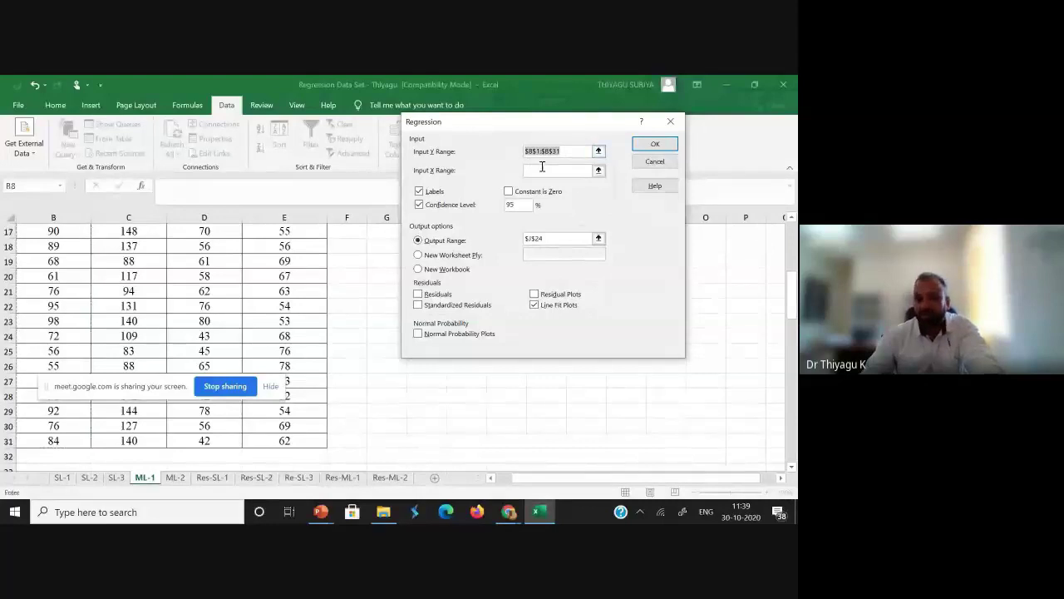
left_click(539, 173)
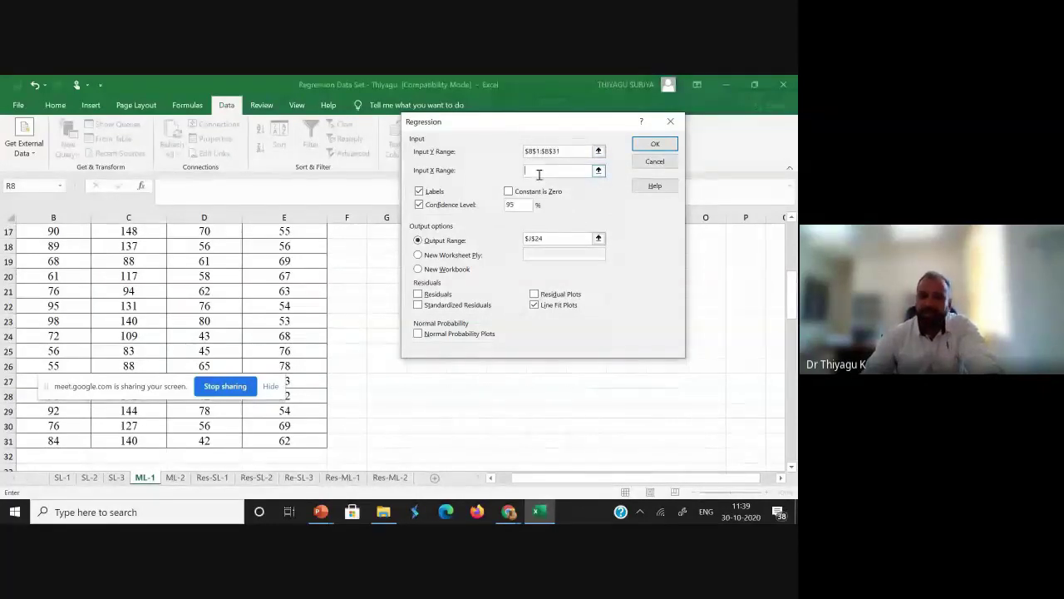
scroll(326, 283, "up", 5)
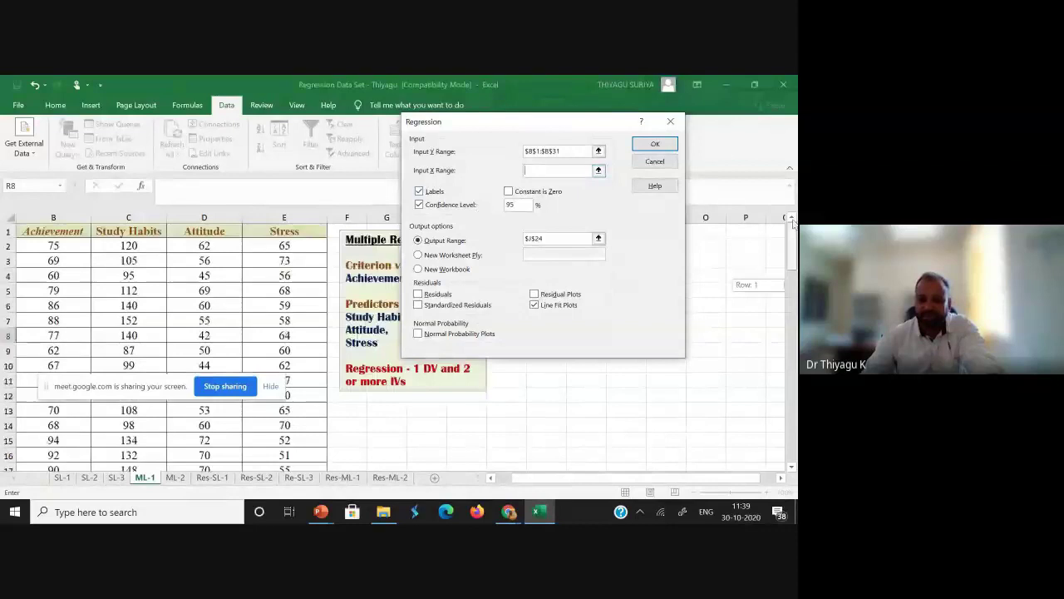
left_click(134, 233)
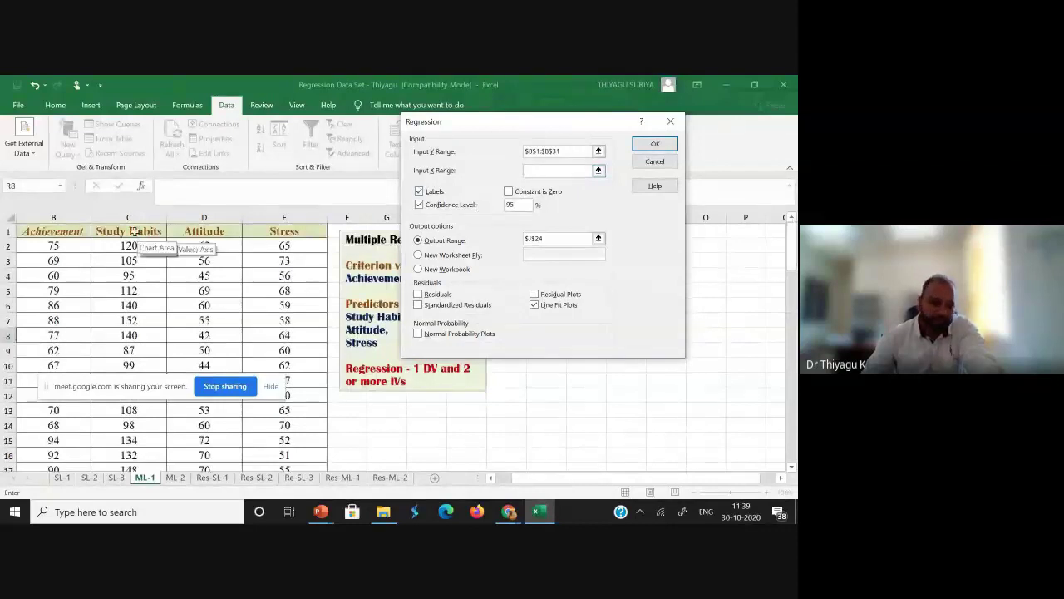
mouse_move(134, 233)
left_mouse_down()
mouse_move(294, 233)
mouse_move(309, 517)
mouse_move(316, 446)
left_mouse_up()
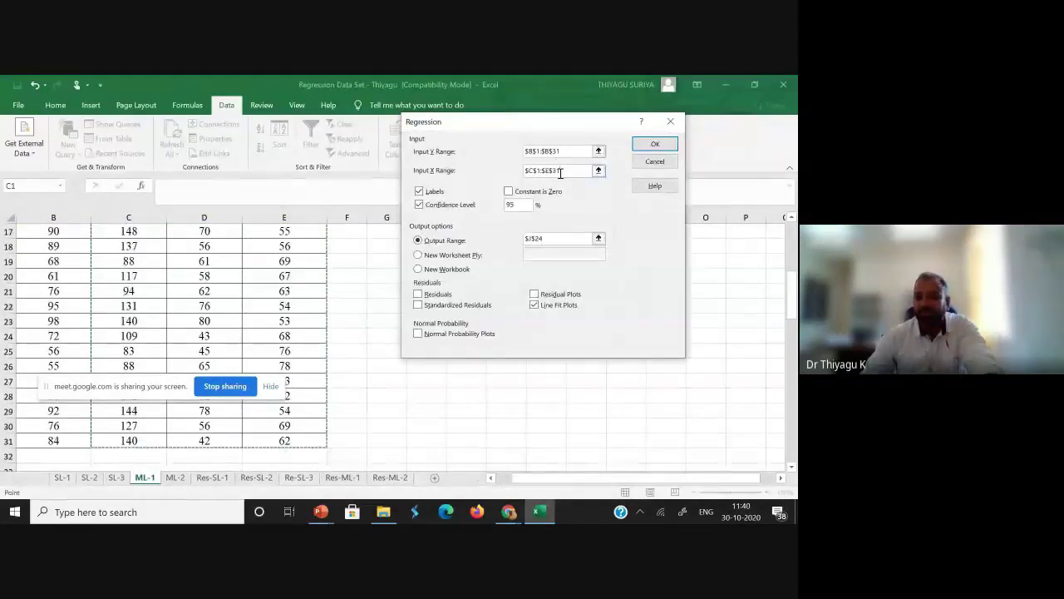
left_click_drag(558, 172, 521, 174)
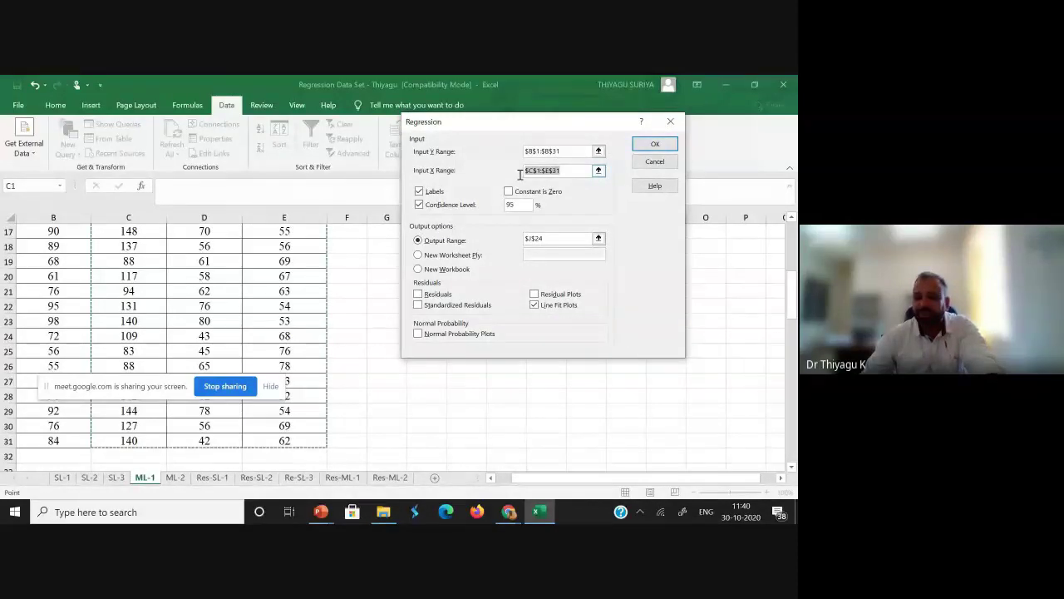
key("ctrl+c")
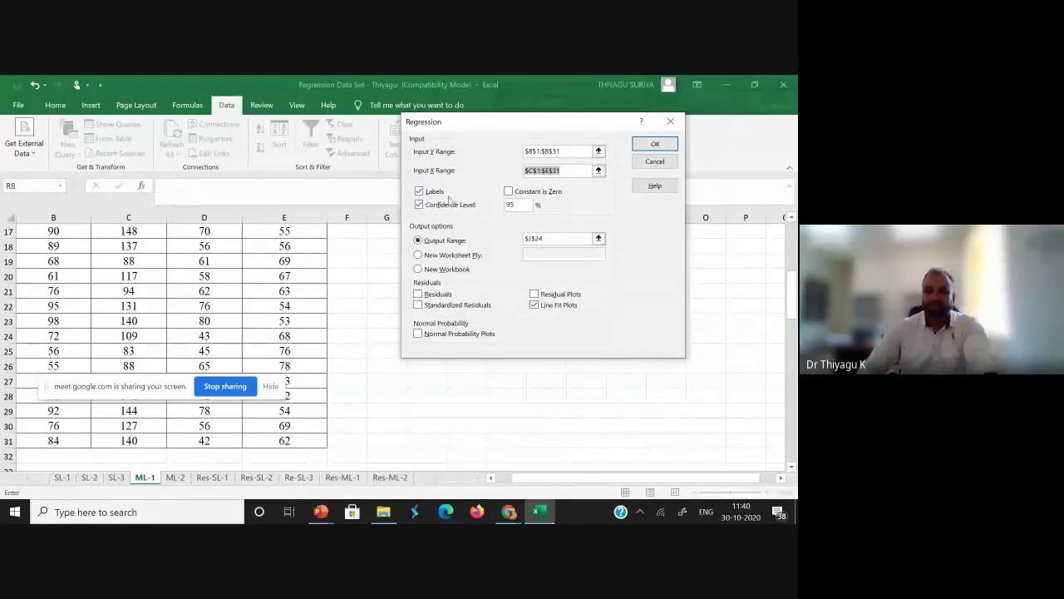
Change the regression Output Range to cell J27
left_click(545, 238)
left_click_drag(545, 238, 501, 238)
key("BackSpace")
left_click(495, 379)
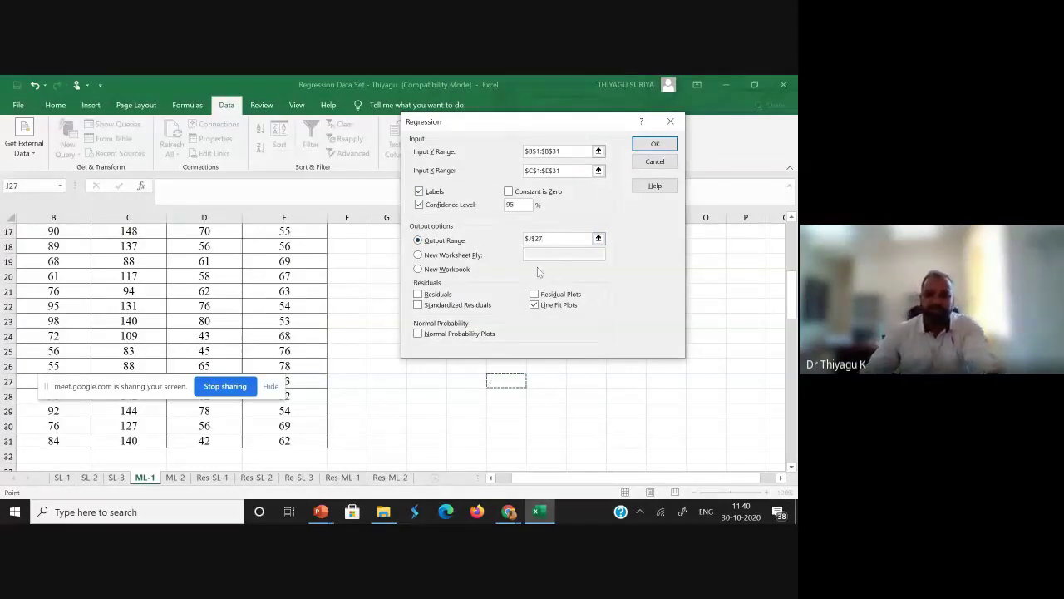
Run the regression into J27, allowing the overwrite, and widen column J
left_click(656, 144)
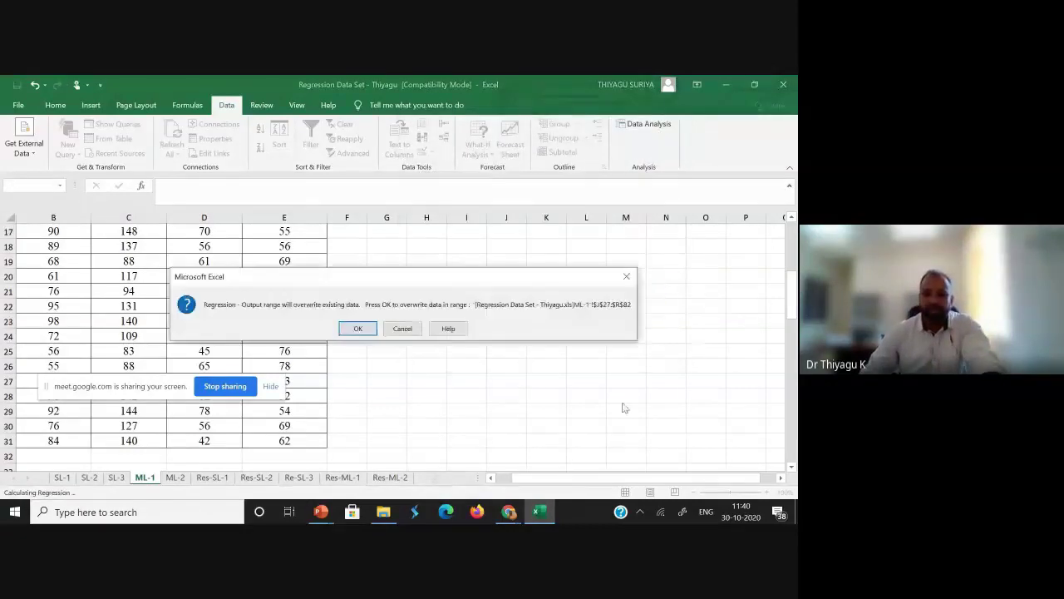
left_click(359, 330)
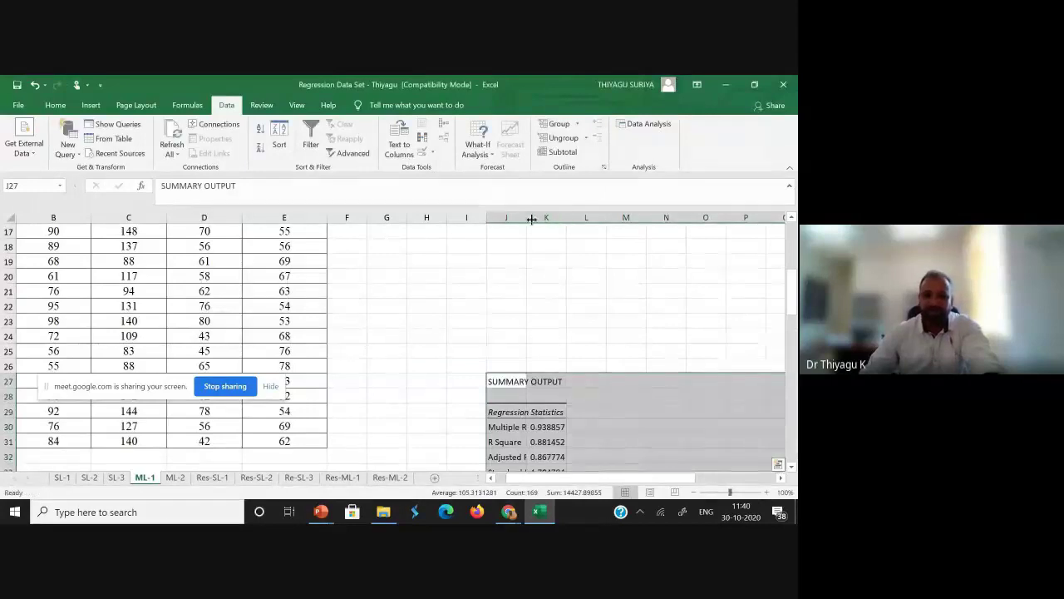
left_click_drag(527, 220, 651, 220)
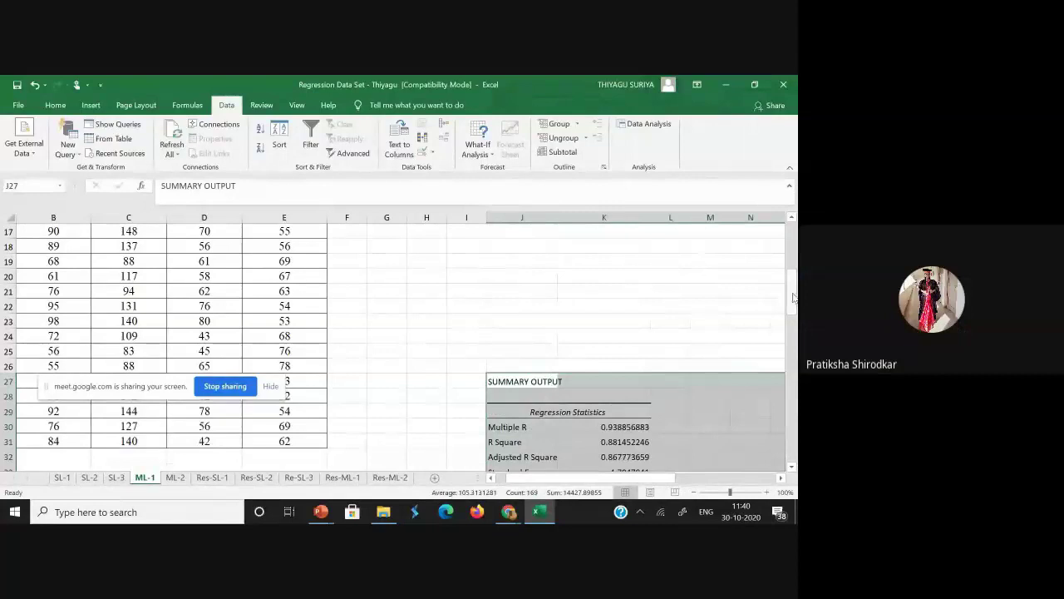
left_click_drag(793, 298, 793, 317)
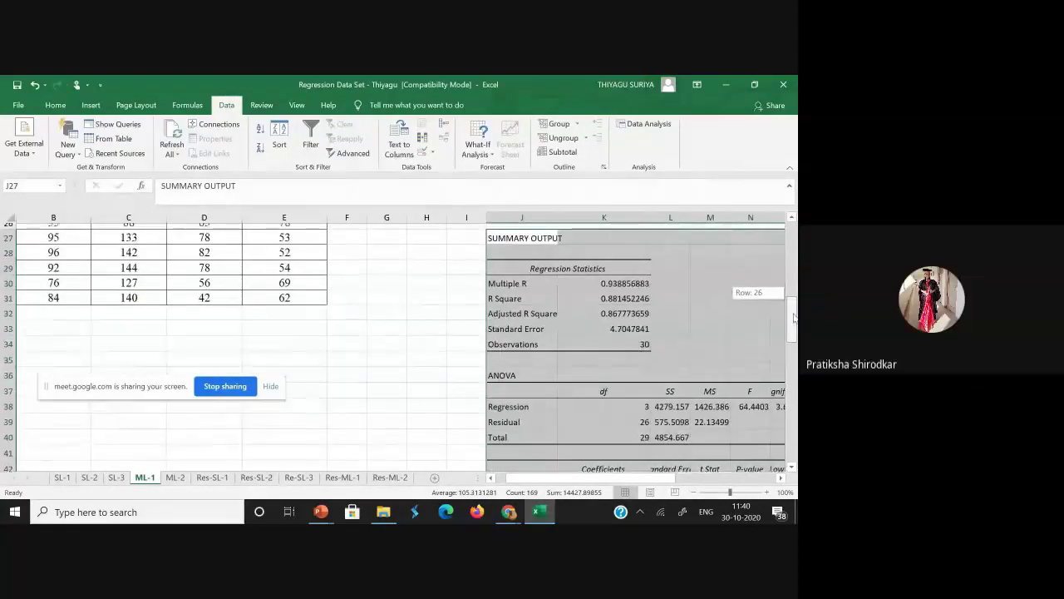
left_click_drag(793, 316, 788, 356)
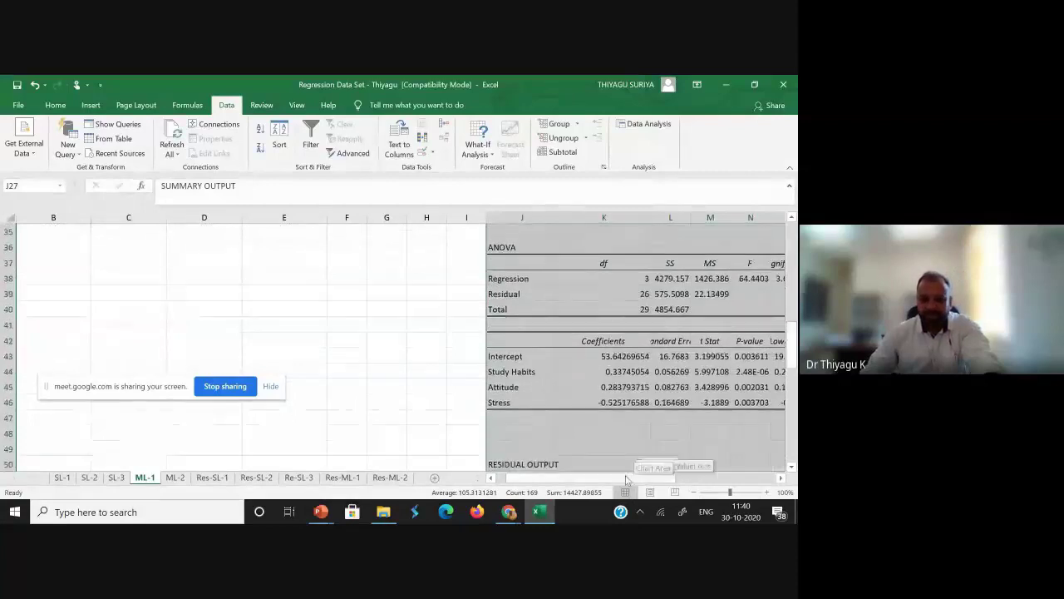
Widen column O and bring up number formatting for the Significance F cell
left_click_drag(627, 479, 677, 479)
left_click_drag(460, 217, 556, 217)
left_click(523, 278)
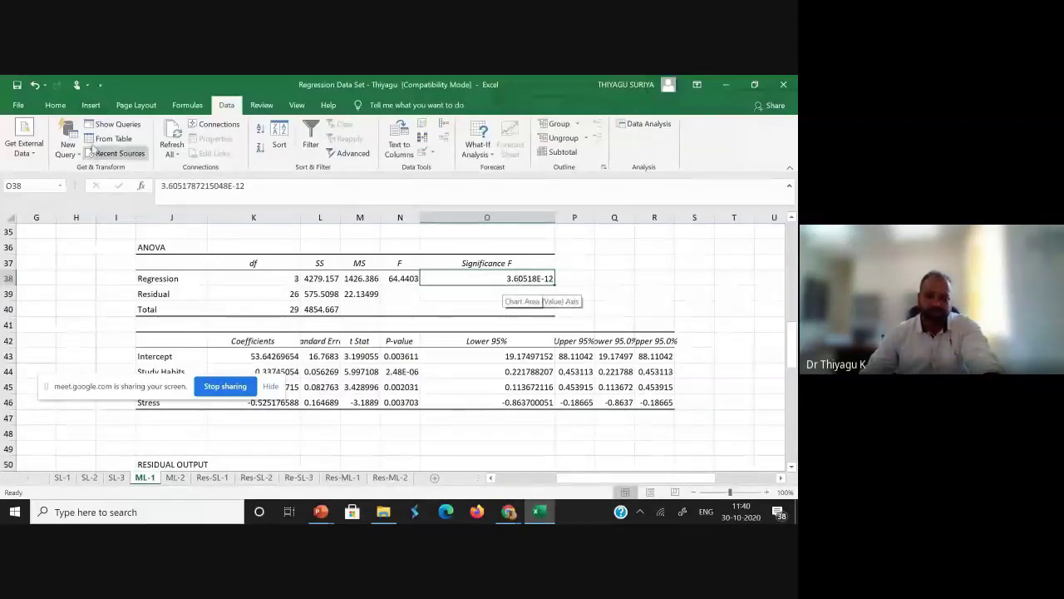
left_click(55, 107)
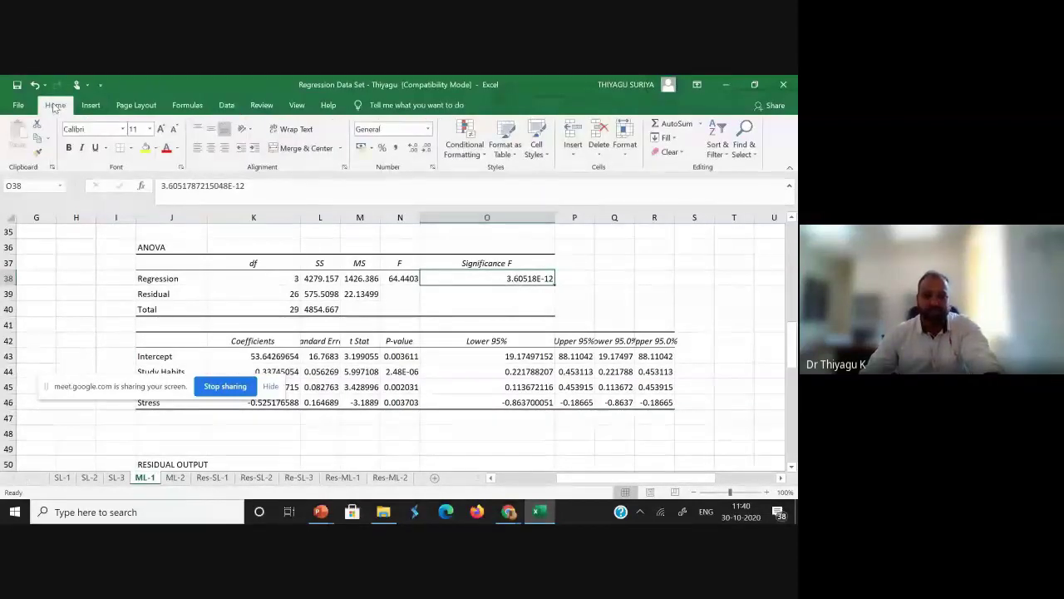
left_click(432, 169)
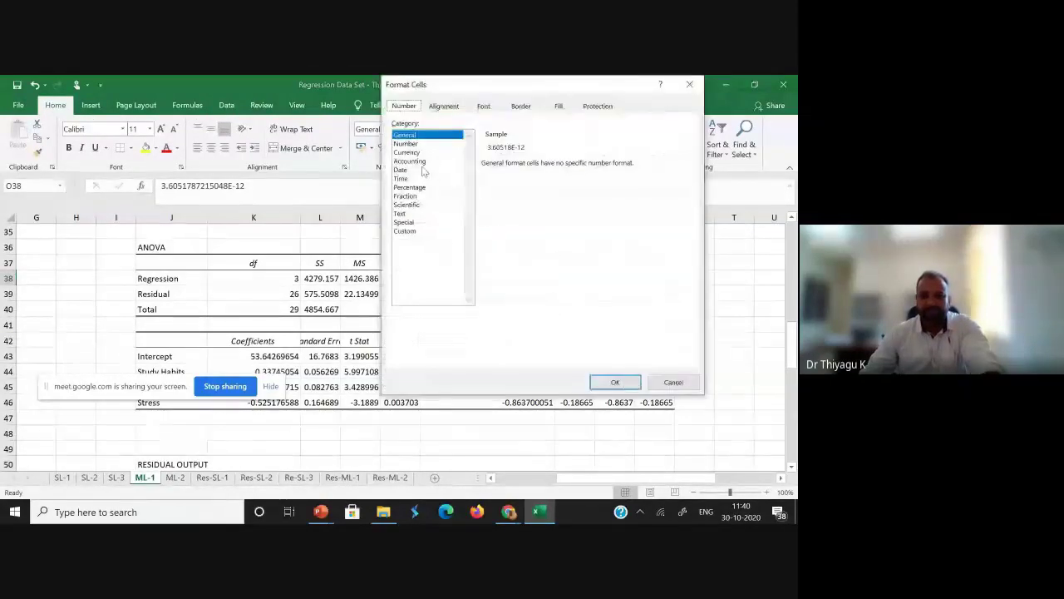
Apply Number format with 5 decimal places to Significance F, then undo it
left_click(405, 144)
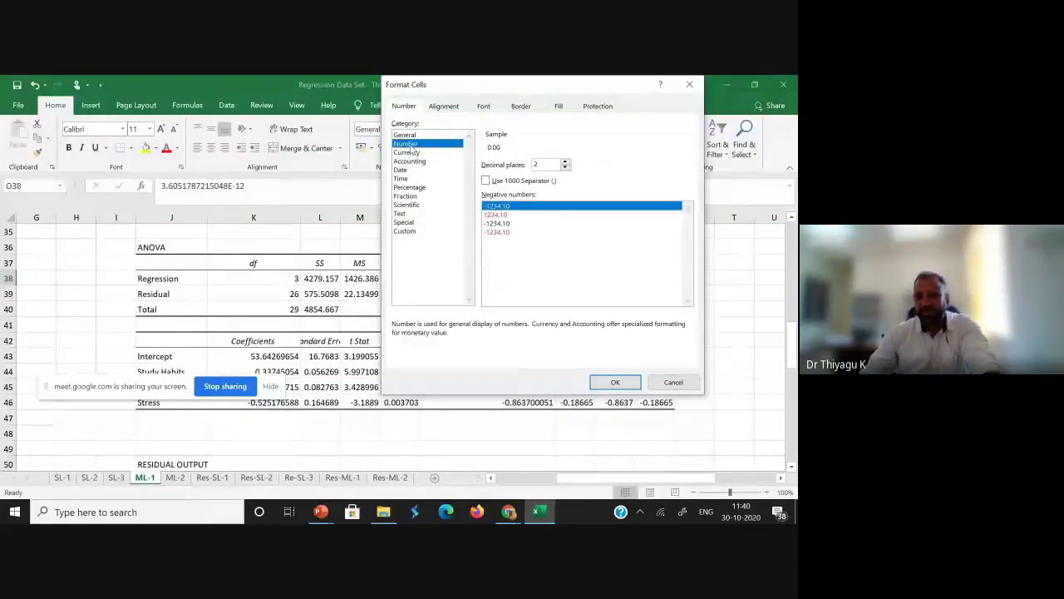
left_click(565, 163)
left_click(565, 163)
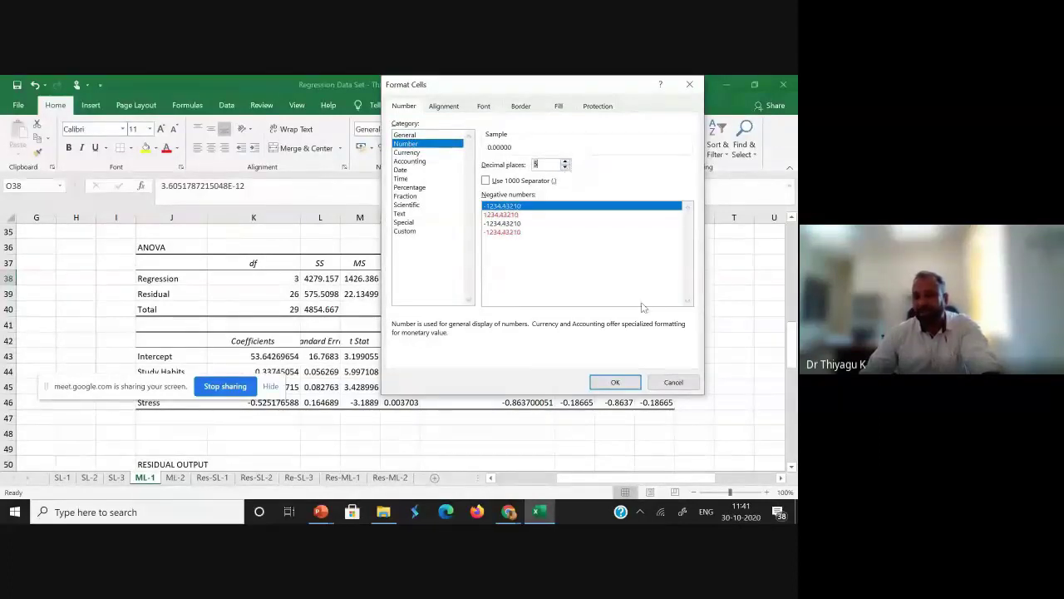
left_click(626, 382)
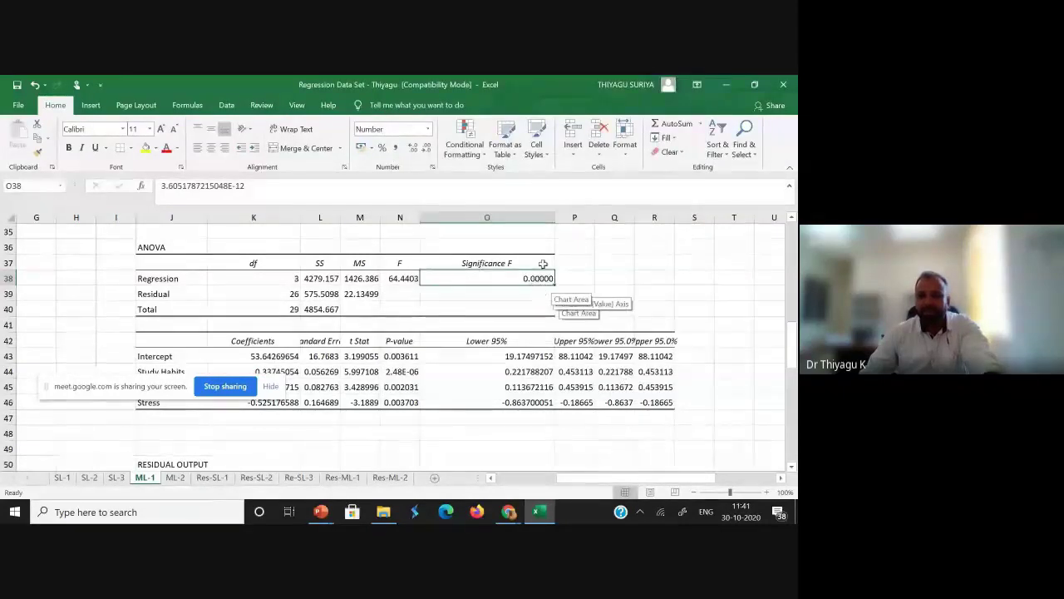
key("ctrl+z")
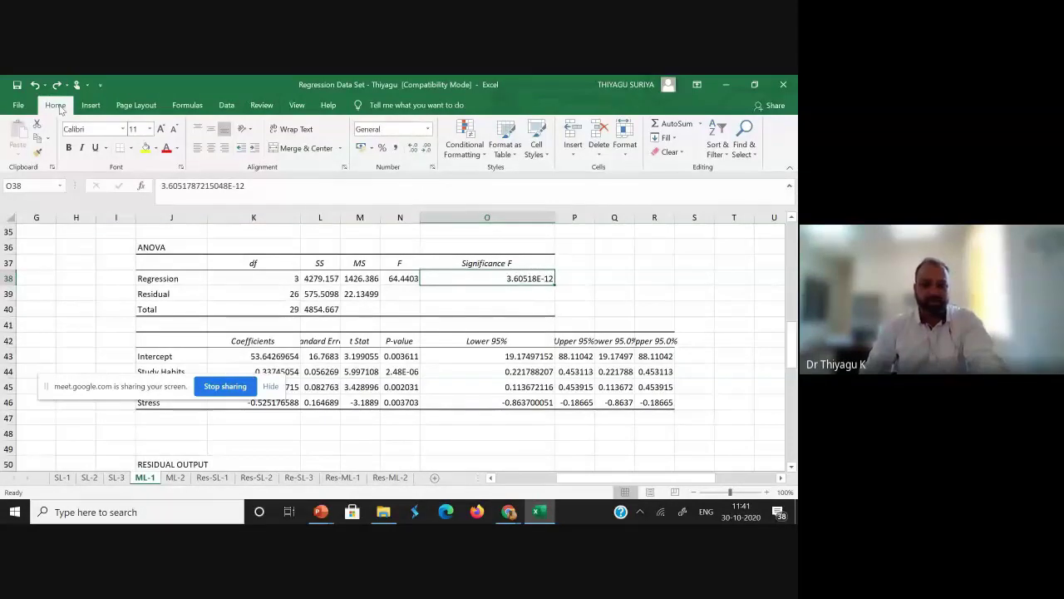
Reapply Number format with 5 decimals so Significance F reads 0.00000, and narrow column O
left_click(432, 167)
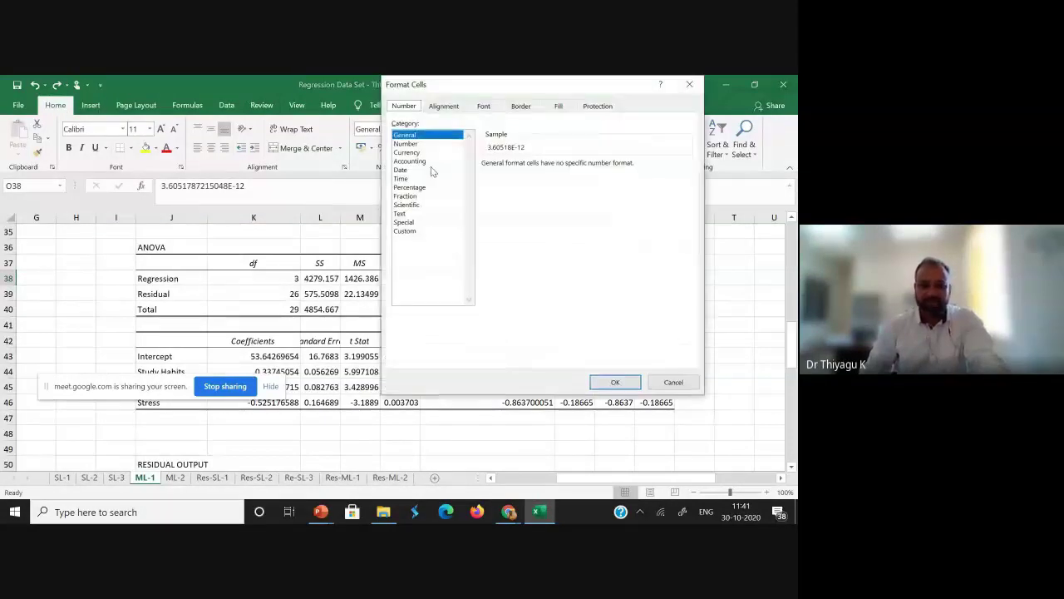
left_click(405, 144)
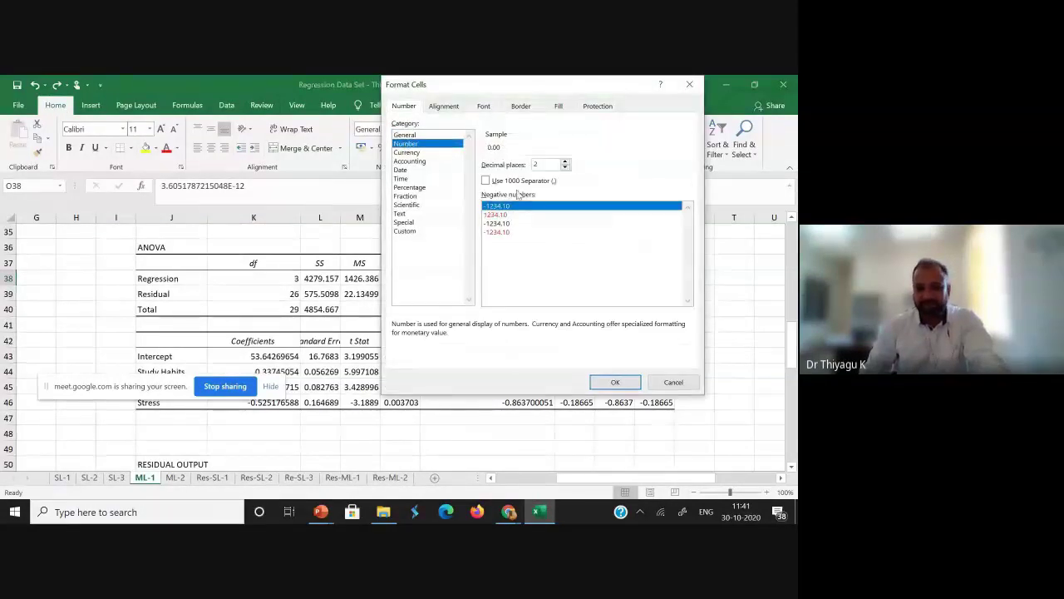
left_click(565, 162)
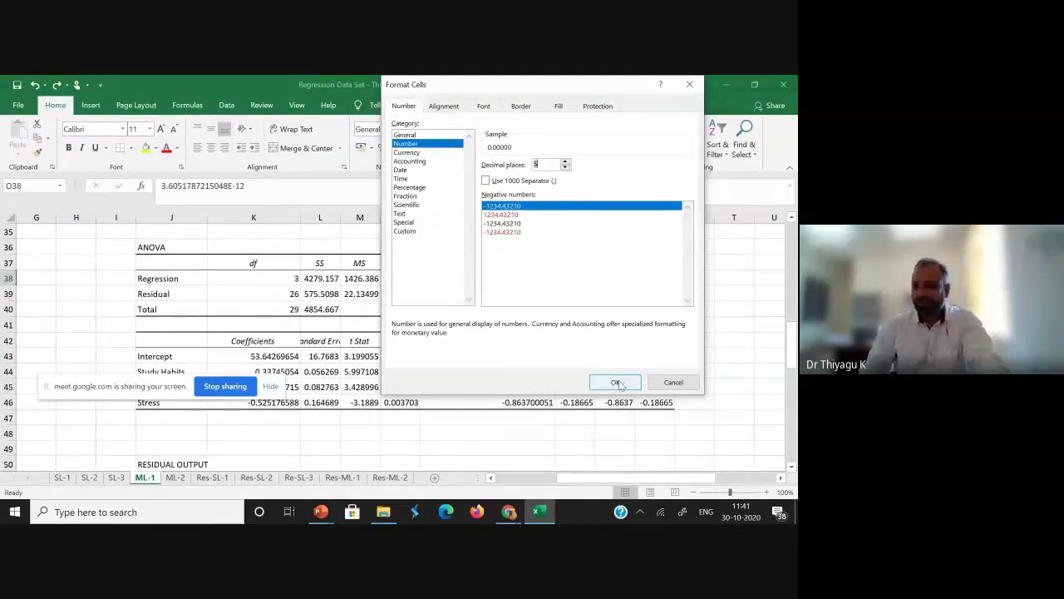
left_click(616, 382)
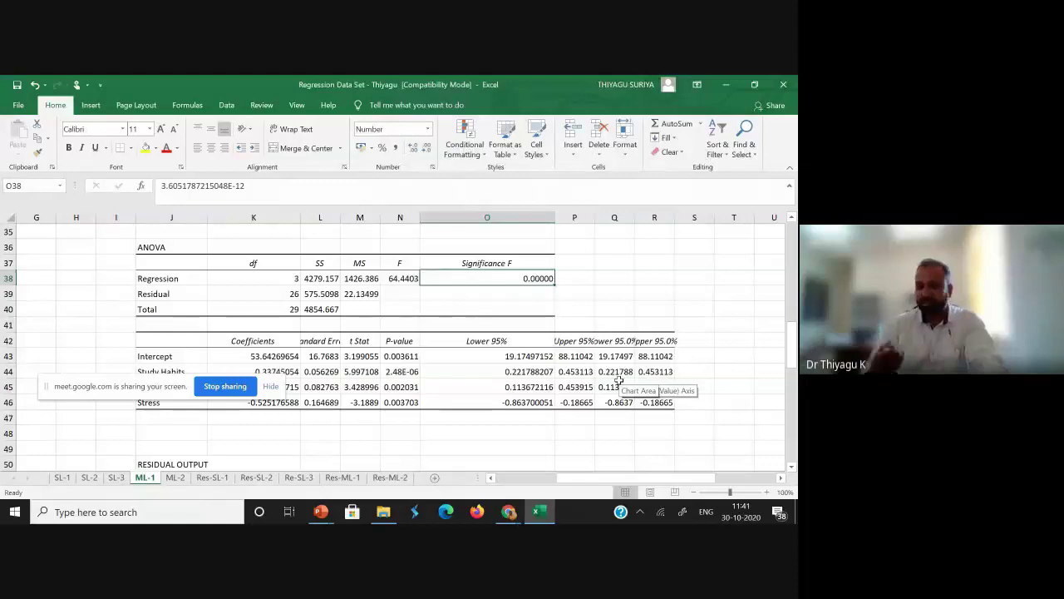
left_click_drag(556, 217, 513, 232)
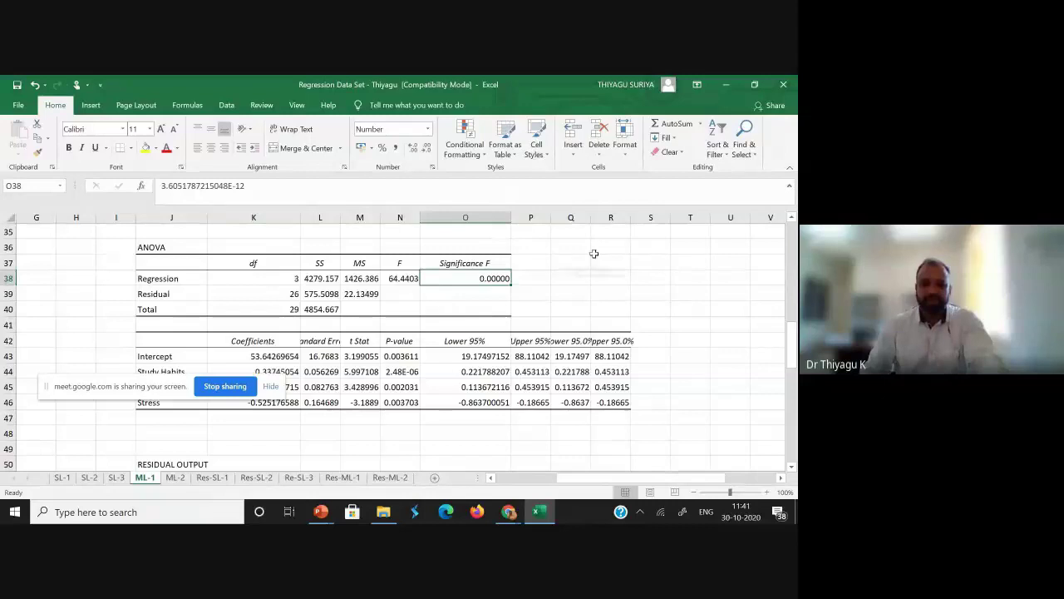
mouse_move(791, 345)
left_mouse_down()
mouse_move(791, 391)
mouse_move(791, 306)
mouse_move(789, 338)
left_mouse_up()
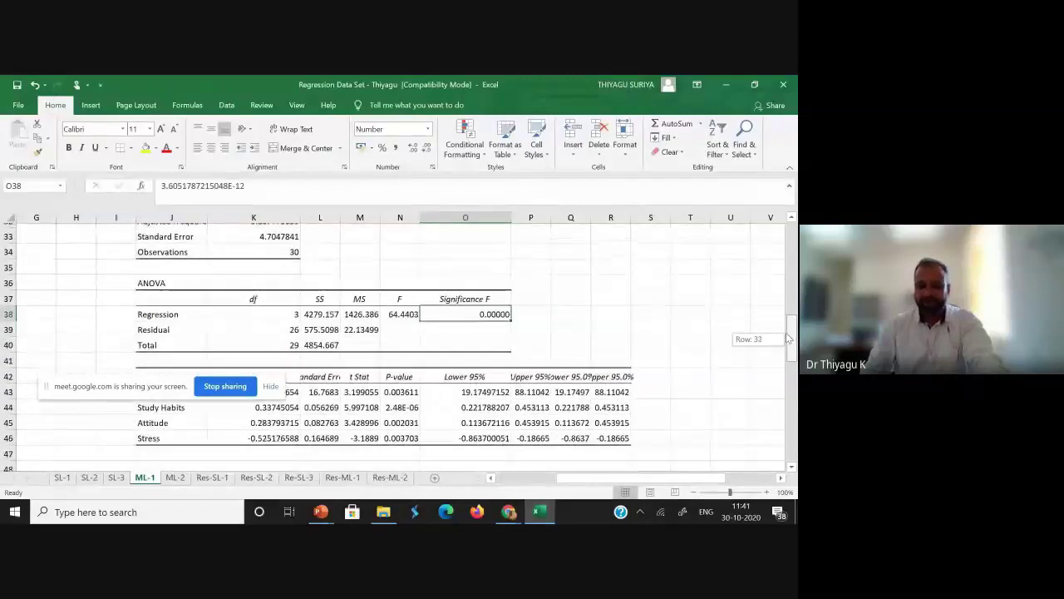
Switch to the Res-ML-1 sheet and highlight the R² = .8815 value in its note
left_click(389, 477)
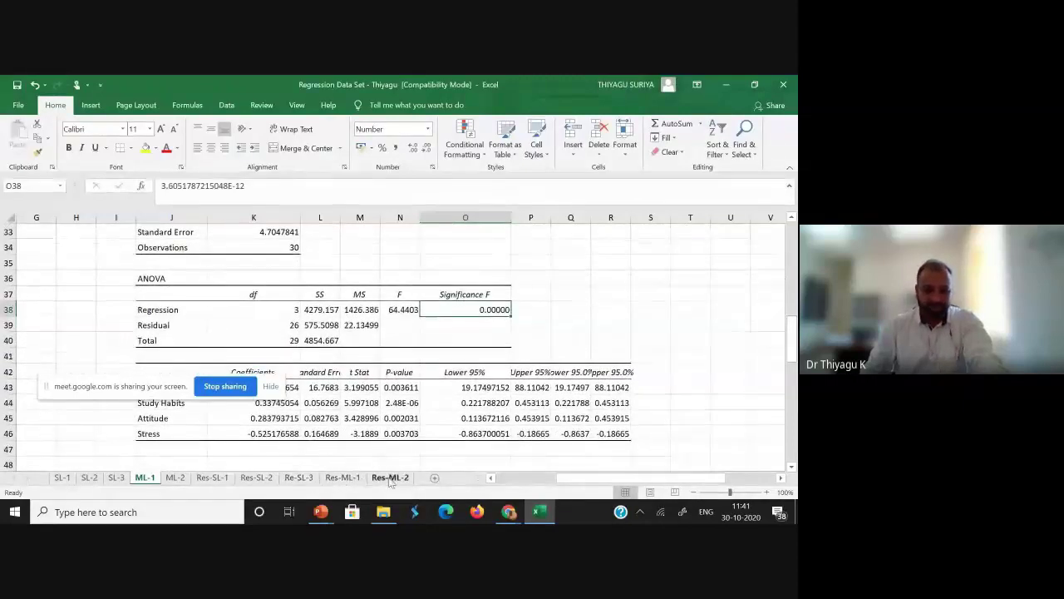
left_click(346, 479)
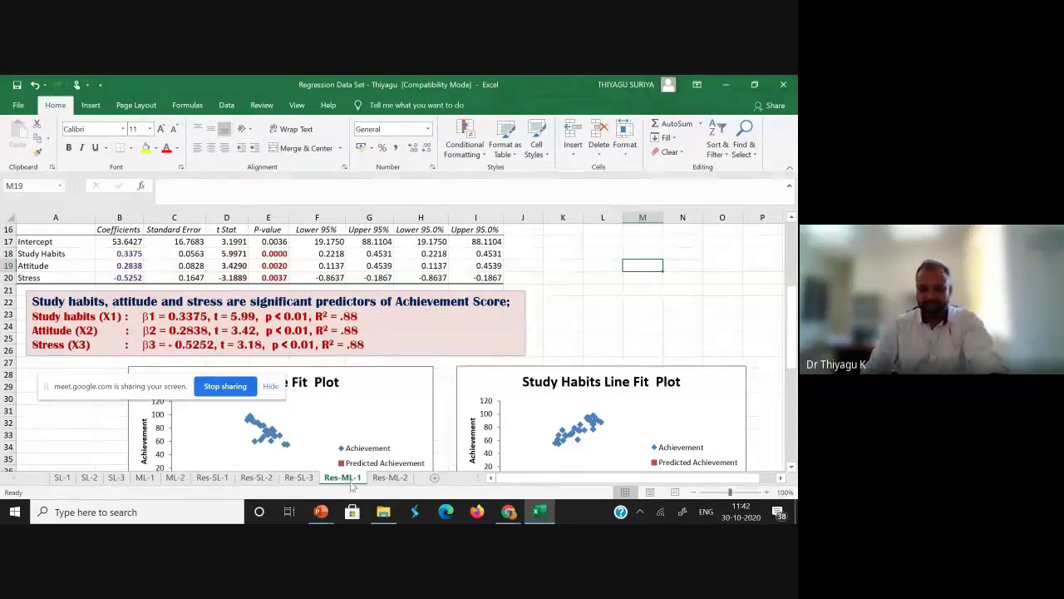
scroll(473, 388, "up", 5)
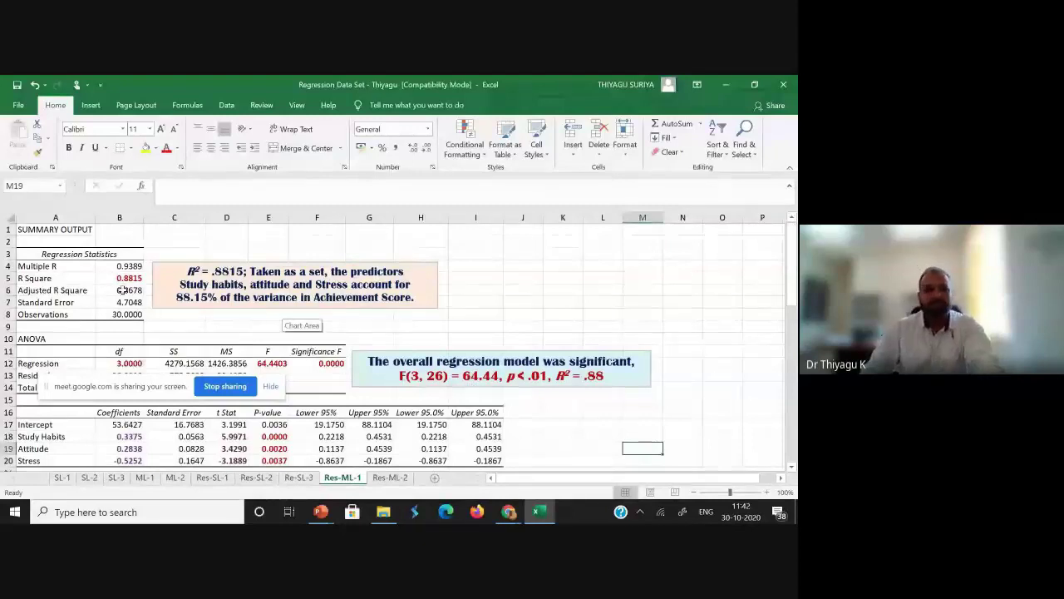
mouse_move(187, 271)
left_mouse_down()
mouse_move(407, 275)
mouse_move(397, 285)
left_mouse_up()
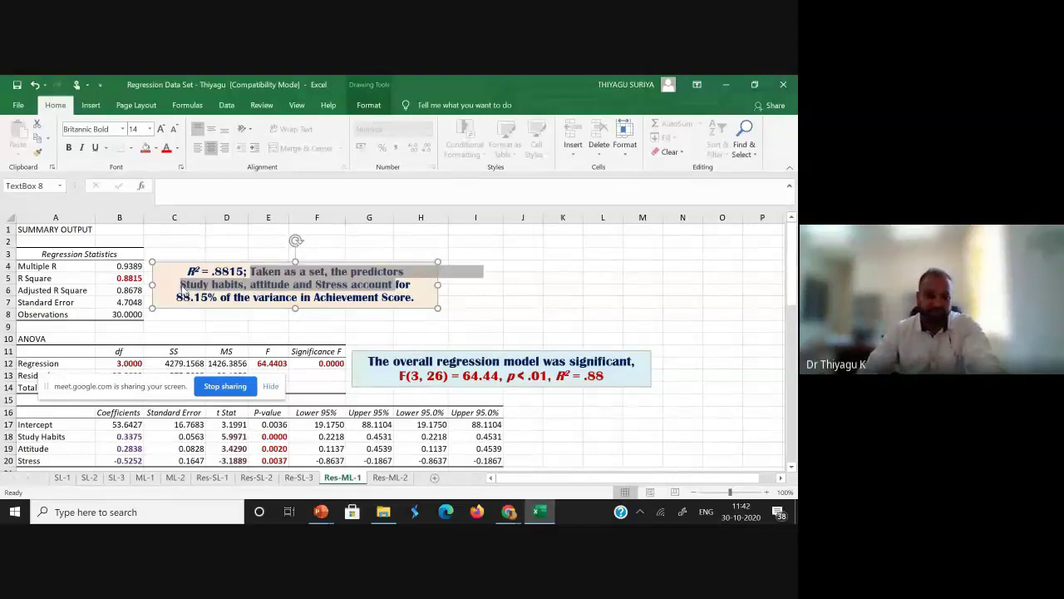
left_click(525, 407)
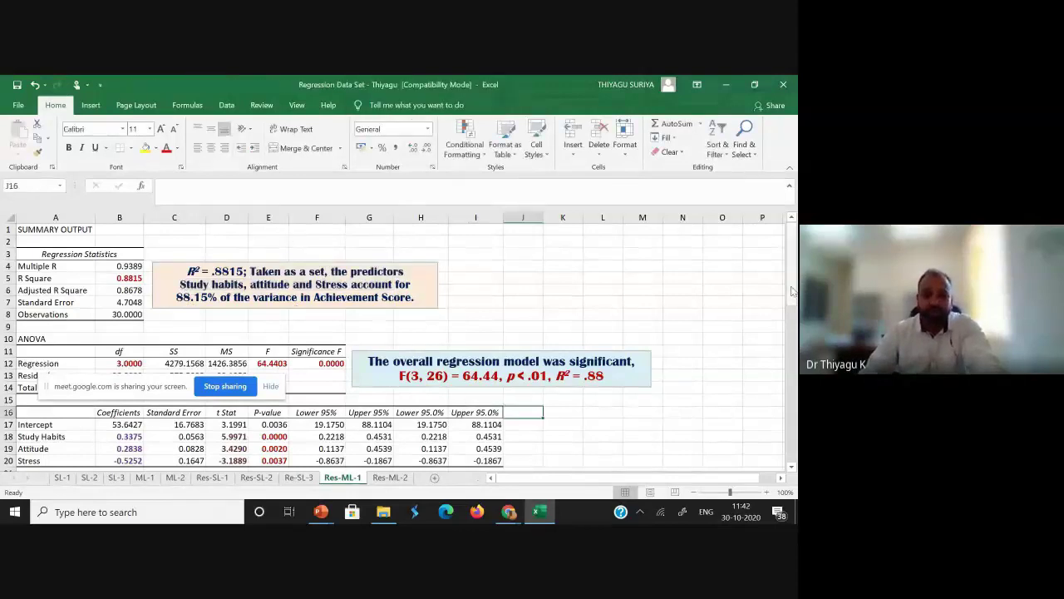
scroll(452, 314, "down", 2)
left_click(321, 324)
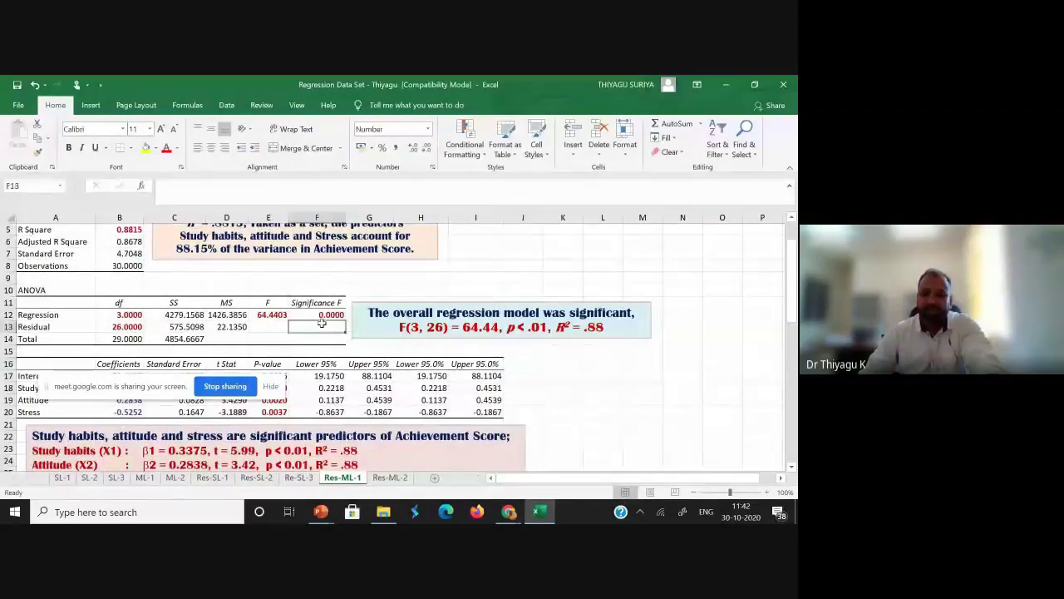
left_click(324, 313)
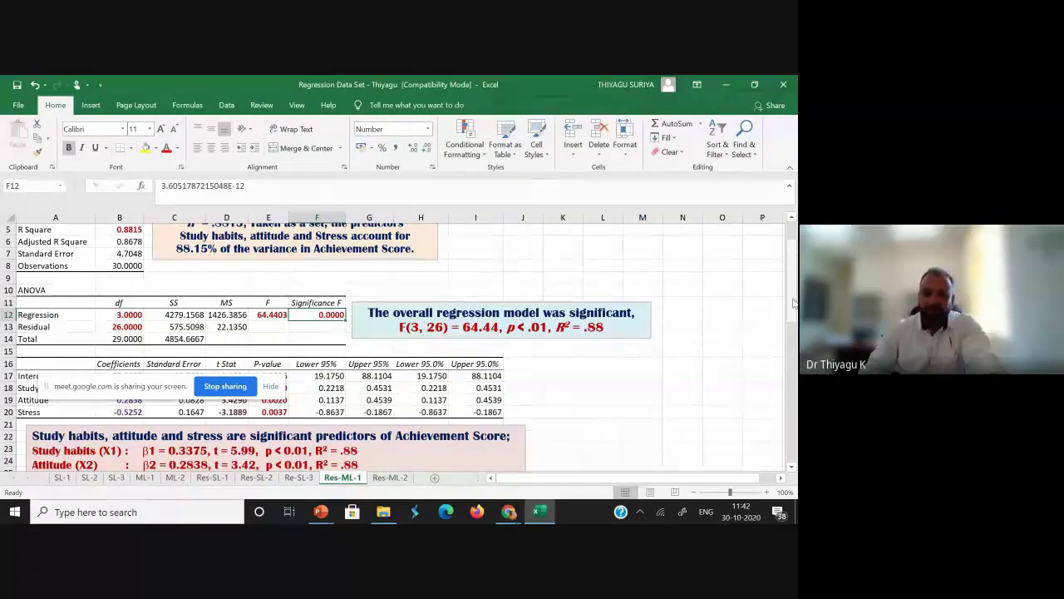
scroll(793, 303, "down", 3)
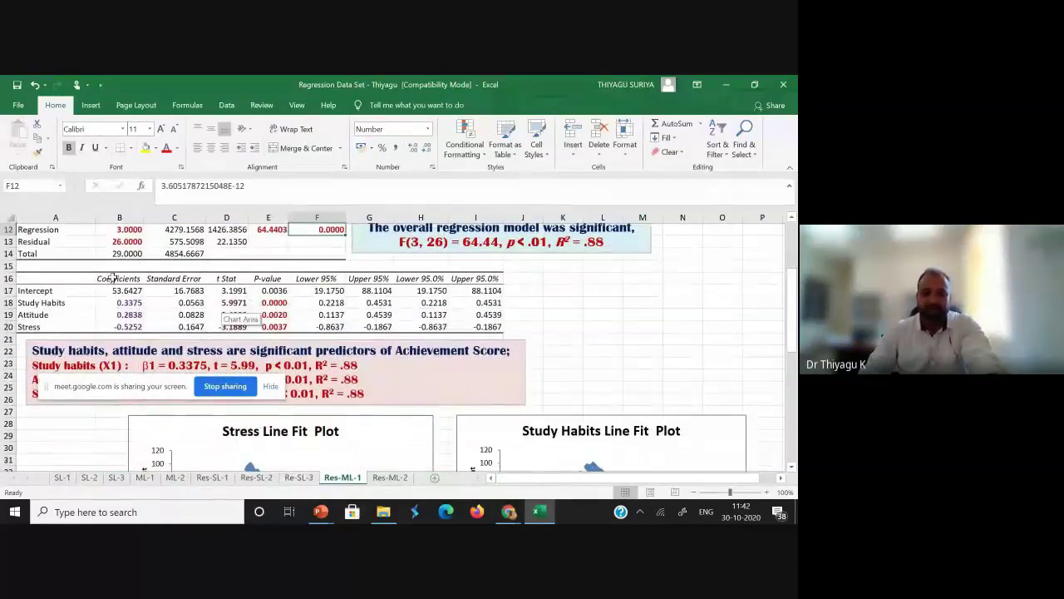
left_click(118, 230)
key("ctrl+shift+Down")
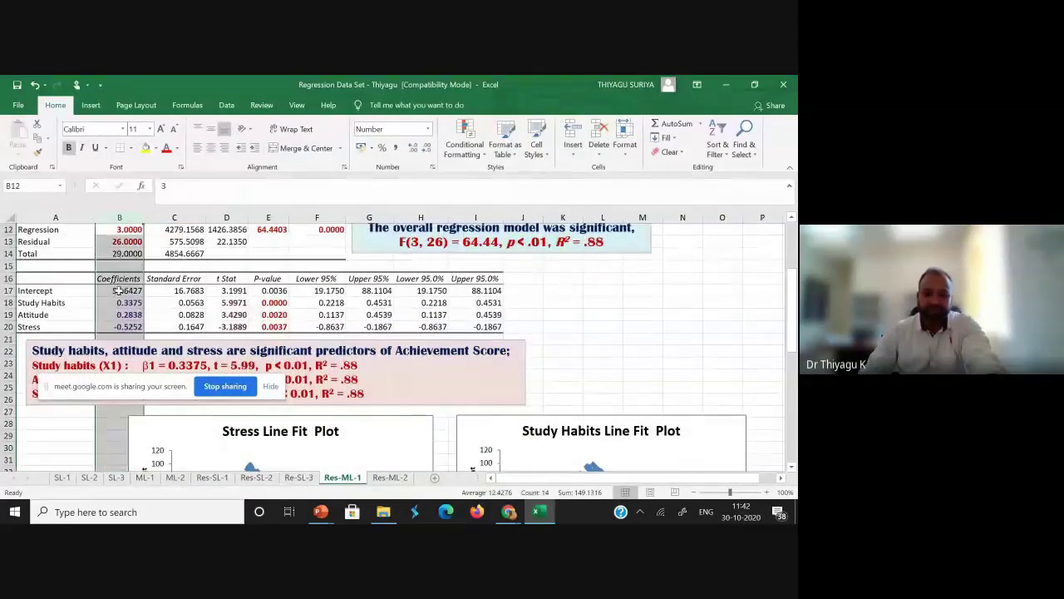
left_click(119, 290)
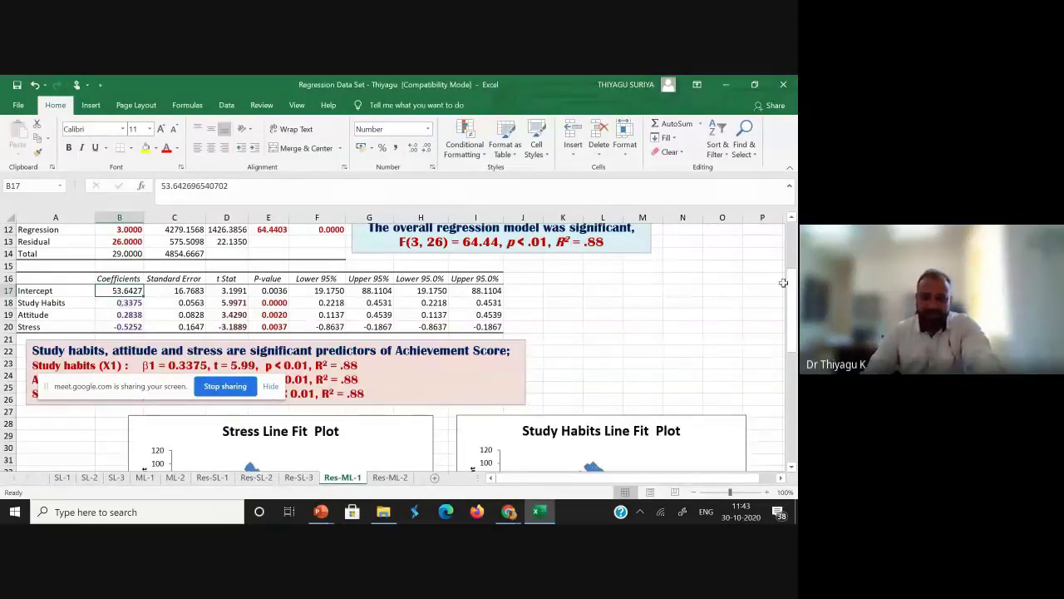
scroll(332, 333, "down", 1)
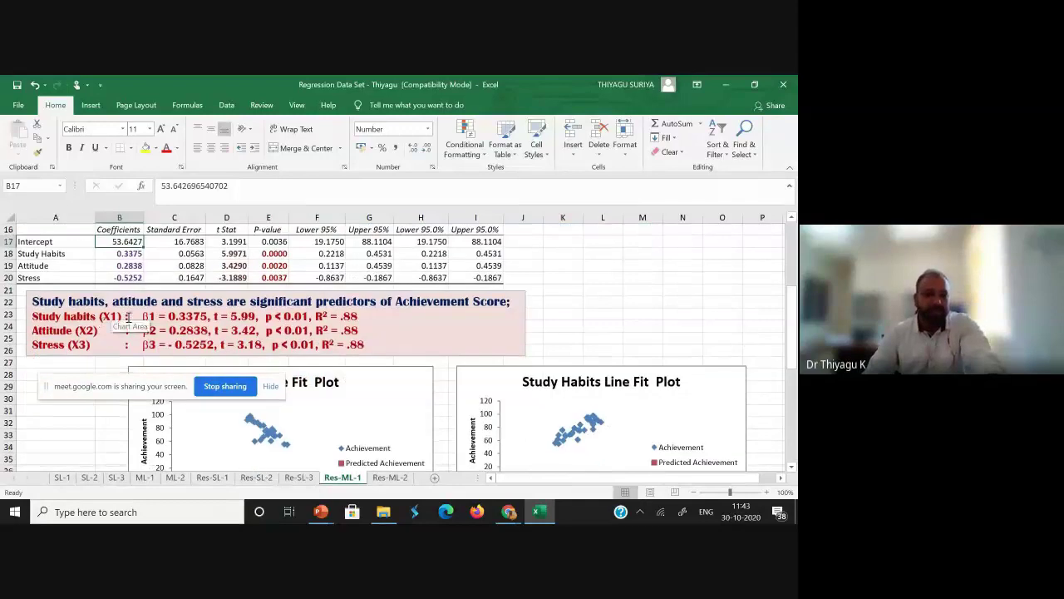
left_click(133, 316)
left_click_drag(145, 317, 207, 316)
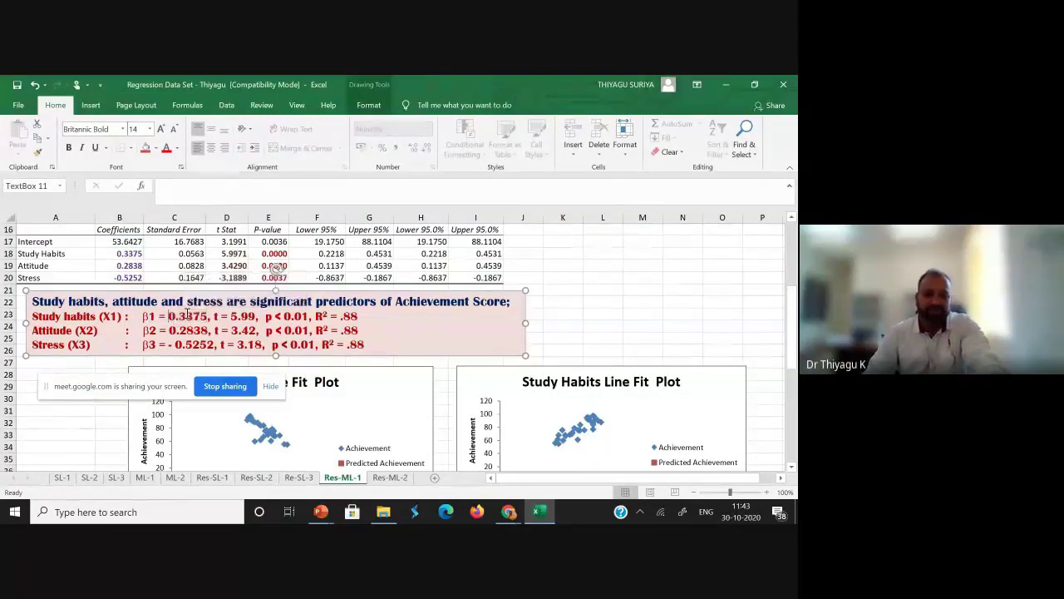
key("shift+Left")
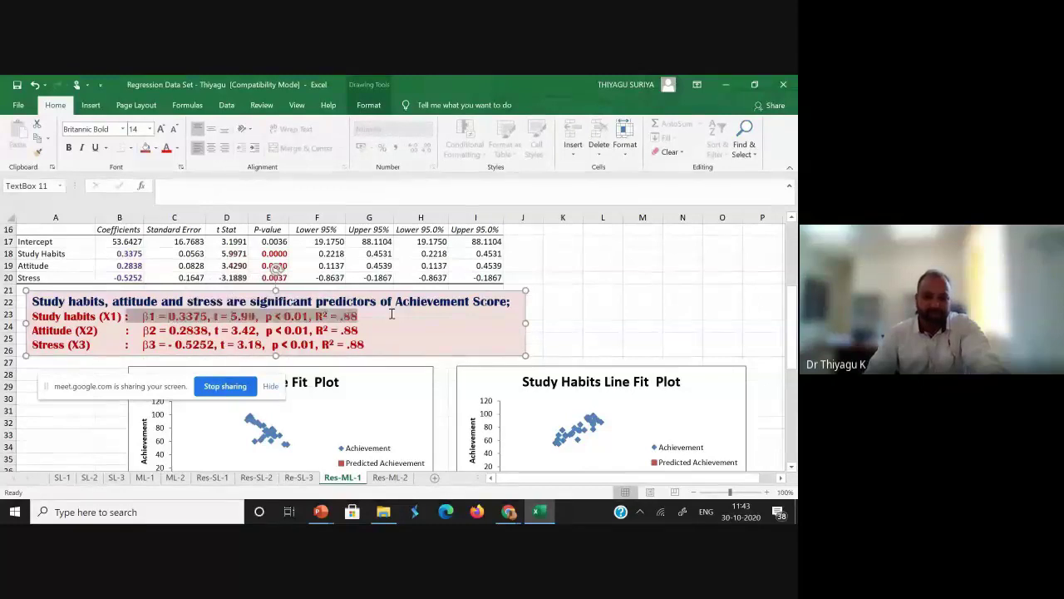
left_click(164, 331)
key("shift+End")
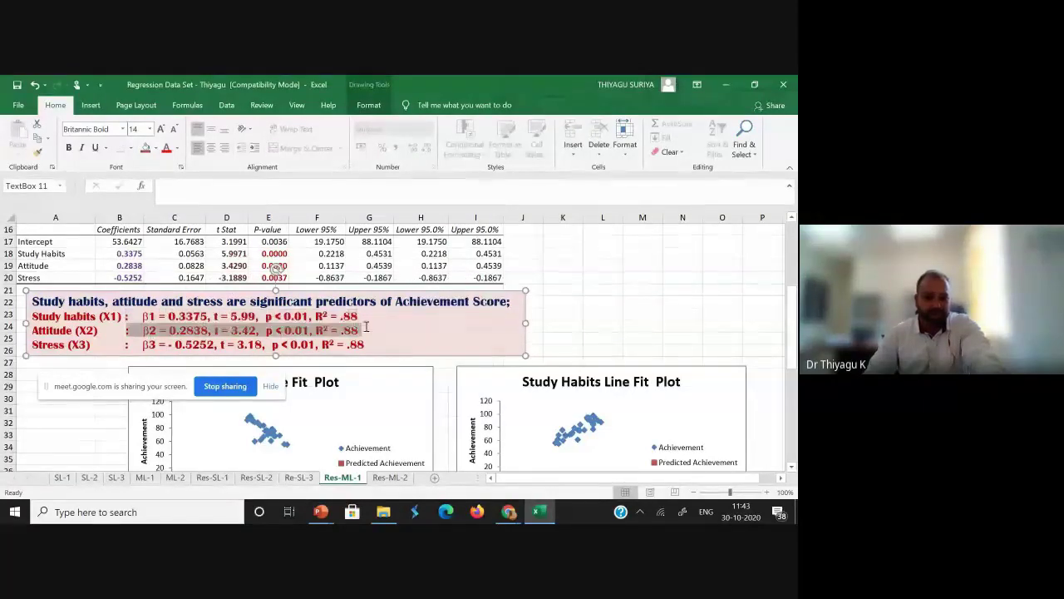
left_click_drag(132, 346, 369, 346)
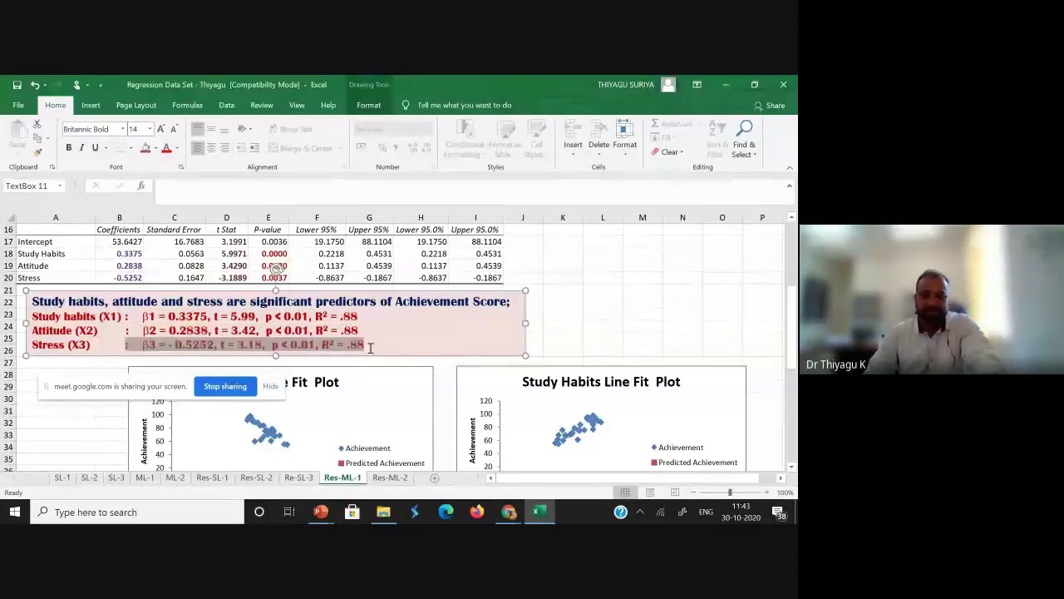
key("Escape")
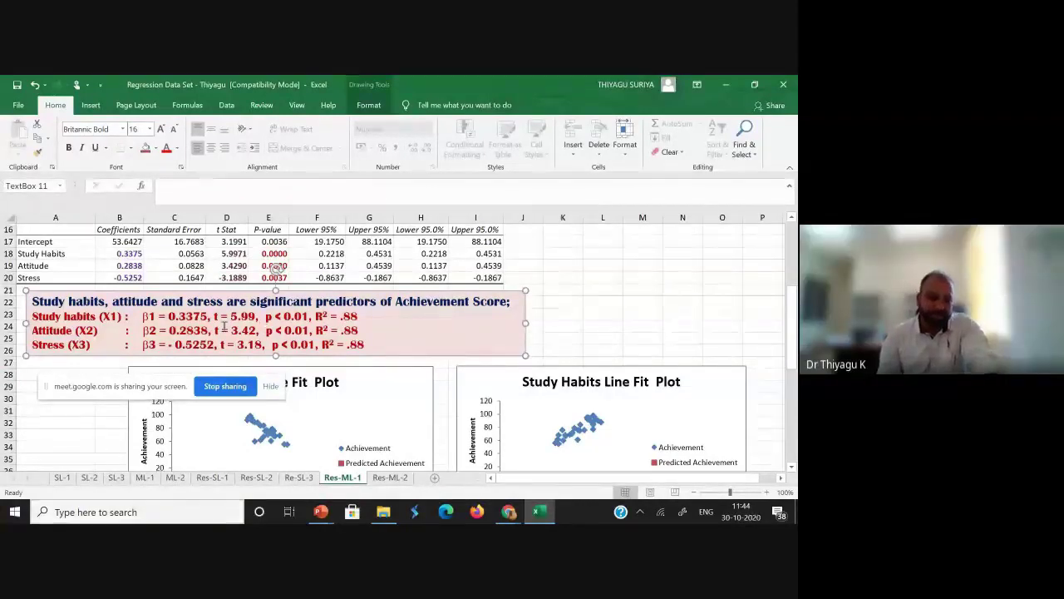
left_click_drag(170, 344, 214, 345)
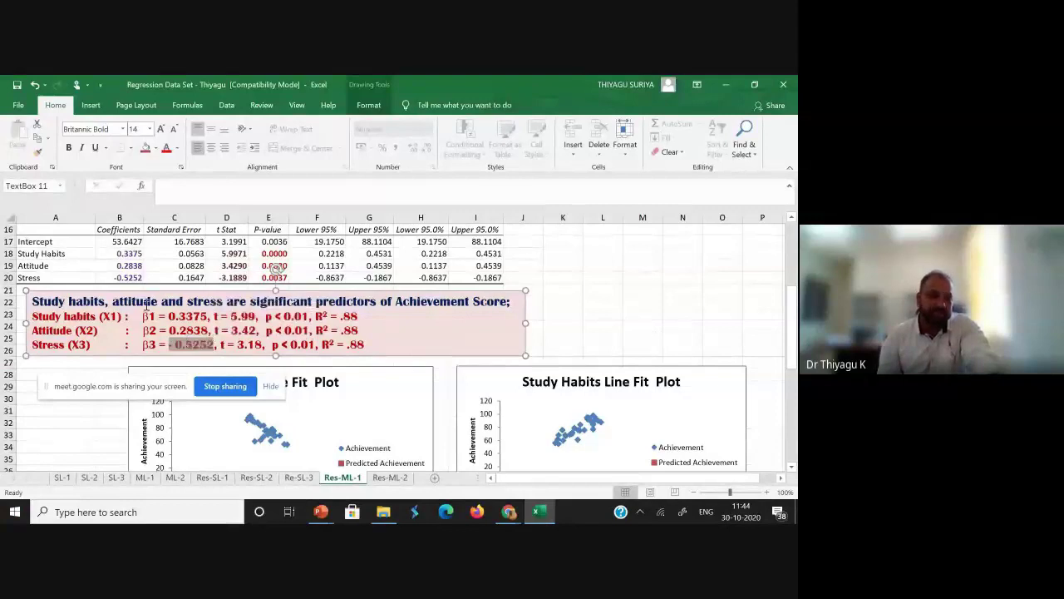
left_click(120, 277)
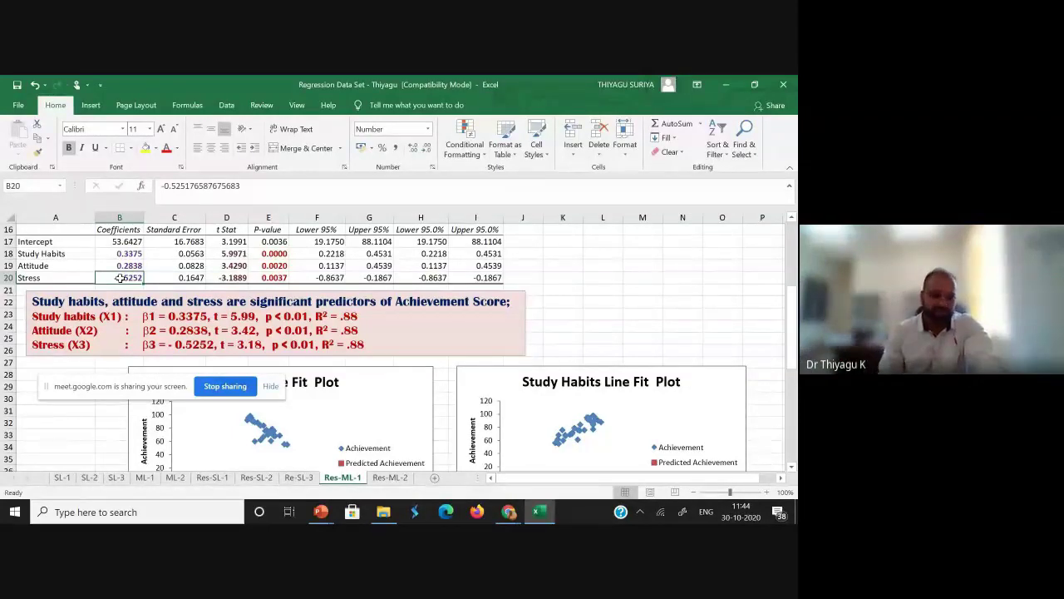
left_click(117, 254)
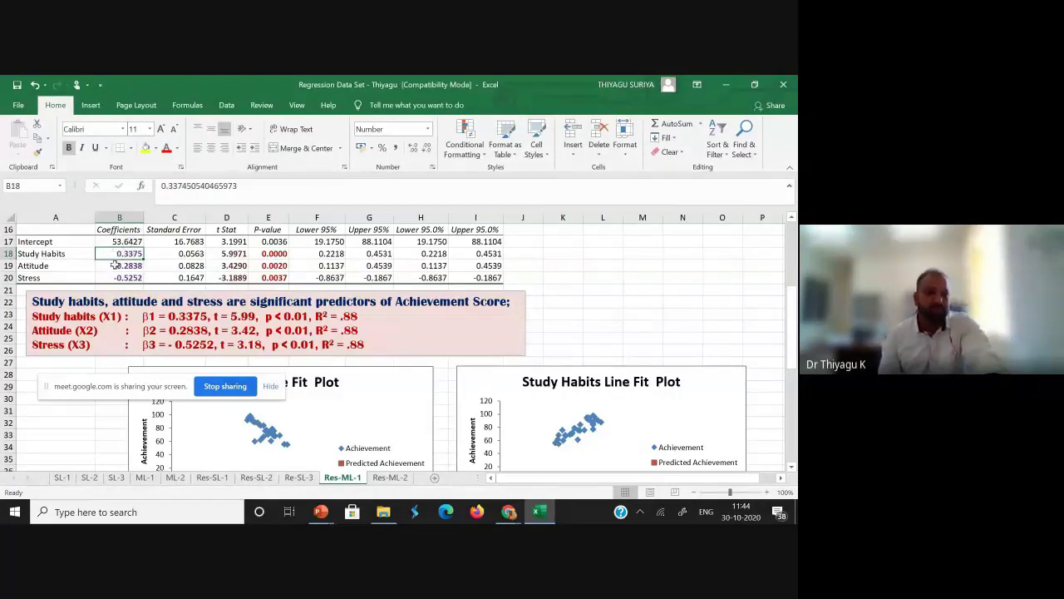
left_click(115, 264)
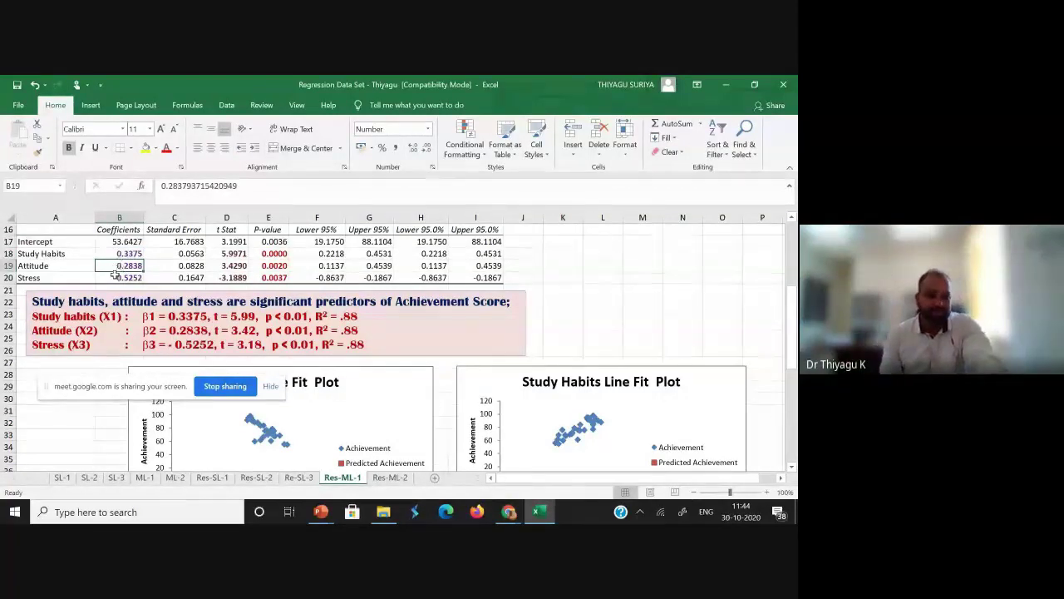
left_click(115, 277)
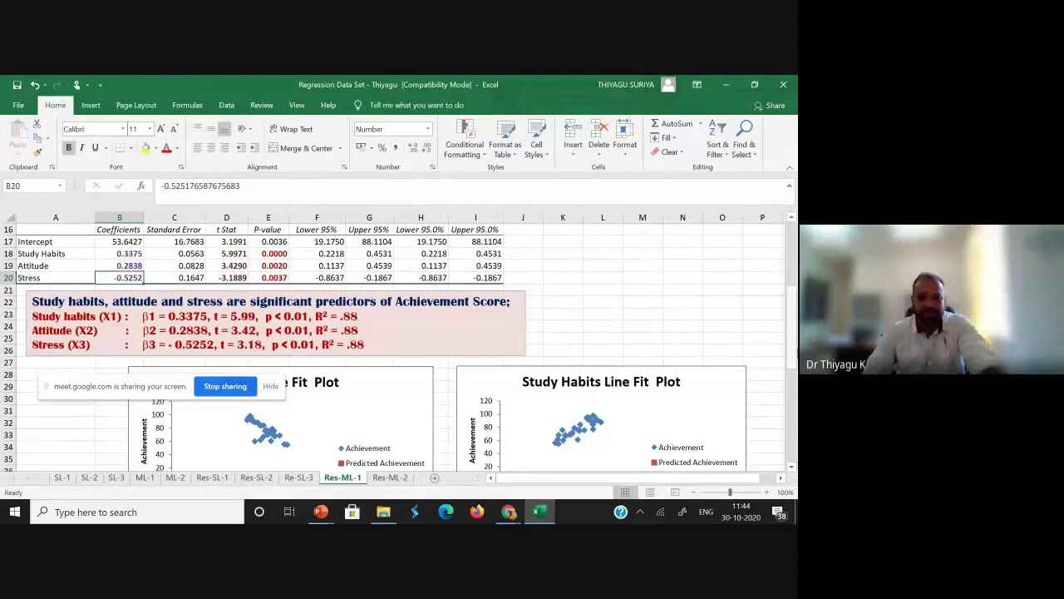
left_click_drag(792, 324, 791, 414)
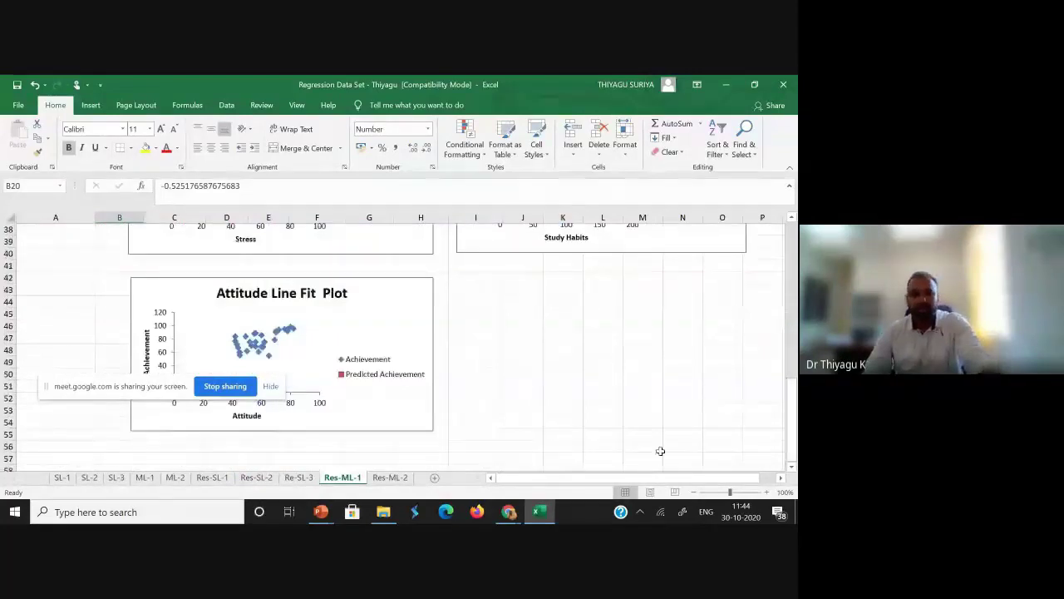